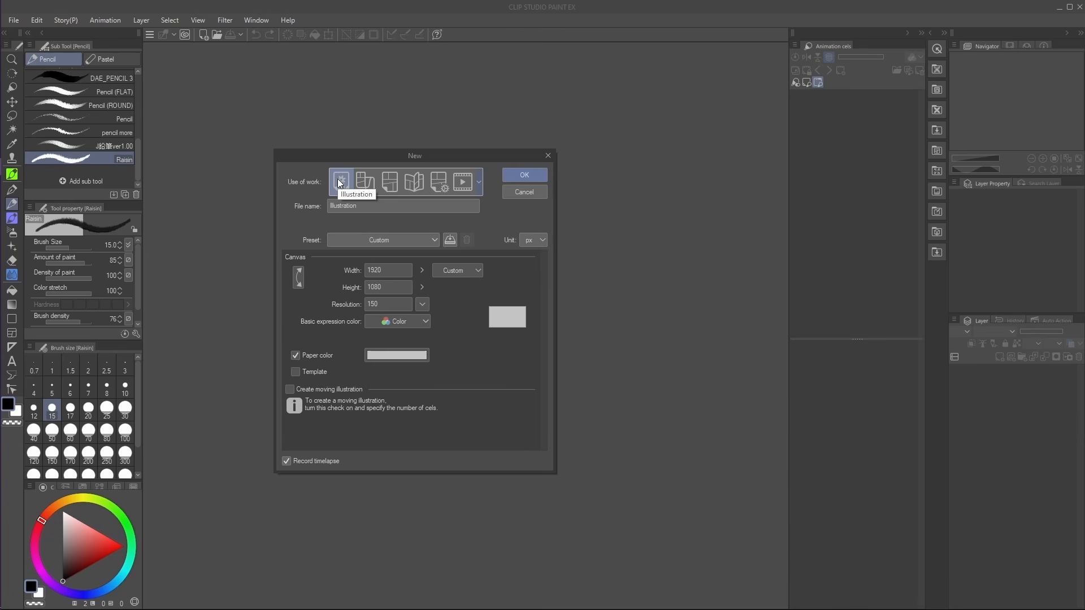
Create a new illustration canvas of 1920 × 1080 px at a resolution of 150.
{"action": "left_click", "coordinate": [534, 241]}
{"action": "left_click", "coordinate": [530, 287]}
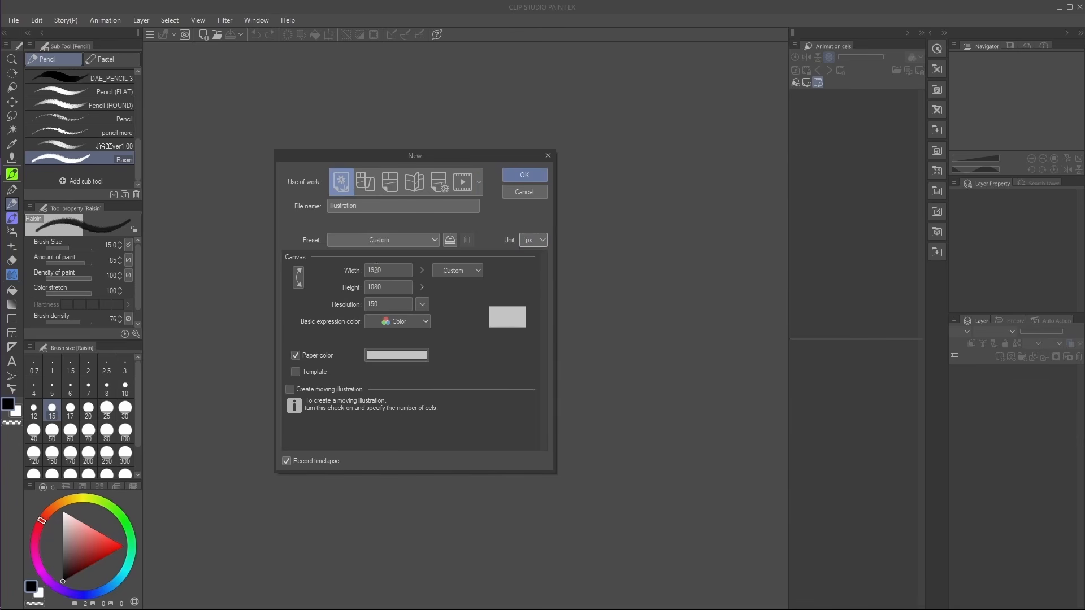
{"action": "left_click", "coordinate": [390, 289]}
{"action": "left_click", "coordinate": [511, 176]}
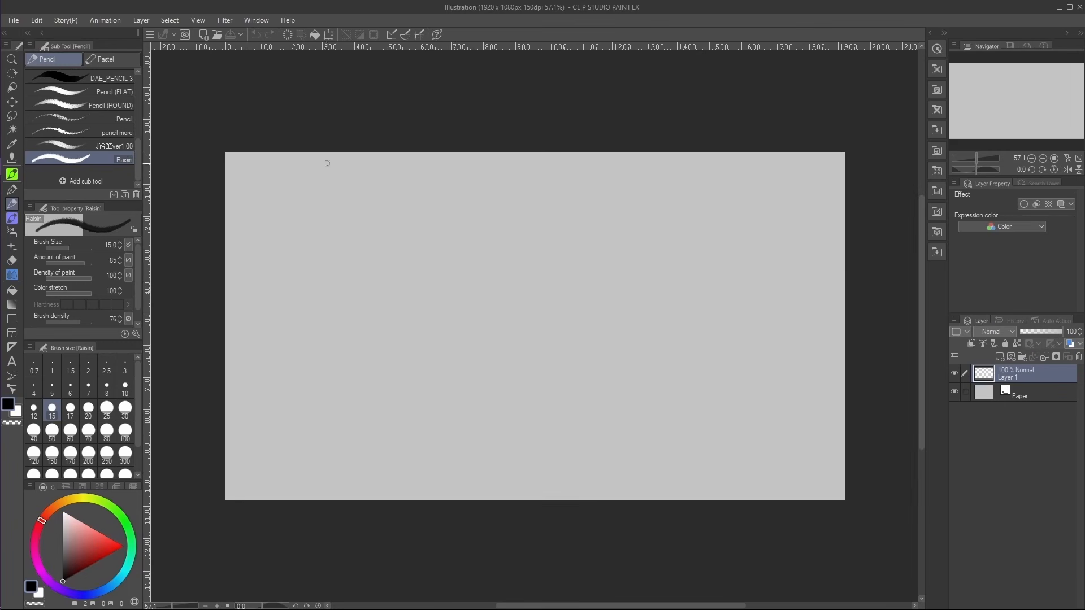
Show the Timeline palette and create a new timeline with a frame rate of 12 and a playback time of 24.
{"action": "left_click", "coordinate": [256, 20]}
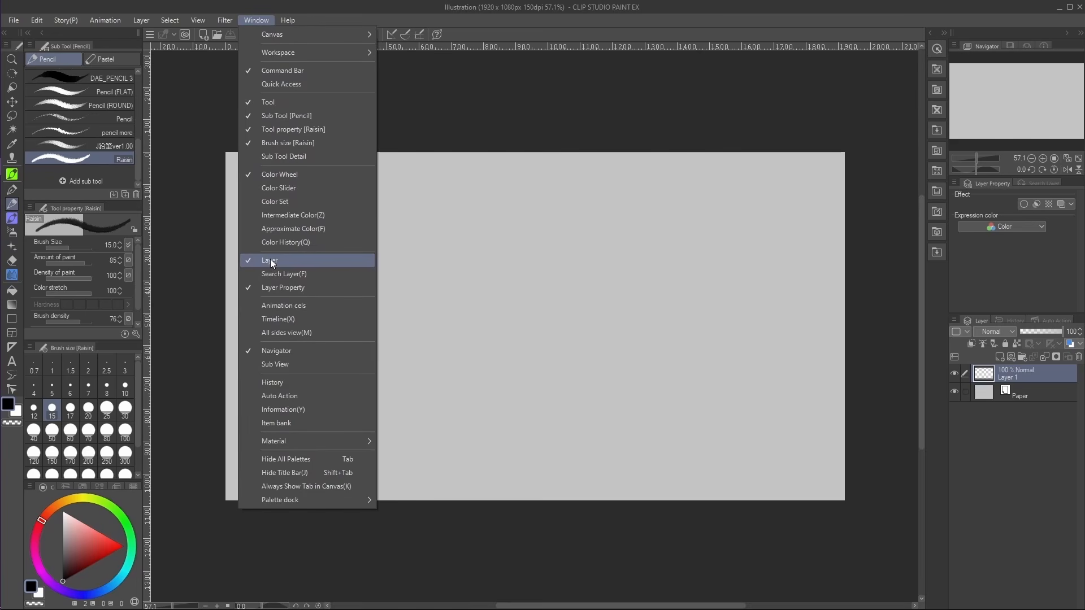
{"action": "left_click", "coordinate": [290, 320]}
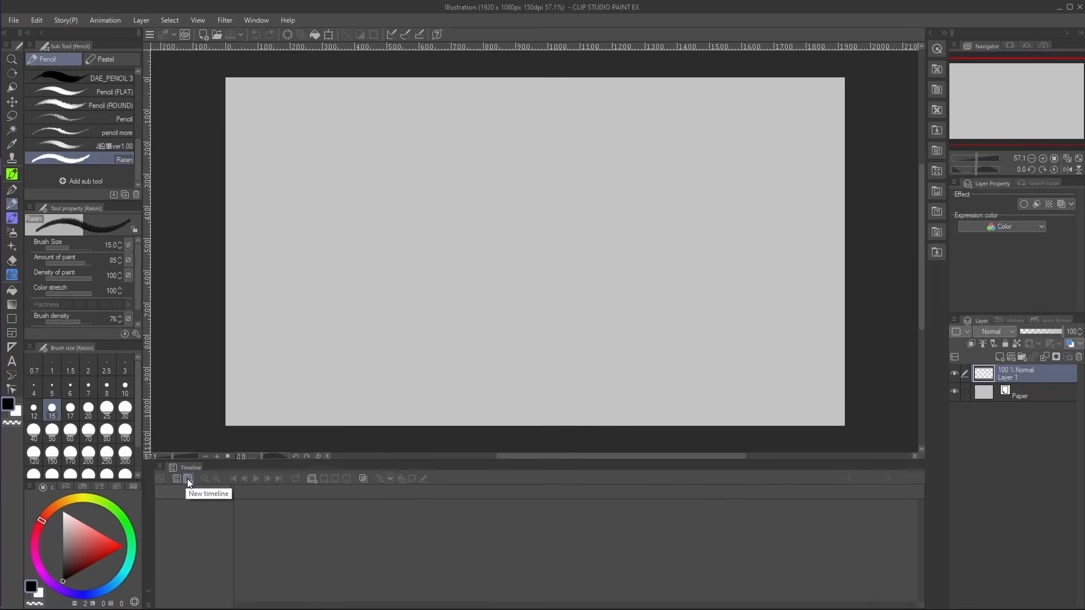
{"action": "left_click", "coordinate": [236, 445]}
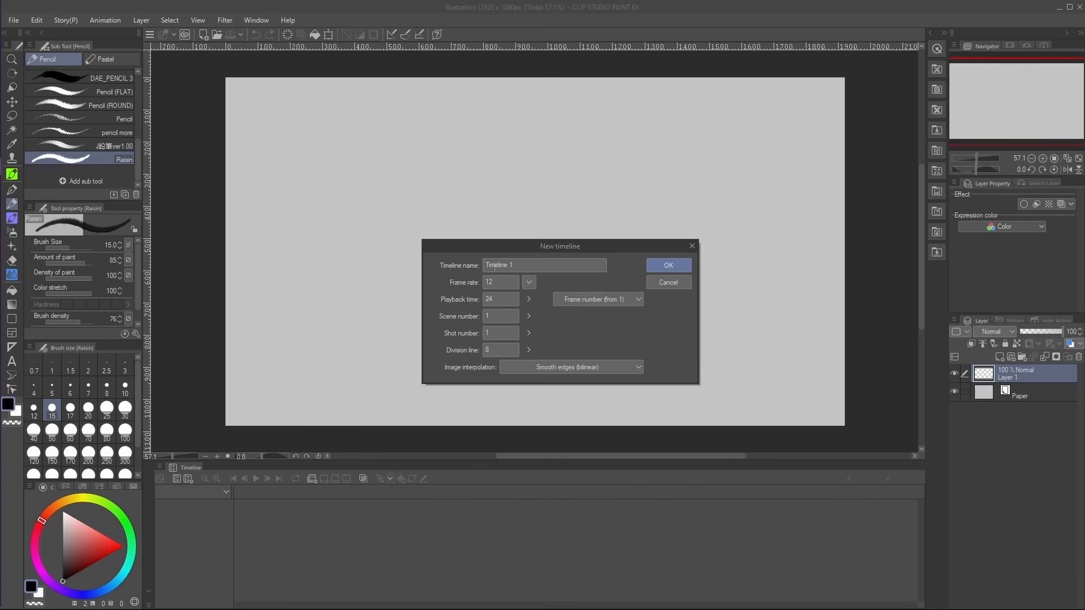
{"action": "double_click", "coordinate": [497, 281]}
{"action": "left_click", "coordinate": [497, 298]}
{"action": "double_click", "coordinate": [496, 297]}
{"action": "double_click", "coordinate": [489, 282]}
{"action": "left_click", "coordinate": [496, 299]}
{"action": "left_click", "coordinate": [497, 300]}
{"action": "left_click", "coordinate": [659, 266]}
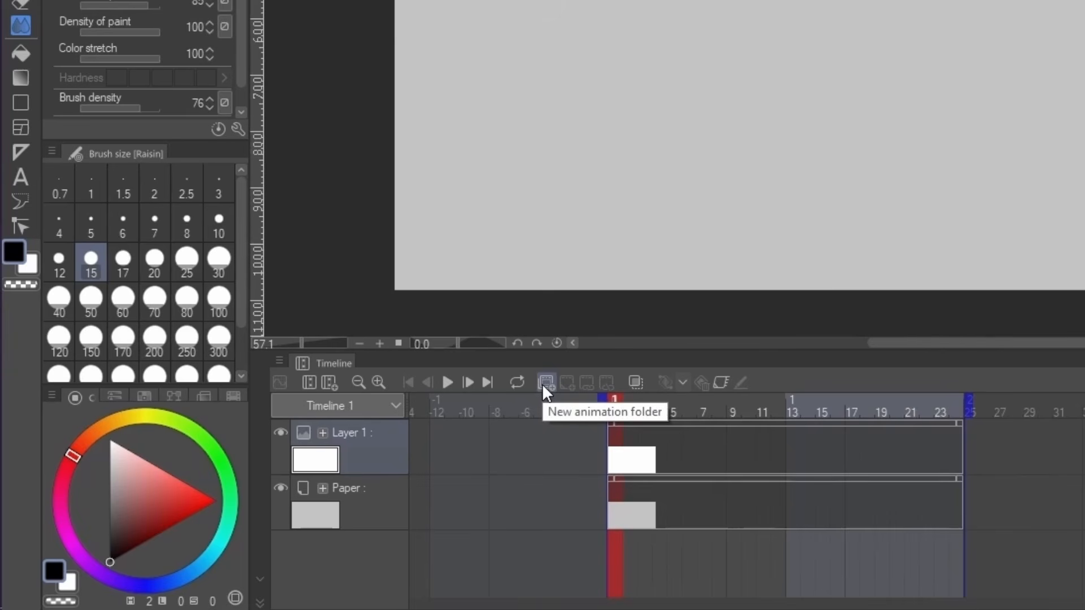
Add a new animation folder to the timeline.
{"action": "left_click", "coordinate": [545, 381]}
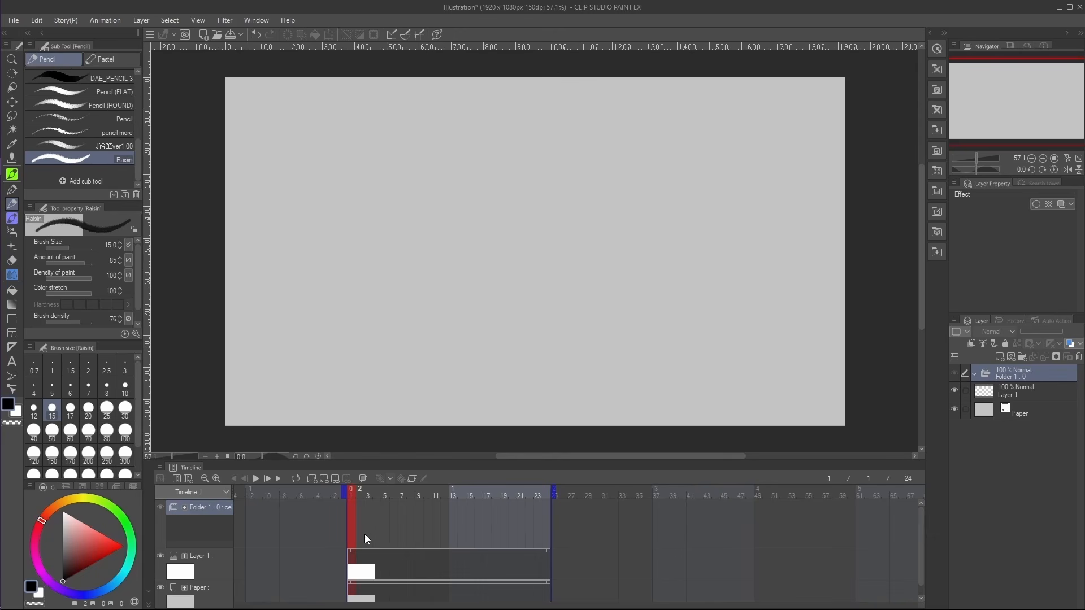
Try shortening the timeline's end to frame 17, restore it to frame 25, and return to frame 1.
{"action": "mouse_move", "coordinate": [351, 489]}
{"action": "left_mouse_down"}
{"action": "mouse_move", "coordinate": [514, 494]}
{"action": "mouse_move", "coordinate": [371, 496]}
{"action": "left_mouse_up"}
{"action": "left_click", "coordinate": [436, 493]}
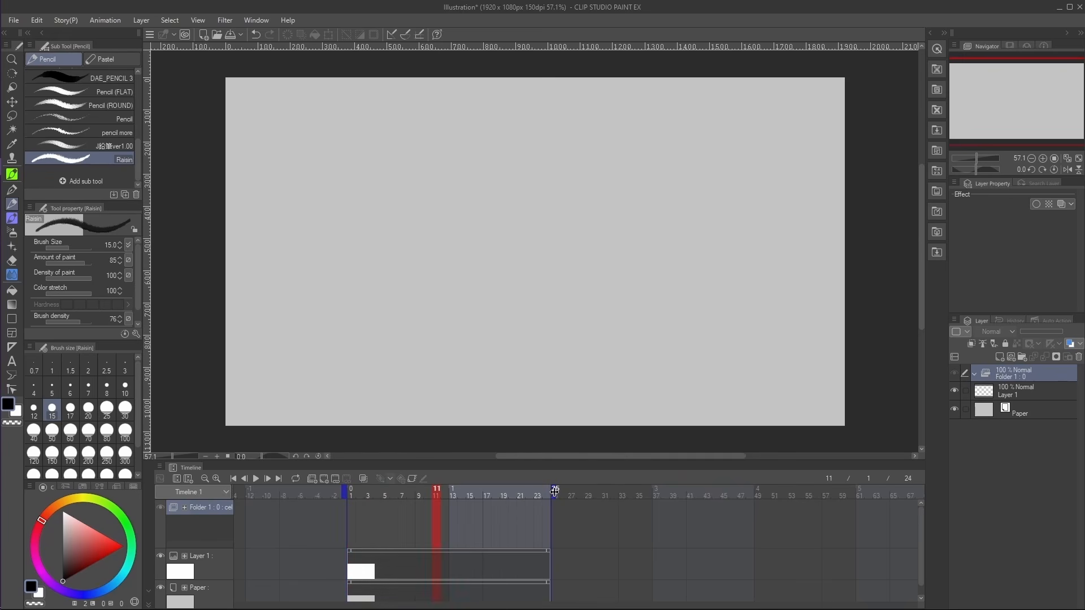
{"action": "left_click_drag", "start_coordinate": [554, 492], "coordinate": [487, 492]}
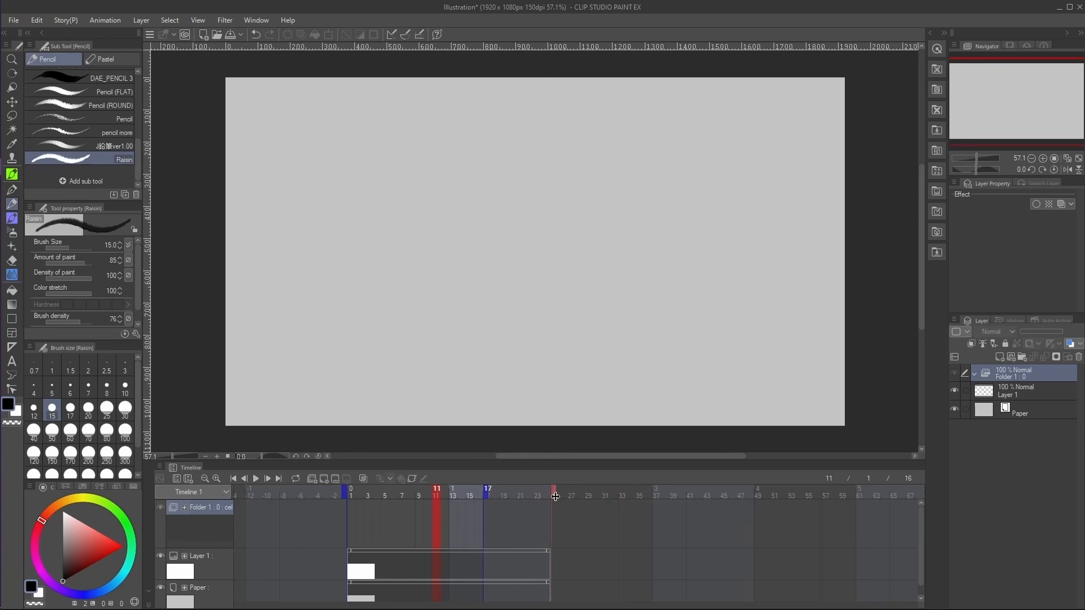
{"action": "left_click_drag", "start_coordinate": [555, 496], "coordinate": [554, 496]}
{"action": "left_click", "coordinate": [353, 496]}
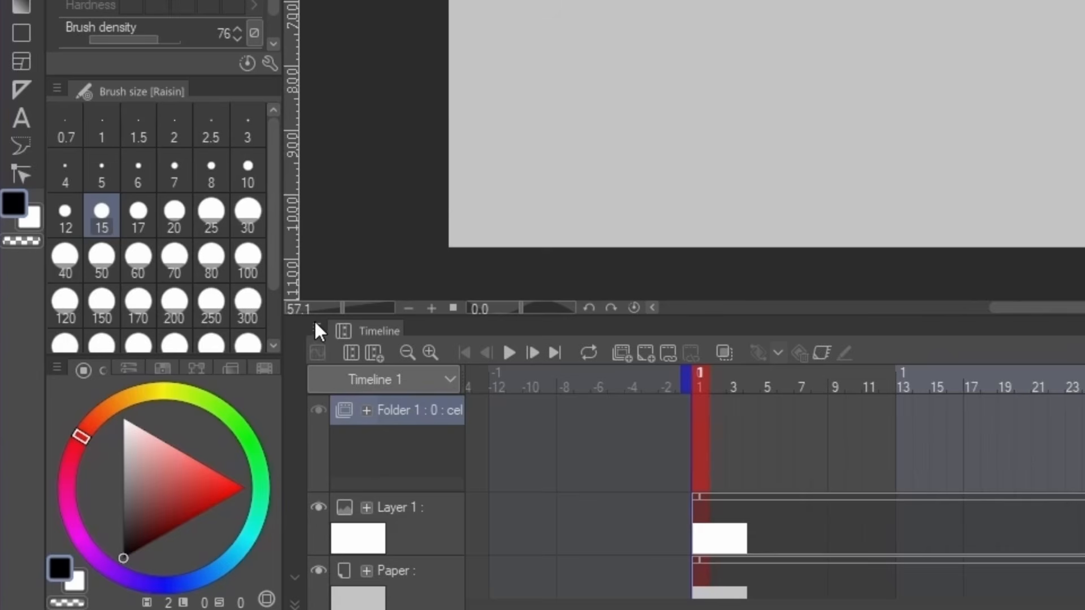
Review the timeline's start and end frame in its change settings dialog.
{"action": "left_click", "coordinate": [316, 326]}
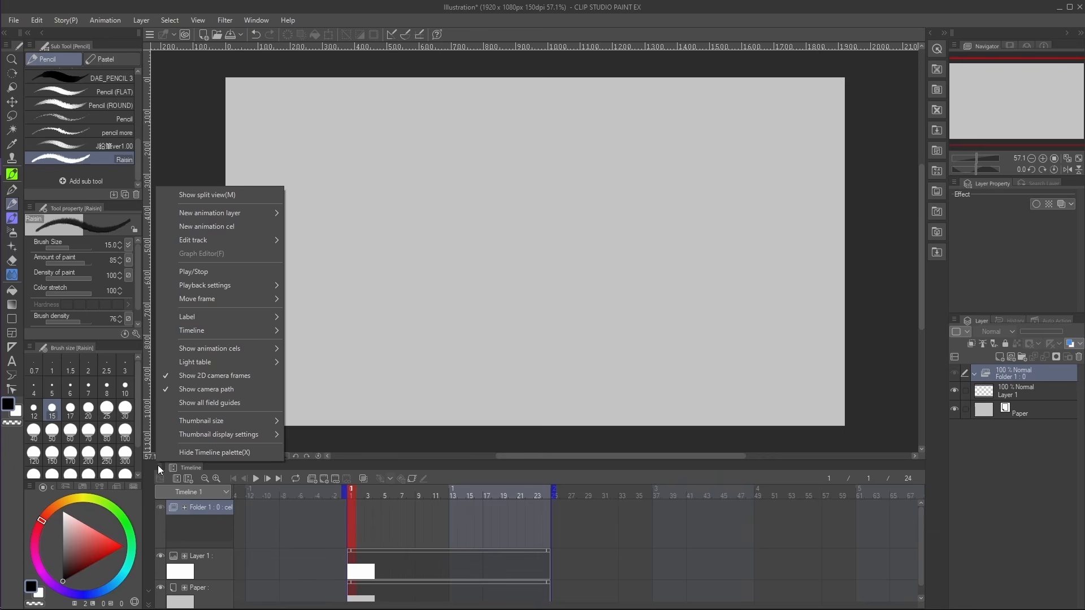
{"action": "mouse_move", "coordinate": [221, 335]}
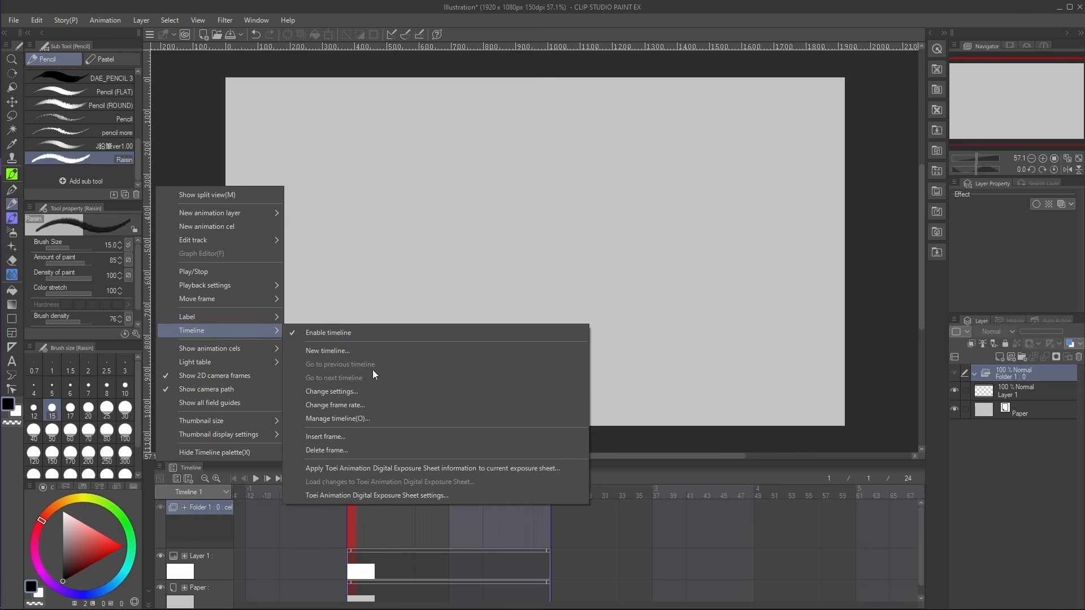
{"action": "left_click", "coordinate": [346, 391]}
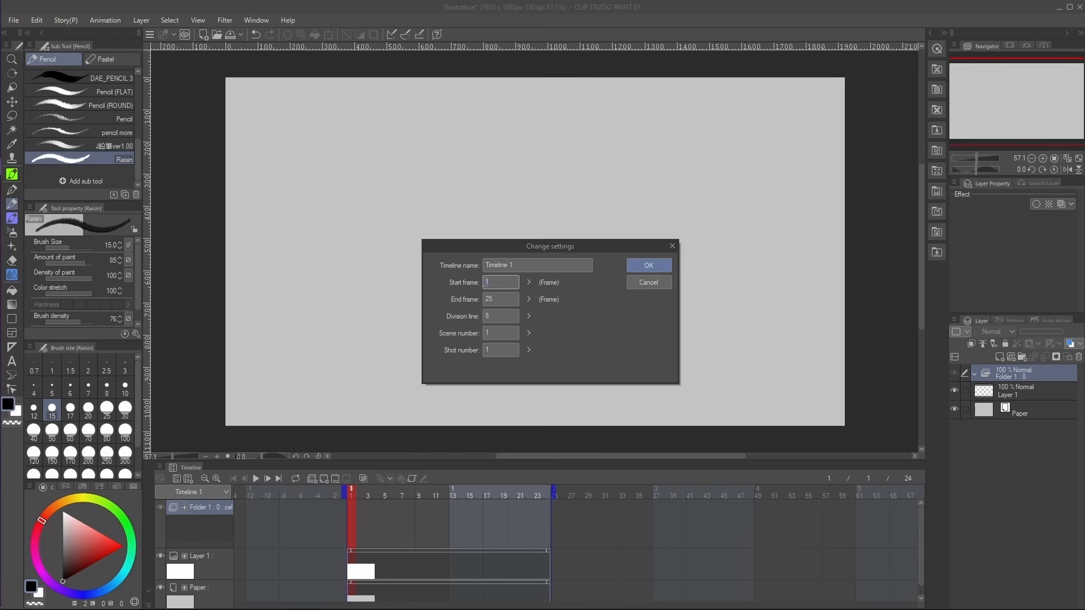
{"action": "left_click", "coordinate": [500, 299]}
{"action": "key", "text": "Return"}
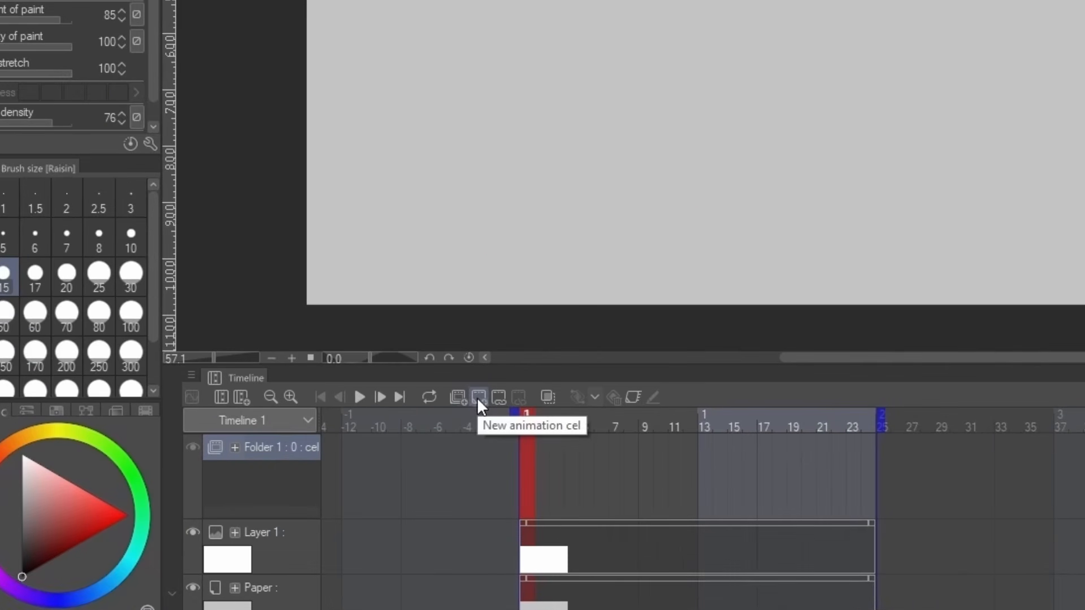
Add a new animation cel at frame 1 and draw a circle near the canvas's upper-left corner with brush size 40.
{"action": "left_click", "coordinate": [478, 397]}
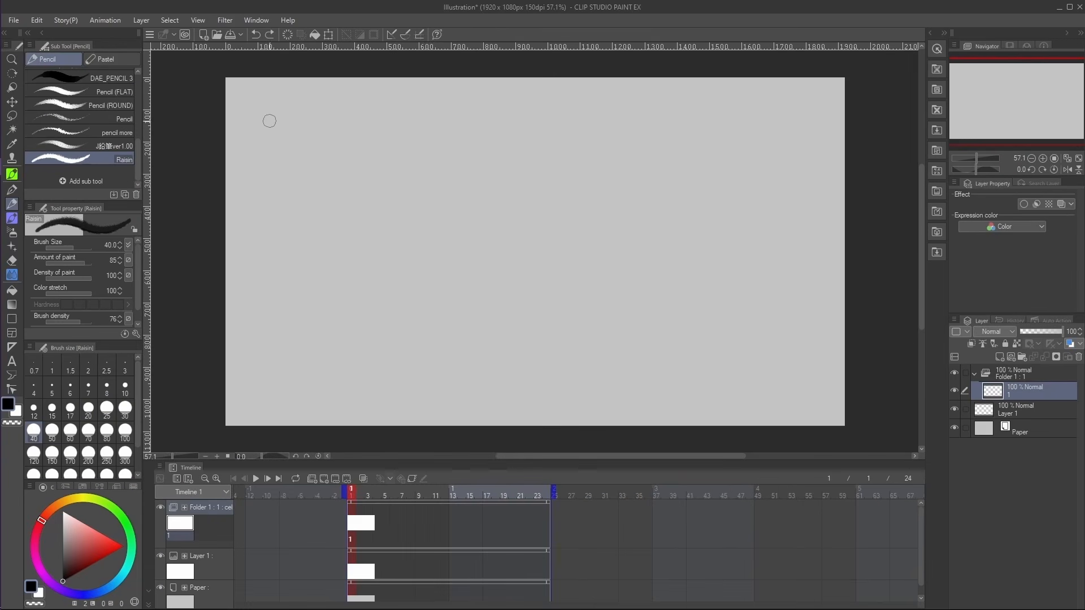
{"action": "mouse_move", "coordinate": [275, 115]}
{"action": "left_mouse_down"}
{"action": "mouse_move", "coordinate": [258, 154]}
{"action": "mouse_move", "coordinate": [301, 190]}
{"action": "mouse_move", "coordinate": [345, 160]}
{"action": "mouse_move", "coordinate": [336, 113]}
{"action": "mouse_move", "coordinate": [275, 111]}
{"action": "left_mouse_up"}
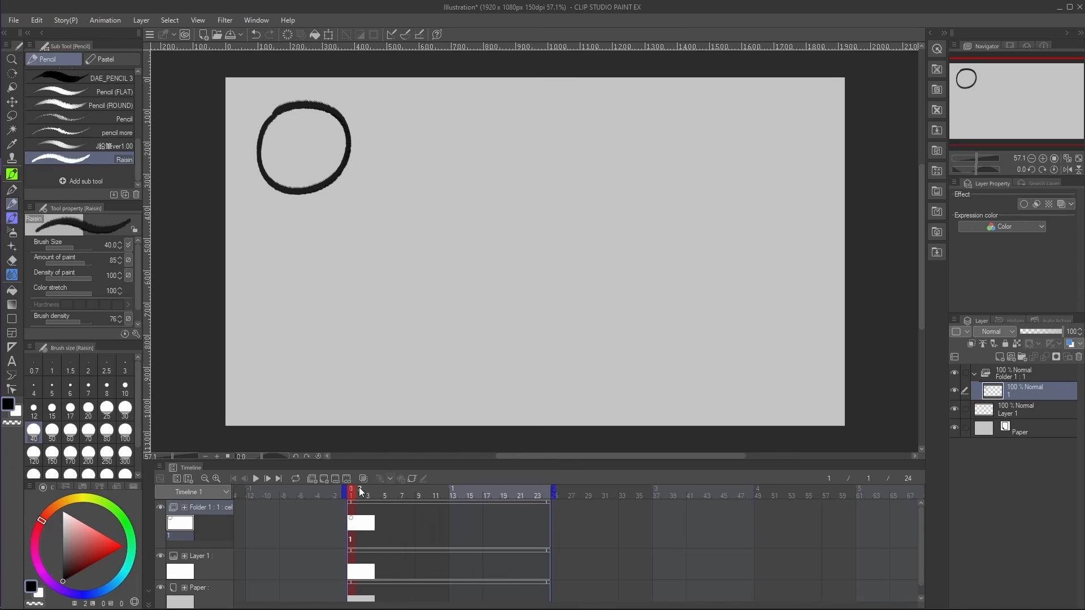
Add a new animation cel at frame 2 of the animation folder's track.
{"action": "left_click", "coordinate": [361, 492]}
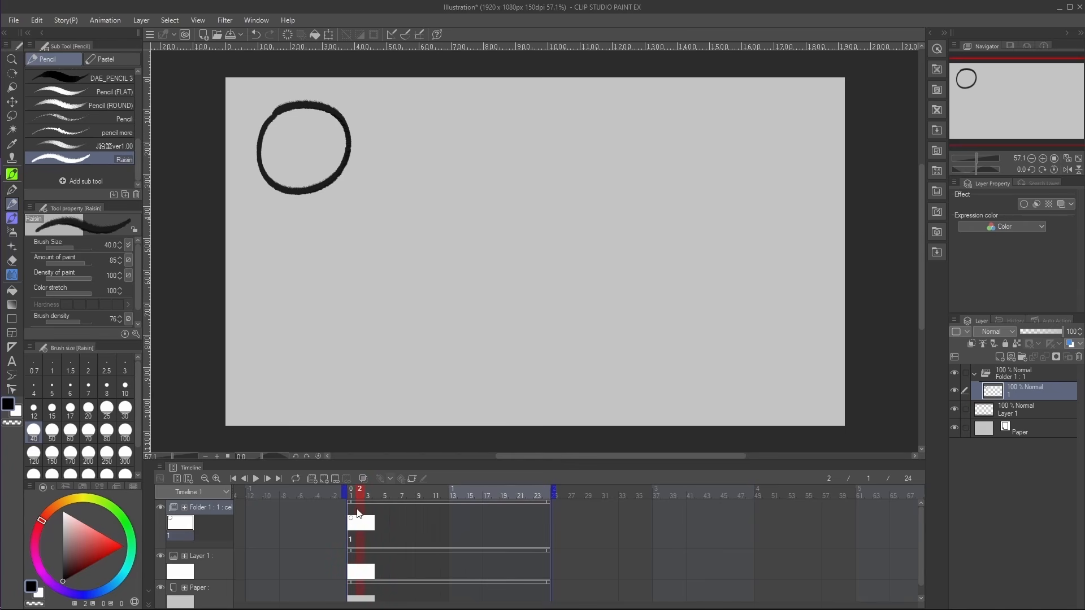
{"action": "left_click", "coordinate": [360, 568]}
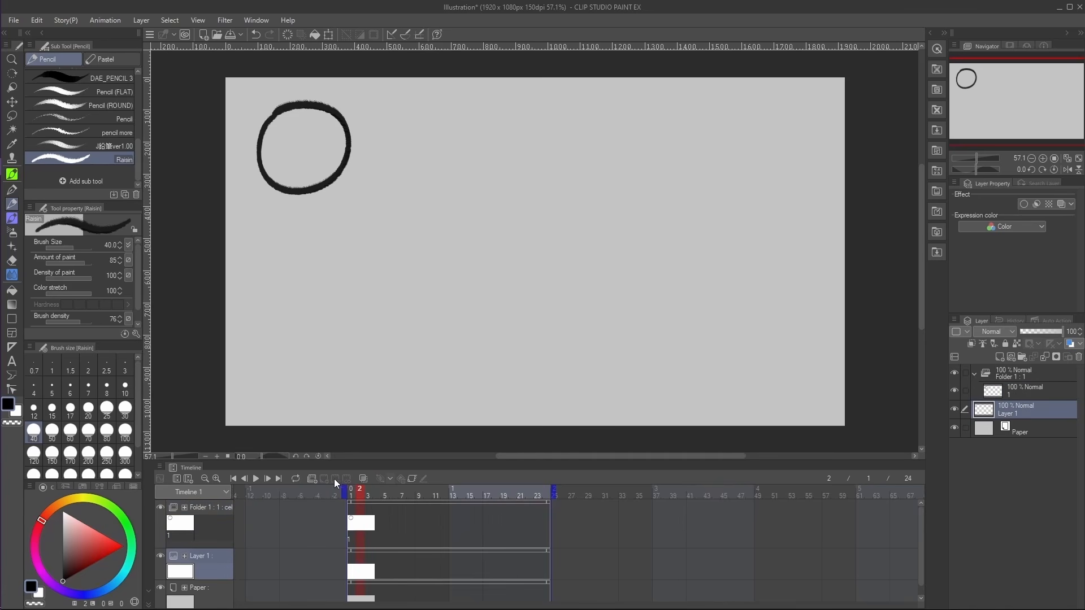
{"action": "left_click", "coordinate": [362, 518]}
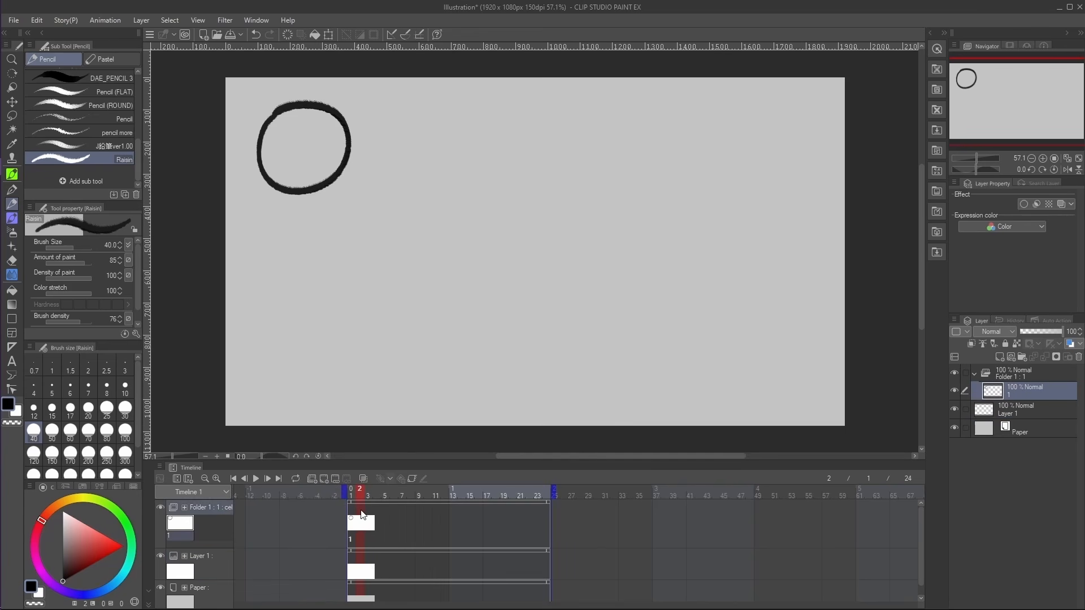
{"action": "left_click", "coordinate": [324, 478]}
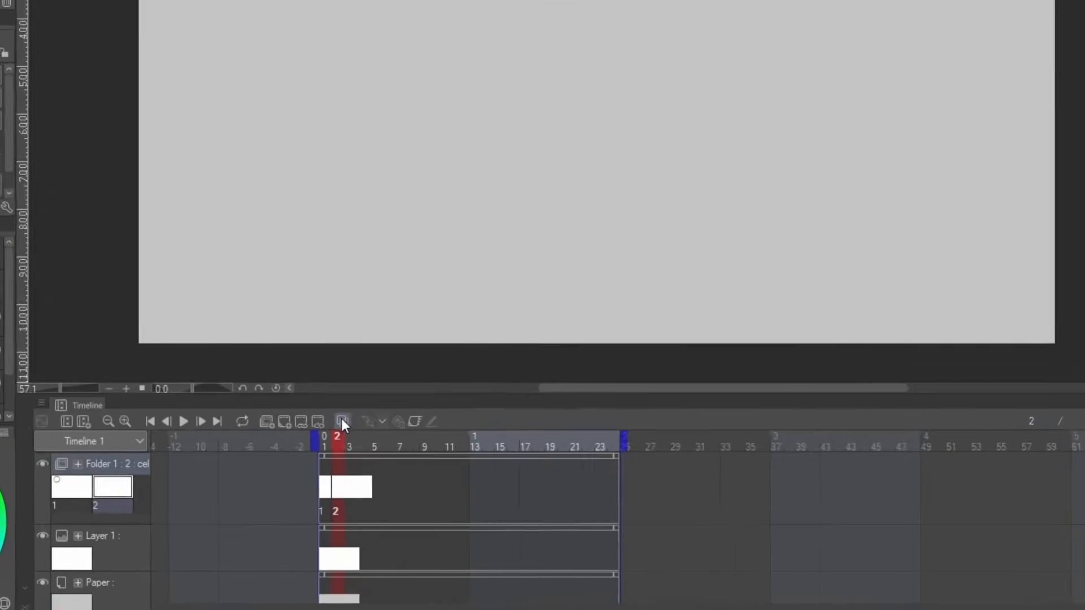
Enable onion skin and draw a second circle slightly below the first one, undoing the extra stroke.
{"action": "left_click", "coordinate": [333, 387]}
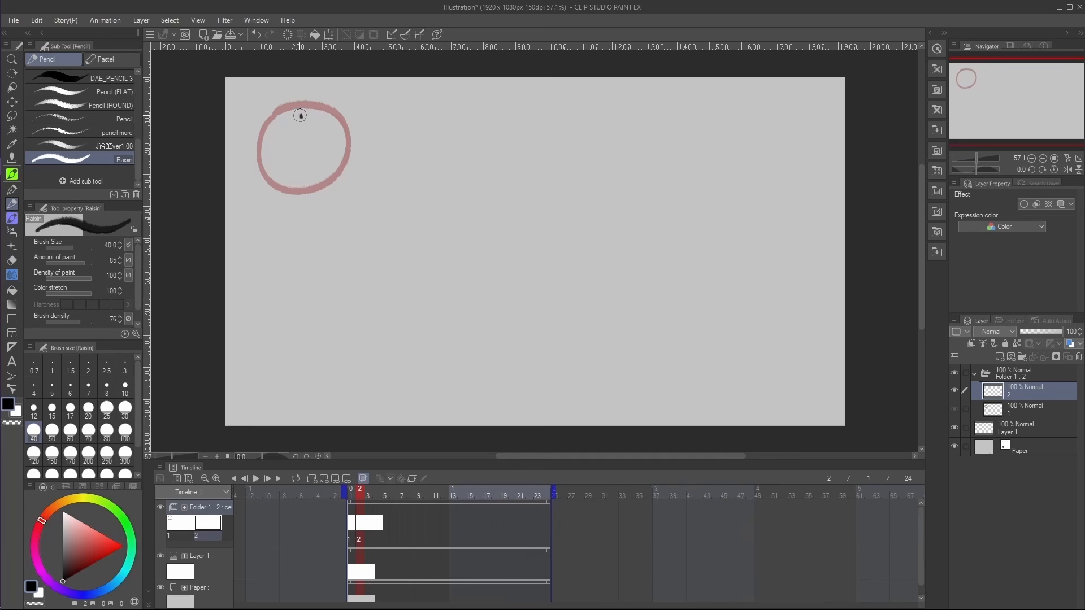
{"action": "mouse_move", "coordinate": [301, 116]}
{"action": "left_mouse_down"}
{"action": "mouse_move", "coordinate": [283, 121]}
{"action": "mouse_move", "coordinate": [342, 173]}
{"action": "mouse_move", "coordinate": [338, 132]}
{"action": "mouse_move", "coordinate": [310, 111]}
{"action": "mouse_move", "coordinate": [295, 117]}
{"action": "left_mouse_up"}
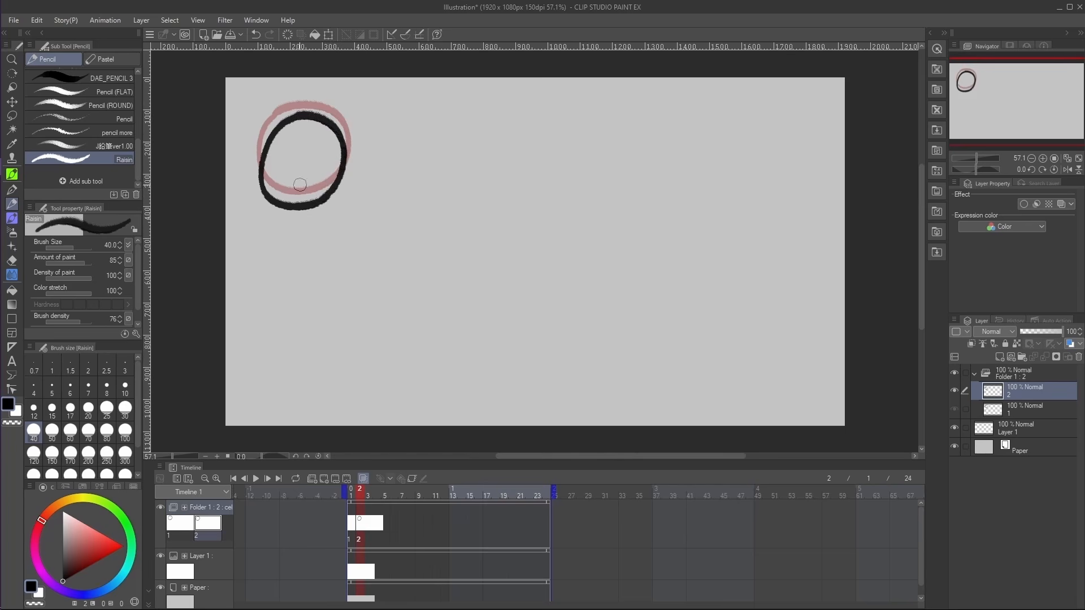
{"action": "mouse_move", "coordinate": [297, 186]}
{"action": "left_mouse_down"}
{"action": "mouse_move", "coordinate": [293, 242]}
{"action": "mouse_move", "coordinate": [308, 220]}
{"action": "left_mouse_up"}
{"action": "key", "text": "ctrl+z"}
Increase the timeline's thumbnail size and add a new animation cel at frame 3.
{"action": "left_click", "coordinate": [158, 466]}
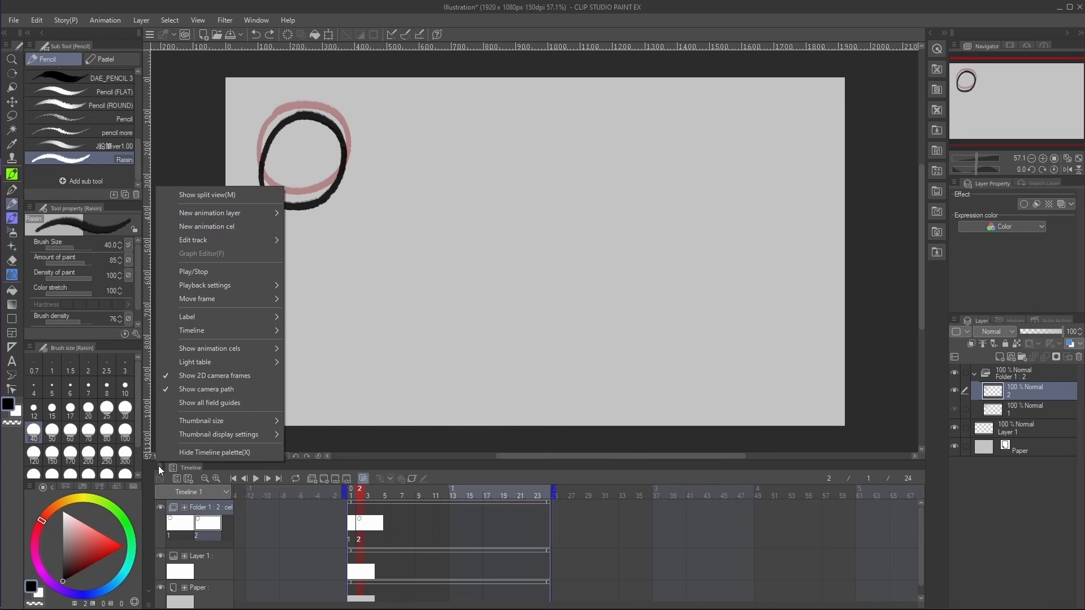
{"action": "mouse_move", "coordinate": [234, 423]}
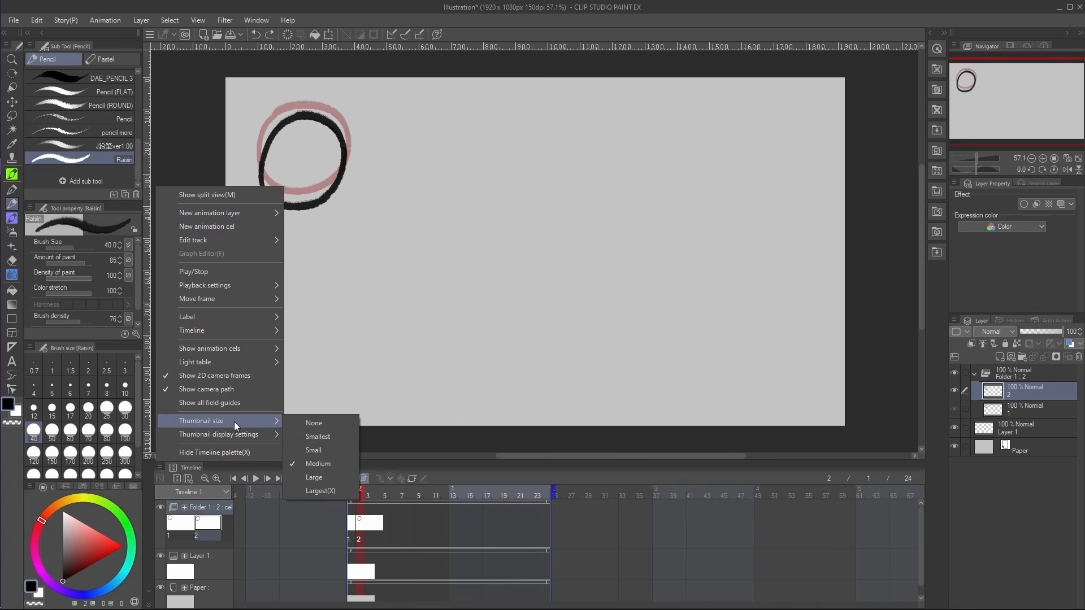
{"action": "left_click", "coordinate": [323, 484]}
{"action": "left_click", "coordinate": [368, 491]}
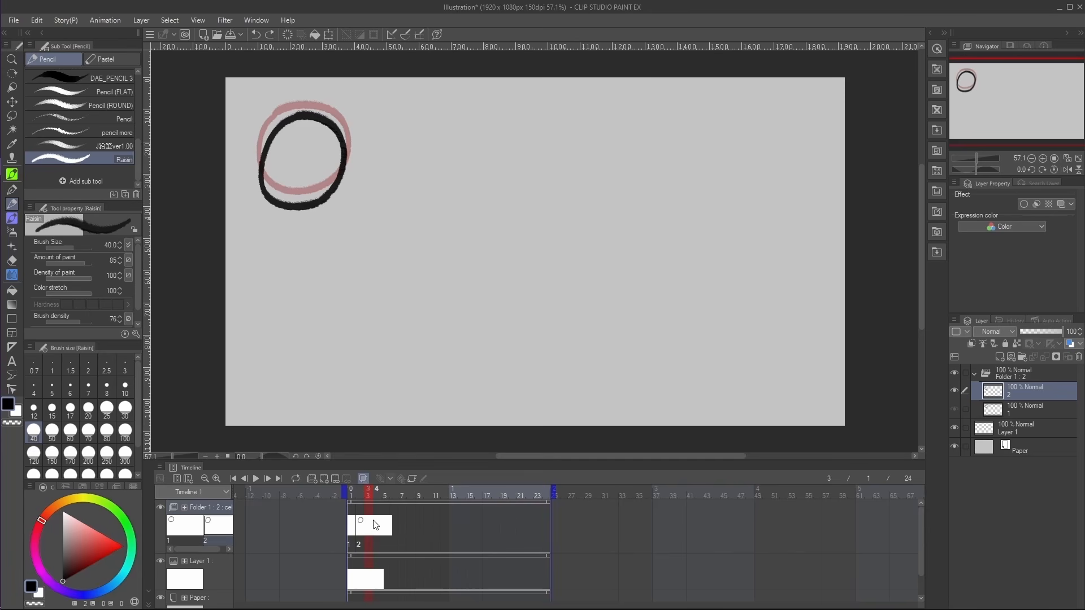
{"action": "left_click", "coordinate": [323, 479]}
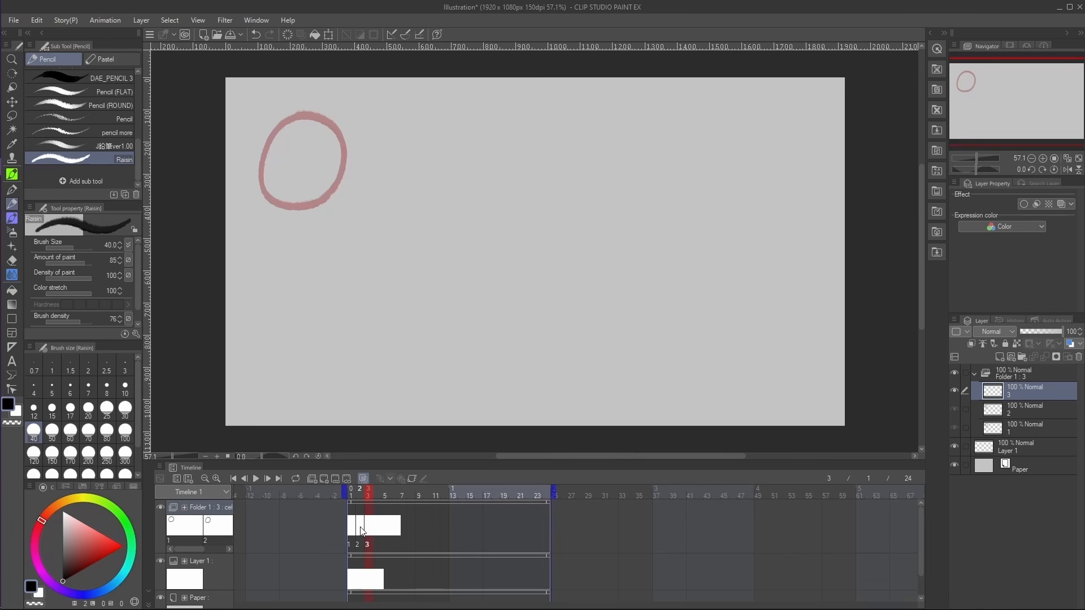
Look up the shortcut assigned to New animation cel among the Animation menu commands in the shortcut settings.
{"action": "left_click", "coordinate": [15, 21]}
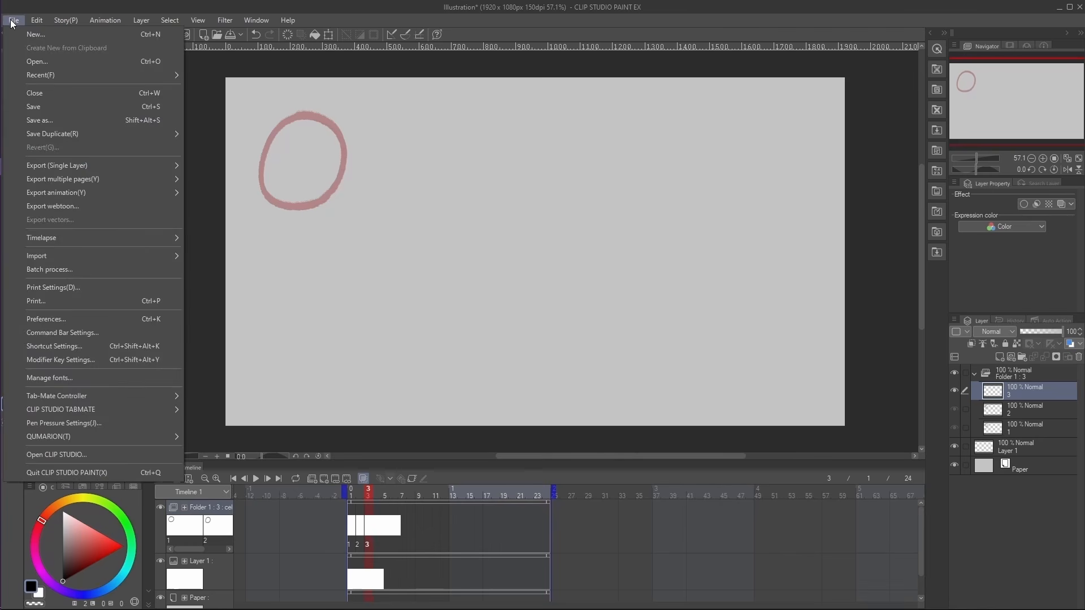
{"action": "left_click", "coordinate": [67, 348]}
{"action": "left_click", "coordinate": [387, 186]}
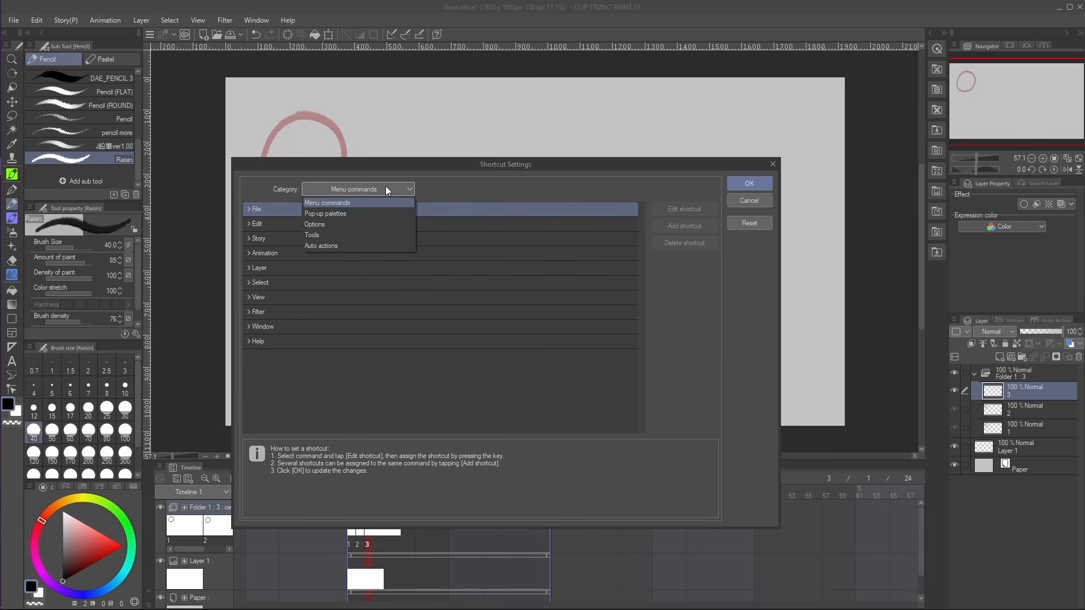
{"action": "left_click", "coordinate": [332, 203]}
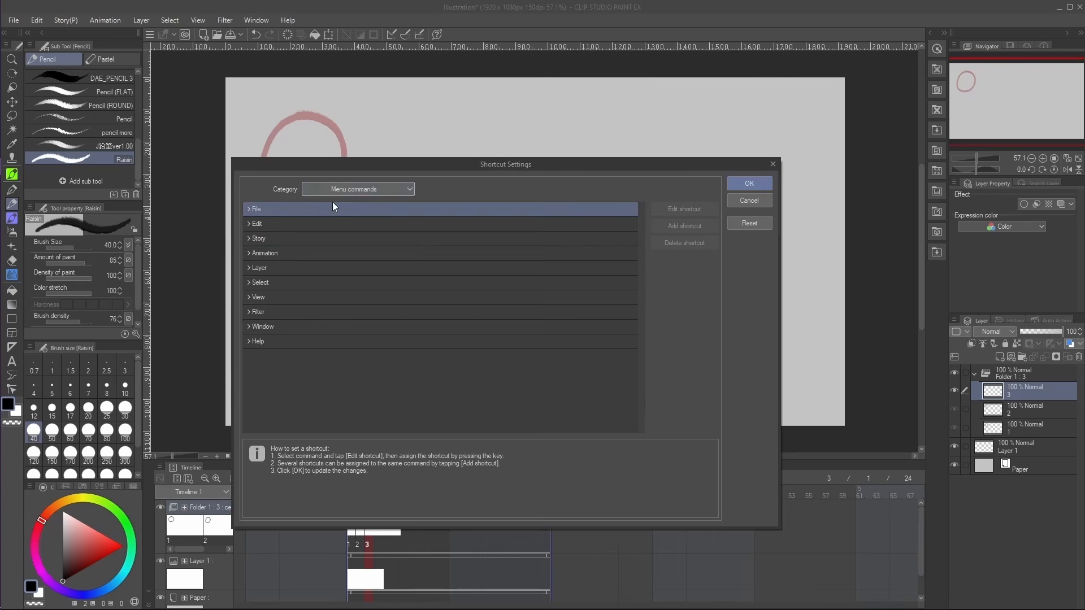
{"action": "left_click", "coordinate": [248, 254]}
{"action": "left_click", "coordinate": [266, 253]}
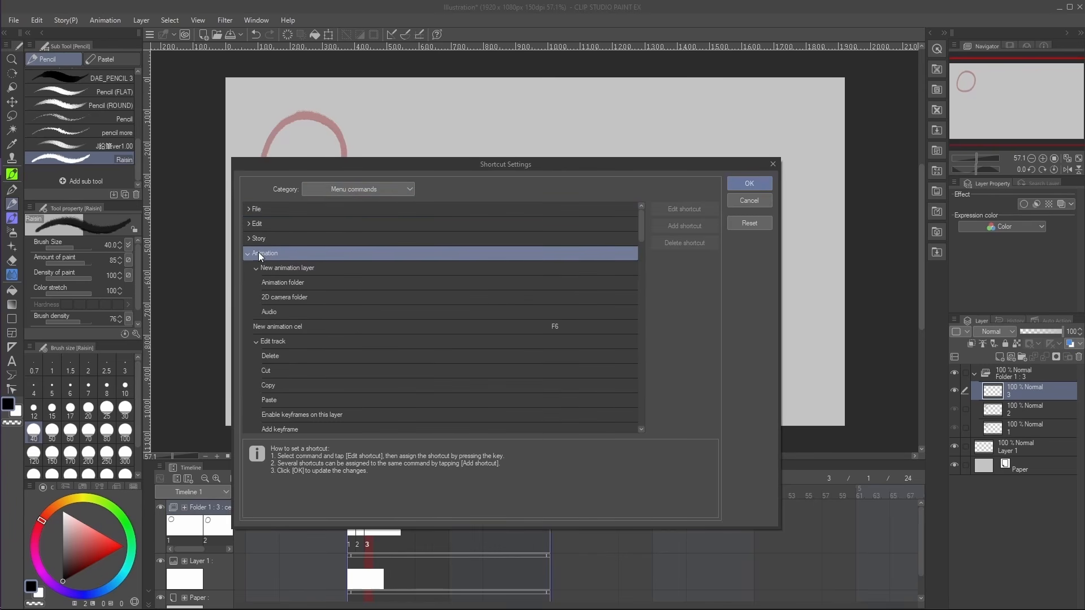
{"action": "left_click", "coordinate": [289, 327]}
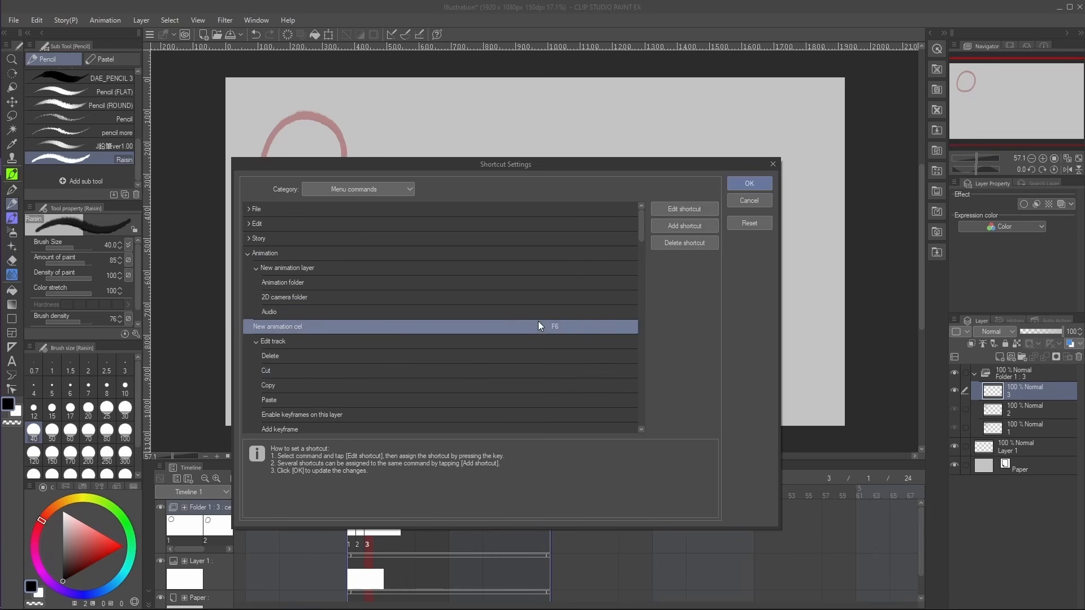
Examine the shortcuts assigned to Go to previous frame and Go to next frame.
{"action": "left_click_drag", "start_coordinate": [642, 222], "coordinate": [642, 287]}
{"action": "left_click", "coordinate": [372, 281]}
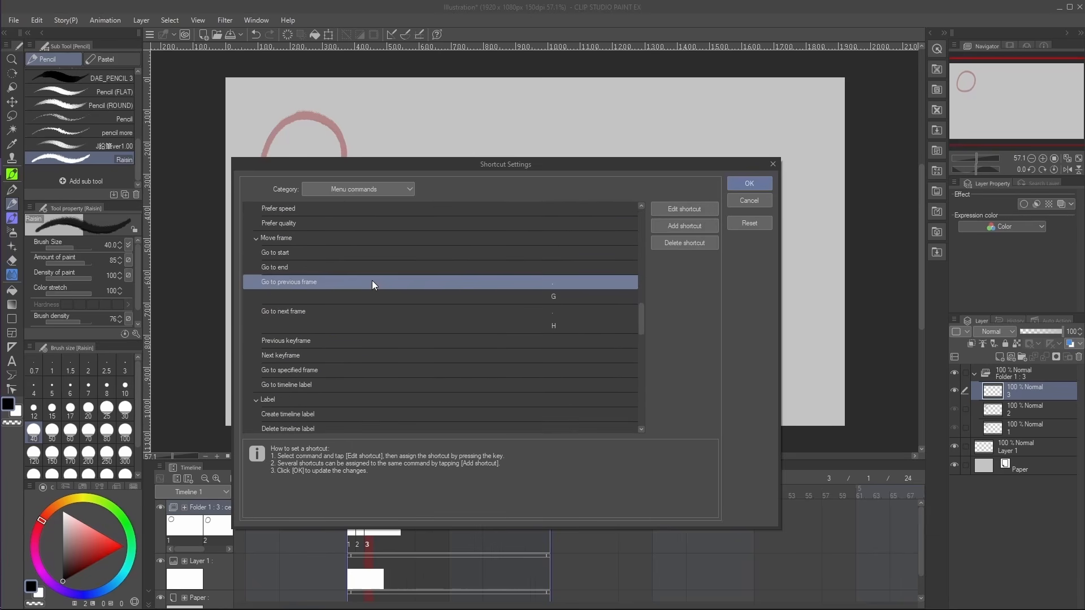
{"action": "left_click", "coordinate": [328, 310]}
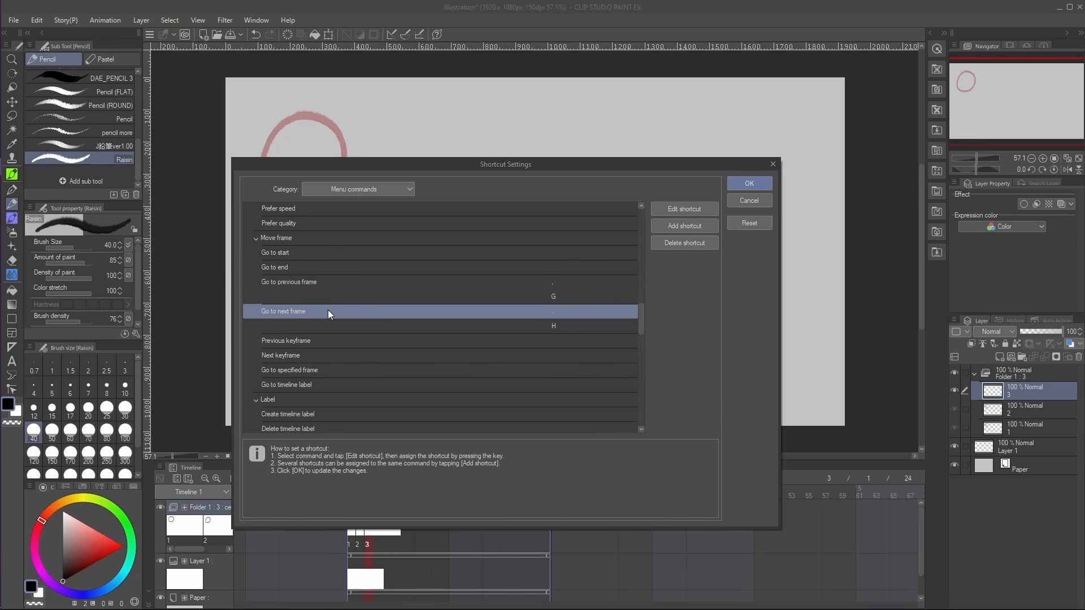
{"action": "left_click", "coordinate": [560, 284]}
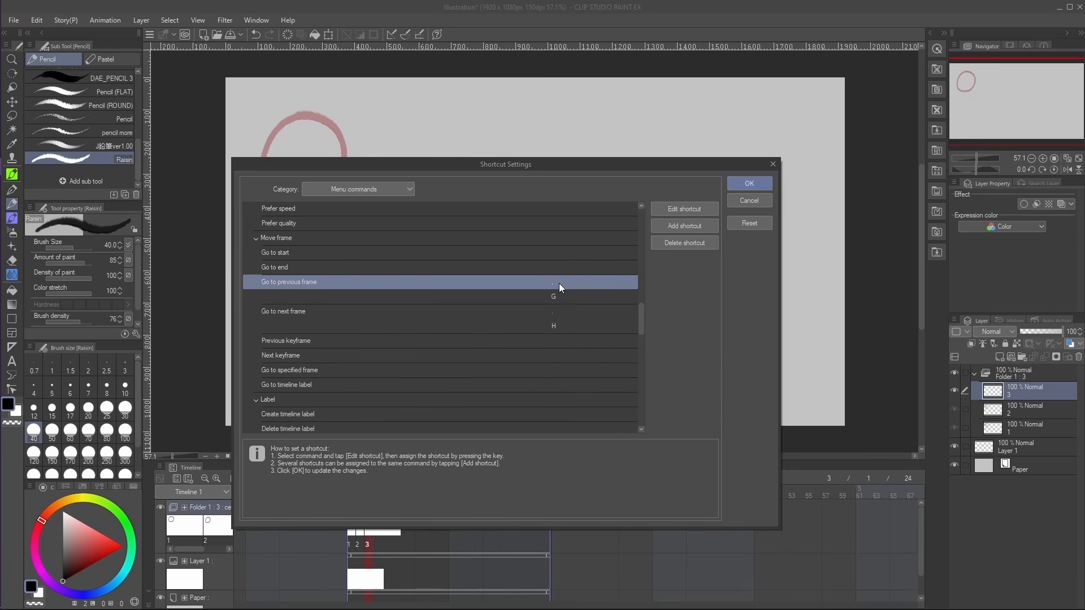
{"action": "left_click", "coordinate": [555, 313]}
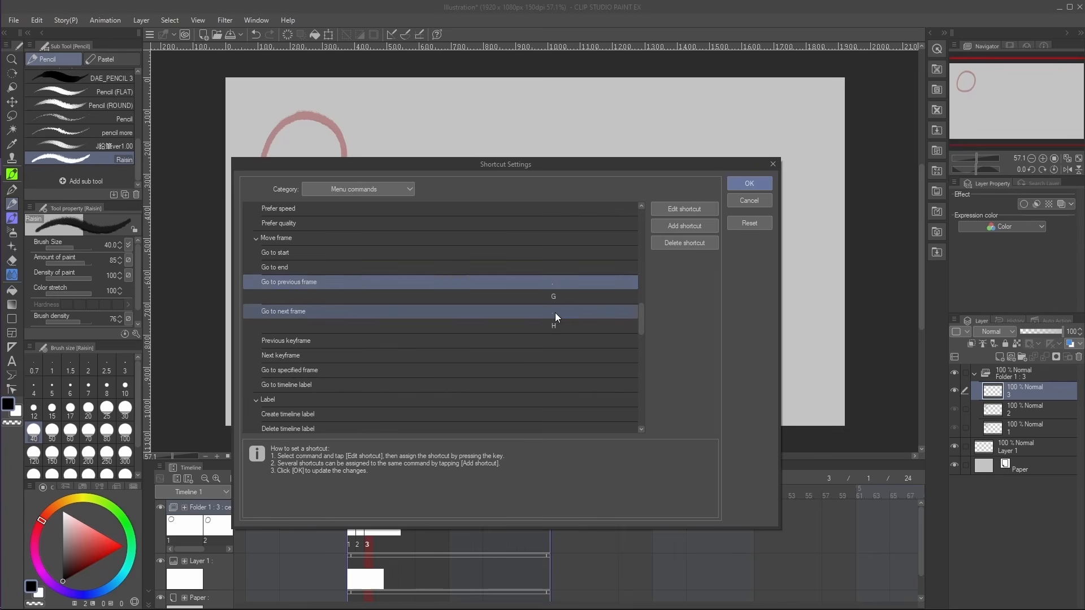
Cancel the shortcut settings and set the onion skin to show 3 previous and 3 next cels.
{"action": "left_click", "coordinate": [546, 295]}
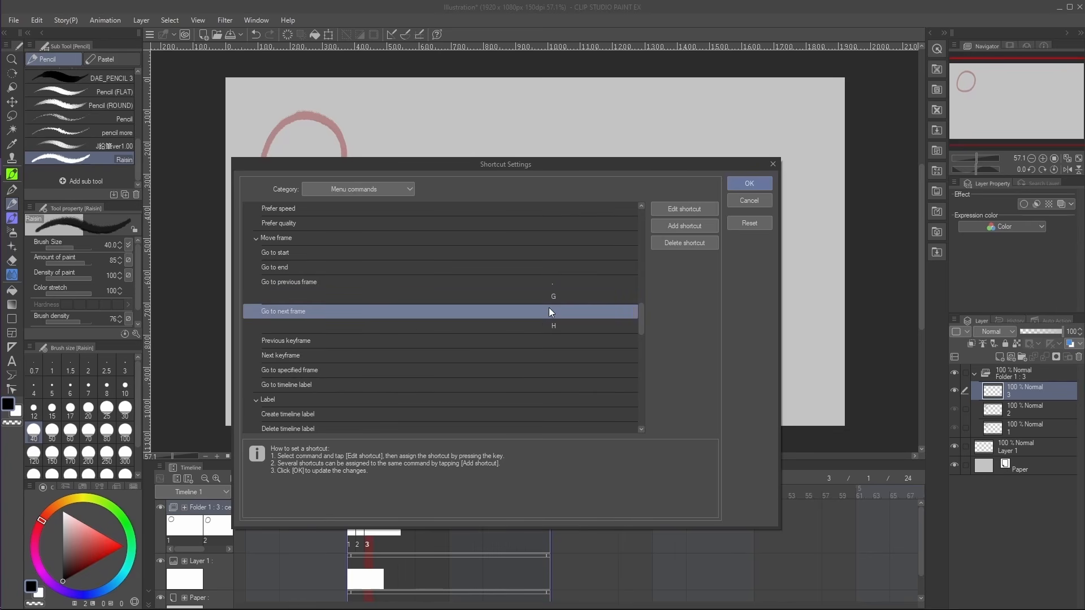
{"action": "left_click", "coordinate": [749, 201]}
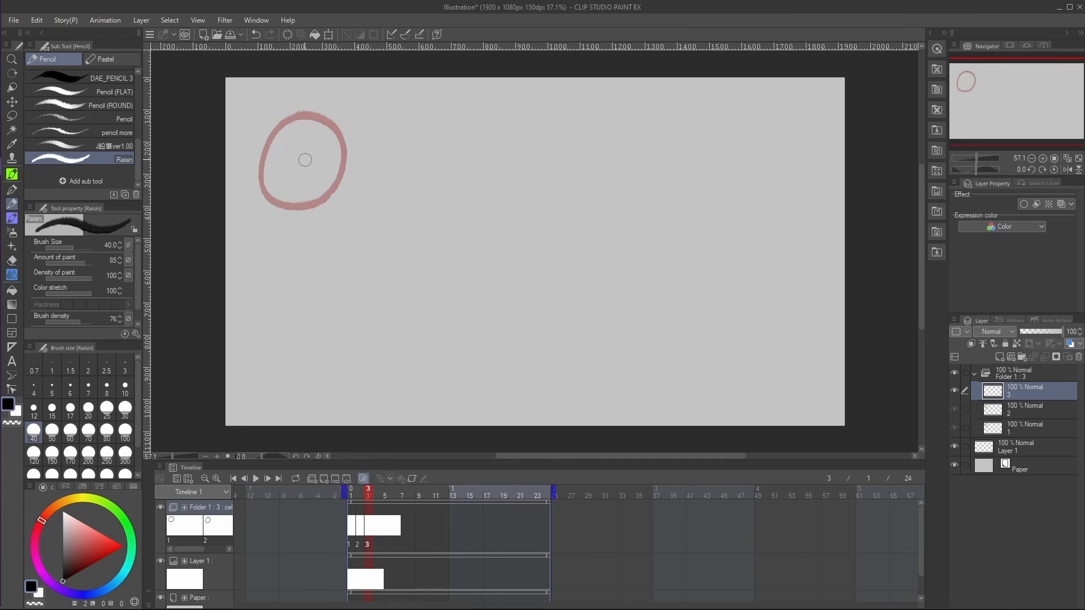
{"action": "left_click", "coordinate": [160, 468]}
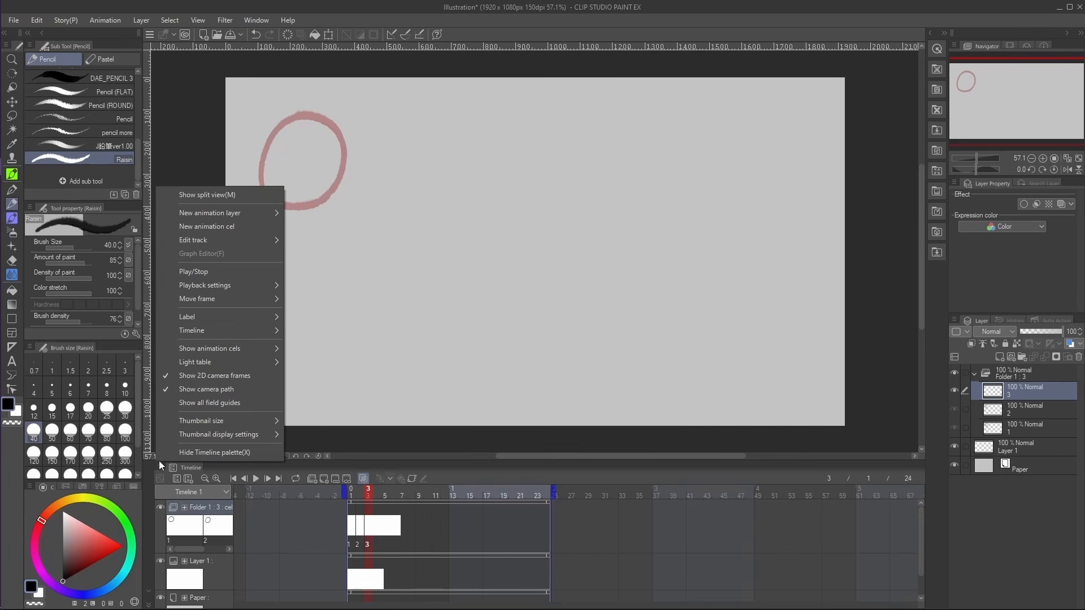
{"action": "mouse_move", "coordinate": [224, 350]}
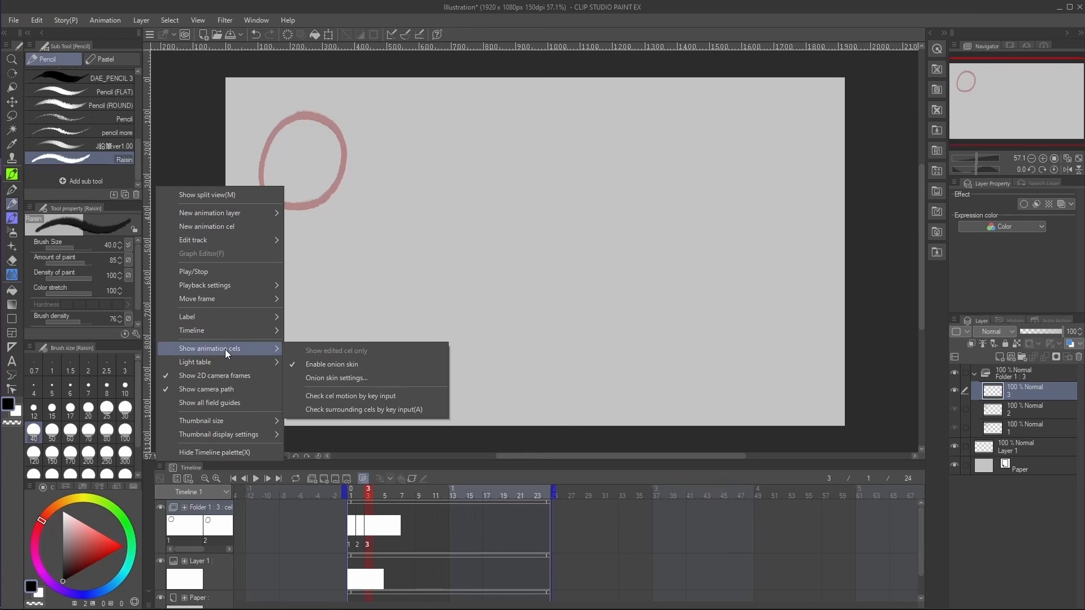
{"action": "left_click", "coordinate": [351, 379]}
{"action": "left_click", "coordinate": [547, 298]}
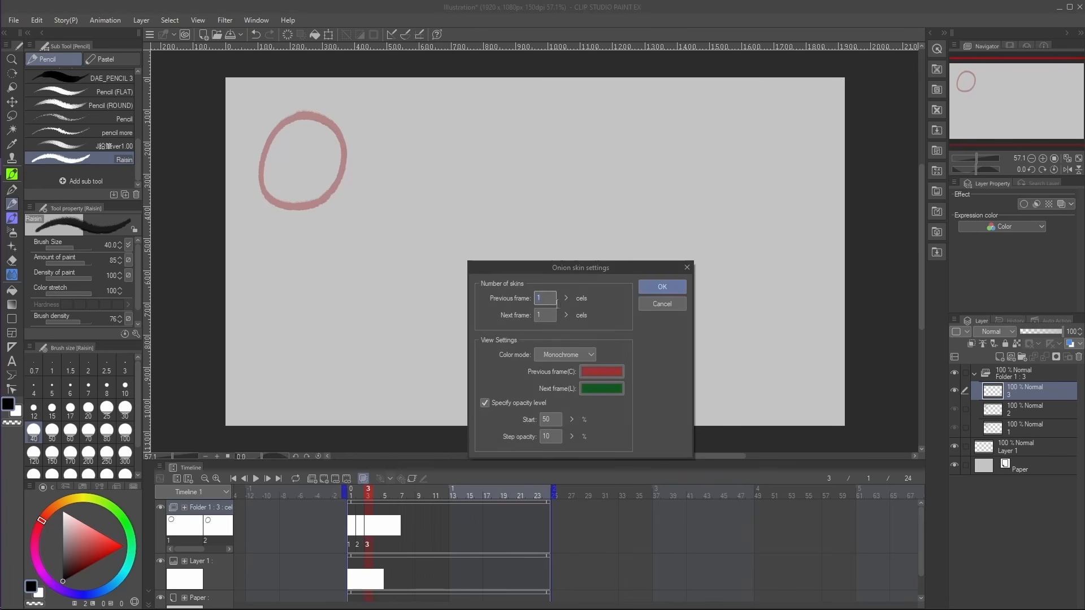
{"action": "type", "text": "3"}
{"action": "left_click", "coordinate": [553, 315]}
{"action": "type", "text": "3"}
Try the Half color mode for the onion skin, choose Color instead, and apply the onion skin settings.
{"action": "left_click", "coordinate": [588, 354]}
{"action": "left_click", "coordinate": [565, 378]}
{"action": "left_click", "coordinate": [571, 355]}
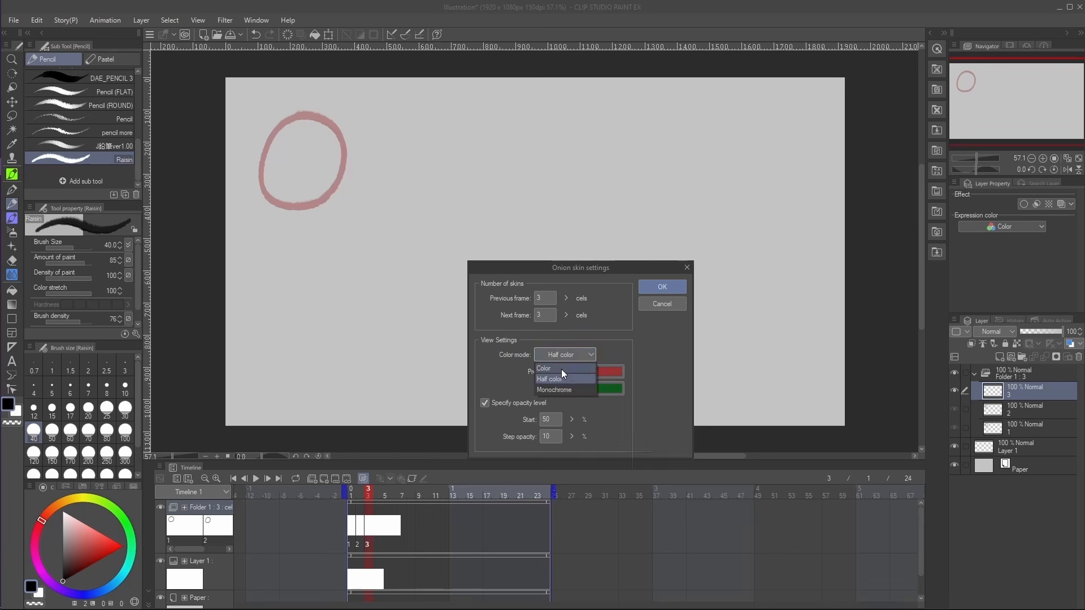
{"action": "left_click", "coordinate": [561, 367]}
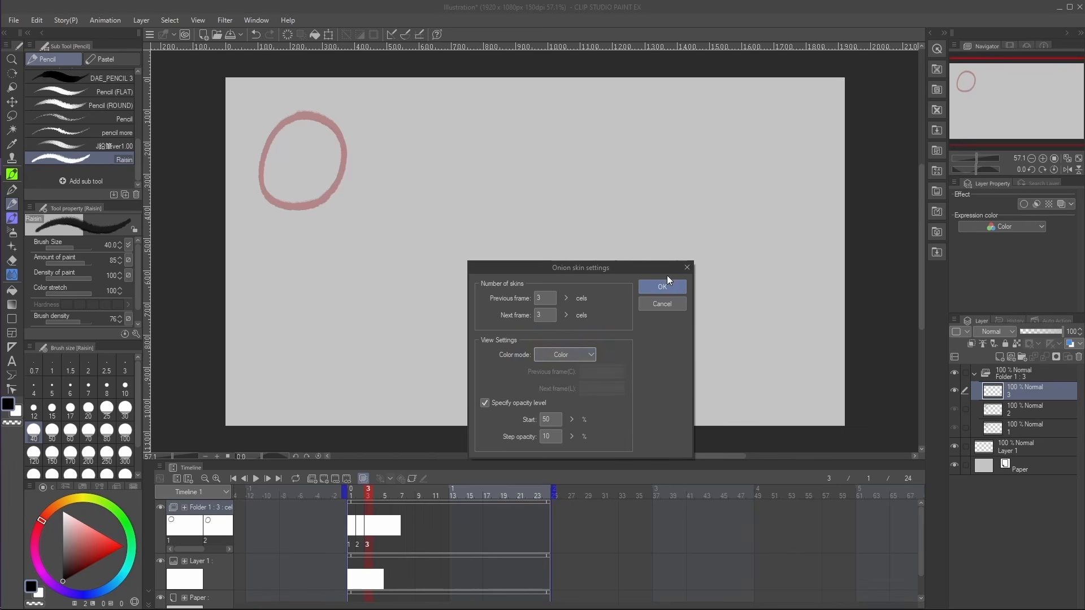
{"action": "left_click", "coordinate": [667, 289]}
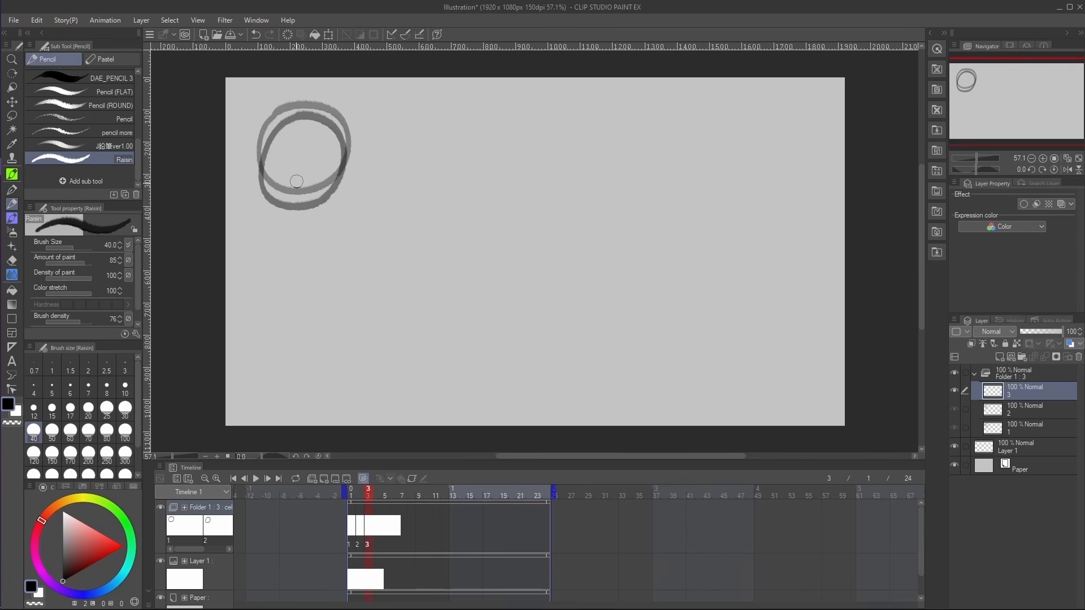
Reopen the onion skin settings and set the color mode to Monochrome.
{"action": "left_click", "coordinate": [160, 467]}
{"action": "left_click", "coordinate": [192, 378]}
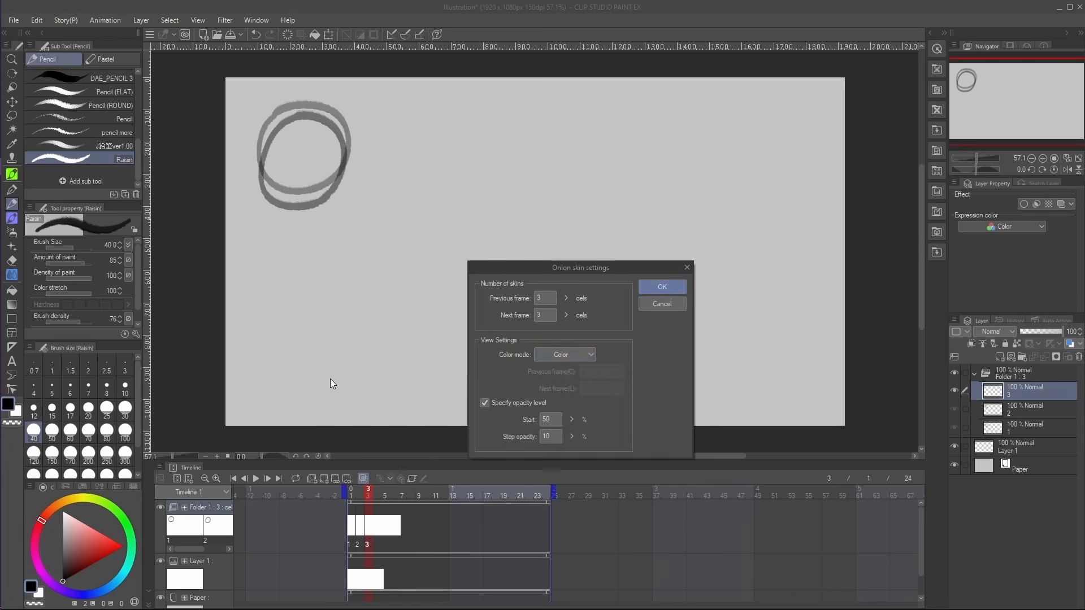
{"action": "left_click", "coordinate": [588, 355]}
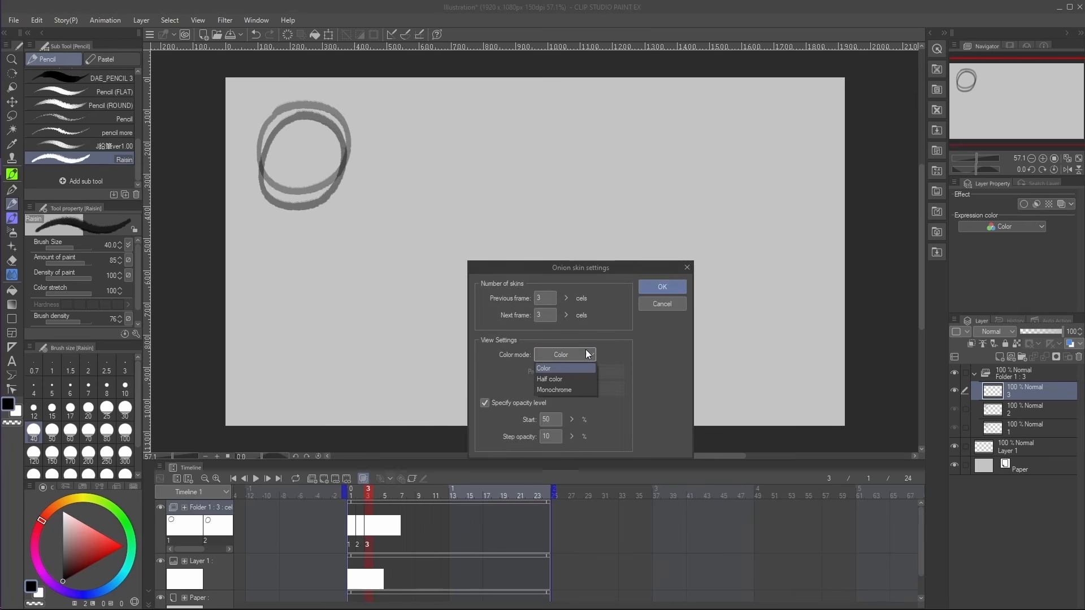
{"action": "left_click", "coordinate": [557, 389]}
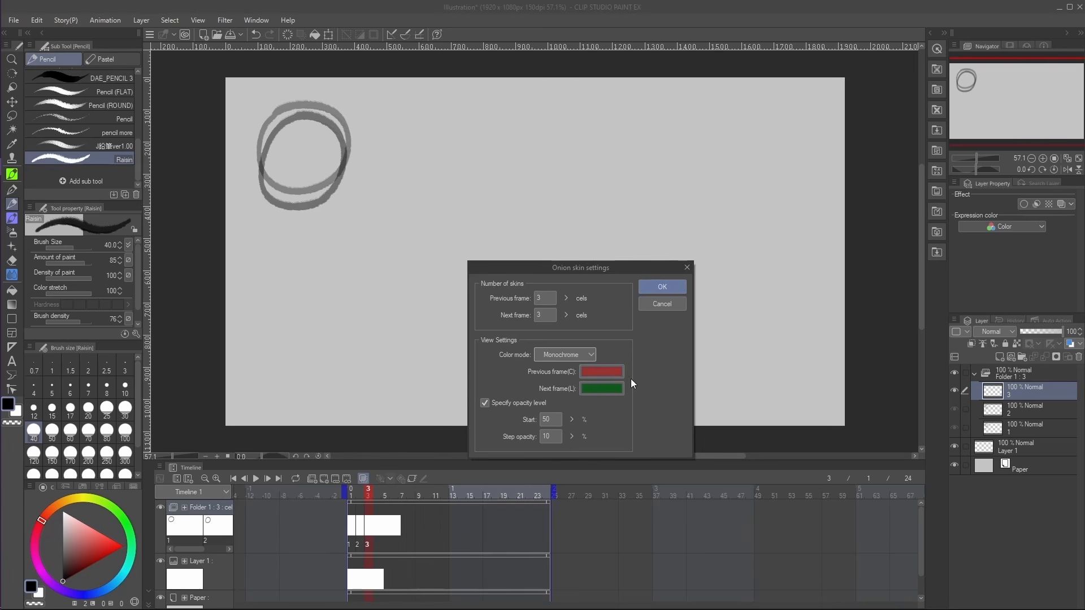
{"action": "key", "text": "Return"}
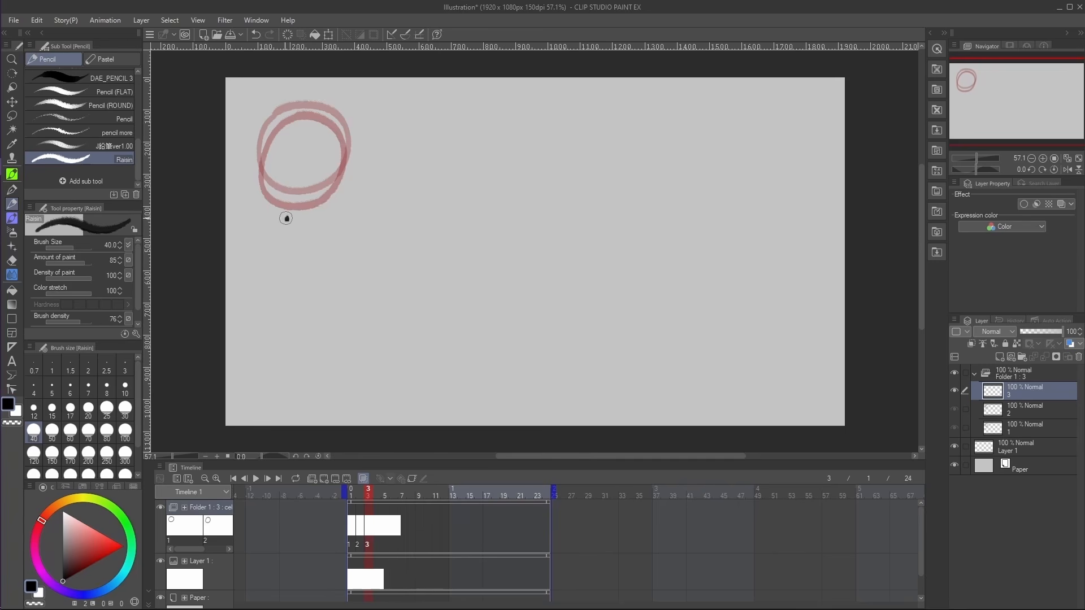
Draw a third circle just below the first two on cel 3, then play the animation and step through frames 1 to 3 without onion skin.
{"action": "mouse_move", "coordinate": [288, 218]}
{"action": "left_mouse_down"}
{"action": "mouse_move", "coordinate": [270, 291]}
{"action": "mouse_move", "coordinate": [299, 305]}
{"action": "mouse_move", "coordinate": [332, 295]}
{"action": "mouse_move", "coordinate": [345, 243]}
{"action": "mouse_move", "coordinate": [285, 215]}
{"action": "left_mouse_up"}
{"action": "left_click", "coordinate": [350, 496]}
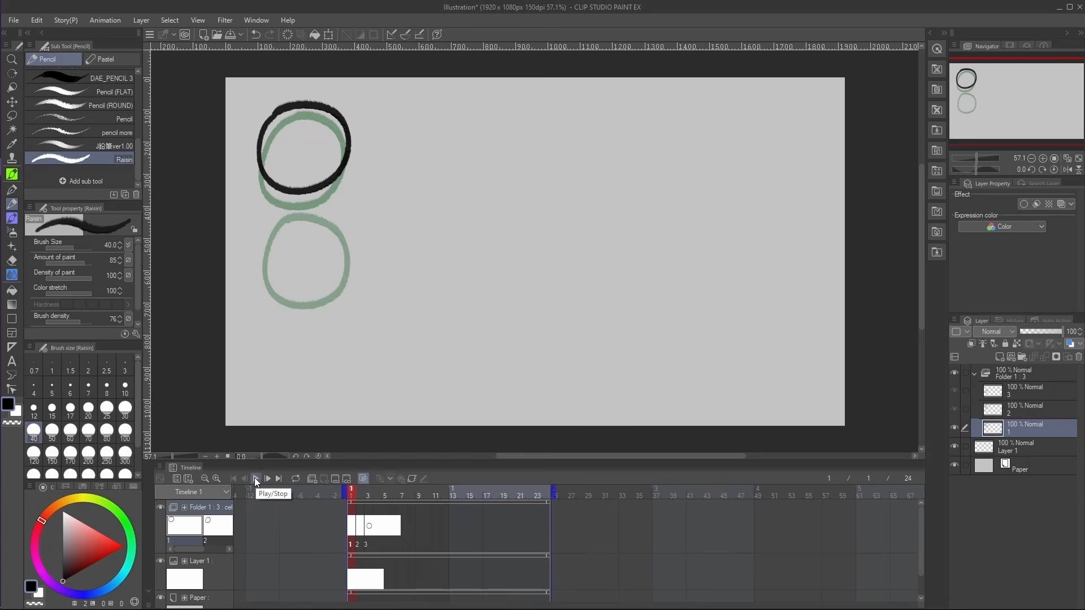
{"action": "left_click", "coordinate": [256, 480]}
{"action": "left_click", "coordinate": [359, 496]}
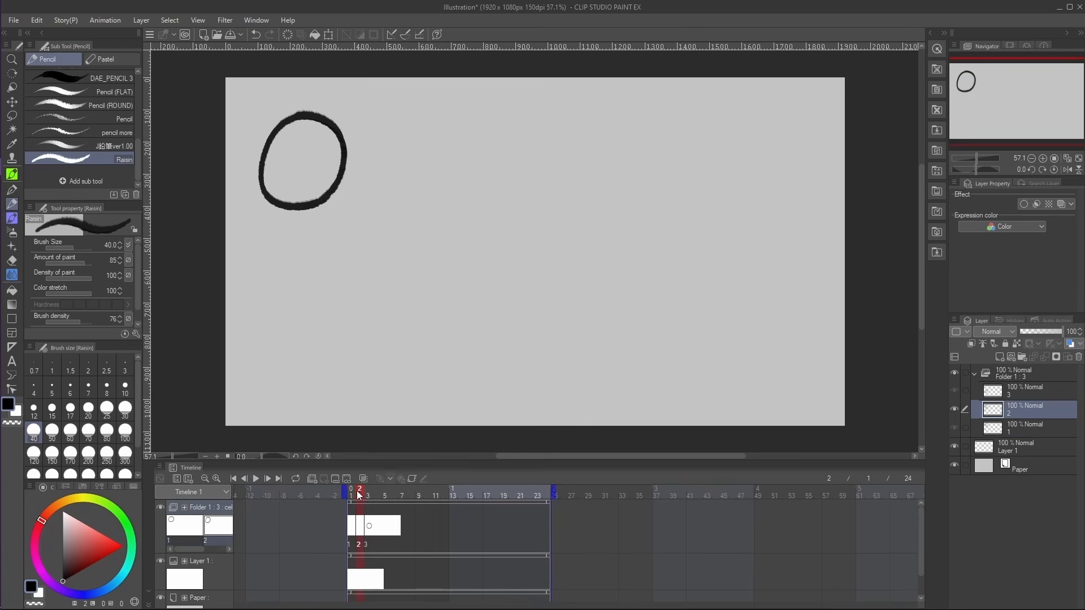
{"action": "left_click_drag", "start_coordinate": [357, 492], "coordinate": [368, 495]}
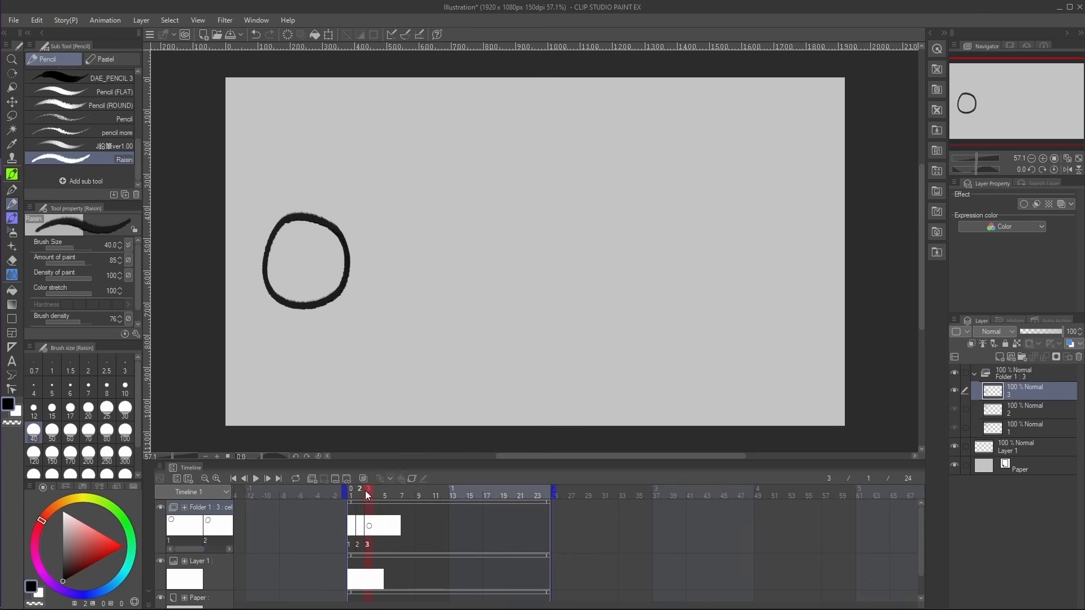
Enable onion skin again and shift cel 3 on the timeline so that it starts at frame 4.
{"action": "left_click", "coordinate": [363, 478]}
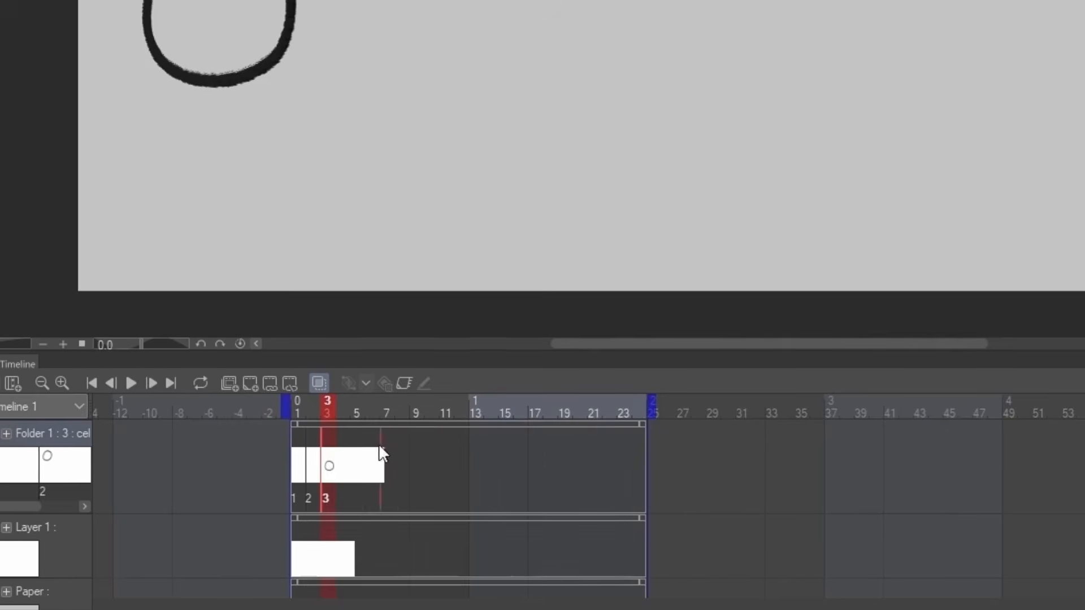
{"action": "left_click", "coordinate": [312, 408]}
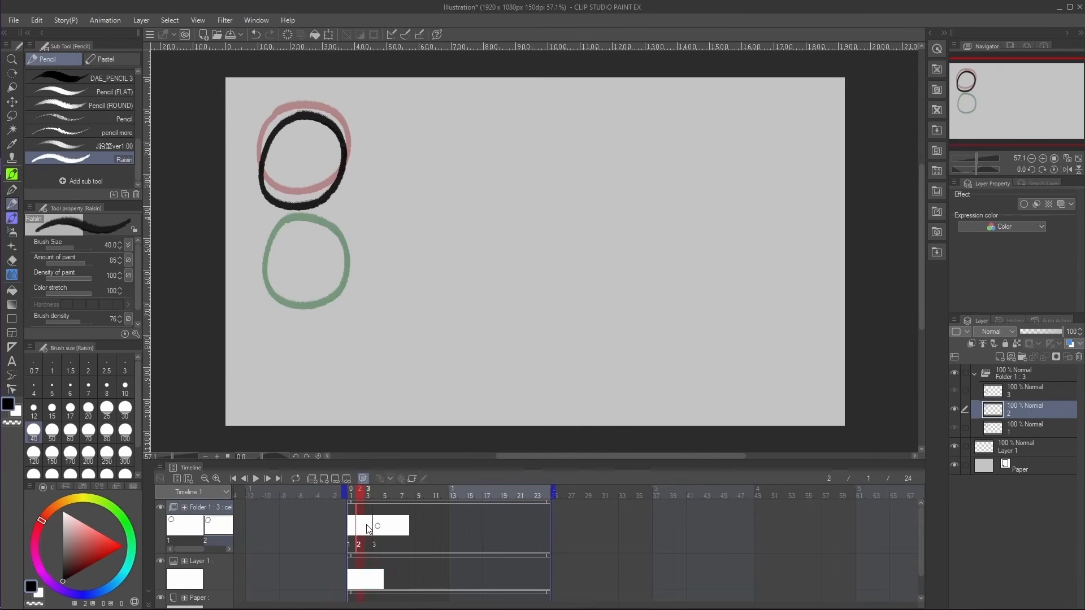
{"action": "left_click", "coordinate": [378, 529]}
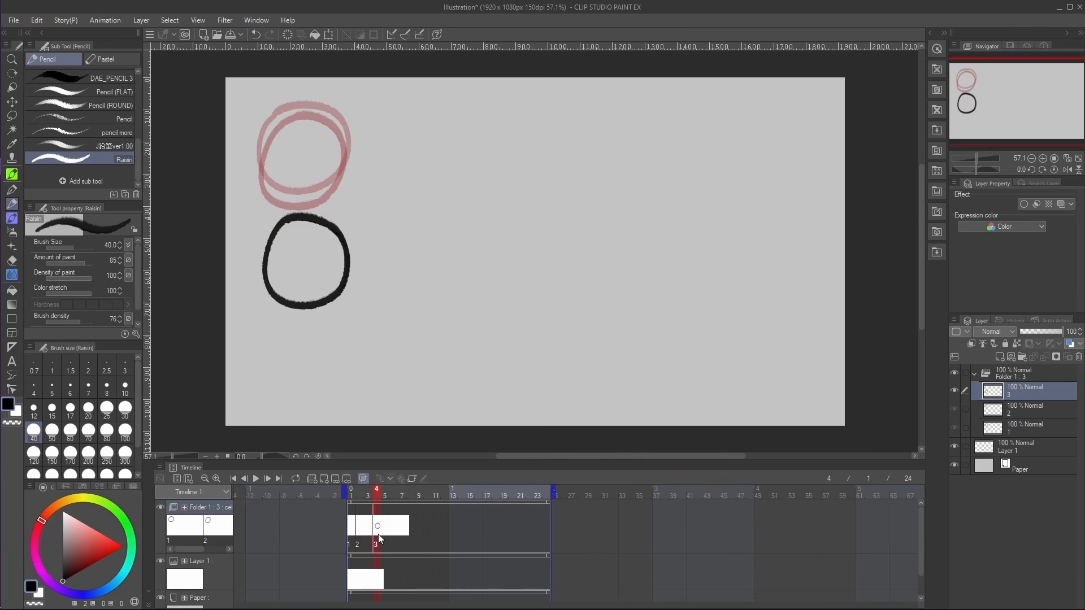
Add a new animation cel at frame 3, draw an in-between circle midway between the second and third circles, and scrub back to frame 1.
{"action": "left_click", "coordinate": [361, 533]}
{"action": "left_click", "coordinate": [352, 533]}
{"action": "left_click", "coordinate": [368, 531]}
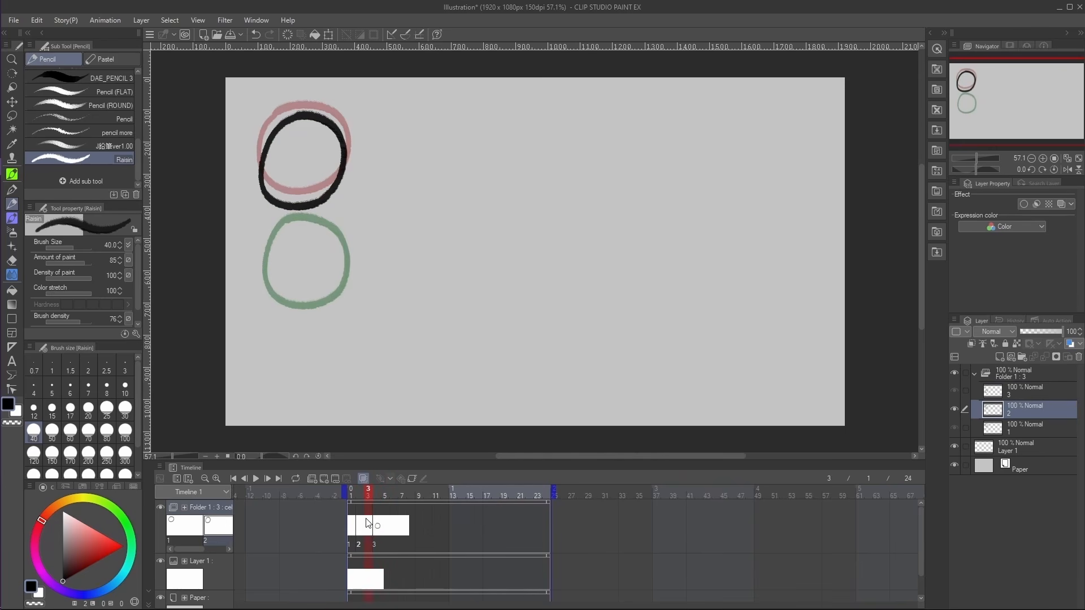
{"action": "left_click", "coordinate": [324, 479]}
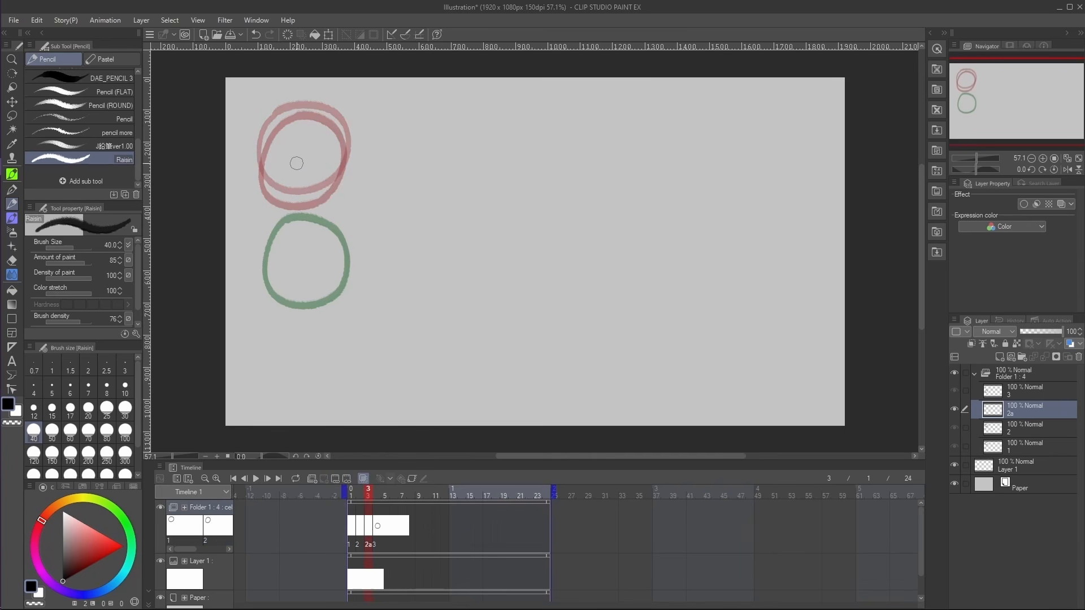
{"action": "mouse_move", "coordinate": [299, 162]}
{"action": "left_mouse_down"}
{"action": "mouse_move", "coordinate": [268, 191]}
{"action": "mouse_move", "coordinate": [264, 224]}
{"action": "mouse_move", "coordinate": [280, 248]}
{"action": "mouse_move", "coordinate": [314, 251]}
{"action": "mouse_move", "coordinate": [339, 227]}
{"action": "mouse_move", "coordinate": [337, 190]}
{"action": "mouse_move", "coordinate": [296, 163]}
{"action": "left_mouse_up"}
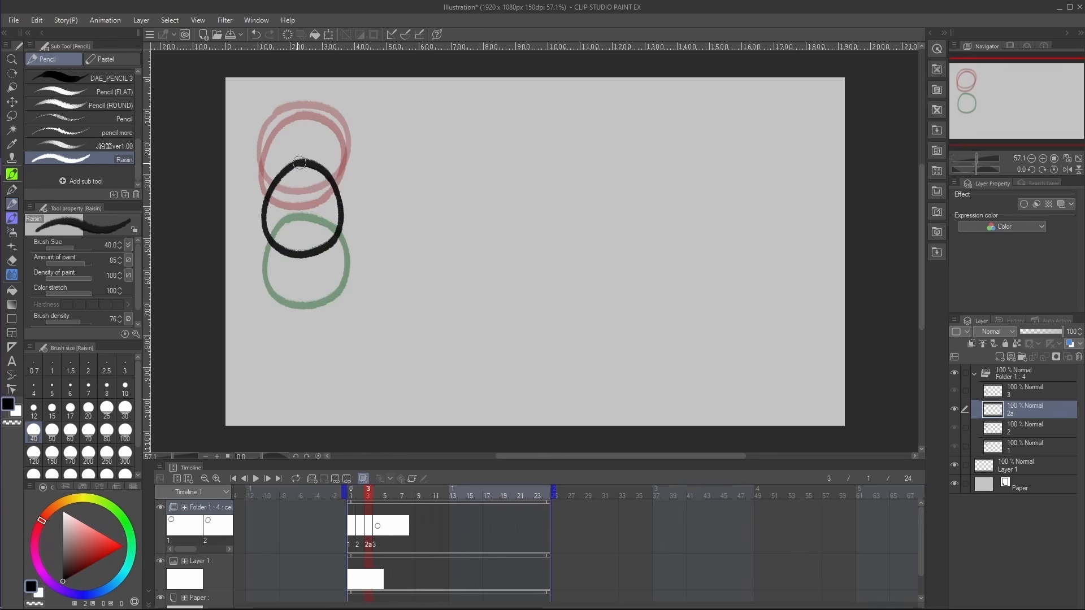
{"action": "mouse_move", "coordinate": [362, 493]}
{"action": "left_mouse_down"}
{"action": "mouse_move", "coordinate": [384, 493]}
{"action": "mouse_move", "coordinate": [341, 501]}
{"action": "left_mouse_up"}
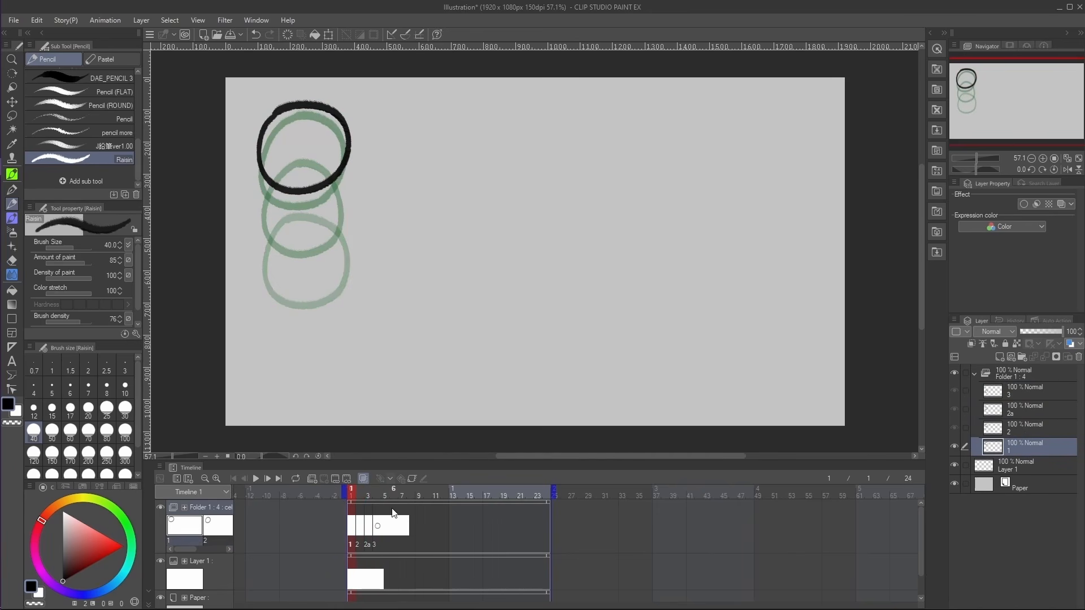
Select all the cels on the Folder 1 track, copy and paste them at frame 13, and scrub through the pasted cels.
{"action": "left_click_drag", "start_coordinate": [397, 513], "coordinate": [339, 543]}
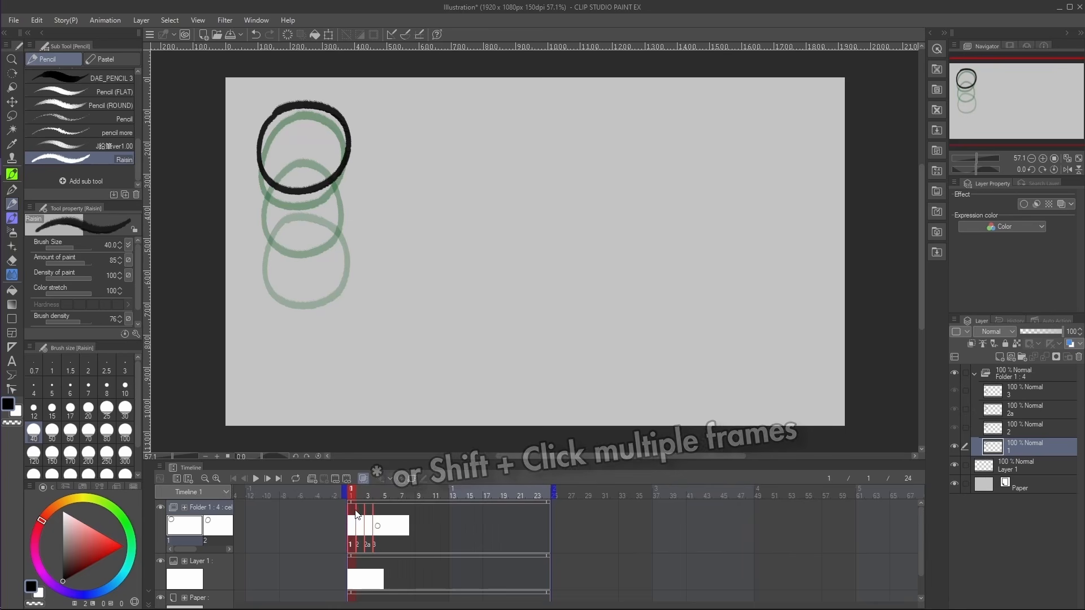
{"action": "mouse_move", "coordinate": [354, 513]}
{"action": "left_mouse_down"}
{"action": "mouse_move", "coordinate": [467, 511]}
{"action": "mouse_move", "coordinate": [359, 522]}
{"action": "left_mouse_up"}
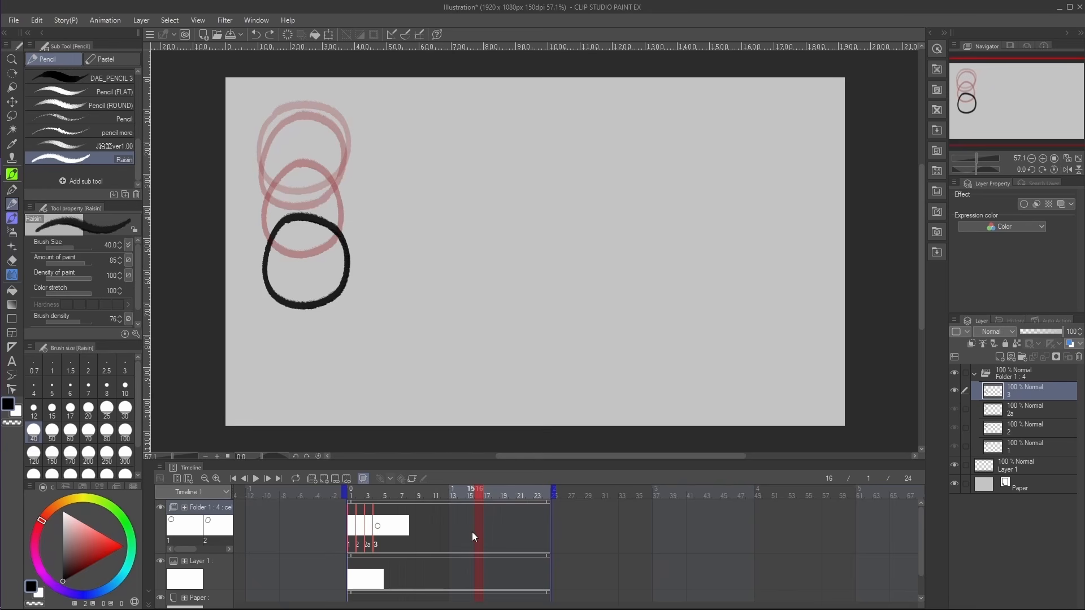
{"action": "key", "text": "ctrl+shift+n"}
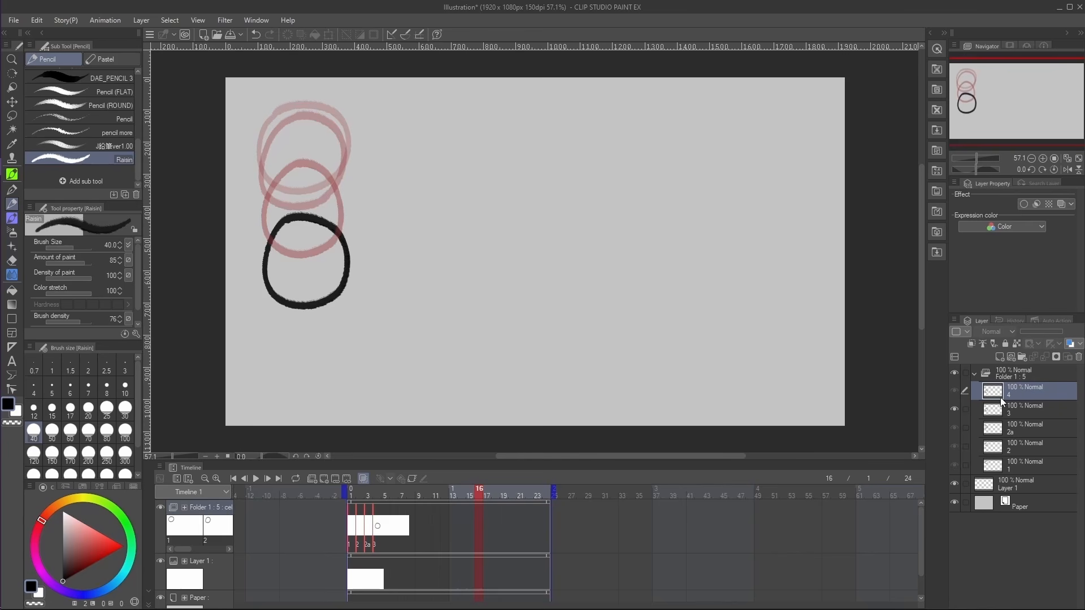
{"action": "key", "text": "ctrl+z"}
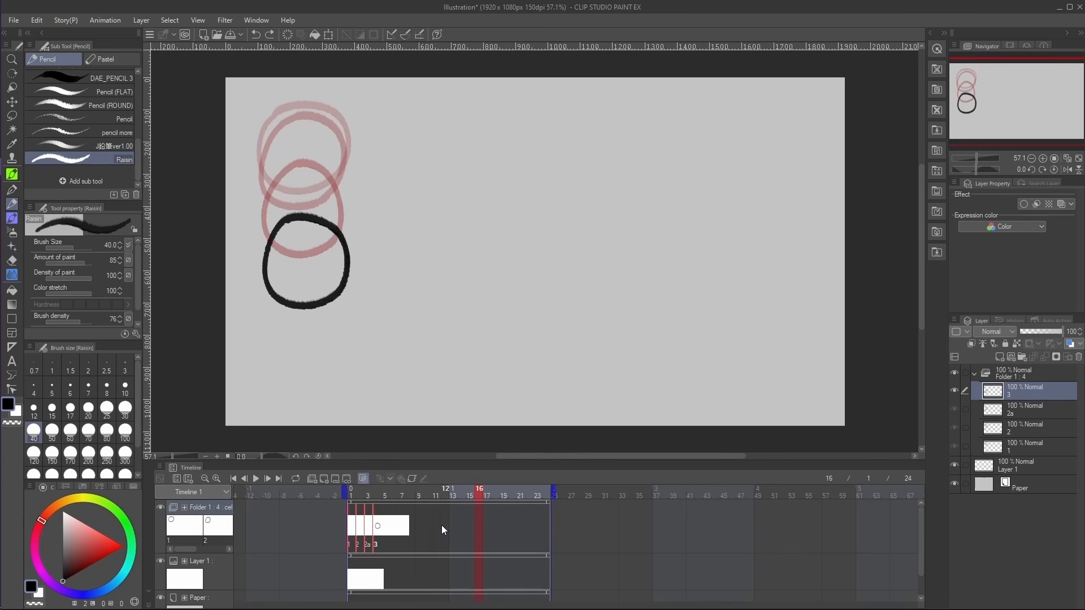
{"action": "right_click", "coordinate": [377, 515]}
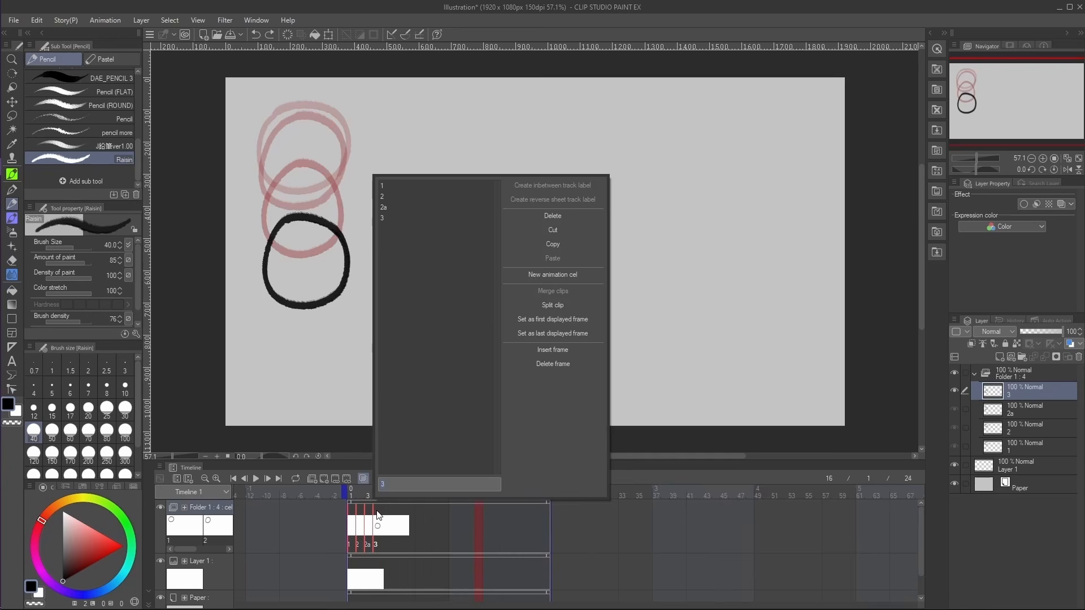
{"action": "left_click", "coordinate": [550, 243]}
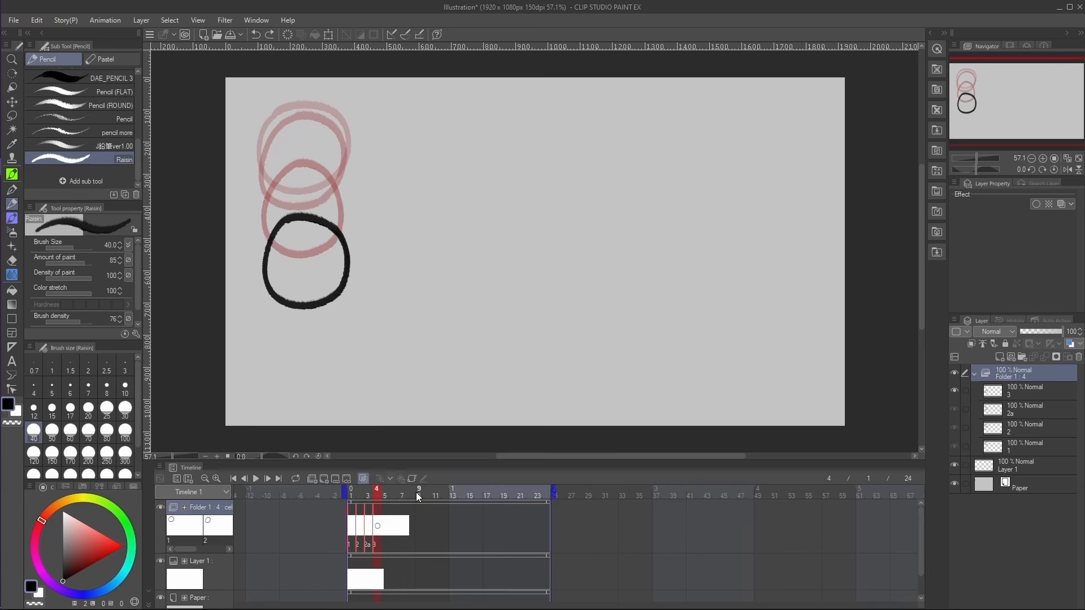
{"action": "right_click", "coordinate": [453, 514]}
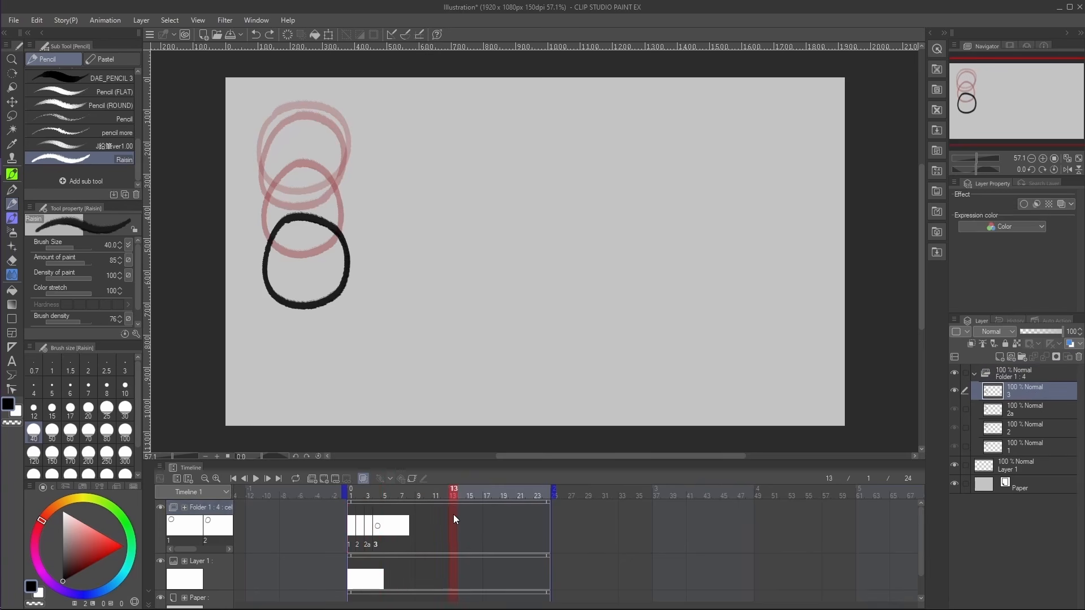
{"action": "left_click", "coordinate": [636, 258]}
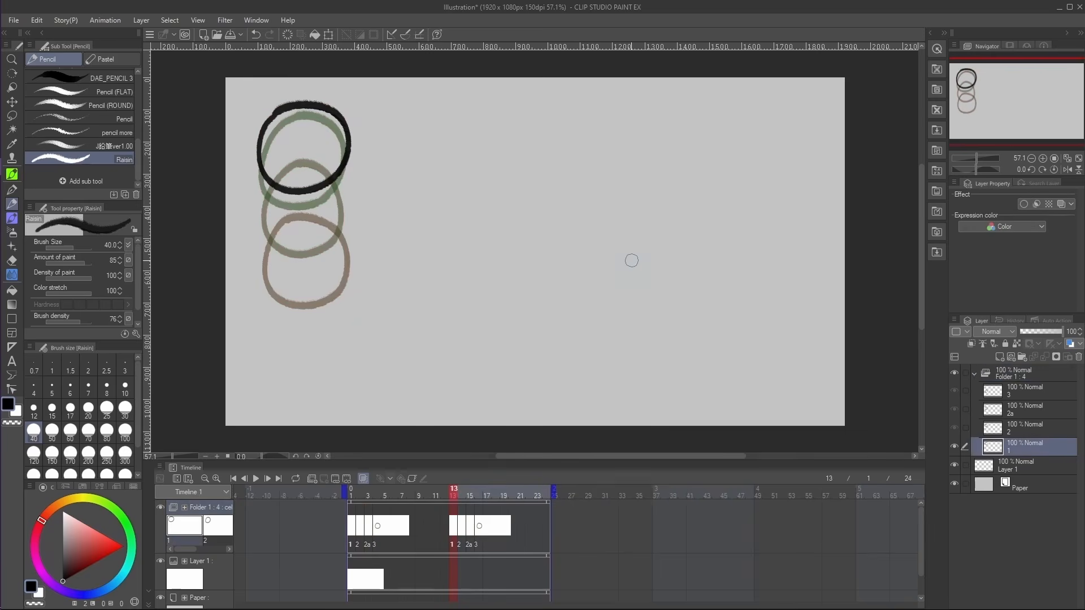
{"action": "left_click", "coordinate": [437, 496]}
{"action": "mouse_move", "coordinate": [436, 496]}
{"action": "left_mouse_down"}
{"action": "mouse_move", "coordinate": [484, 495]}
{"action": "mouse_move", "coordinate": [467, 495]}
{"action": "left_mouse_up"}
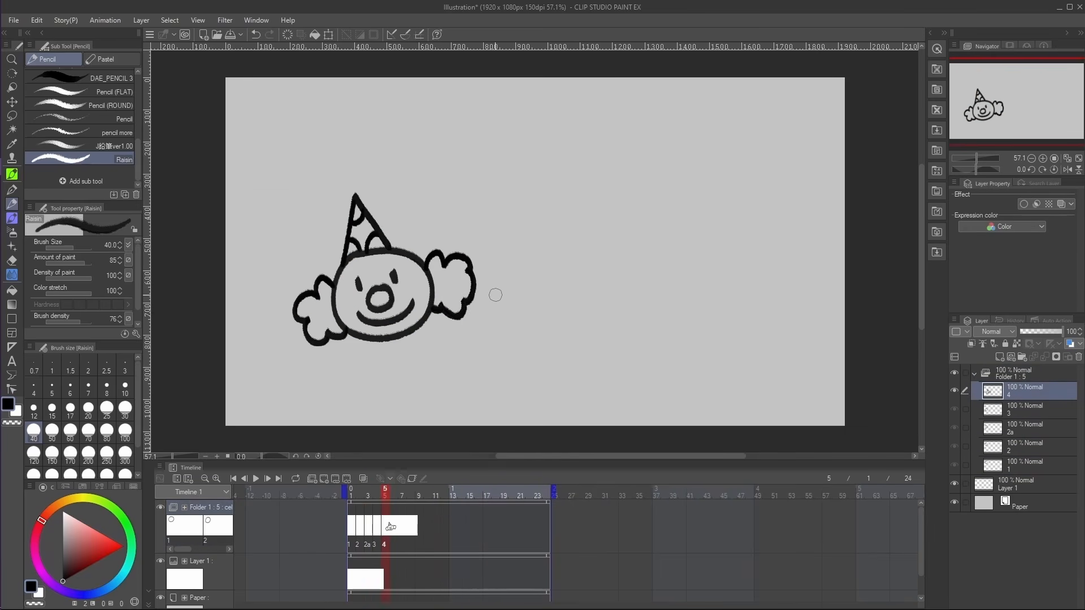
Remove cel 4 from frame 5 of the Folder 1 track by deleting the specified cel.
{"action": "mouse_move", "coordinate": [384, 495]}
{"action": "left_mouse_down"}
{"action": "mouse_move", "coordinate": [369, 495]}
{"action": "mouse_move", "coordinate": [385, 496]}
{"action": "left_mouse_up"}
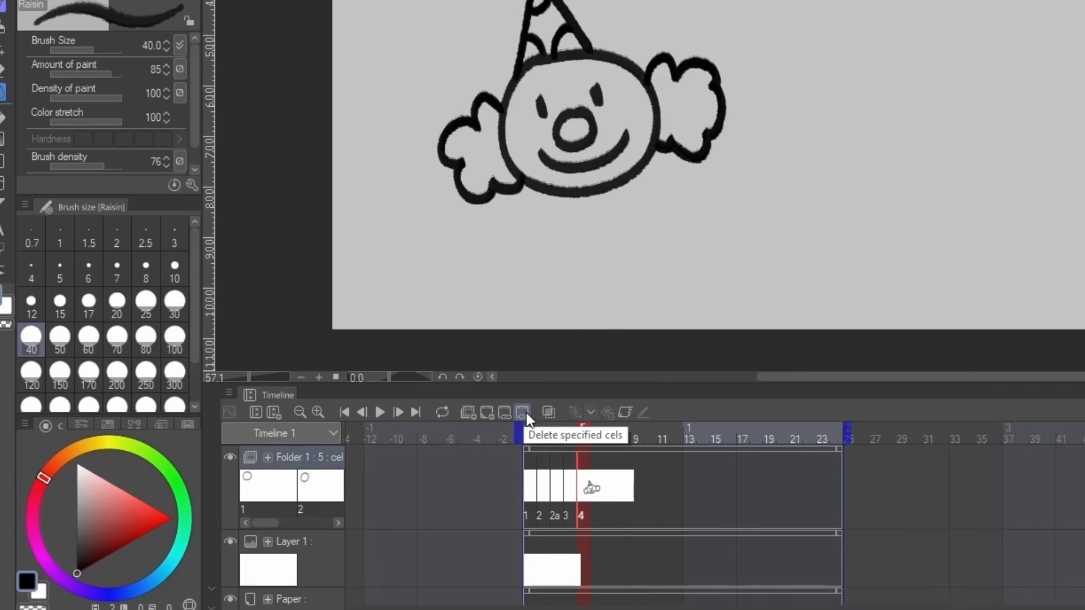
{"action": "left_click", "coordinate": [522, 412]}
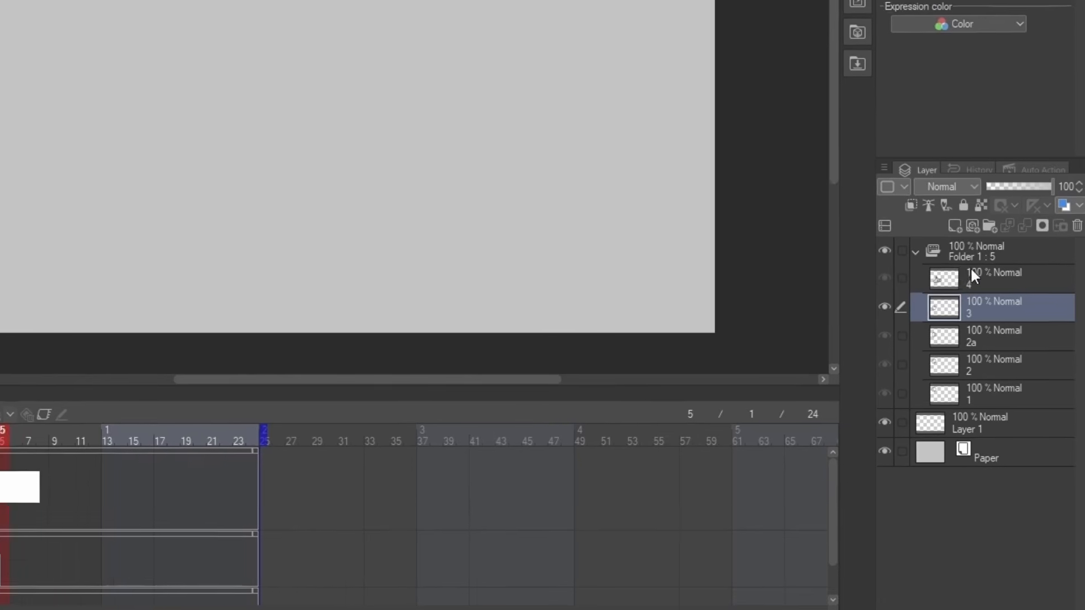
{"action": "left_click_drag", "start_coordinate": [243, 472], "coordinate": [386, 496]}
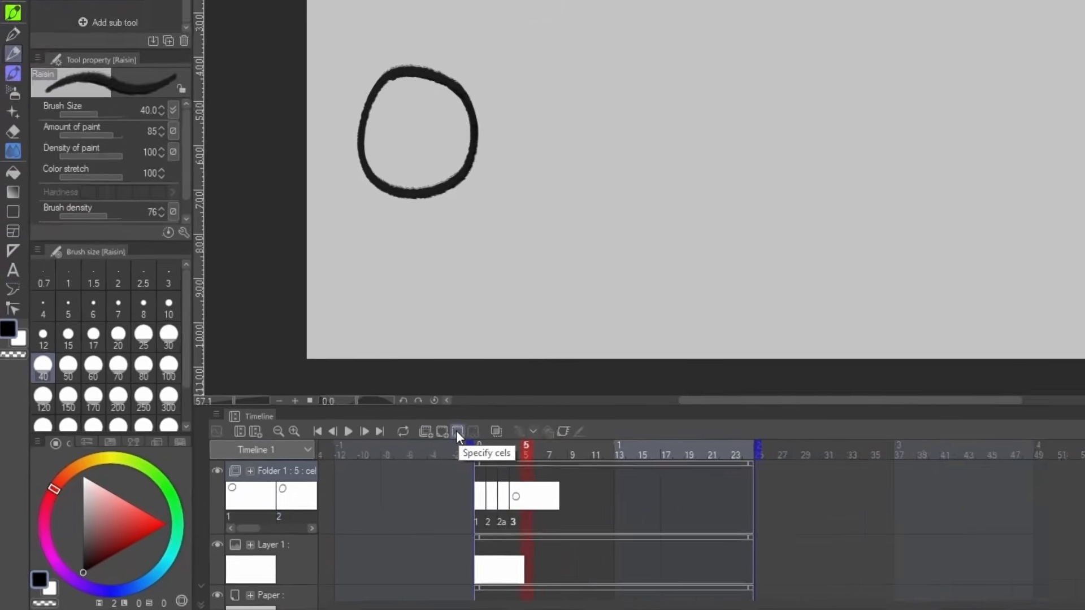
Specify layer 4 as the cel at frame 5 through the layer selection dialog and scrub to check it.
{"action": "left_click", "coordinate": [580, 382]}
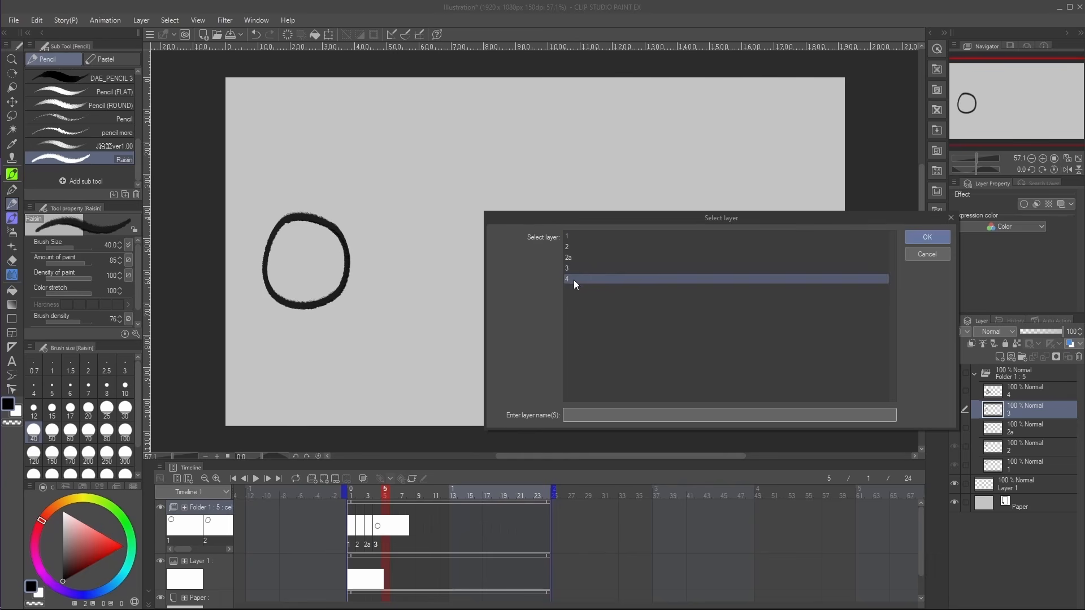
{"action": "left_click", "coordinate": [571, 278]}
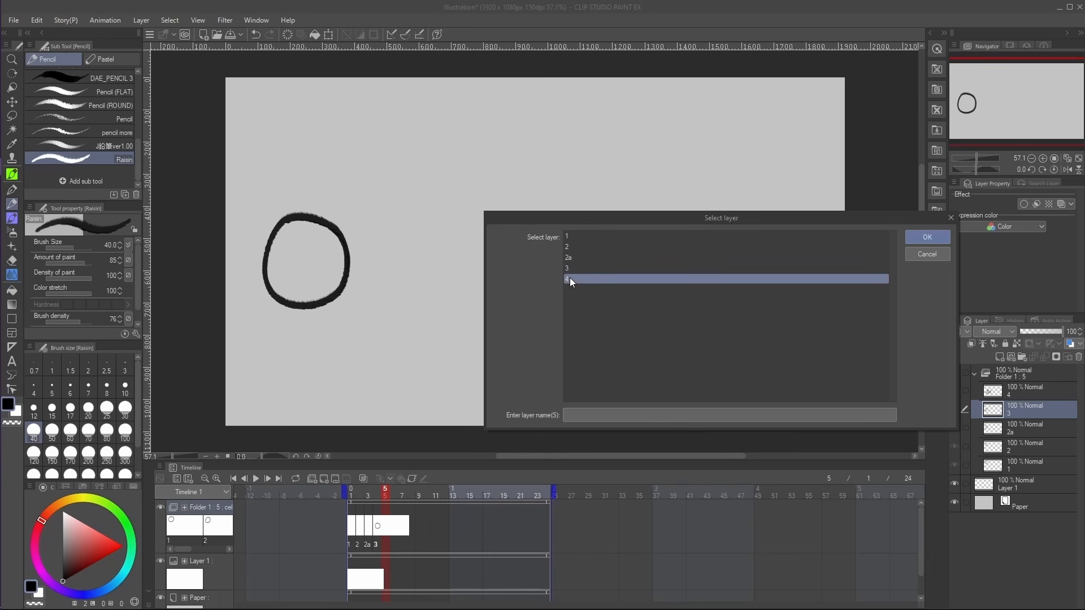
{"action": "left_click", "coordinate": [926, 238]}
{"action": "left_click_drag", "start_coordinate": [397, 491], "coordinate": [385, 493]}
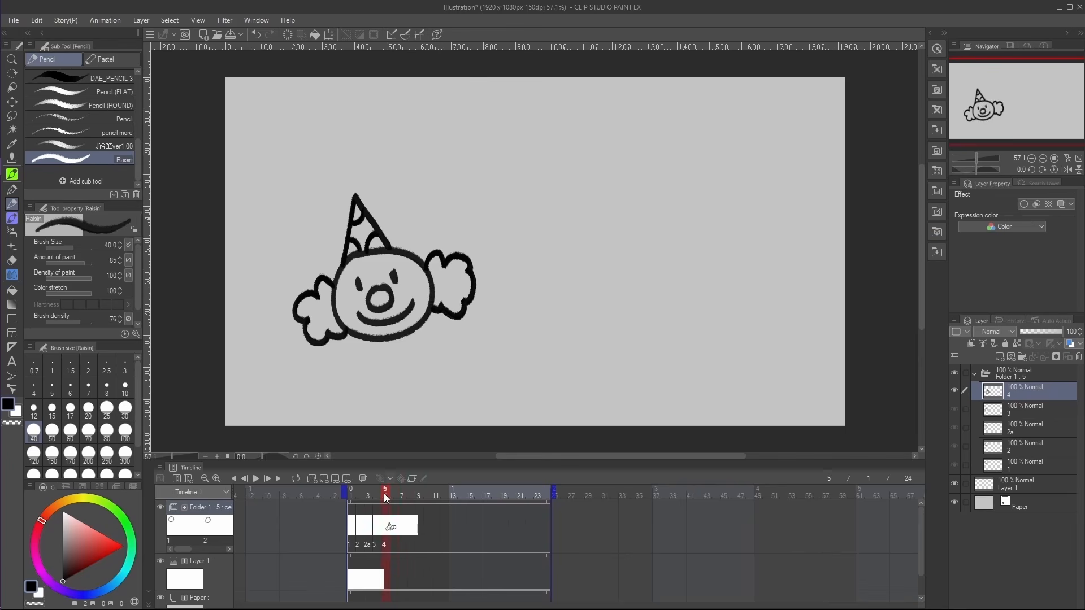
Delete cel 4 from frame 5 and assign it again from the track's own list of cels.
{"action": "key", "text": "Delete"}
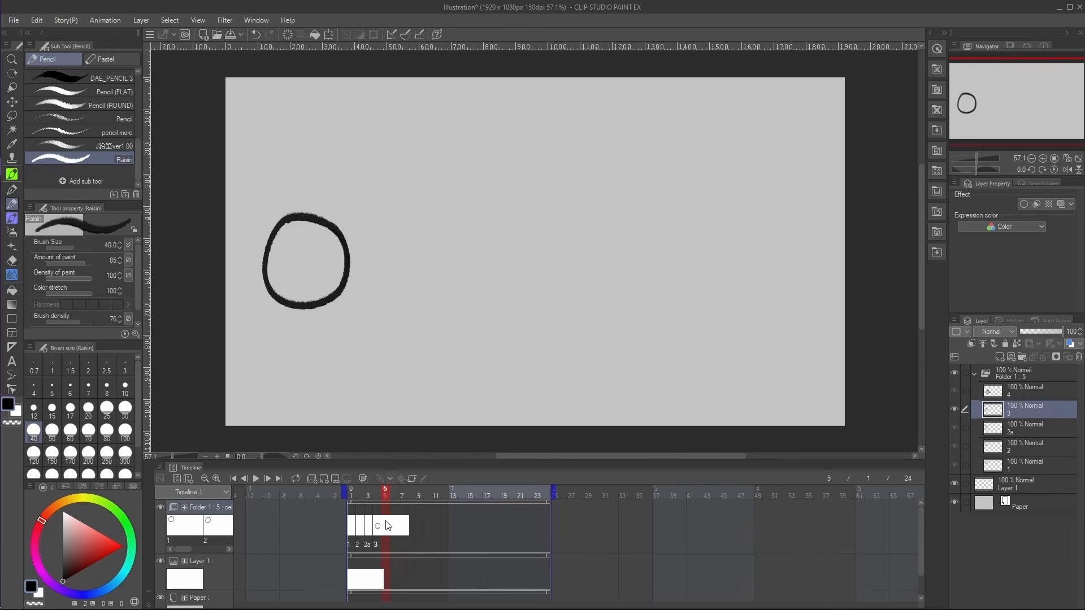
{"action": "right_click", "coordinate": [387, 526]}
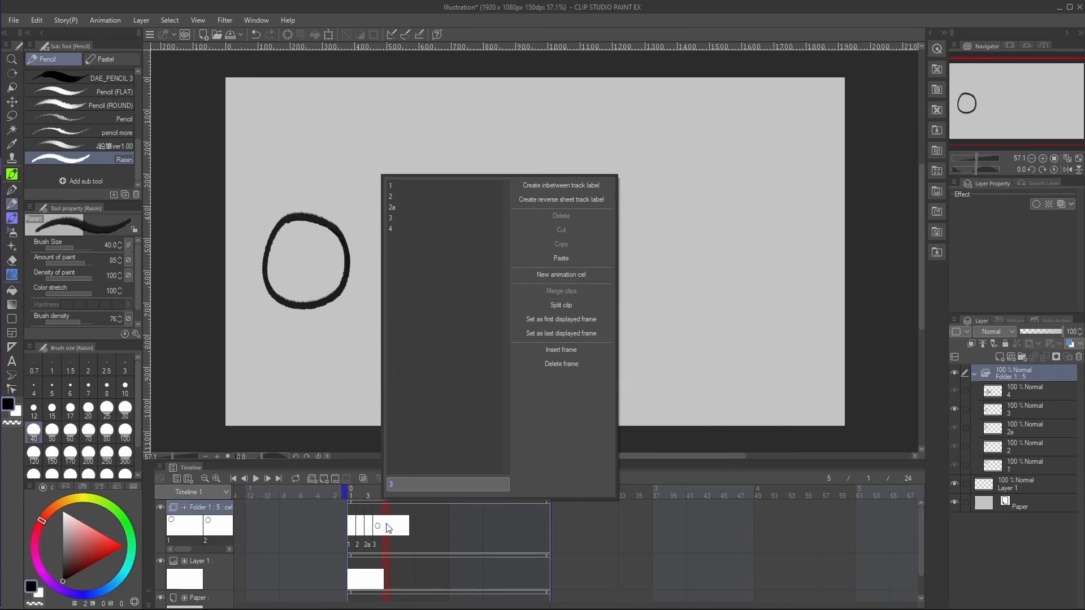
{"action": "left_click", "coordinate": [394, 229]}
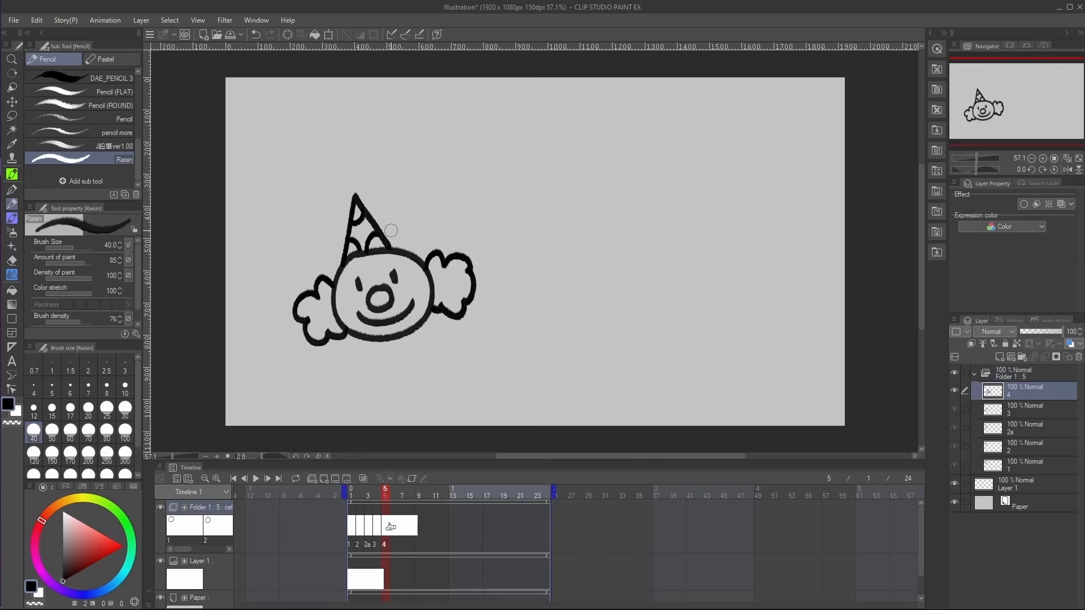
Undo the last cel 4 assignment and specify a new raster layer in Folder 1 as cel 5 at frame 5.
{"action": "key", "text": "ctrl+z"}
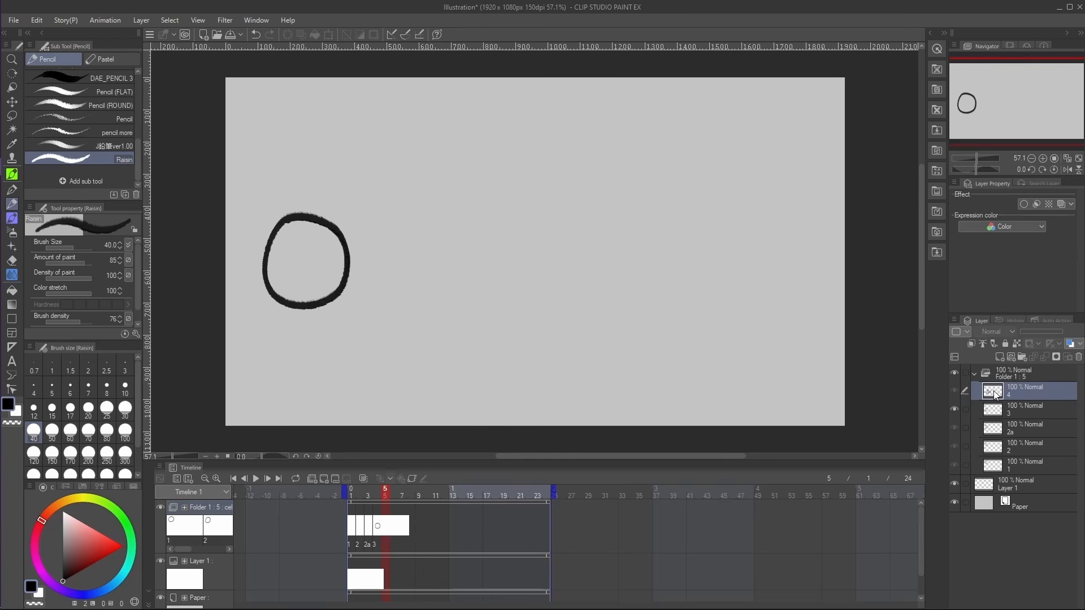
{"action": "left_click", "coordinate": [1001, 357]}
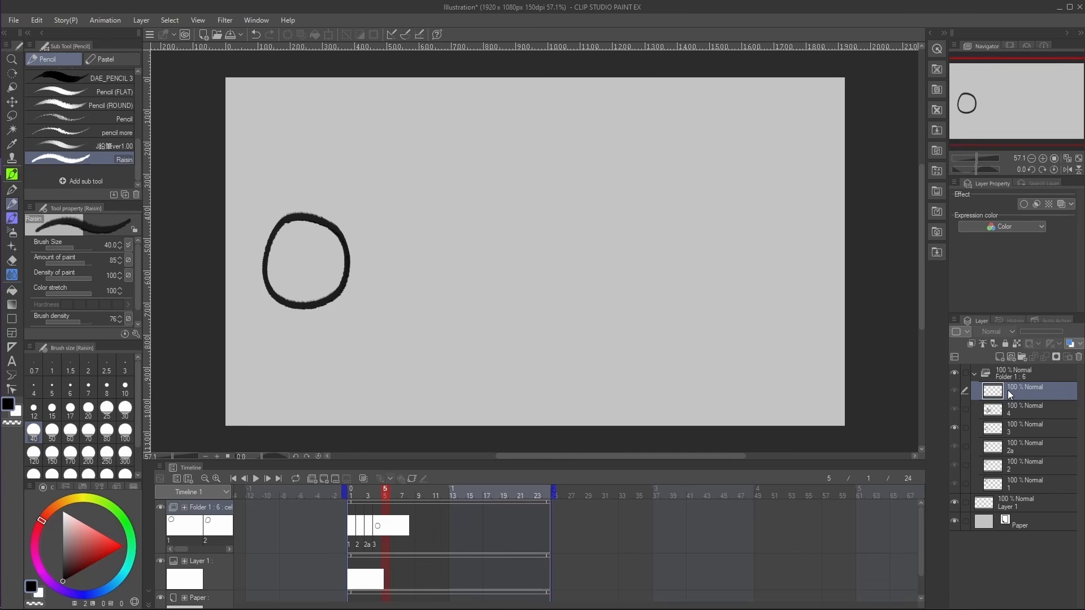
{"action": "left_click", "coordinate": [388, 528]}
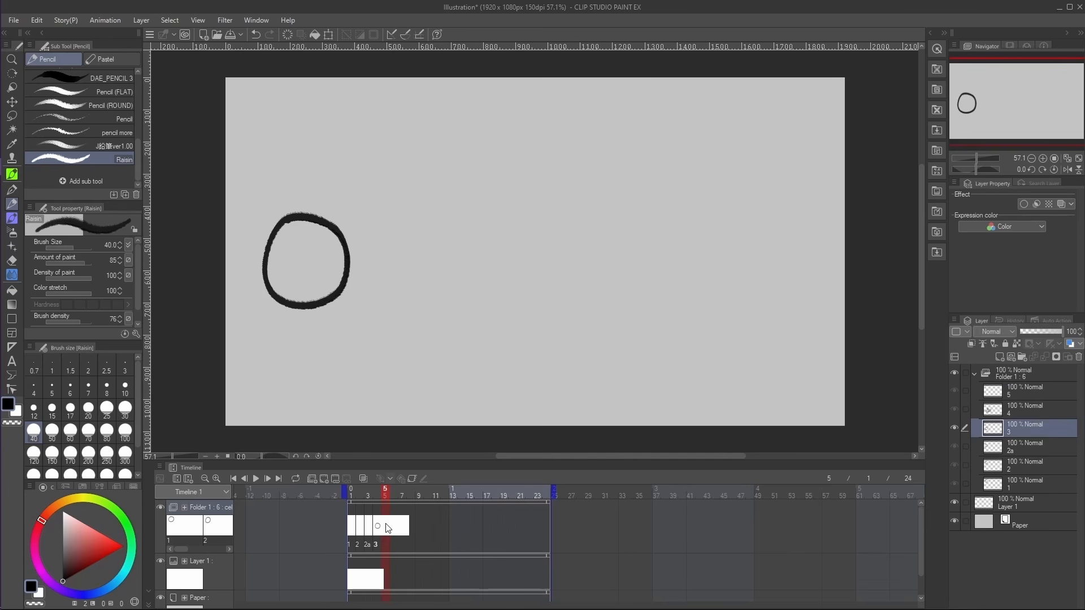
{"action": "right_click", "coordinate": [387, 527]}
{"action": "left_click", "coordinate": [390, 240]}
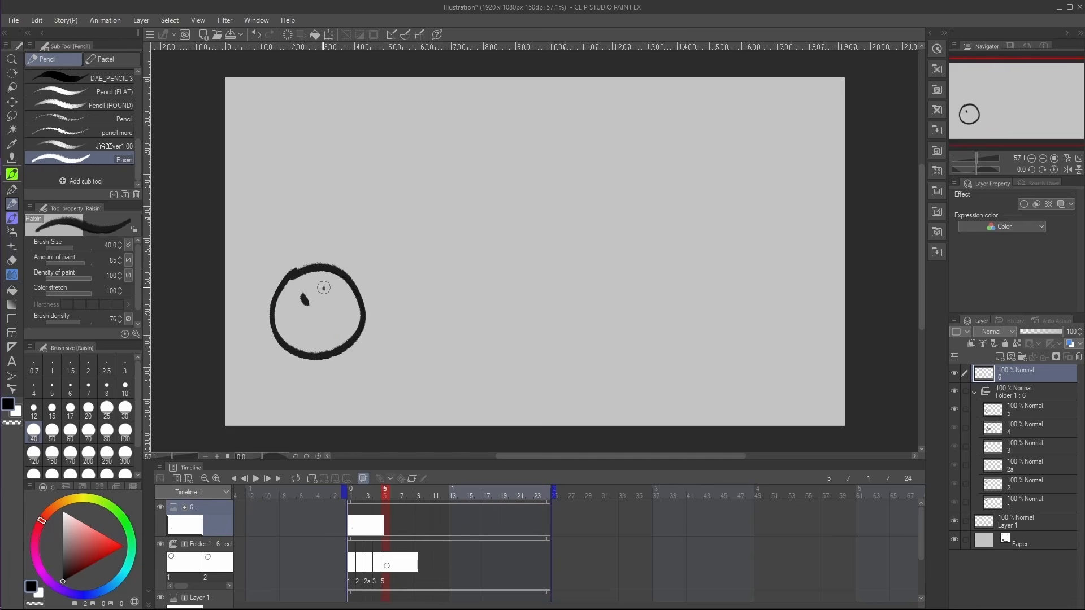
Draw the second eye and a smile inside the circle on the separate layer 6, and try moving that layer independently of cel 5.
{"action": "mouse_move", "coordinate": [325, 288]}
{"action": "left_mouse_down"}
{"action": "mouse_move", "coordinate": [313, 327]}
{"action": "mouse_move", "coordinate": [338, 311]}
{"action": "left_mouse_up"}
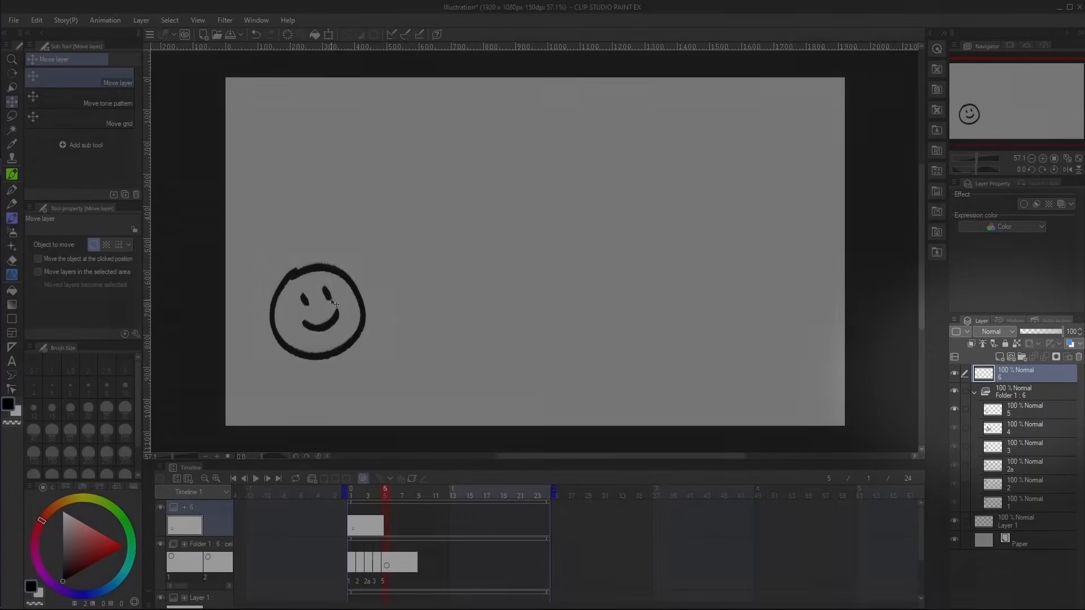
{"action": "left_click_drag", "start_coordinate": [332, 303], "coordinate": [369, 277]}
{"action": "left_click", "coordinate": [1023, 410]}
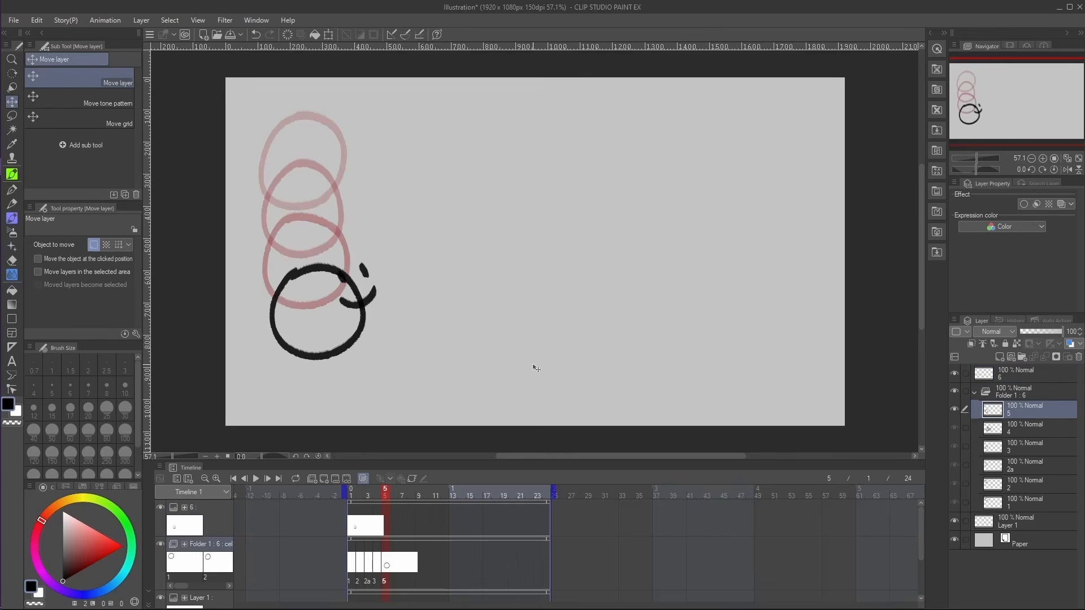
{"action": "mouse_move", "coordinate": [345, 336]}
{"action": "left_mouse_down"}
{"action": "mouse_move", "coordinate": [359, 325]}
{"action": "mouse_move", "coordinate": [346, 336]}
{"action": "left_mouse_up"}
Transfer the face from the separate layer 6 to a new cel 6 in Folder 1 and specify that cel at frame 5.
{"action": "left_click", "coordinate": [995, 378]}
{"action": "left_click_drag", "start_coordinate": [375, 298], "coordinate": [341, 316]}
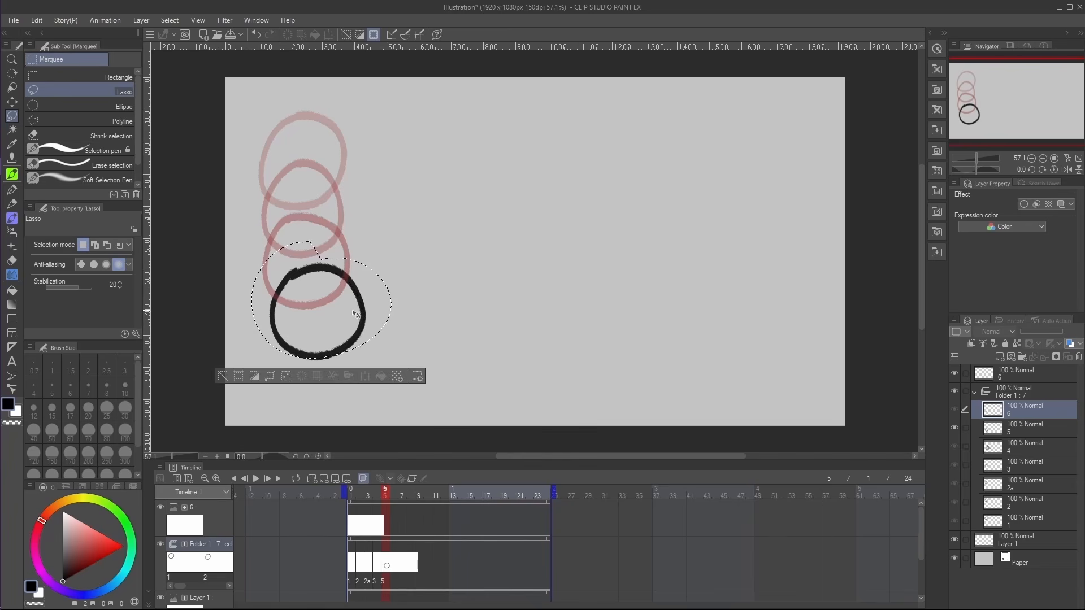
{"action": "key", "text": "ctrl+d"}
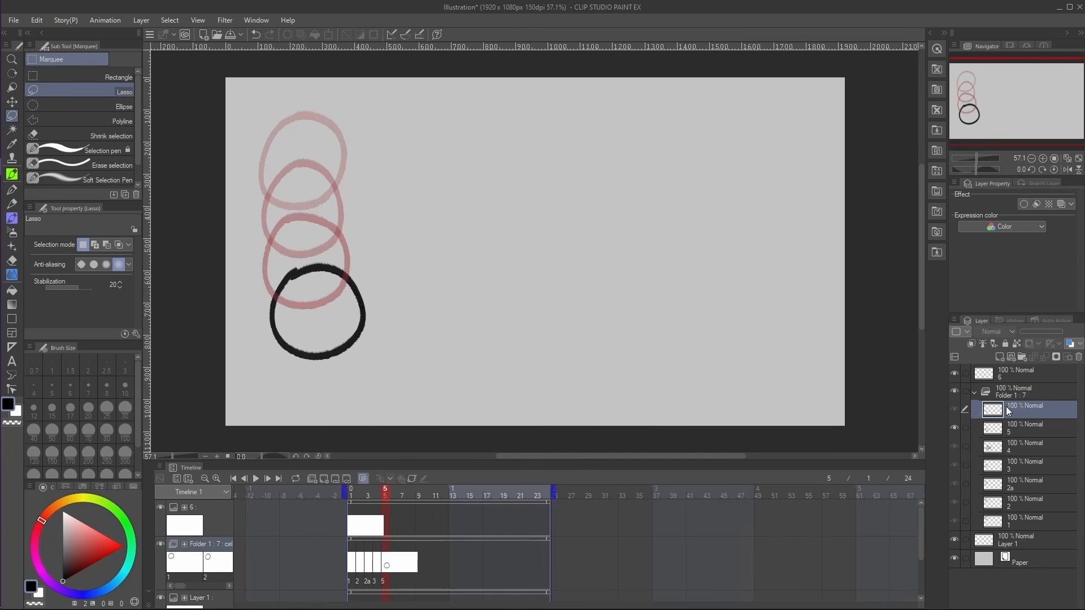
{"action": "left_click", "coordinate": [388, 564]}
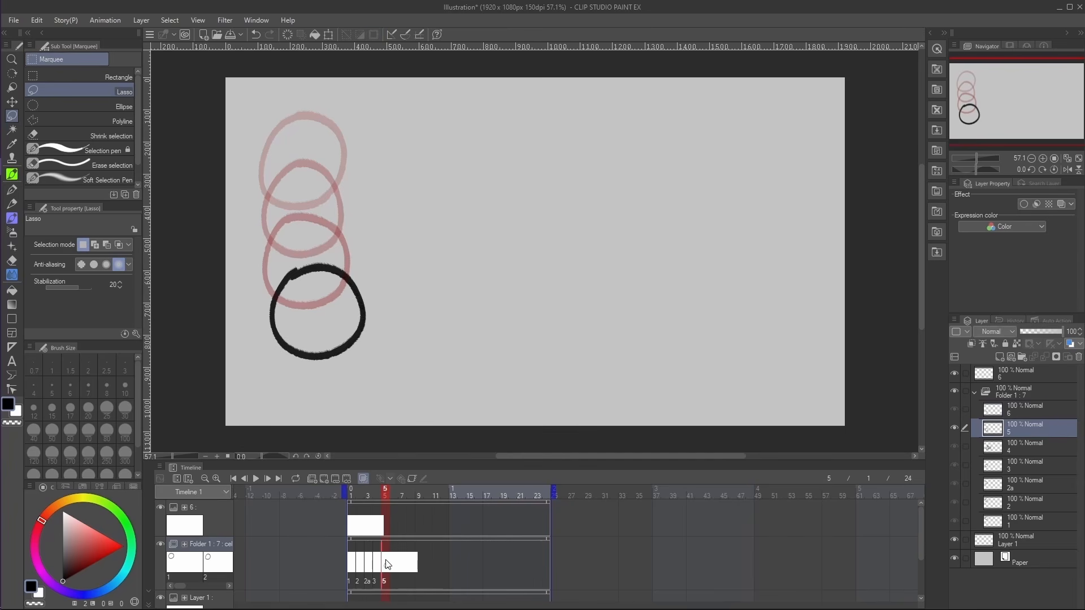
{"action": "right_click", "coordinate": [387, 564]}
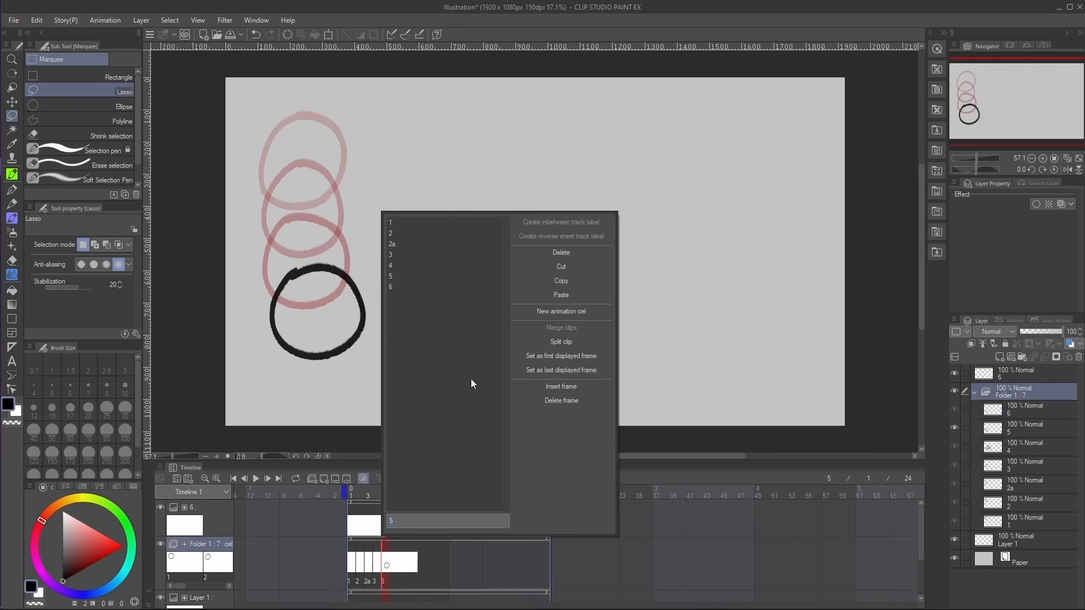
{"action": "left_click", "coordinate": [396, 288]}
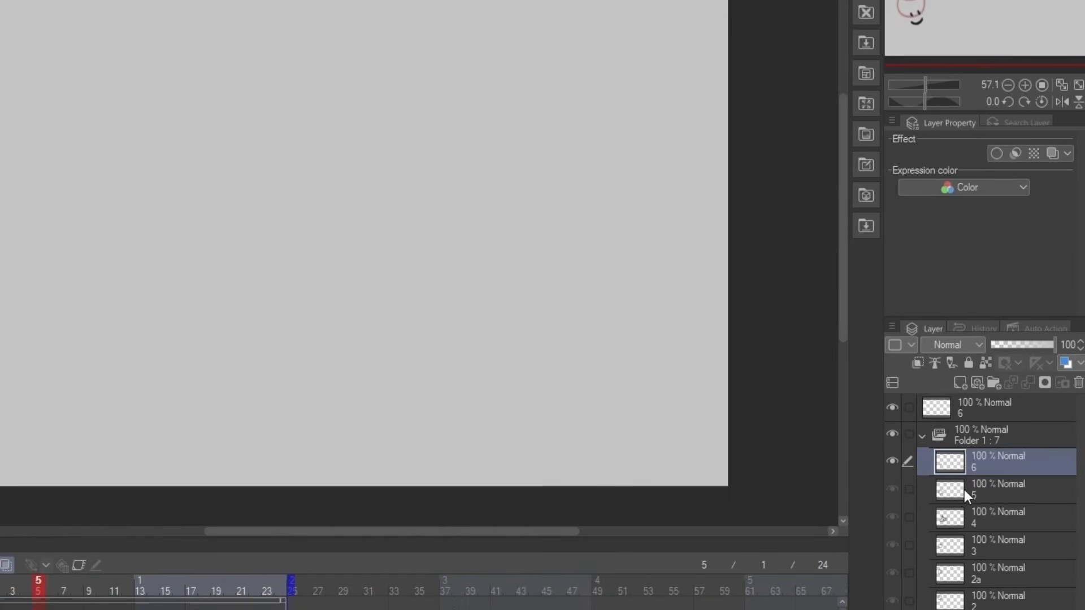
Merge cels 5 and 6 into one layer outside Folder 1 and toggle the merged layer's visibility off and on.
{"action": "left_click", "coordinate": [998, 428], "text": "ctrl"}
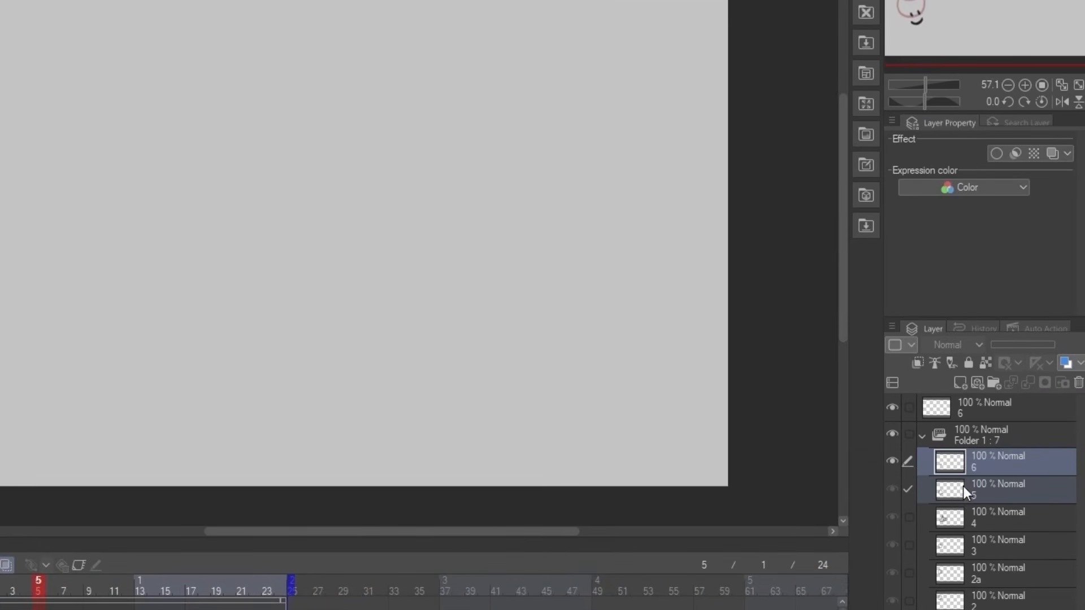
{"action": "left_click_drag", "start_coordinate": [956, 462], "coordinate": [951, 416]}
{"action": "left_click", "coordinate": [949, 432]}
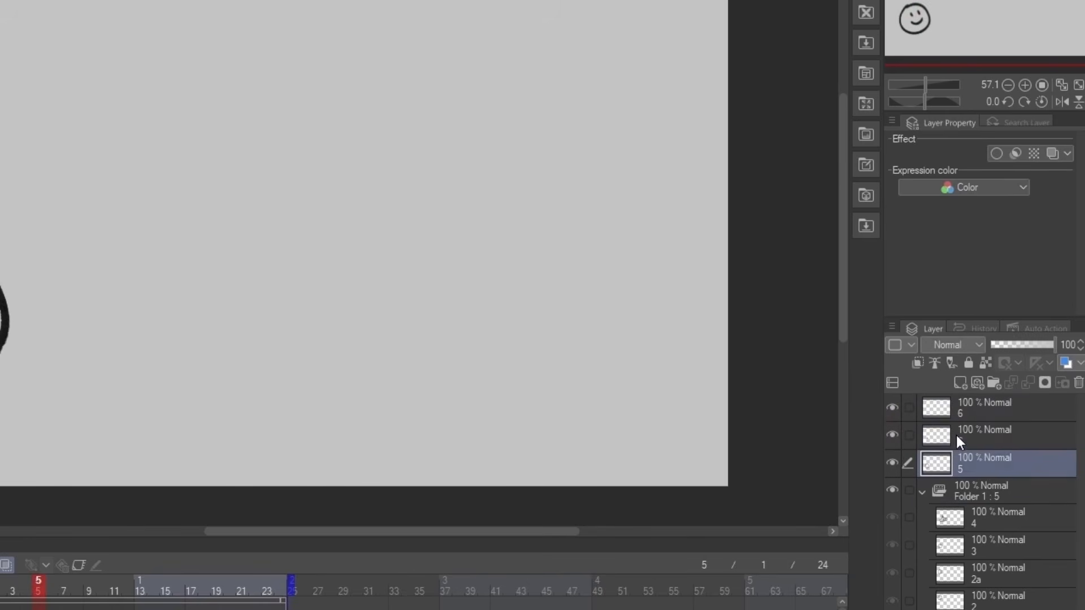
{"action": "right_click", "coordinate": [965, 436]}
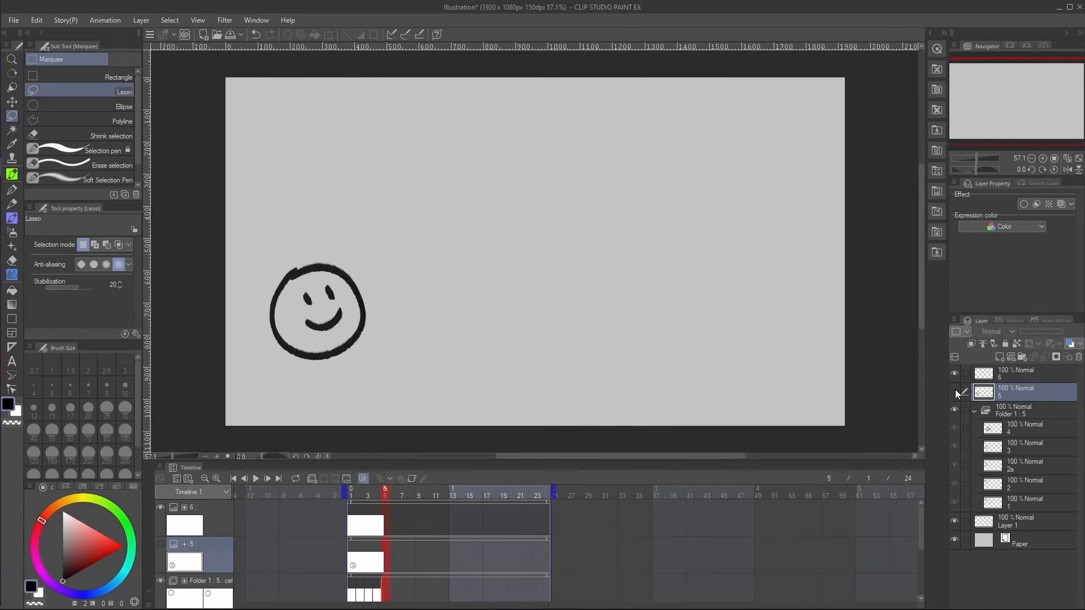
{"action": "left_click", "coordinate": [892, 462]}
{"action": "left_click", "coordinate": [957, 390]}
{"action": "left_click", "coordinate": [958, 391]}
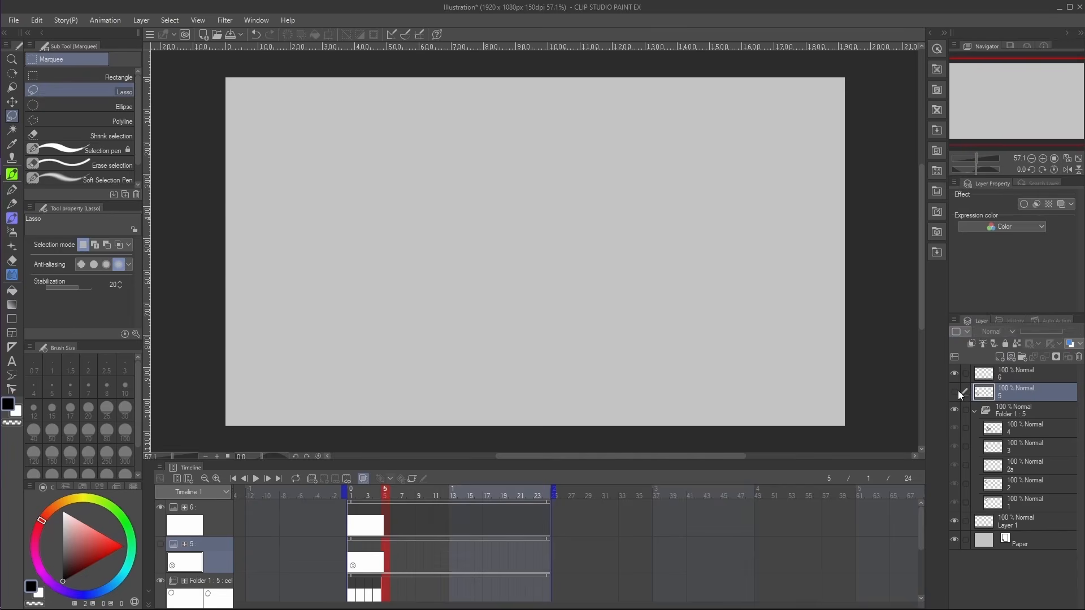
{"action": "left_click", "coordinate": [959, 391]}
{"action": "left_click", "coordinate": [958, 392]}
{"action": "left_click", "coordinate": [955, 392]}
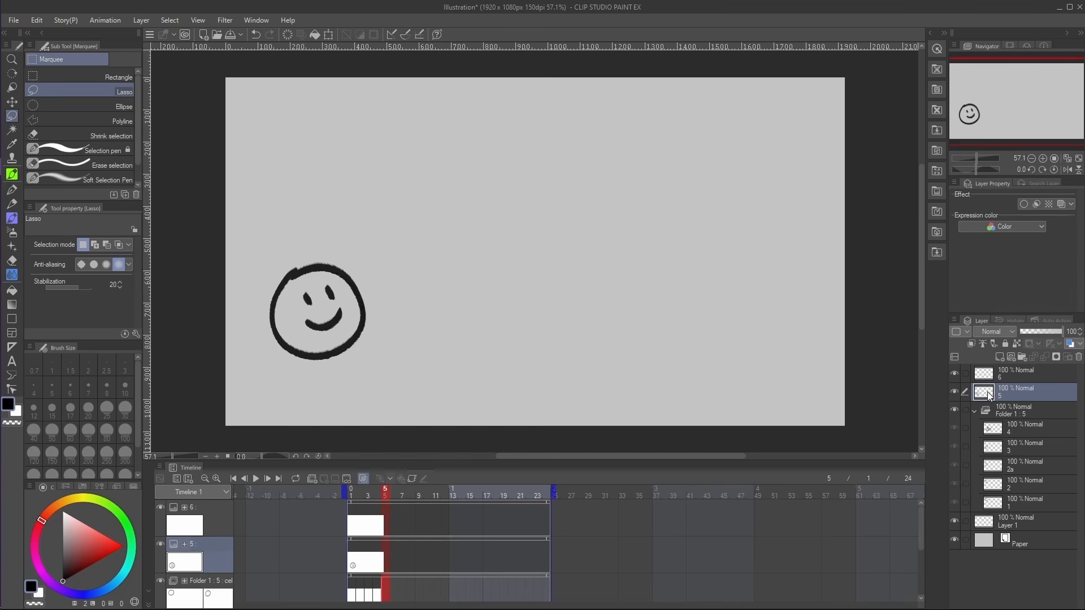
Move the merged layer 5 back into Folder 1, specify it as the cel at frame 5, and scrub the timeline.
{"action": "left_click_drag", "start_coordinate": [1011, 393], "coordinate": [1004, 423]}
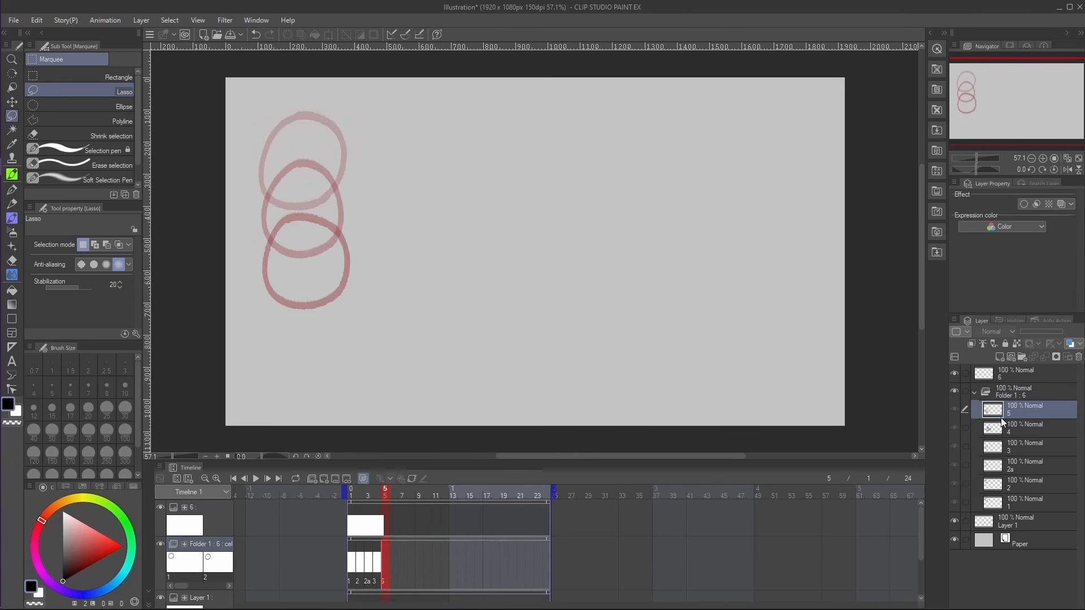
{"action": "right_click", "coordinate": [387, 567]}
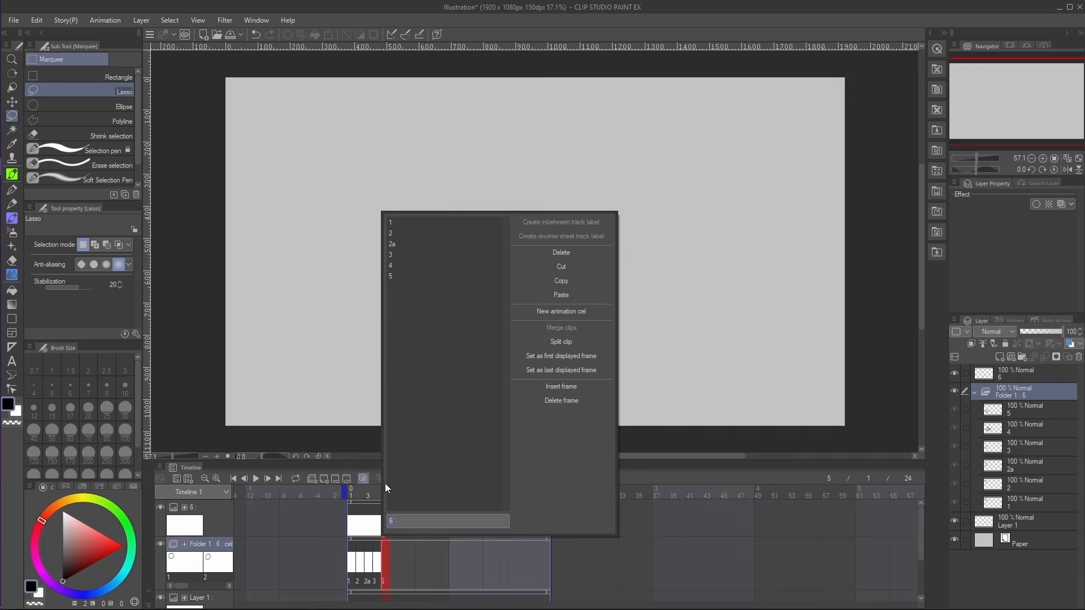
{"action": "left_click", "coordinate": [392, 277]}
{"action": "left_click_drag", "start_coordinate": [361, 496], "coordinate": [386, 502]}
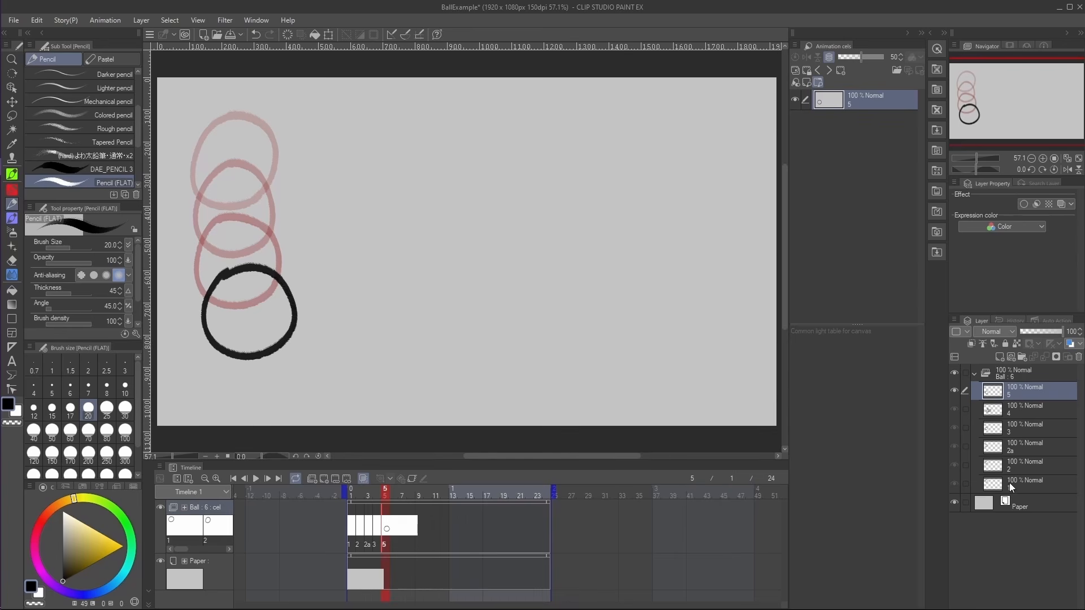
Put cel 5 of the Ball animation folder into its own layer folder and select the layer inside it.
{"action": "right_click", "coordinate": [1012, 396]}
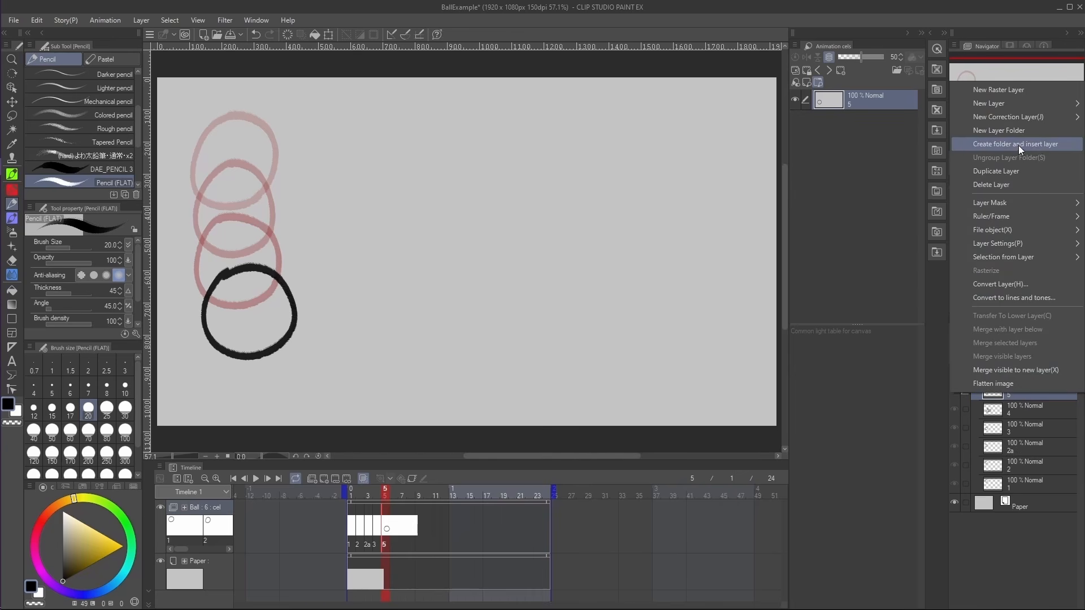
{"action": "left_click", "coordinate": [1042, 143]}
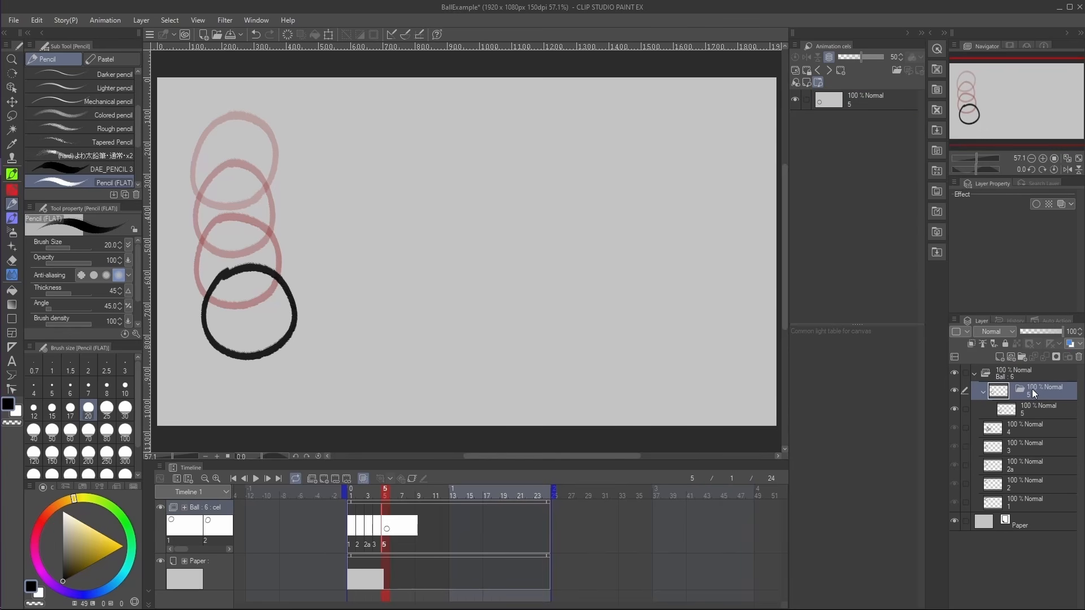
{"action": "left_click", "coordinate": [1013, 407]}
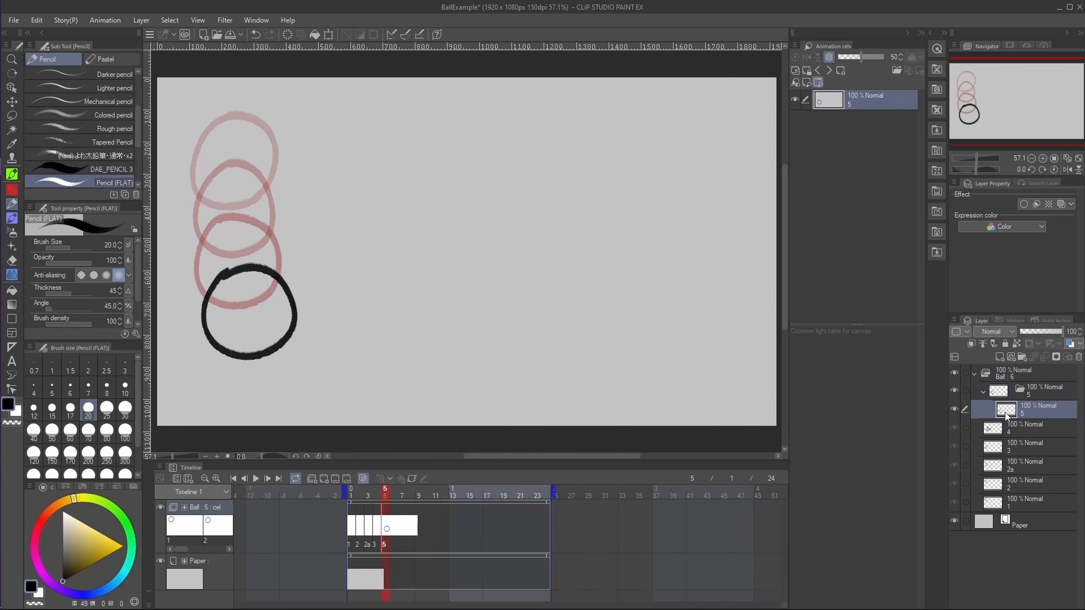
Add a raster layer above layer 5 in the cel's folder and draw black eyes and a smile with brush size 50.
{"action": "left_click", "coordinate": [1002, 355]}
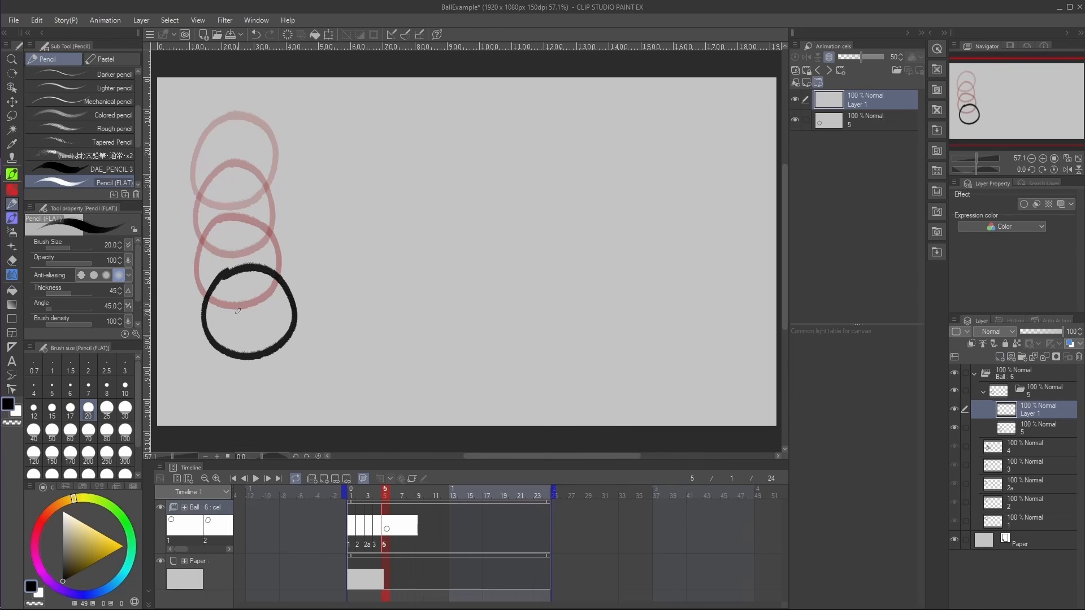
{"action": "left_click", "coordinate": [51, 432]}
{"action": "mouse_move", "coordinate": [230, 295]}
{"action": "left_mouse_down"}
{"action": "mouse_move", "coordinate": [253, 306]}
{"action": "mouse_move", "coordinate": [255, 334]}
{"action": "mouse_move", "coordinate": [277, 317]}
{"action": "left_mouse_up"}
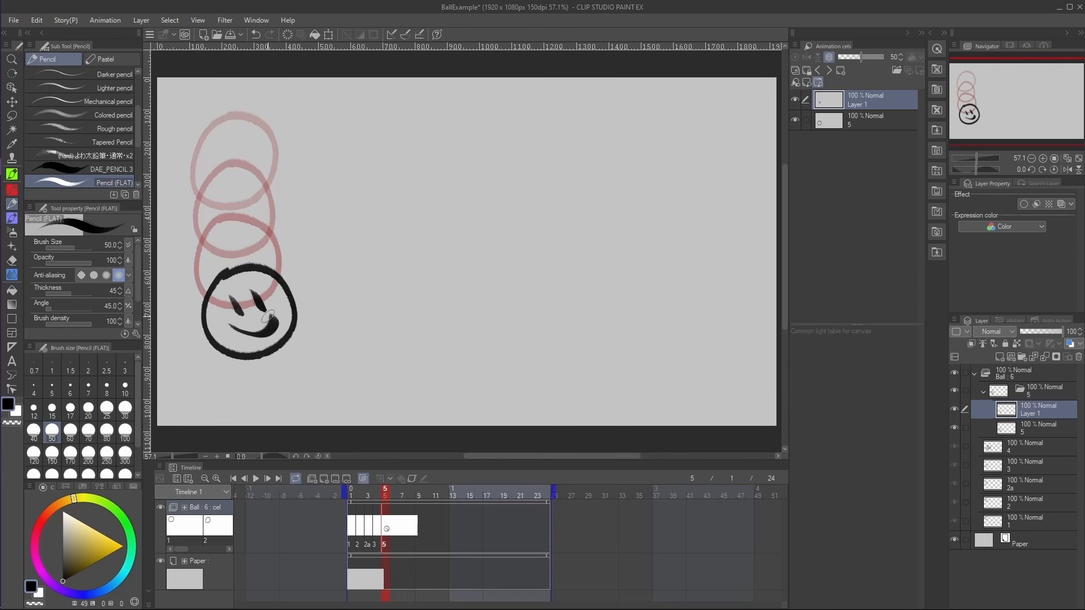
Add another layer below the circle's layer in the cel 5 folder, paint the face yellow on it, and show the folder's contents.
{"action": "left_click", "coordinate": [1017, 428]}
{"action": "left_click", "coordinate": [1001, 358]}
{"action": "left_click_drag", "start_coordinate": [1012, 424], "coordinate": [1016, 453]}
{"action": "left_click_drag", "start_coordinate": [253, 264], "coordinate": [219, 365]}
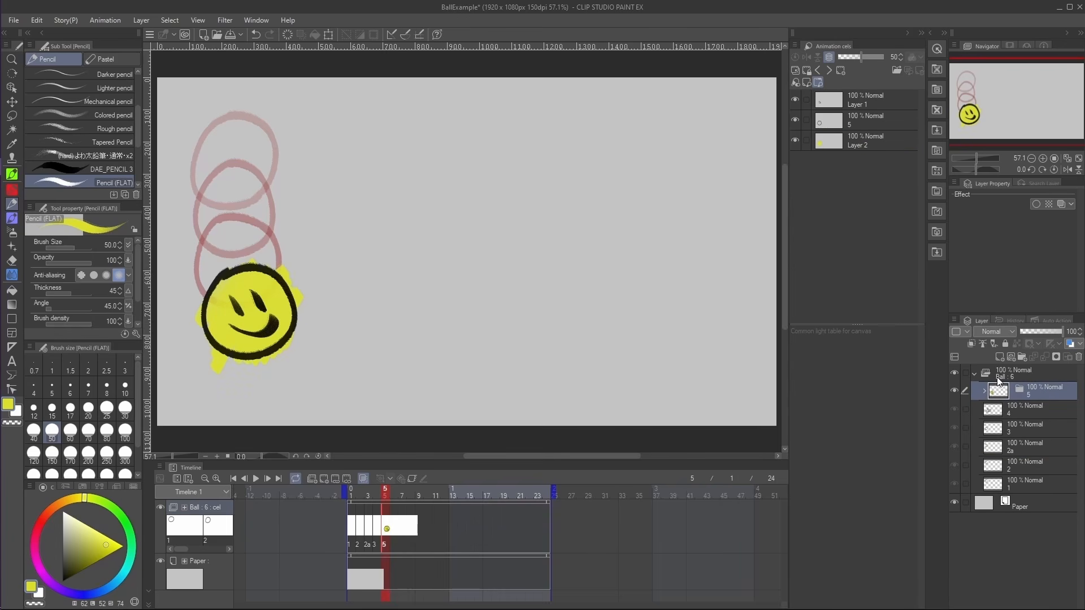
{"action": "left_click", "coordinate": [983, 391]}
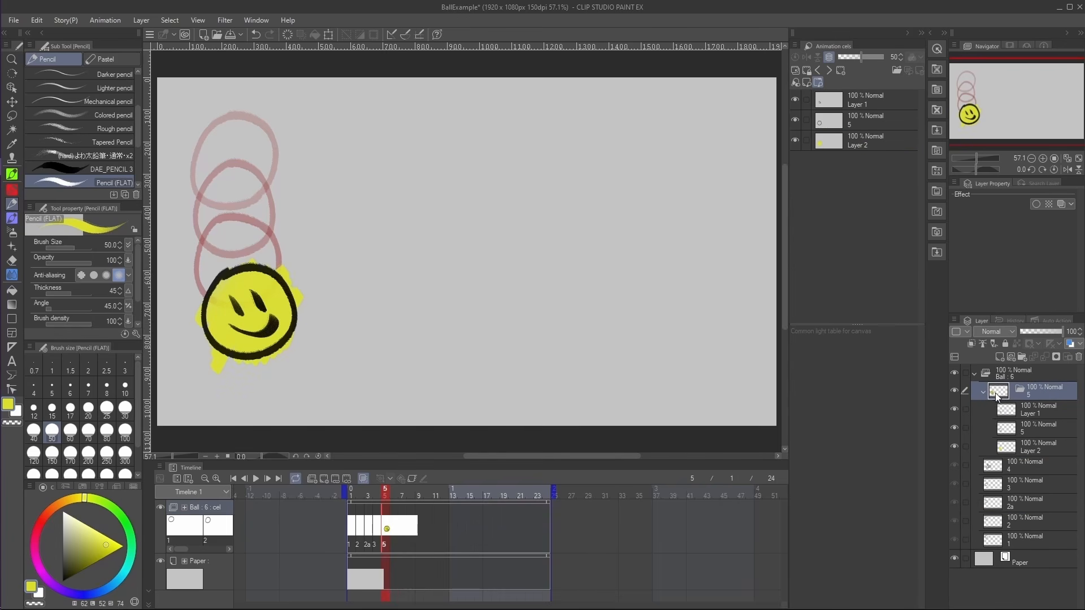
Move the playhead back to frame 1 and rename the Ball folder's cels in timeline order.
{"action": "left_click", "coordinate": [386, 496]}
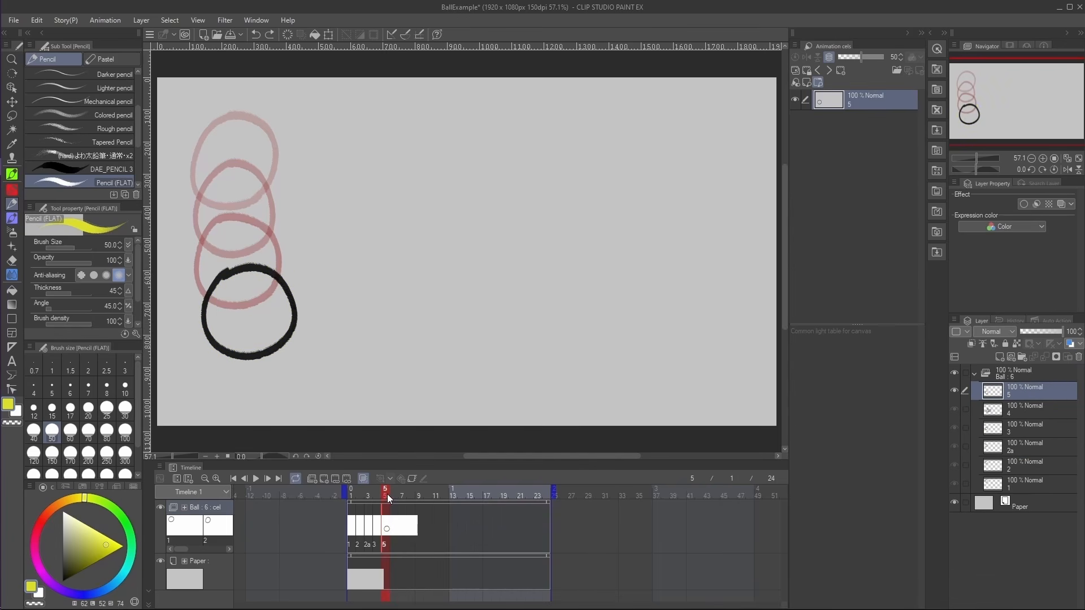
{"action": "left_click", "coordinate": [370, 493]}
{"action": "mouse_move", "coordinate": [371, 493]}
{"action": "left_mouse_down"}
{"action": "mouse_move", "coordinate": [357, 494]}
{"action": "mouse_move", "coordinate": [385, 494]}
{"action": "mouse_move", "coordinate": [352, 498]}
{"action": "left_mouse_up"}
{"action": "left_click", "coordinate": [106, 20]}
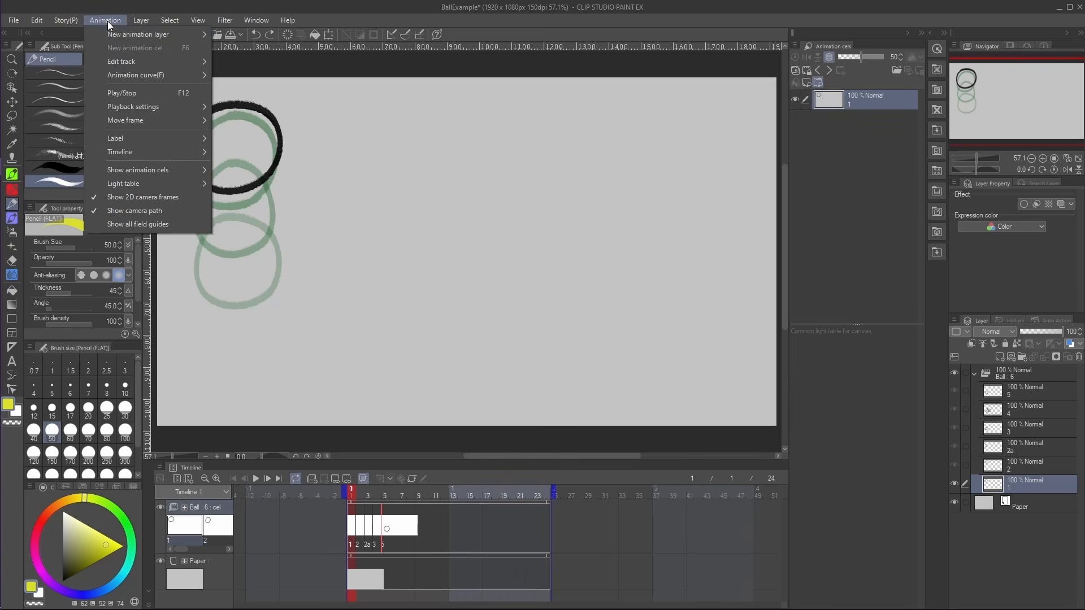
{"action": "mouse_move", "coordinate": [127, 61]}
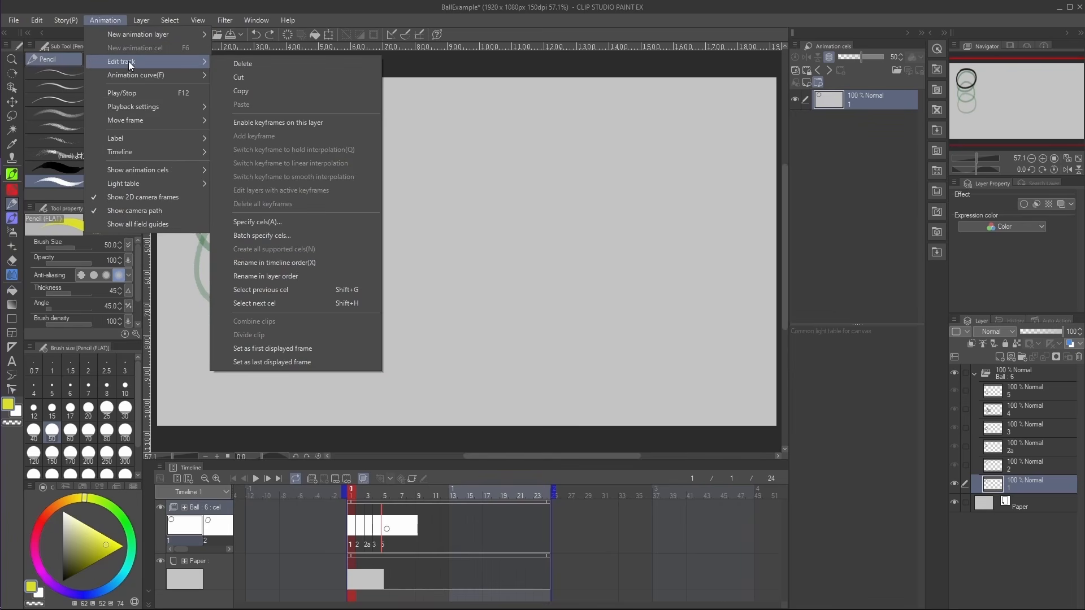
{"action": "left_click", "coordinate": [294, 263]}
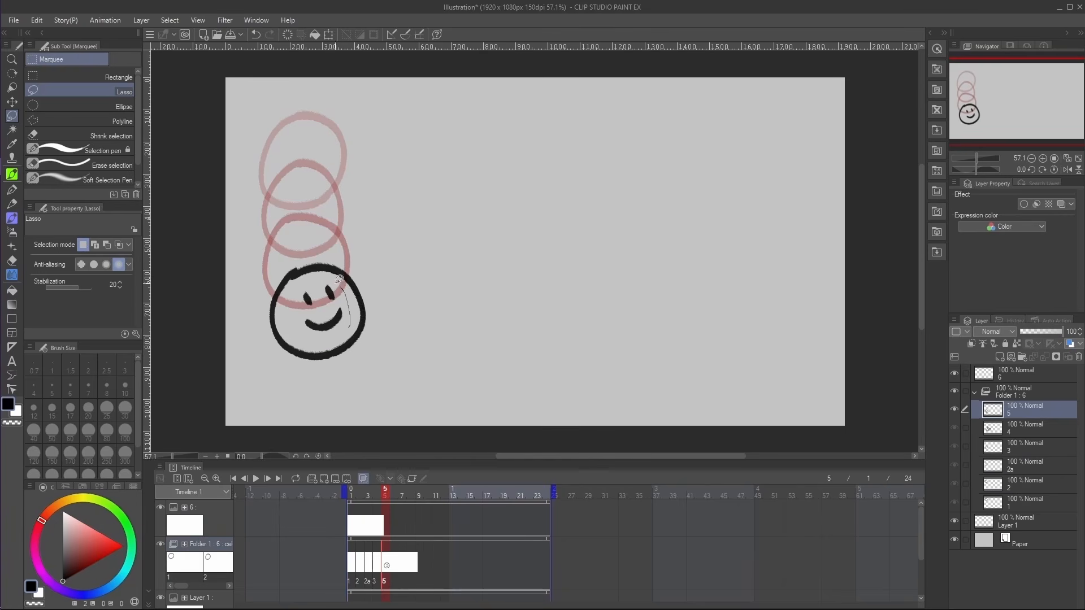
Lasso the eyes and smile inside the circle of cel 5 and delete them.
{"action": "mouse_move", "coordinate": [349, 327]}
{"action": "left_mouse_down"}
{"action": "mouse_move", "coordinate": [294, 298]}
{"action": "mouse_move", "coordinate": [302, 334]}
{"action": "mouse_move", "coordinate": [339, 334]}
{"action": "left_mouse_up"}
{"action": "key", "text": "Delete"}
Draw a squashed ball on a cel at frame 6 and a flat, stretched ellipse on a new cel at frame 7.
{"action": "left_click", "coordinate": [398, 564]}
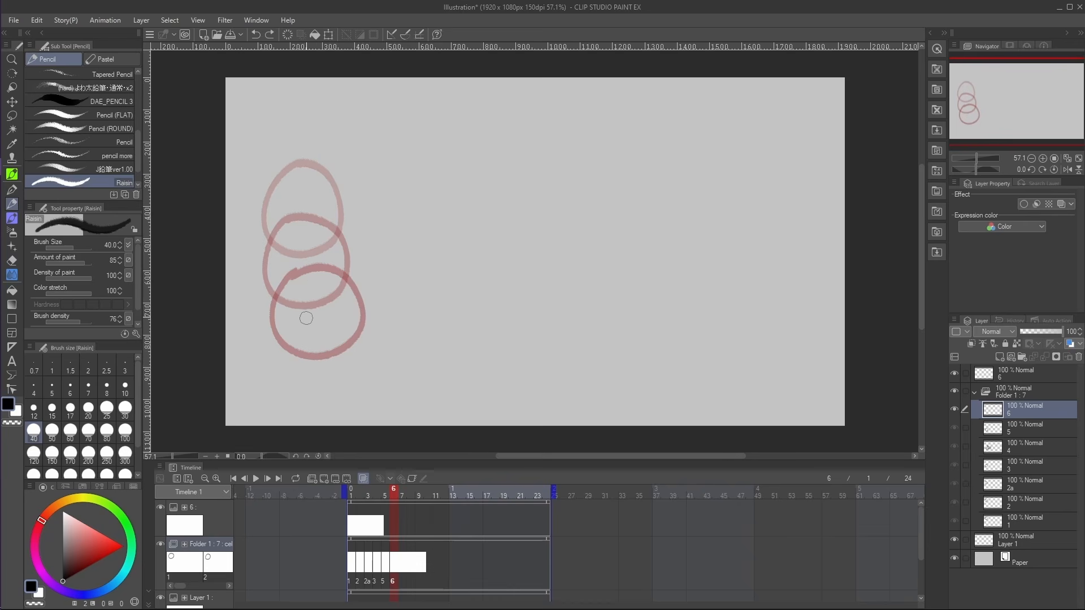
{"action": "mouse_move", "coordinate": [305, 318]}
{"action": "left_mouse_down"}
{"action": "mouse_move", "coordinate": [331, 382]}
{"action": "mouse_move", "coordinate": [390, 346]}
{"action": "mouse_move", "coordinate": [318, 309]}
{"action": "mouse_move", "coordinate": [303, 326]}
{"action": "mouse_move", "coordinate": [382, 390]}
{"action": "mouse_move", "coordinate": [307, 318]}
{"action": "left_mouse_up"}
{"action": "key", "text": "ctrl+z"}
{"action": "key", "text": "alt+n"}
{"action": "mouse_move", "coordinate": [464, 329]}
{"action": "left_mouse_down"}
{"action": "mouse_move", "coordinate": [408, 346]}
{"action": "mouse_move", "coordinate": [477, 384]}
{"action": "mouse_move", "coordinate": [530, 326]}
{"action": "mouse_move", "coordinate": [460, 328]}
{"action": "left_mouse_up"}
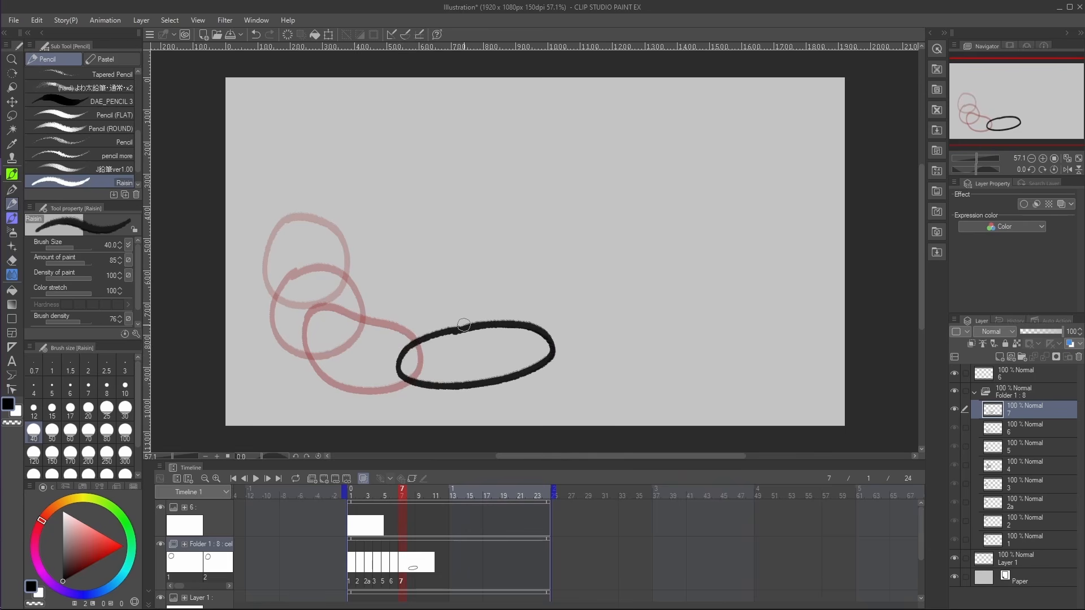
Add cels 8 to 11 and draw the deformed ball on each, arcing upward toward the canvas's upper right.
{"action": "key", "text": "alt+n"}
{"action": "mouse_move", "coordinate": [626, 292]}
{"action": "left_mouse_down"}
{"action": "mouse_move", "coordinate": [558, 321]}
{"action": "mouse_move", "coordinate": [555, 355]}
{"action": "mouse_move", "coordinate": [625, 343]}
{"action": "mouse_move", "coordinate": [647, 285]}
{"action": "left_mouse_up"}
{"action": "key", "text": "alt+n"}
{"action": "mouse_move", "coordinate": [725, 196]}
{"action": "left_mouse_down"}
{"action": "mouse_move", "coordinate": [670, 268]}
{"action": "mouse_move", "coordinate": [662, 302]}
{"action": "mouse_move", "coordinate": [698, 298]}
{"action": "mouse_move", "coordinate": [737, 256]}
{"action": "mouse_move", "coordinate": [747, 210]}
{"action": "mouse_move", "coordinate": [727, 193]}
{"action": "left_mouse_up"}
{"action": "key", "text": "alt+n"}
{"action": "left_click_drag", "start_coordinate": [721, 265], "coordinate": [726, 259]}
{"action": "mouse_move", "coordinate": [748, 179]}
{"action": "left_mouse_down"}
{"action": "mouse_move", "coordinate": [706, 153]}
{"action": "mouse_move", "coordinate": [690, 165]}
{"action": "mouse_move", "coordinate": [692, 242]}
{"action": "mouse_move", "coordinate": [723, 264]}
{"action": "left_mouse_up"}
{"action": "mouse_move", "coordinate": [743, 182]}
{"action": "left_mouse_down"}
{"action": "mouse_move", "coordinate": [662, 176]}
{"action": "mouse_move", "coordinate": [742, 184]}
{"action": "mouse_move", "coordinate": [634, 150]}
{"action": "mouse_move", "coordinate": [728, 163]}
{"action": "left_mouse_up"}
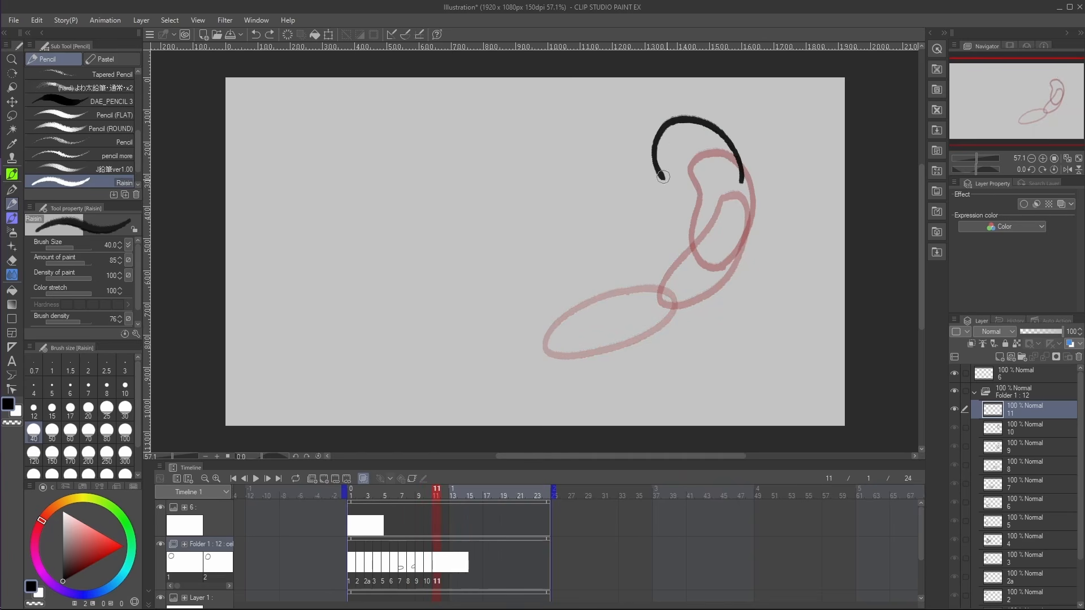
Add further cels from frame 12 on and draw the ball moving back from the upper right and falling.
{"action": "left_click", "coordinate": [324, 480]}
{"action": "left_click", "coordinate": [324, 479]}
{"action": "mouse_move", "coordinate": [655, 118]}
{"action": "left_mouse_down"}
{"action": "mouse_move", "coordinate": [615, 151]}
{"action": "mouse_move", "coordinate": [658, 118]}
{"action": "left_mouse_up"}
{"action": "left_click", "coordinate": [324, 480]}
{"action": "mouse_move", "coordinate": [637, 132]}
{"action": "left_mouse_down"}
{"action": "mouse_move", "coordinate": [640, 198]}
{"action": "mouse_move", "coordinate": [633, 134]}
{"action": "mouse_move", "coordinate": [607, 203]}
{"action": "mouse_move", "coordinate": [659, 152]}
{"action": "mouse_move", "coordinate": [594, 215]}
{"action": "mouse_move", "coordinate": [667, 212]}
{"action": "mouse_move", "coordinate": [656, 175]}
{"action": "mouse_move", "coordinate": [625, 205]}
{"action": "left_mouse_up"}
{"action": "left_click", "coordinate": [324, 480]}
{"action": "left_click", "coordinate": [324, 480]}
{"action": "left_click", "coordinate": [489, 555]}
{"action": "left_click", "coordinate": [324, 479]}
{"action": "left_click", "coordinate": [323, 480]}
Add the remaining cels through frame 24, drawing the ball bouncing from a squashed shape up to a small circle at the canvas's upper left.
{"action": "mouse_move", "coordinate": [594, 241]}
{"action": "left_mouse_down"}
{"action": "mouse_move", "coordinate": [578, 283]}
{"action": "mouse_move", "coordinate": [467, 275]}
{"action": "mouse_move", "coordinate": [407, 250]}
{"action": "mouse_move", "coordinate": [493, 247]}
{"action": "left_mouse_up"}
{"action": "left_click", "coordinate": [324, 480]}
{"action": "left_click", "coordinate": [513, 560]}
{"action": "left_click", "coordinate": [324, 480]}
{"action": "left_click", "coordinate": [324, 480]}
{"action": "mouse_move", "coordinate": [438, 228]}
{"action": "left_mouse_down"}
{"action": "mouse_move", "coordinate": [378, 189]}
{"action": "mouse_move", "coordinate": [436, 222]}
{"action": "left_mouse_up"}
{"action": "left_click", "coordinate": [324, 480]}
{"action": "mouse_move", "coordinate": [364, 171]}
{"action": "left_mouse_down"}
{"action": "mouse_move", "coordinate": [434, 218]}
{"action": "mouse_move", "coordinate": [367, 220]}
{"action": "mouse_move", "coordinate": [359, 173]}
{"action": "mouse_move", "coordinate": [375, 216]}
{"action": "mouse_move", "coordinate": [354, 195]}
{"action": "mouse_move", "coordinate": [388, 146]}
{"action": "left_mouse_up"}
{"action": "left_click", "coordinate": [324, 479]}
{"action": "left_click", "coordinate": [323, 479]}
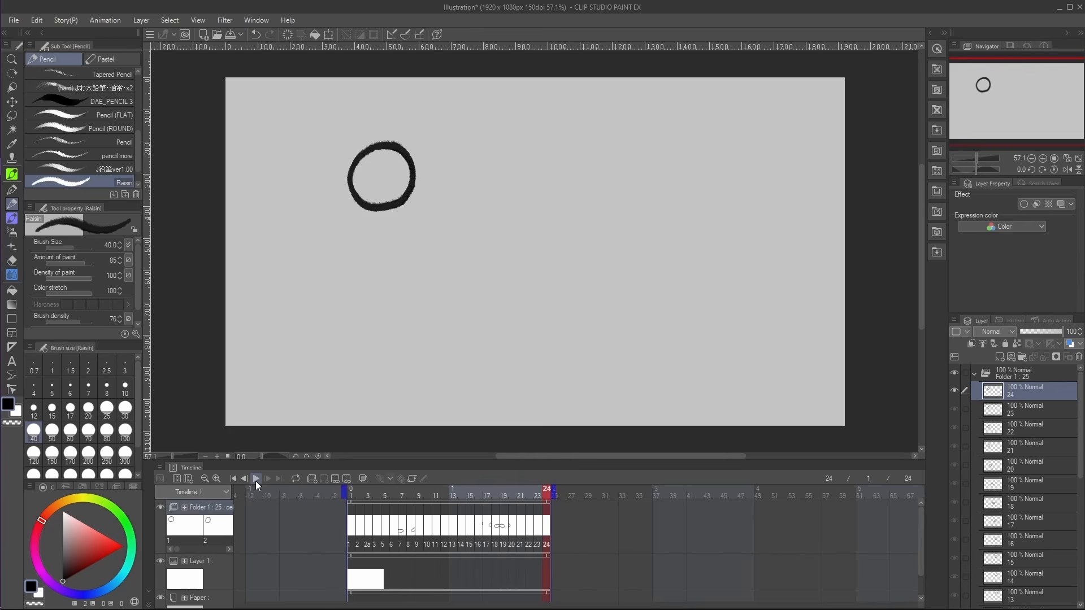
Play the animation, turn on loop playback, play it again, and return to frame 1.
{"action": "left_click", "coordinate": [255, 479]}
{"action": "left_click", "coordinate": [295, 478]}
{"action": "left_click", "coordinate": [254, 479]}
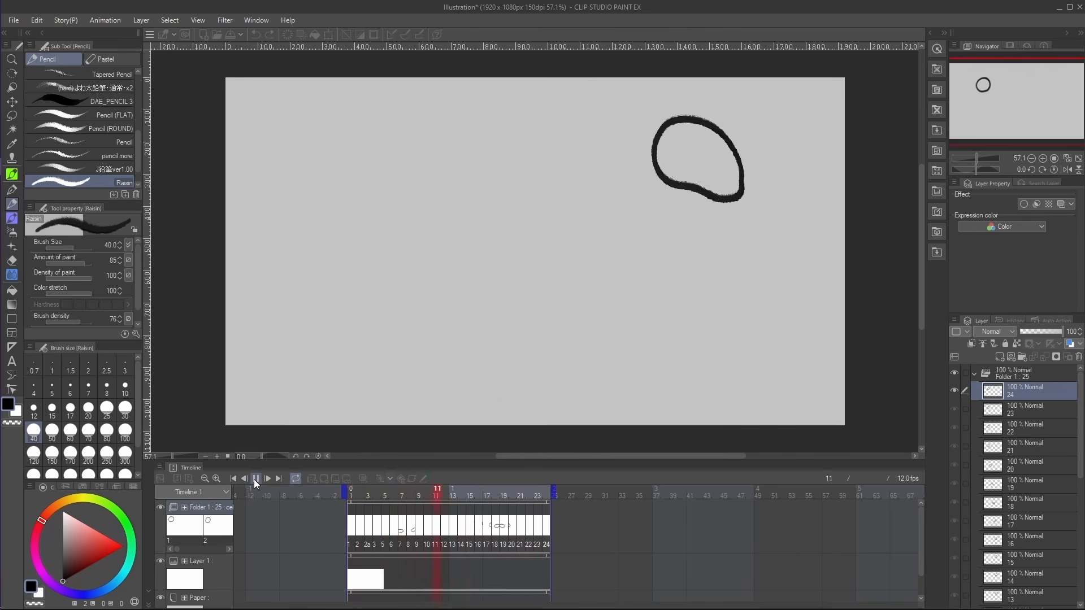
{"action": "left_click", "coordinate": [253, 479]}
{"action": "left_click", "coordinate": [350, 492]}
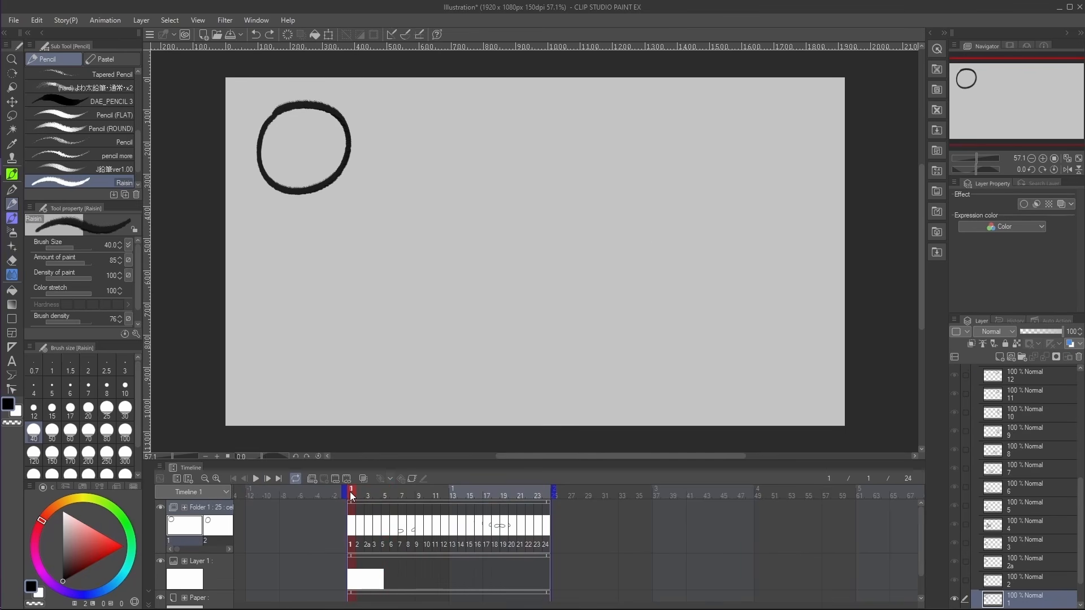
Export the animation as an animated GIF named BallExample.gif with a width of 1920 px.
{"action": "left_click", "coordinate": [14, 20]}
{"action": "mouse_move", "coordinate": [96, 194]}
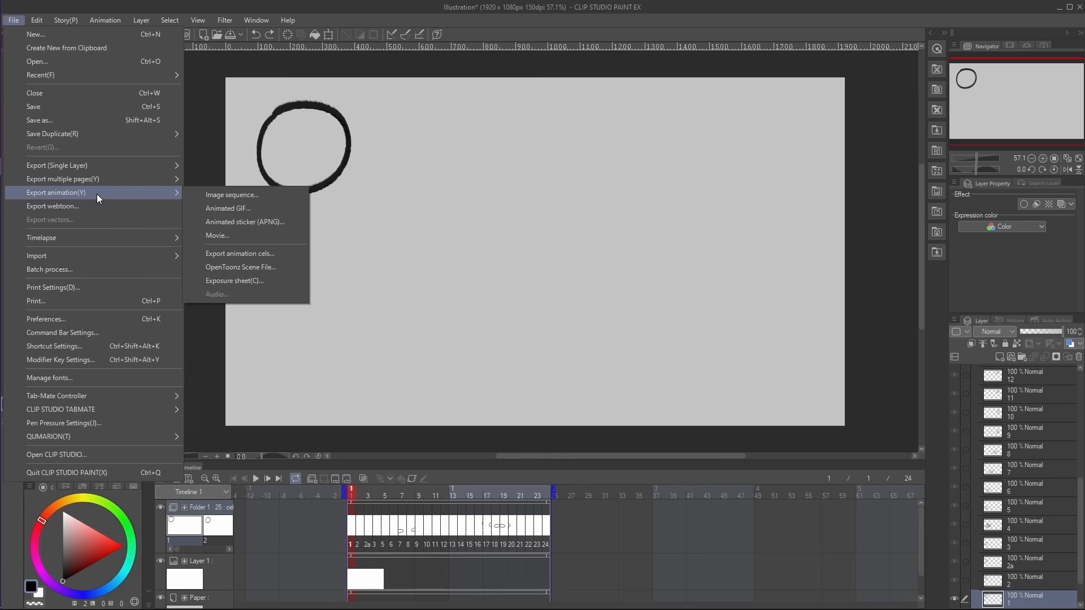
{"action": "left_click", "coordinate": [228, 209]}
{"action": "left_click", "coordinate": [646, 454]}
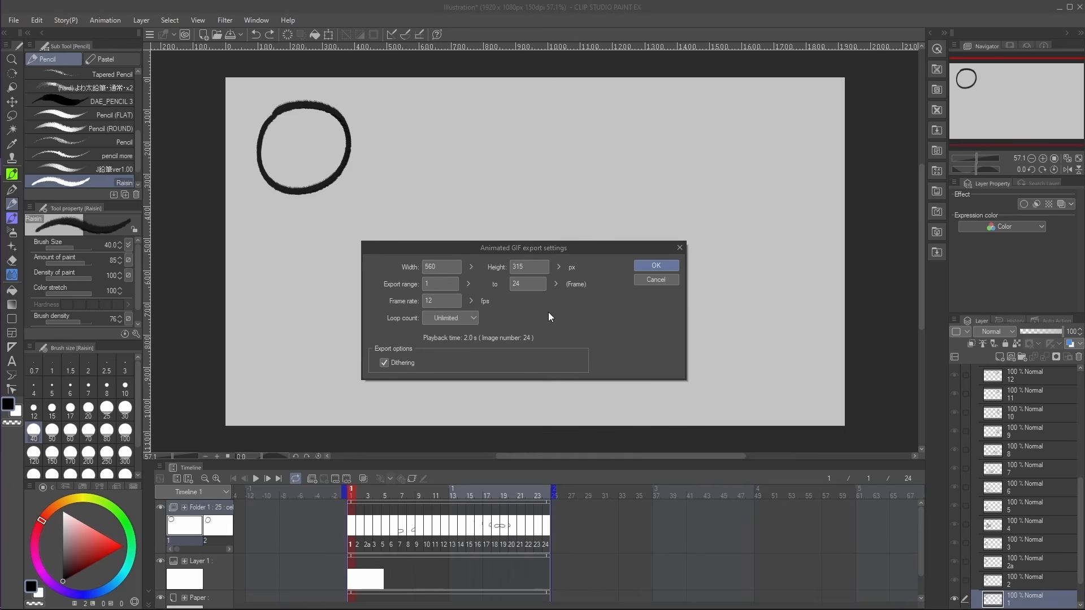
{"action": "left_click_drag", "start_coordinate": [446, 268], "coordinate": [413, 271]}
{"action": "type", "text": "1920"}
{"action": "left_click", "coordinate": [534, 269]}
{"action": "left_click", "coordinate": [656, 266]}
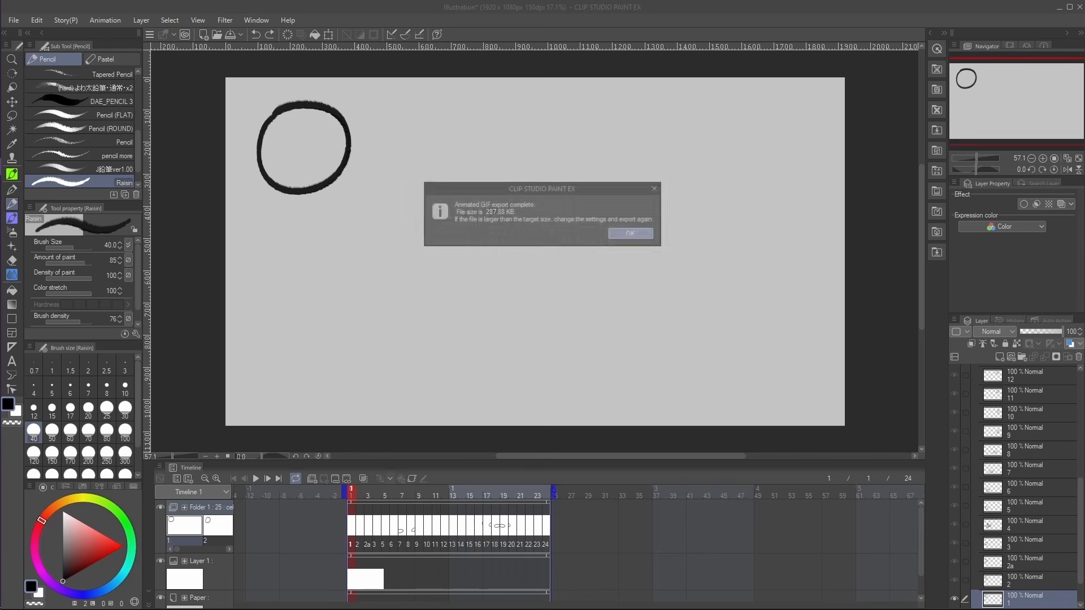
Open the exported BallExample.gif in IrfanView to watch it, close it, and return to Clip Studio Paint.
{"action": "double_click", "coordinate": [452, 232]}
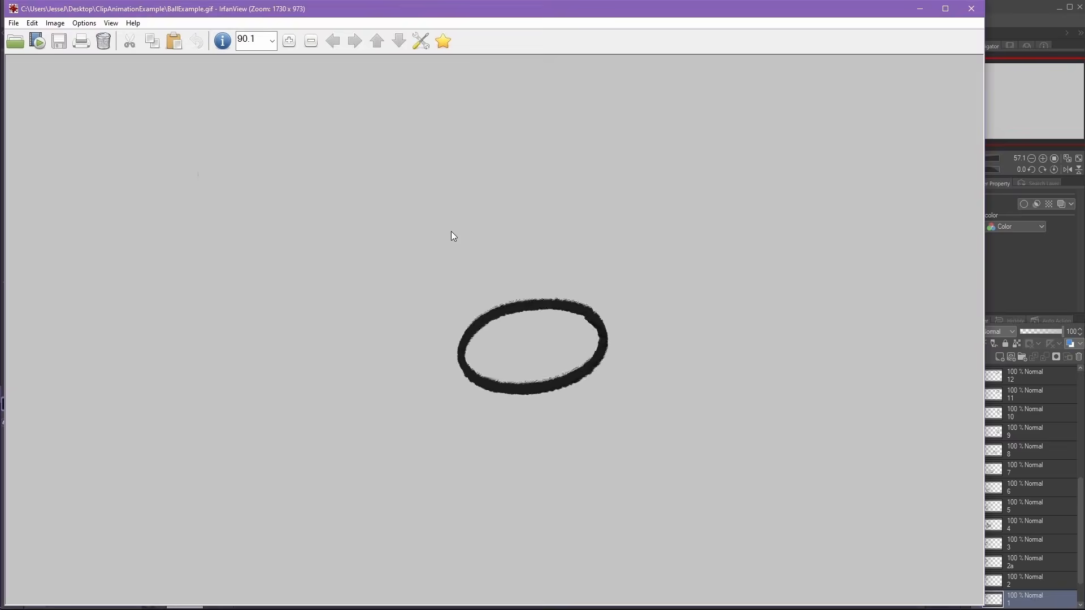
{"action": "key", "text": "Escape"}
{"action": "left_click", "coordinate": [469, 21]}
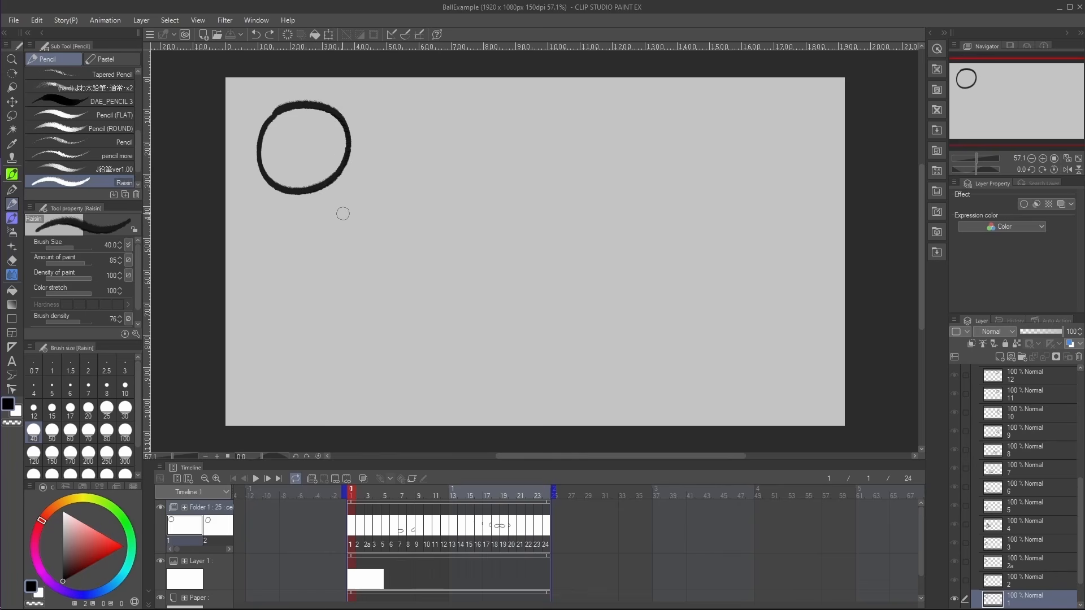
Scrub the timeline to frame 24 and compare the animation's first and last frames.
{"action": "left_click_drag", "start_coordinate": [364, 492], "coordinate": [547, 496]}
{"action": "left_click", "coordinate": [350, 492]}
{"action": "left_click", "coordinate": [542, 494]}
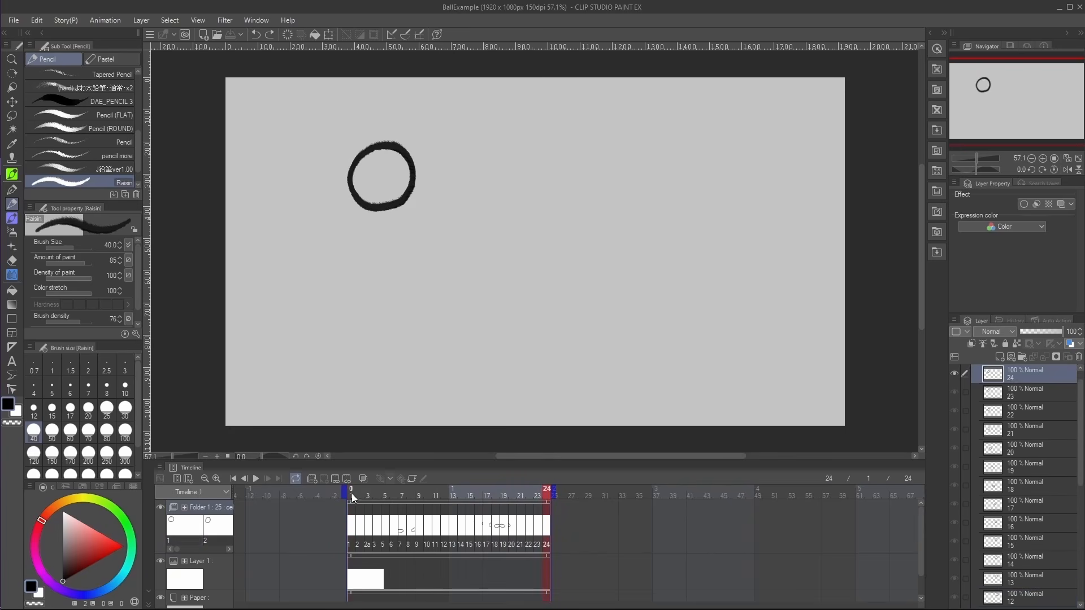
{"action": "left_click", "coordinate": [544, 494]}
{"action": "left_click", "coordinate": [350, 492]}
{"action": "left_click", "coordinate": [351, 495]}
Show the Animation cels palette and resize its common light table area.
{"action": "left_click", "coordinate": [256, 21]}
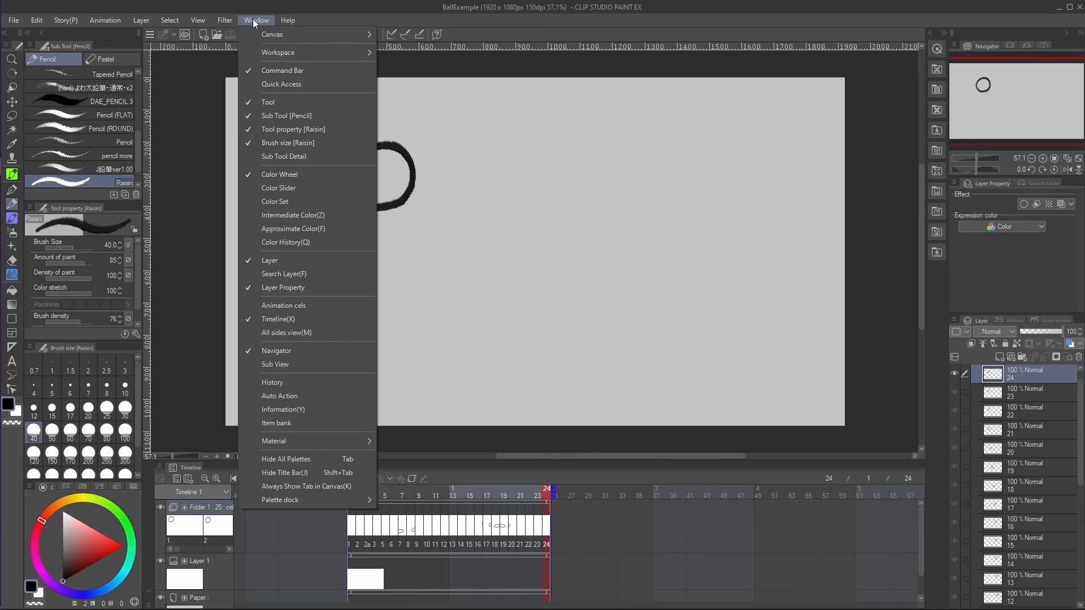
{"action": "left_click", "coordinate": [298, 305]}
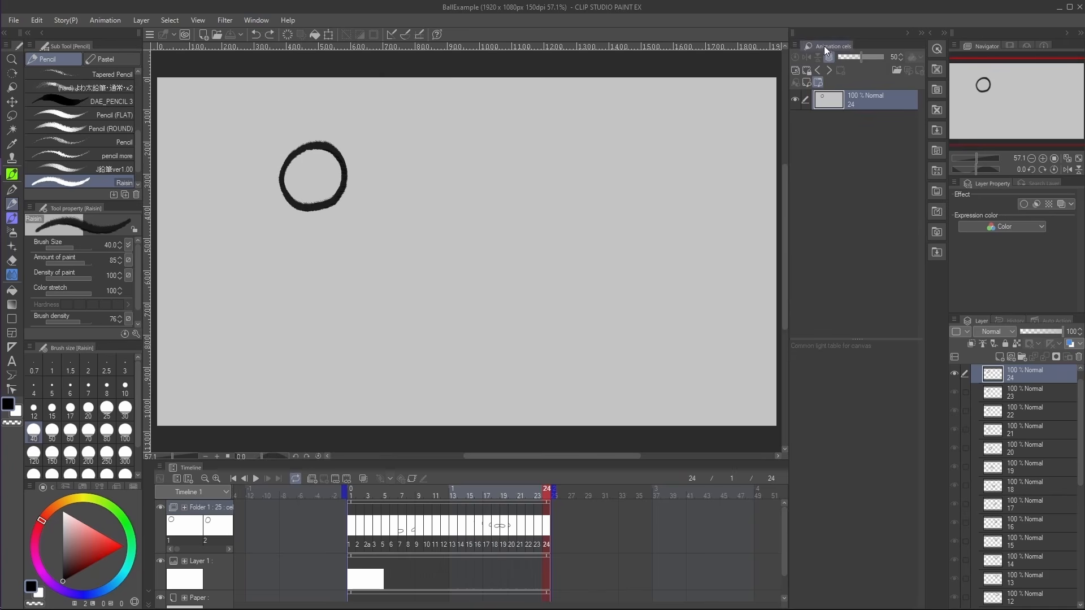
{"action": "left_click_drag", "start_coordinate": [823, 46], "coordinate": [922, 269]}
{"action": "left_click_drag", "start_coordinate": [858, 339], "coordinate": [866, 607]}
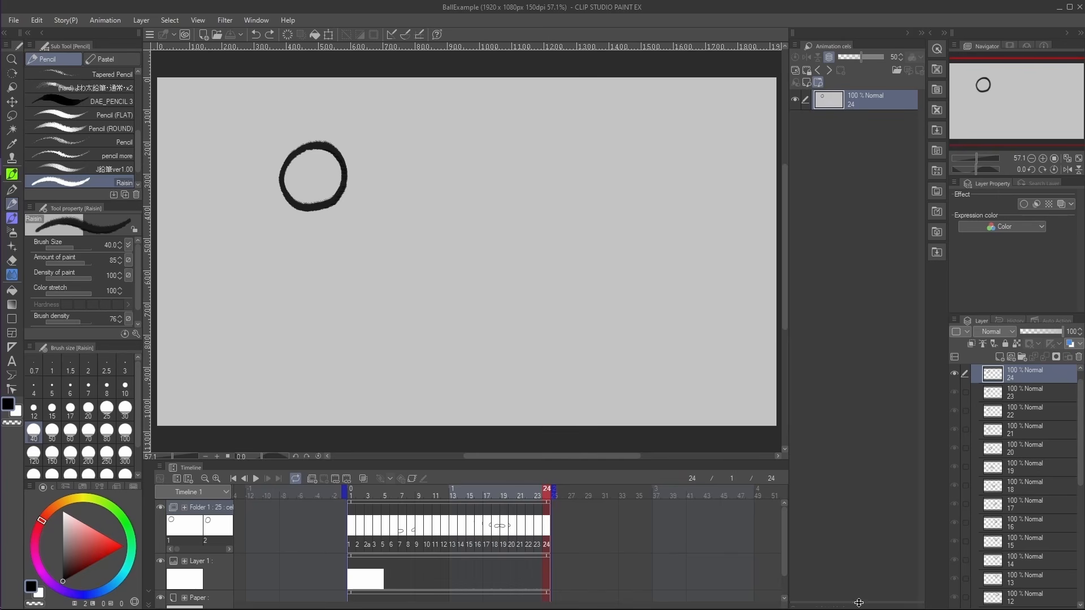
{"action": "left_click_drag", "start_coordinate": [859, 604], "coordinate": [848, 326]}
Toggle the canvas light table display off and on, and enable the light table.
{"action": "left_click", "coordinate": [817, 82]}
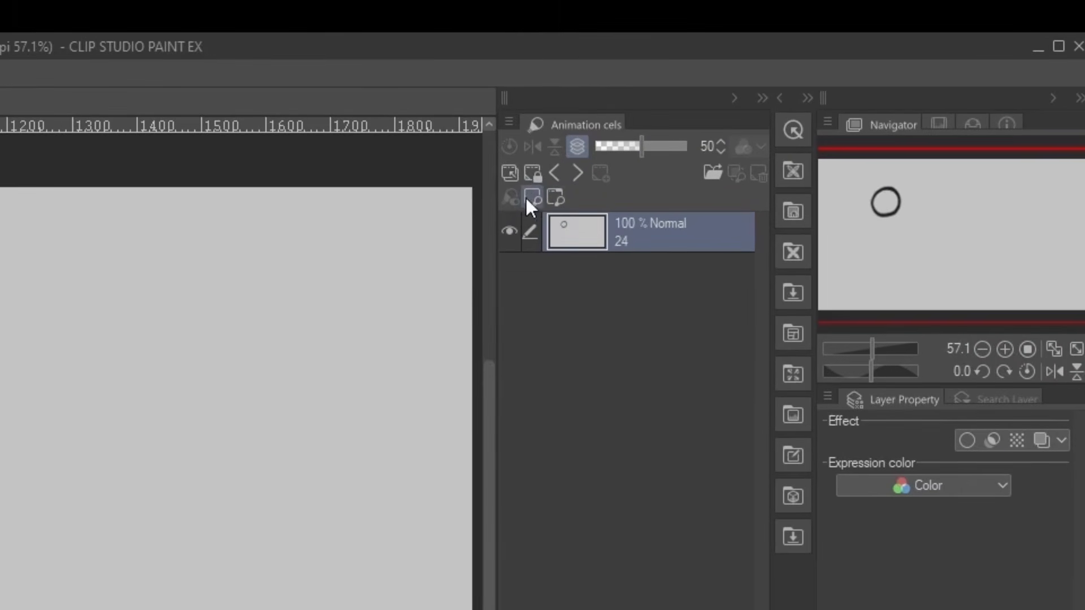
{"action": "left_click", "coordinate": [557, 195]}
{"action": "left_click", "coordinate": [509, 171]}
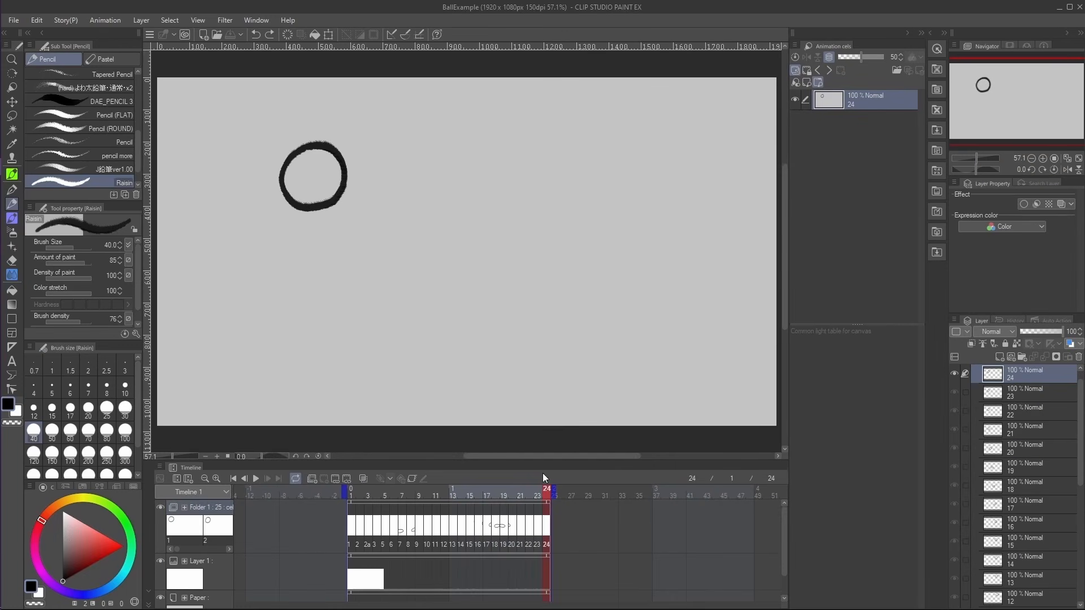
Register cel 1 from frame 1 on the common light table for canvas and scrub to frame 14.
{"action": "left_click", "coordinate": [530, 493]}
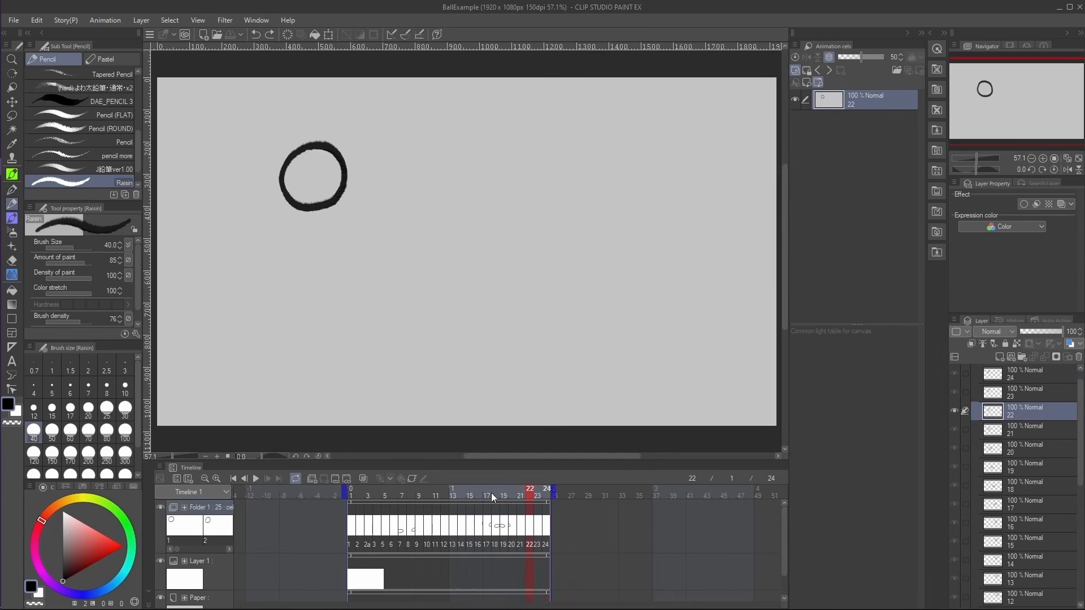
{"action": "mouse_move", "coordinate": [397, 494]}
{"action": "left_mouse_down"}
{"action": "mouse_move", "coordinate": [350, 492]}
{"action": "mouse_move", "coordinate": [385, 492]}
{"action": "left_mouse_up"}
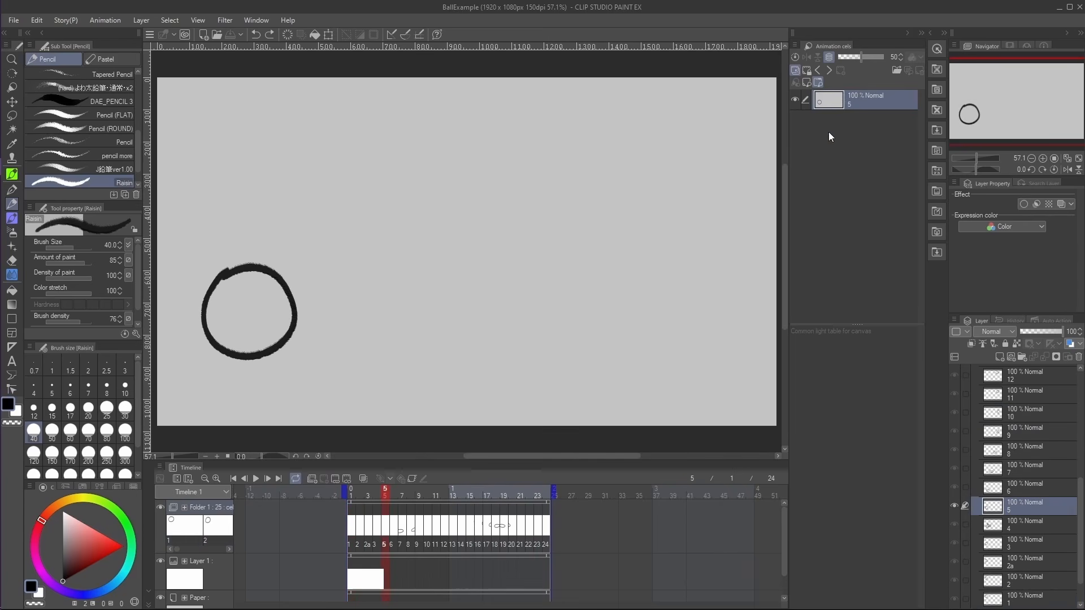
{"action": "left_click", "coordinate": [351, 495]}
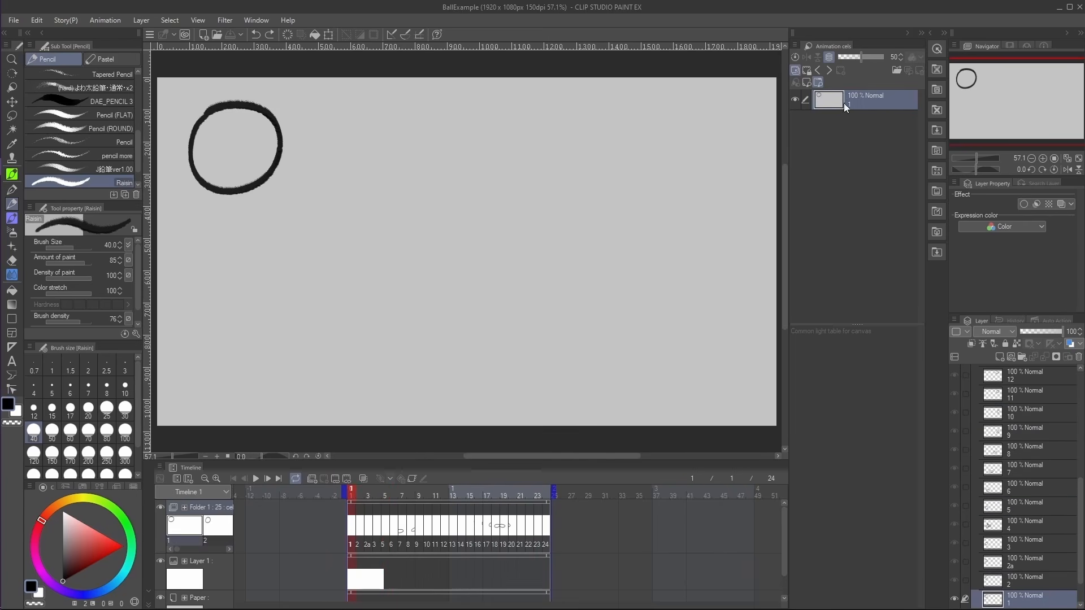
{"action": "left_click_drag", "start_coordinate": [839, 100], "coordinate": [836, 355]}
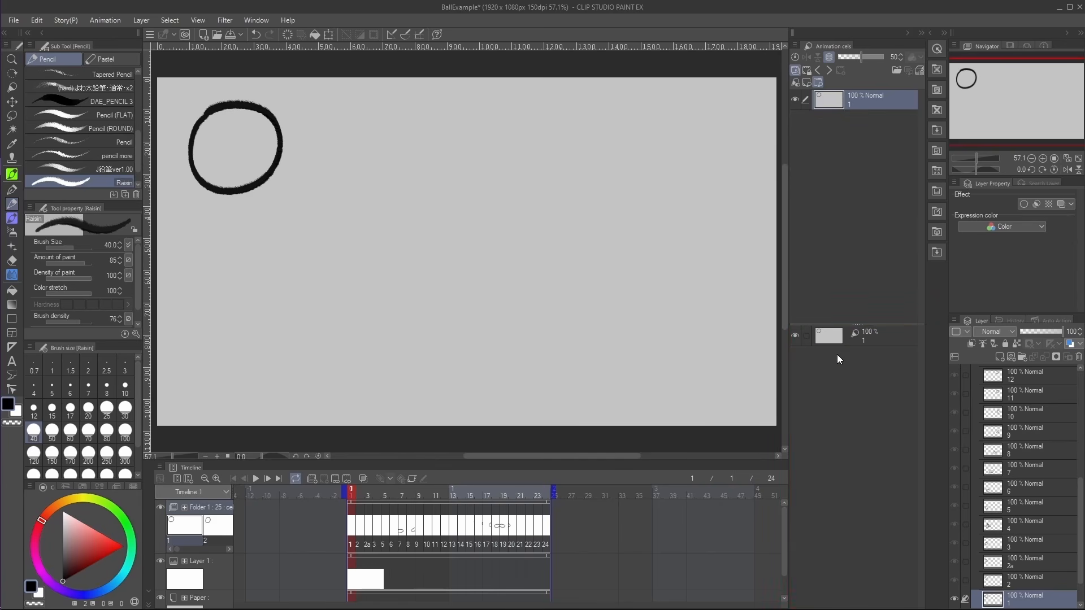
{"action": "mouse_move", "coordinate": [362, 493]}
{"action": "left_mouse_down"}
{"action": "mouse_move", "coordinate": [472, 493]}
{"action": "mouse_move", "coordinate": [462, 493]}
{"action": "left_mouse_up"}
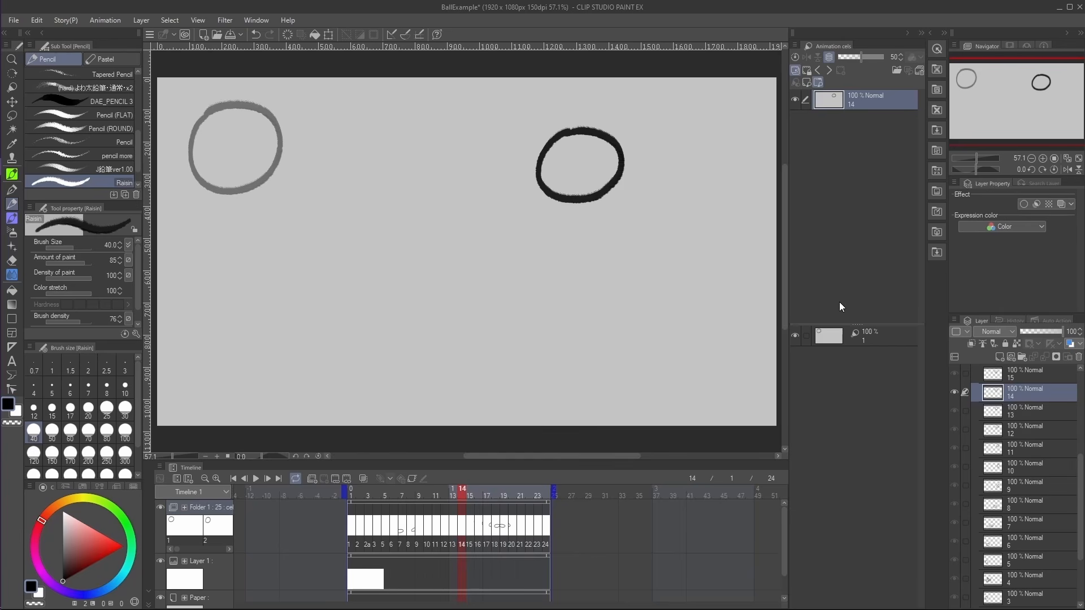
Select cel 1 on the light table, rotate it slightly counterclockwise, and scale it down.
{"action": "left_click", "coordinate": [840, 335]}
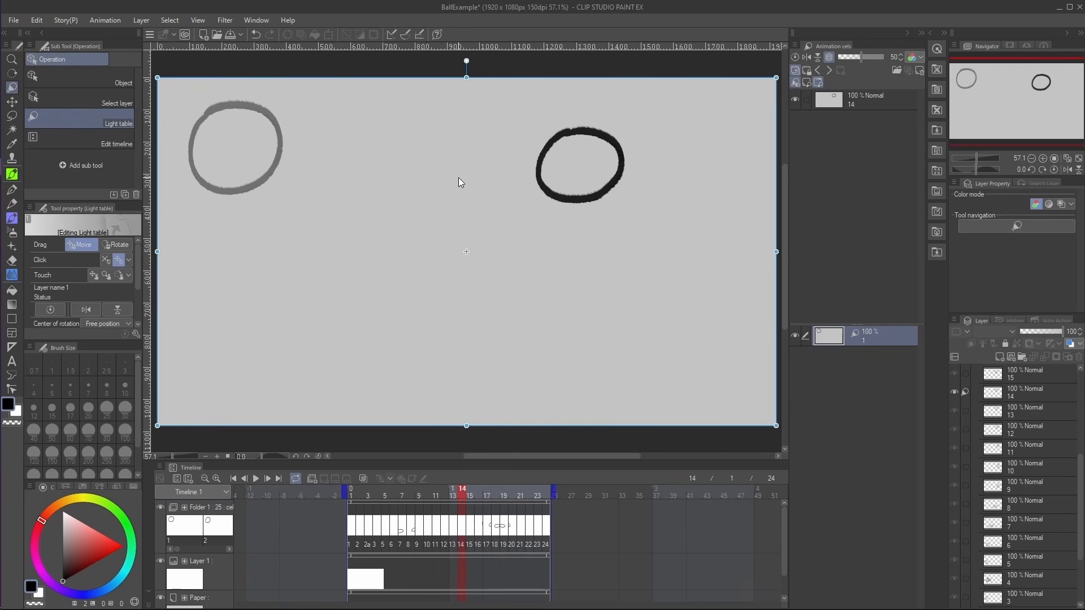
{"action": "scroll", "coordinate": [423, 185], "scroll_direction": "down", "scroll_amount": 2}
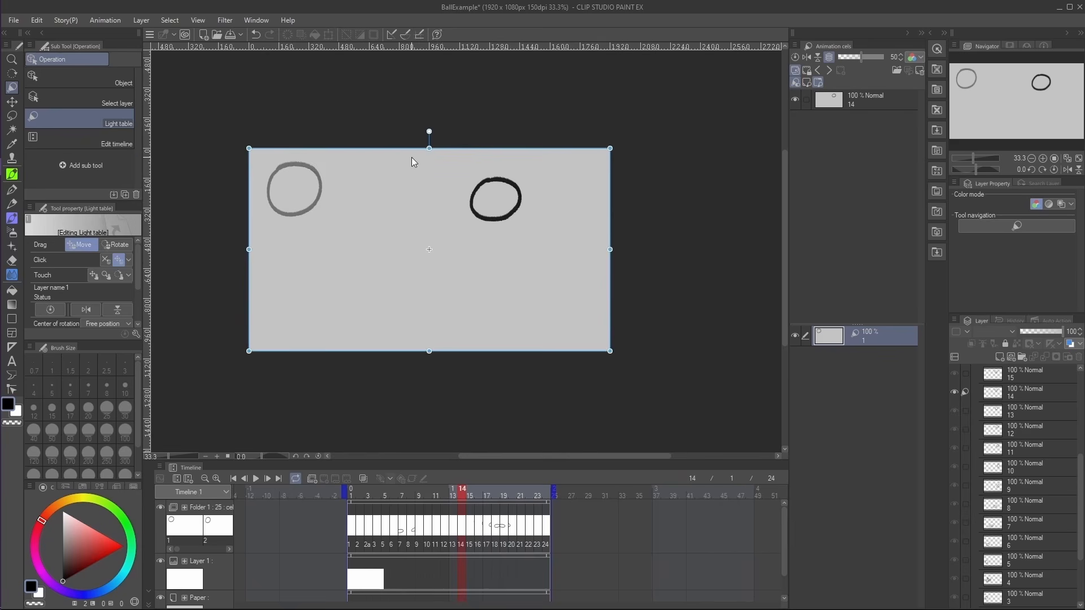
{"action": "left_click_drag", "start_coordinate": [406, 129], "coordinate": [431, 132]}
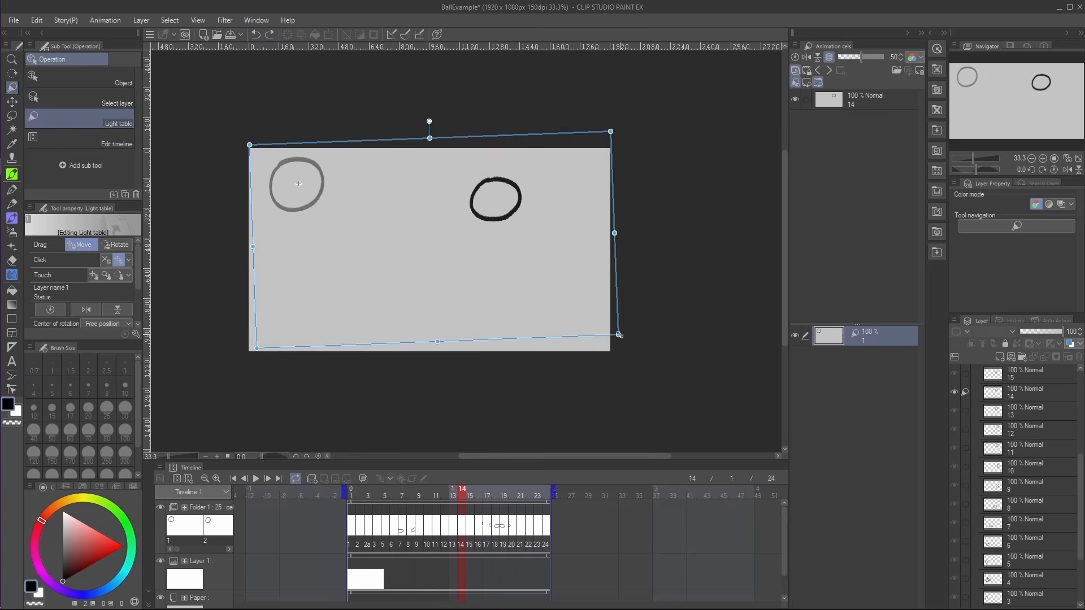
{"action": "left_click_drag", "start_coordinate": [619, 335], "coordinate": [550, 310]}
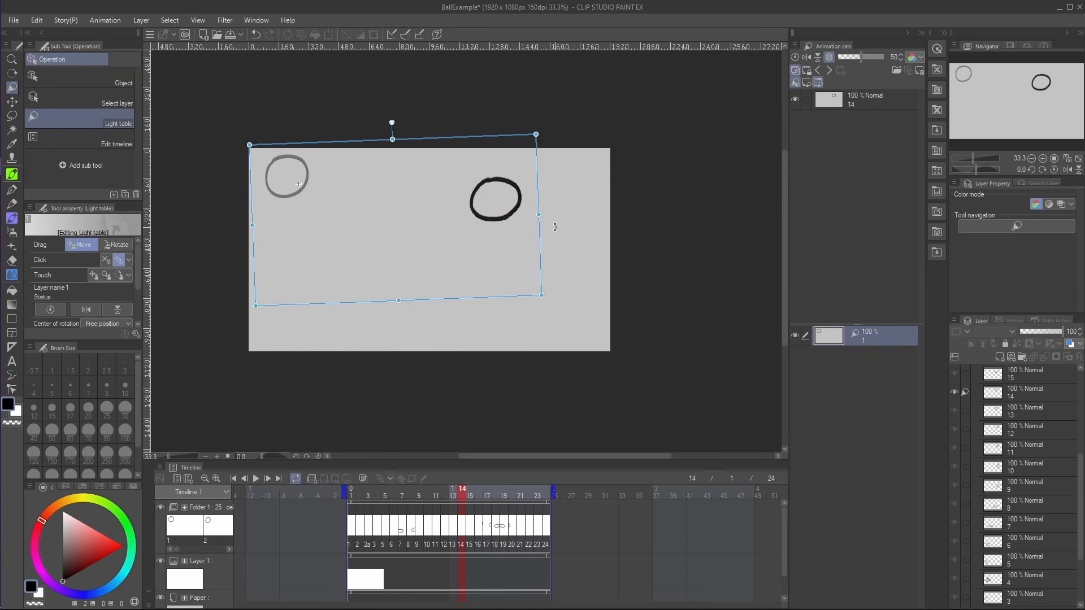
Reverse the light table layer horizontally and back, and vertically and back.
{"action": "left_click", "coordinate": [809, 59]}
{"action": "left_click", "coordinate": [809, 59]}
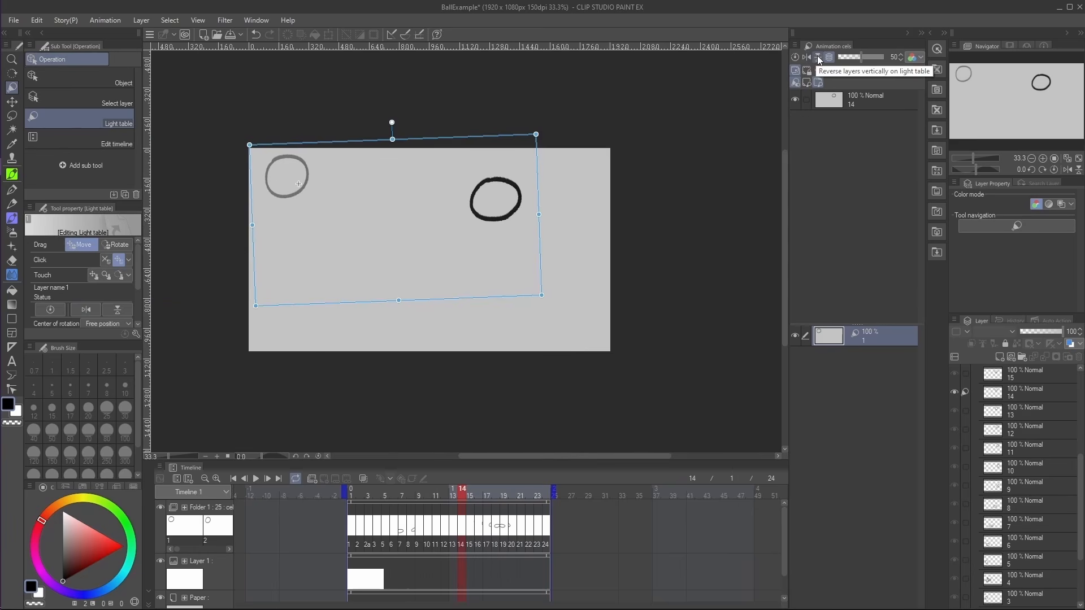
{"action": "left_click", "coordinate": [819, 59]}
{"action": "left_click", "coordinate": [820, 59]}
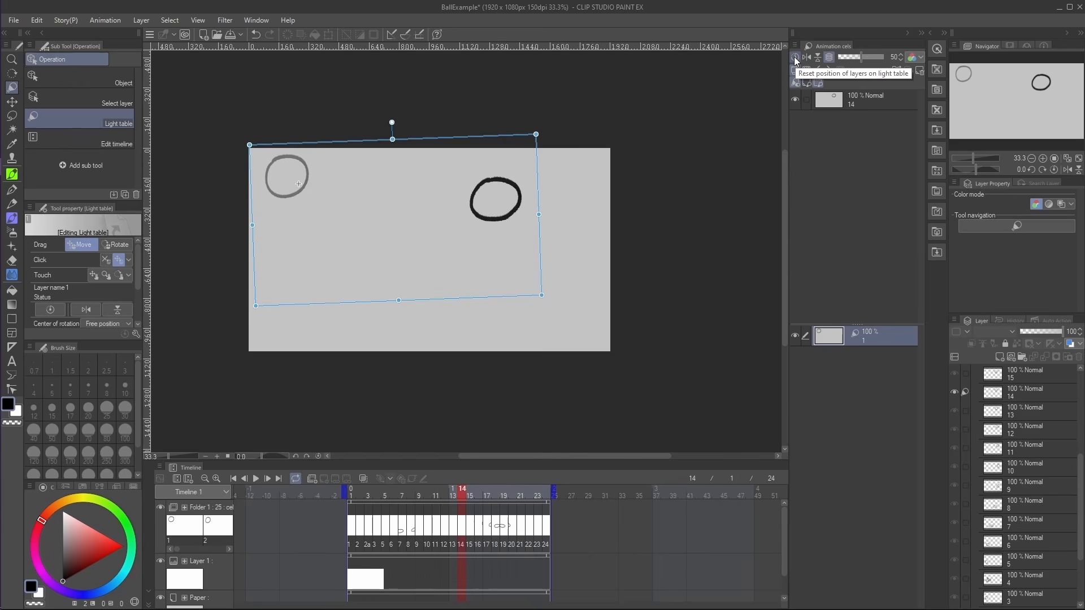
Reset the light table layer's position, move its circle over the ball in frame 14, and reselect cel 14.
{"action": "left_click", "coordinate": [796, 59]}
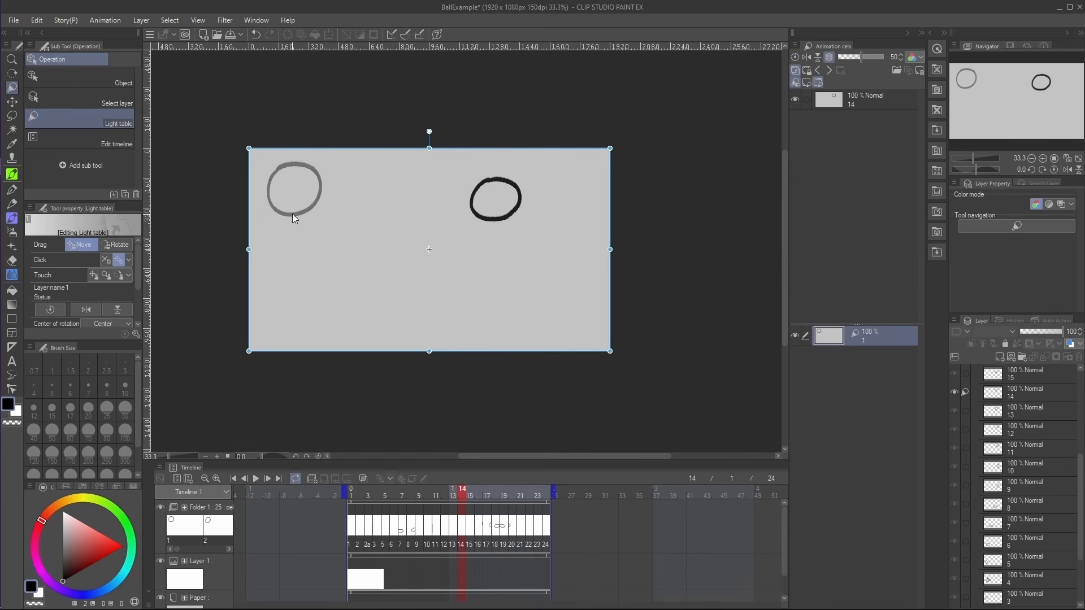
{"action": "left_click_drag", "start_coordinate": [293, 213], "coordinate": [494, 222]}
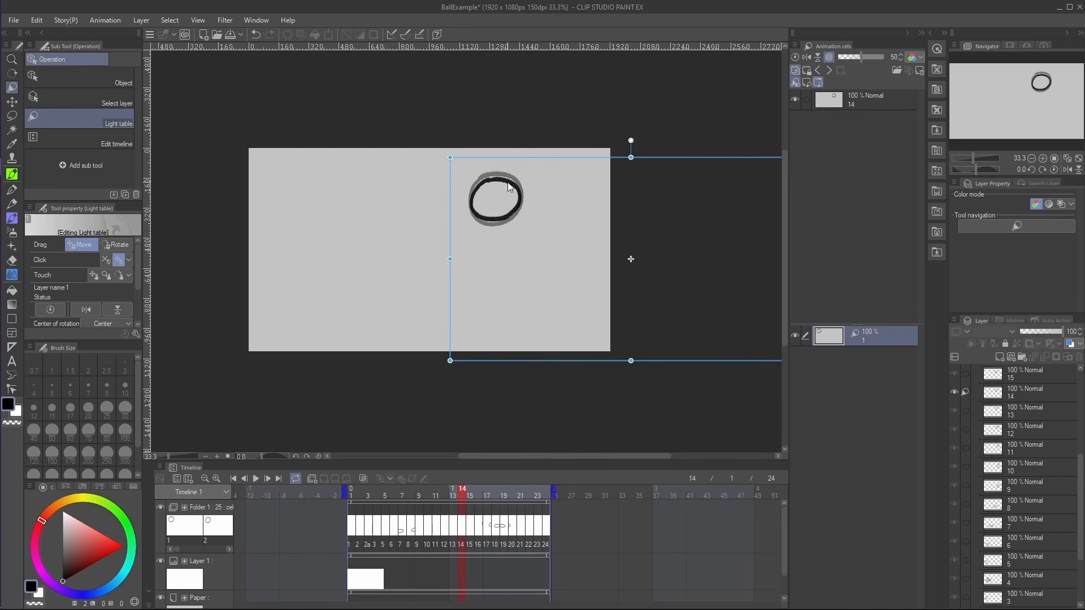
{"action": "left_click", "coordinate": [859, 108]}
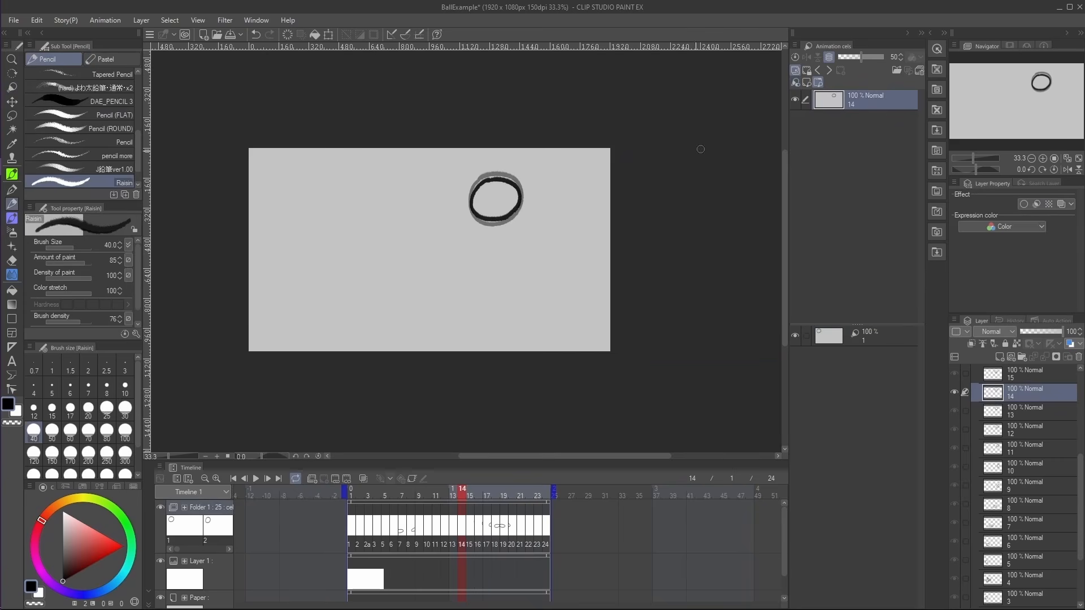
Erase the ball outline on cel 14 and redraw it as a rounder circle over the light table reference.
{"action": "scroll", "coordinate": [519, 192], "scroll_direction": "up", "scroll_amount": 1}
{"action": "key", "text": "e"}
{"action": "mouse_move", "coordinate": [472, 171]}
{"action": "left_mouse_down"}
{"action": "mouse_move", "coordinate": [459, 179]}
{"action": "mouse_move", "coordinate": [480, 180]}
{"action": "mouse_move", "coordinate": [478, 235]}
{"action": "mouse_move", "coordinate": [513, 210]}
{"action": "left_mouse_up"}
{"action": "key", "text": "p"}
{"action": "mouse_move", "coordinate": [460, 169]}
{"action": "left_mouse_down"}
{"action": "mouse_move", "coordinate": [522, 216]}
{"action": "mouse_move", "coordinate": [490, 162]}
{"action": "mouse_move", "coordinate": [455, 173]}
{"action": "left_mouse_up"}
Offset the light table layer of cel 1 slightly rightward from the ball and display it in Monochrome.
{"action": "key", "text": "o"}
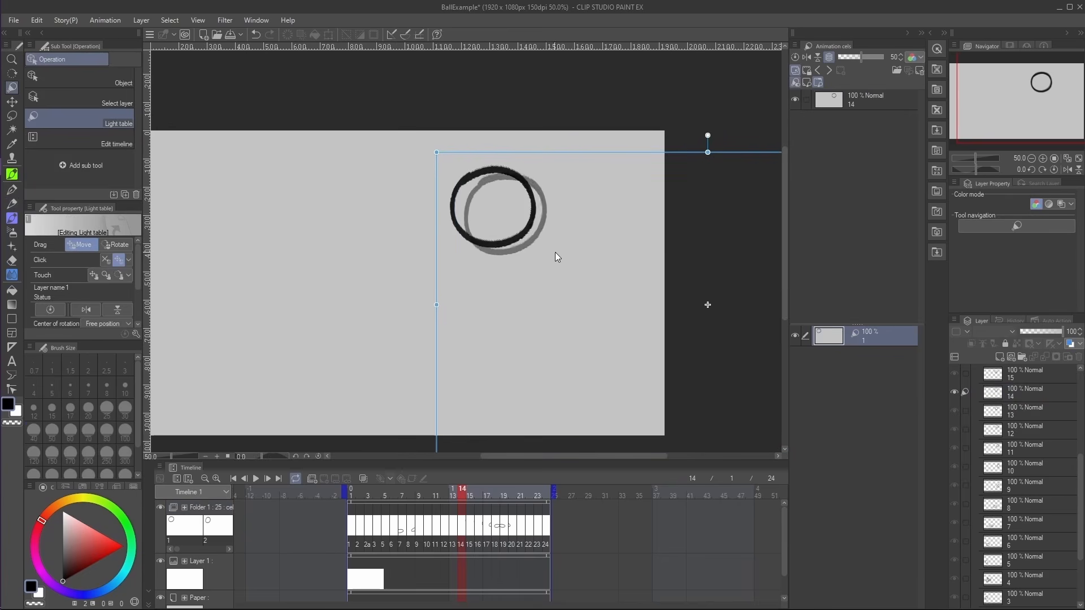
{"action": "left_click_drag", "start_coordinate": [557, 257], "coordinate": [576, 252]}
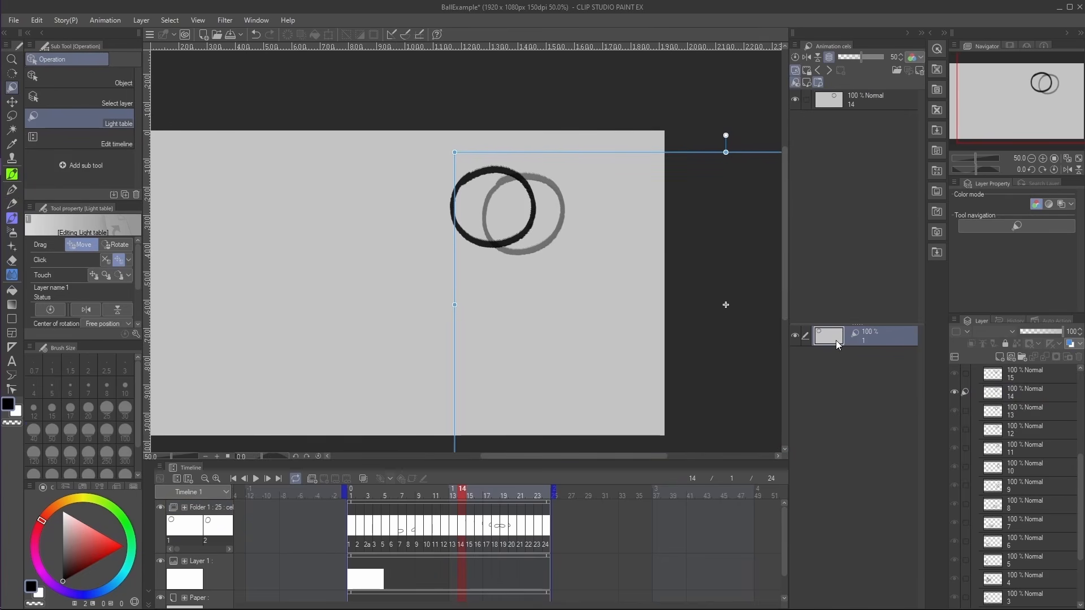
{"action": "left_click", "coordinate": [917, 59]}
{"action": "left_click", "coordinate": [936, 105]}
Change the light table layer's color to purple, hex A43EEC.
{"action": "left_click", "coordinate": [919, 59]}
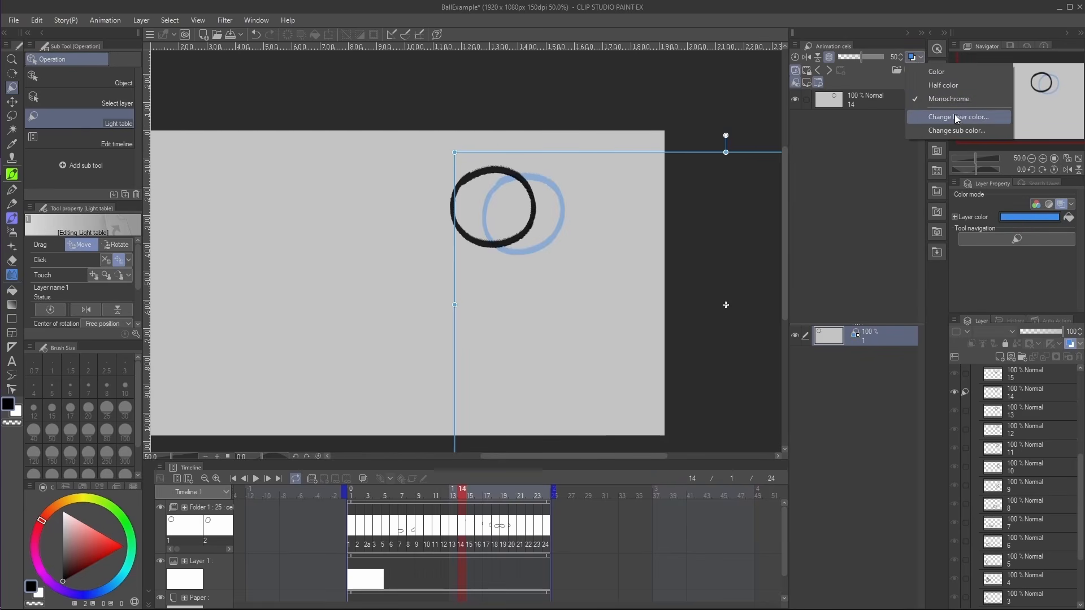
{"action": "left_click", "coordinate": [974, 120]}
{"action": "left_click", "coordinate": [651, 586]}
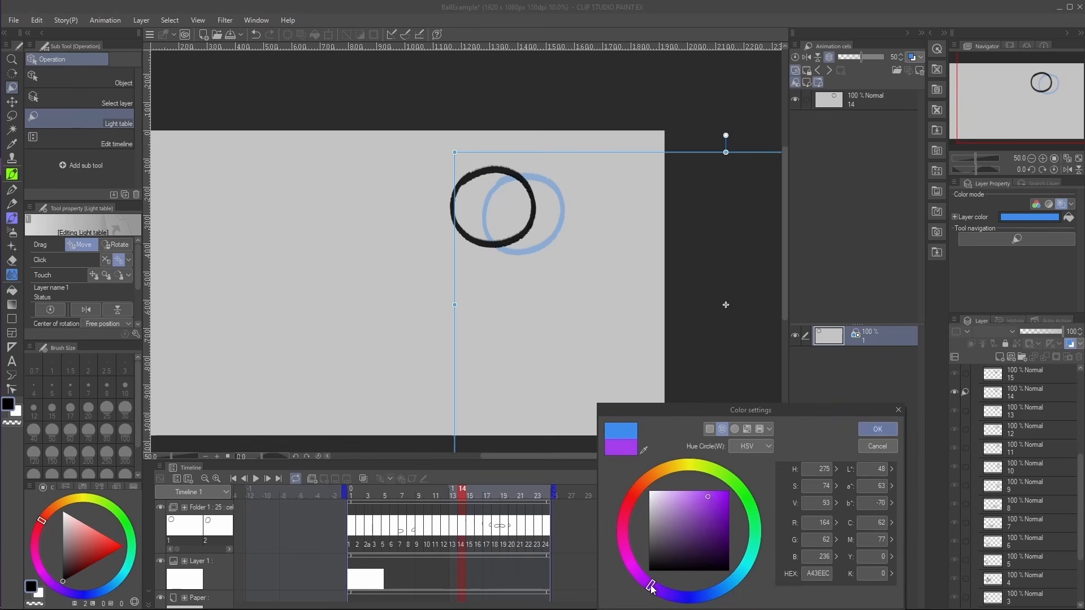
{"action": "left_click", "coordinate": [876, 429]}
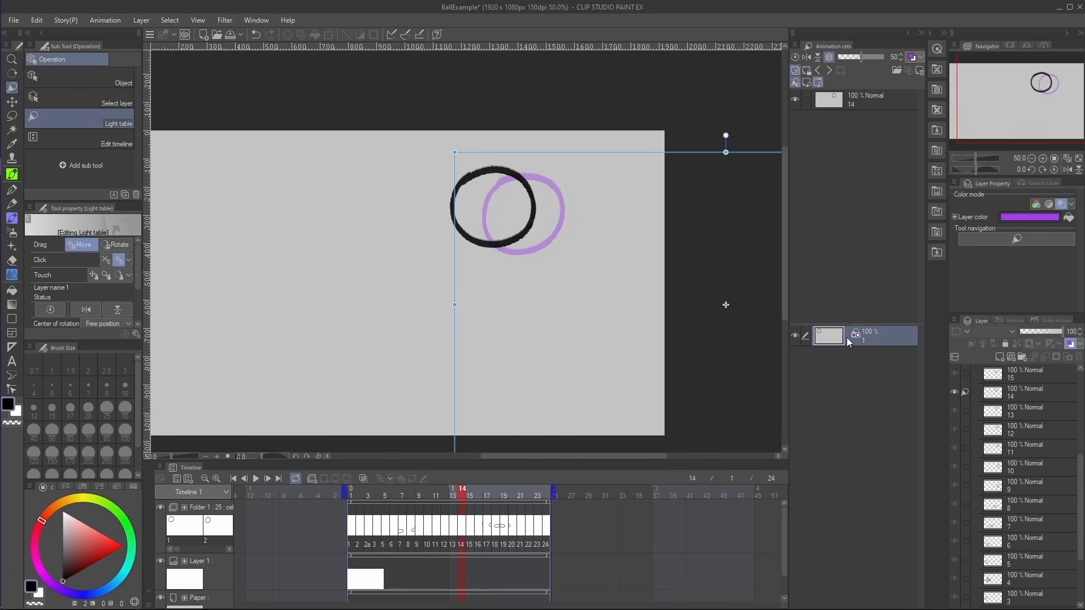
Toggle the light table off and back on, and remove cel 1 from the common light table for canvas.
{"action": "left_click", "coordinate": [795, 72]}
{"action": "left_click", "coordinate": [795, 72]}
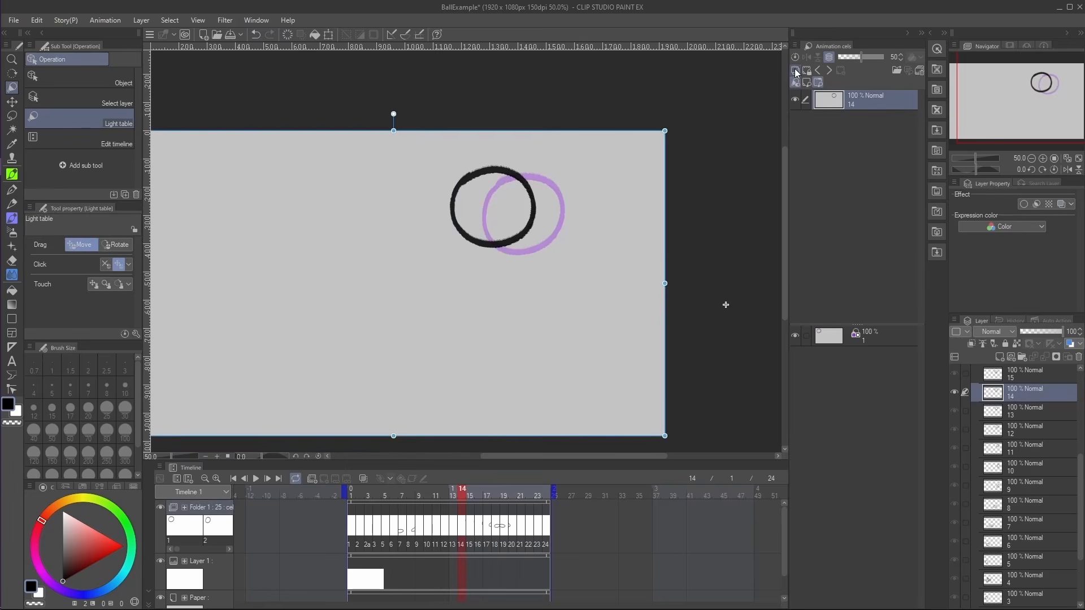
{"action": "left_click", "coordinate": [795, 71]}
{"action": "left_click", "coordinate": [795, 71]}
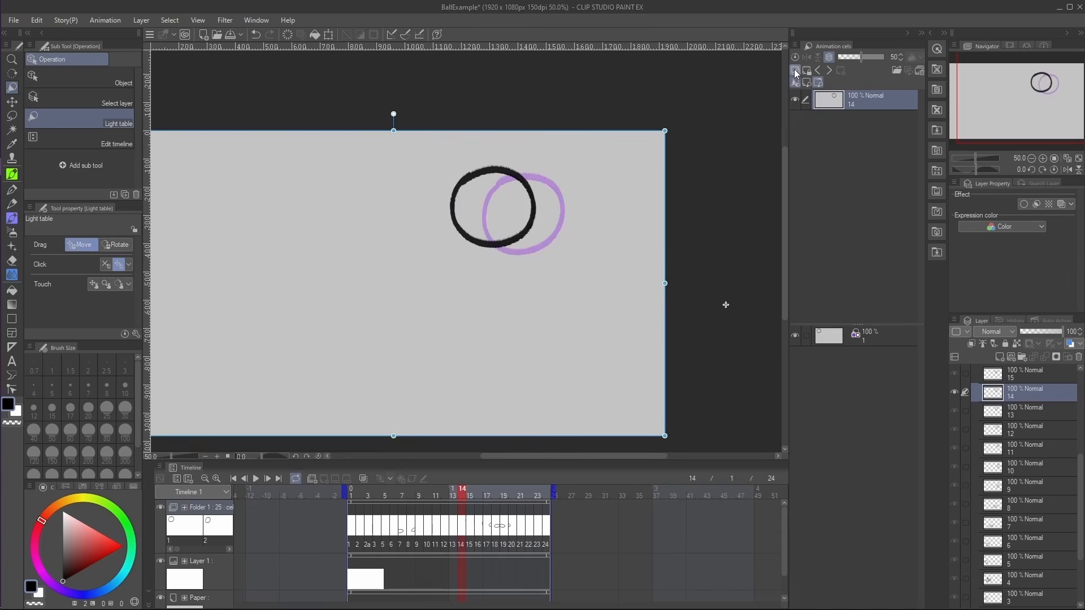
{"action": "left_click", "coordinate": [824, 339]}
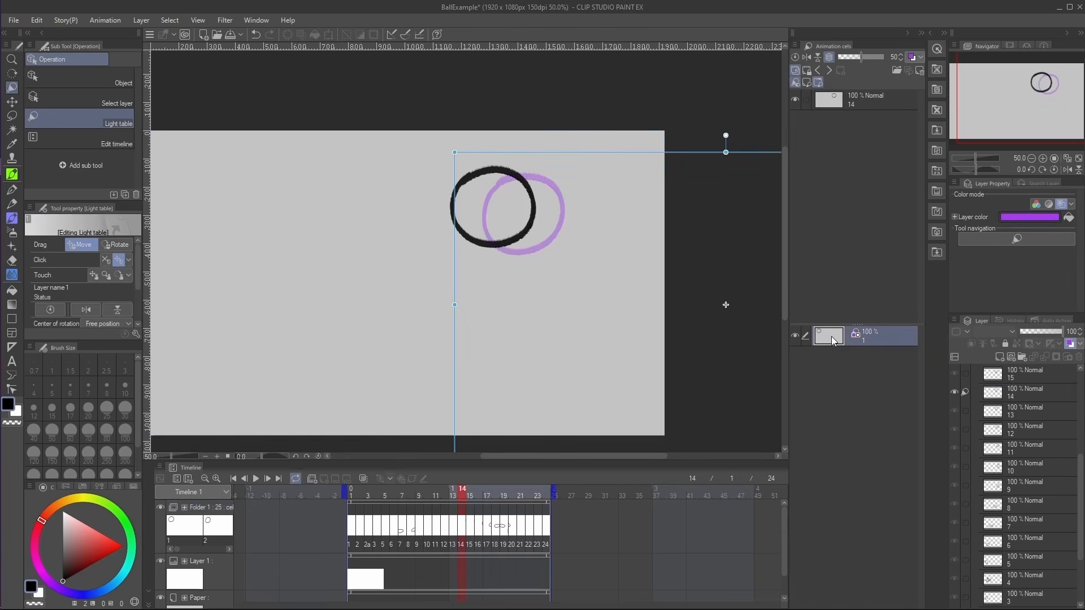
{"action": "left_click", "coordinate": [920, 71]}
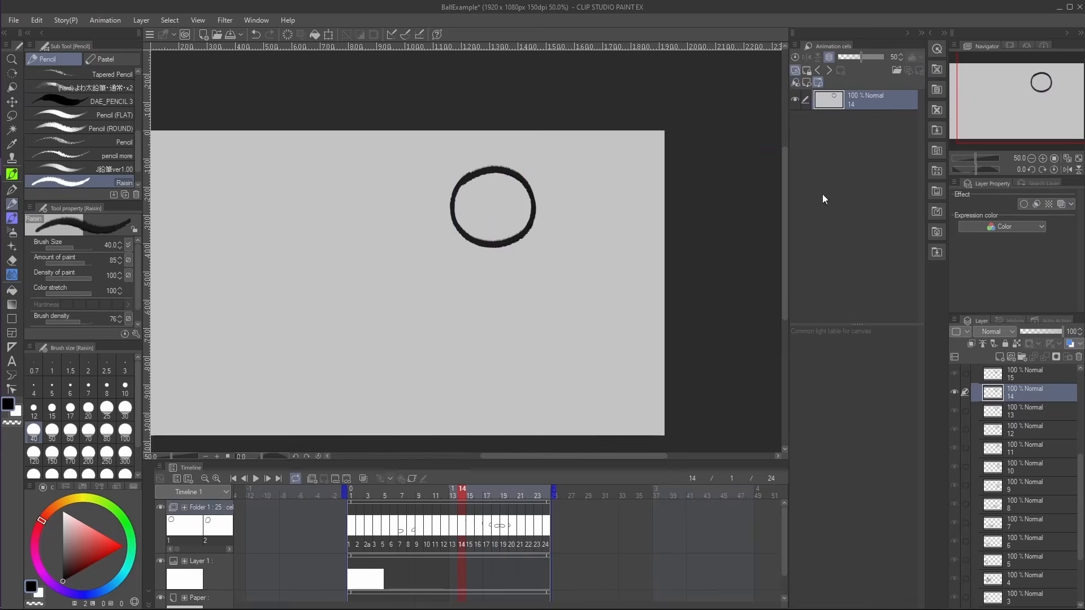
Hide Folder 1 and create a new animation folder with a new animation cel at frame 1.
{"action": "left_click_drag", "start_coordinate": [527, 317], "coordinate": [602, 299]}
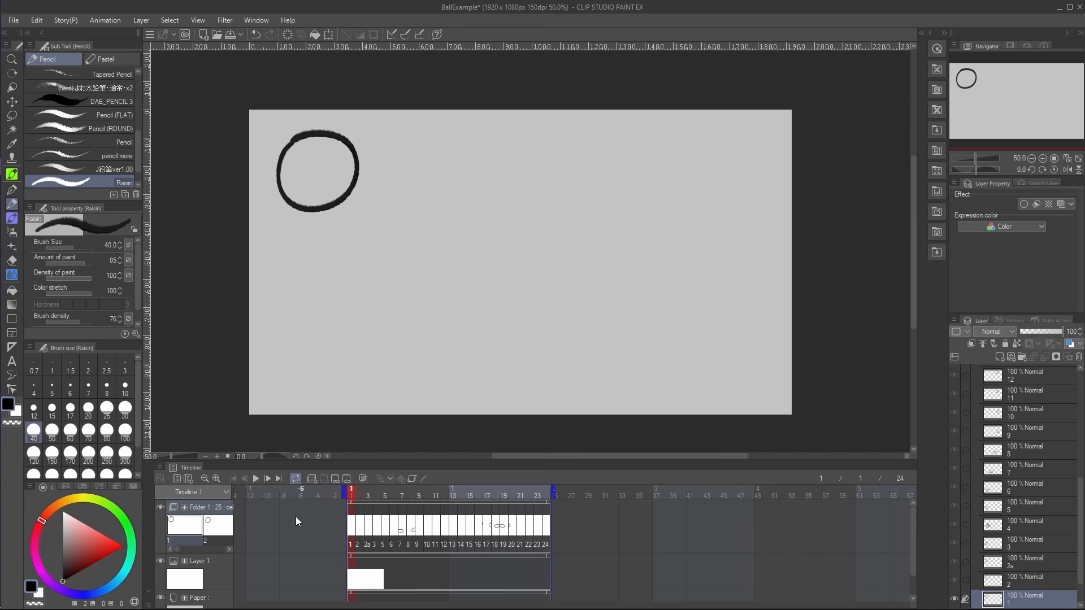
{"action": "left_click", "coordinate": [161, 506]}
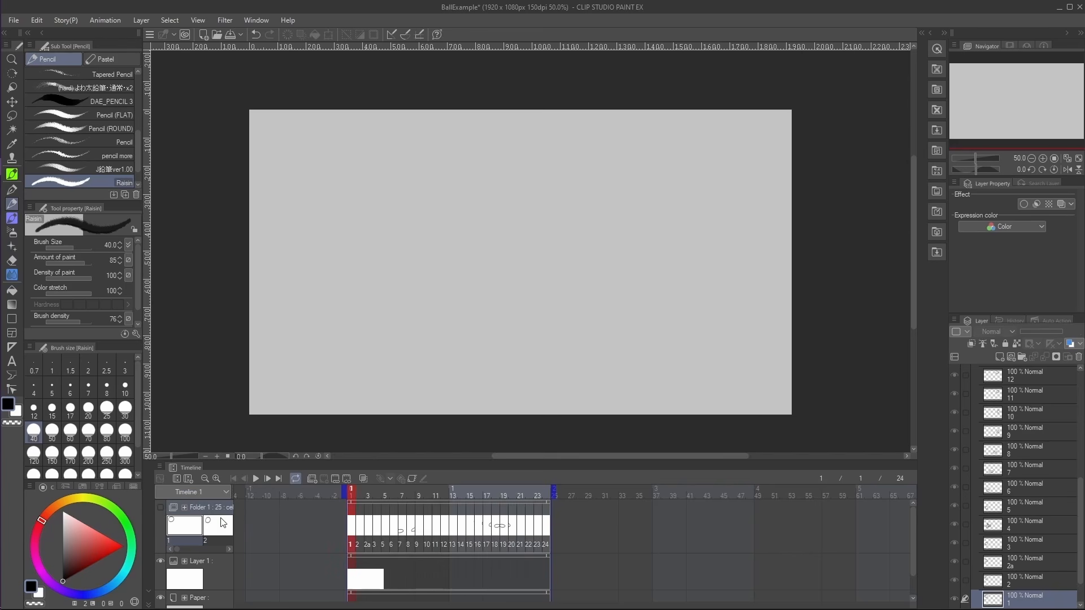
{"action": "left_click", "coordinate": [312, 478]}
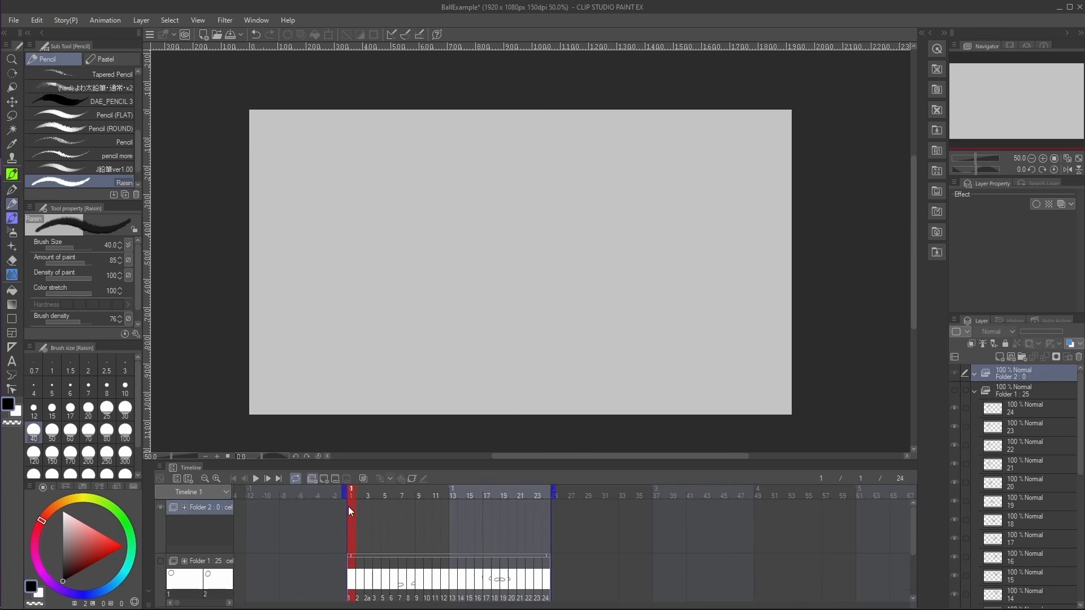
{"action": "left_click", "coordinate": [324, 479]}
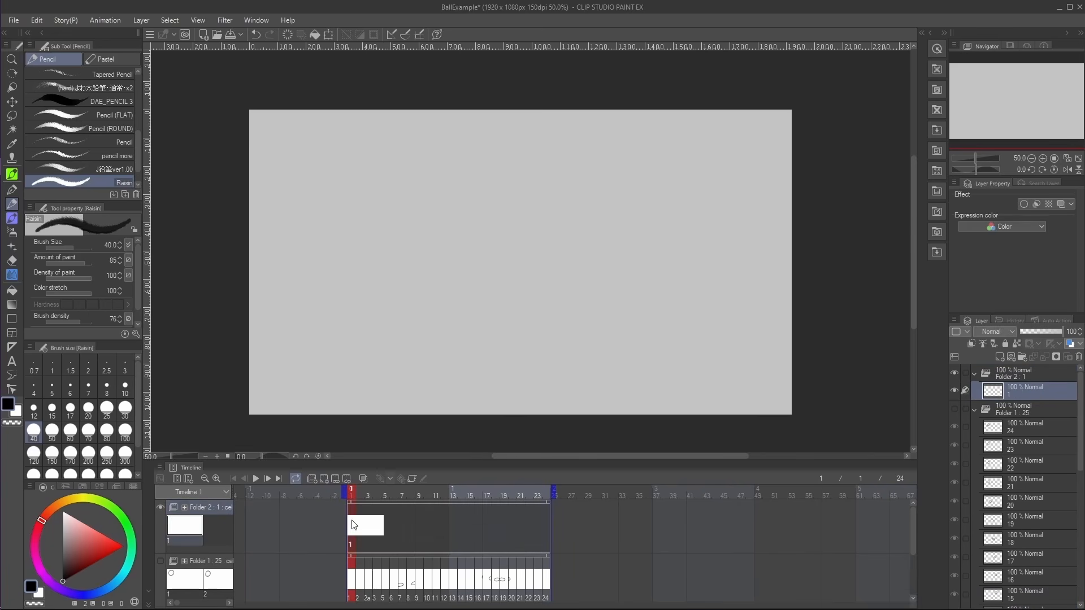
Draw a running stick figure with a round head, limbs and short ground strokes near the canvas's left side.
{"action": "left_click_drag", "start_coordinate": [324, 214], "coordinate": [326, 213]}
{"action": "left_click_drag", "start_coordinate": [332, 280], "coordinate": [340, 267]}
{"action": "left_click_drag", "start_coordinate": [324, 312], "coordinate": [337, 320]}
{"action": "left_click_drag", "start_coordinate": [345, 294], "coordinate": [338, 318]}
{"action": "left_click_drag", "start_coordinate": [326, 264], "coordinate": [322, 312]}
{"action": "left_click_drag", "start_coordinate": [343, 316], "coordinate": [348, 309]}
{"action": "mouse_move", "coordinate": [328, 265]}
{"action": "left_mouse_down"}
{"action": "mouse_move", "coordinate": [340, 316]}
{"action": "mouse_move", "coordinate": [324, 271]}
{"action": "mouse_move", "coordinate": [313, 303]}
{"action": "left_mouse_up"}
Enable keyframes on Folder 2 and expand its Transform track to show Position, Scale ratio, Rotate and Center of rotation.
{"action": "left_click", "coordinate": [356, 523]}
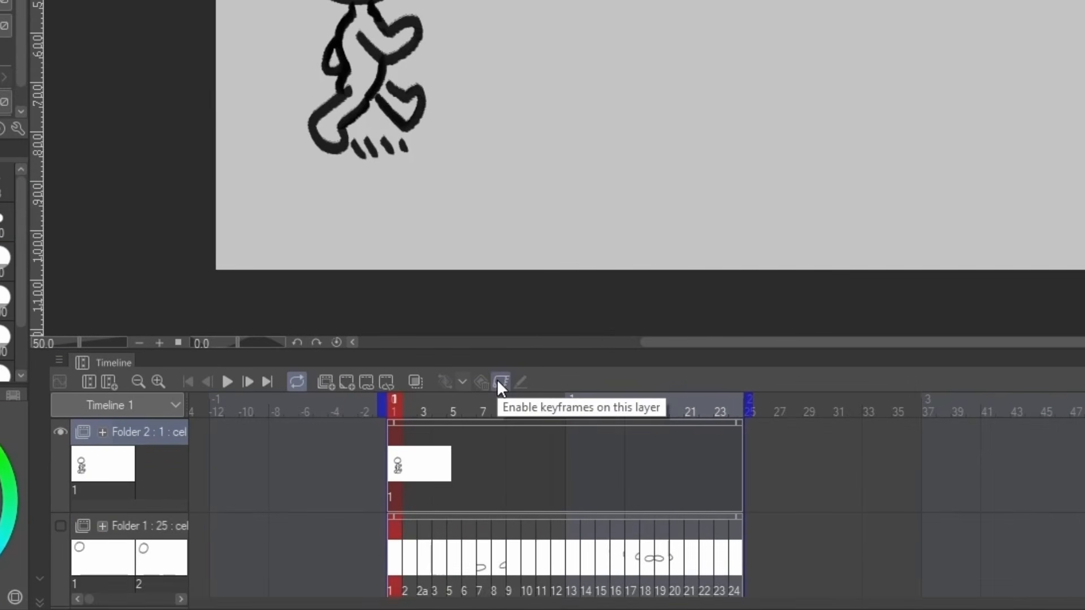
{"action": "left_click", "coordinate": [501, 382]}
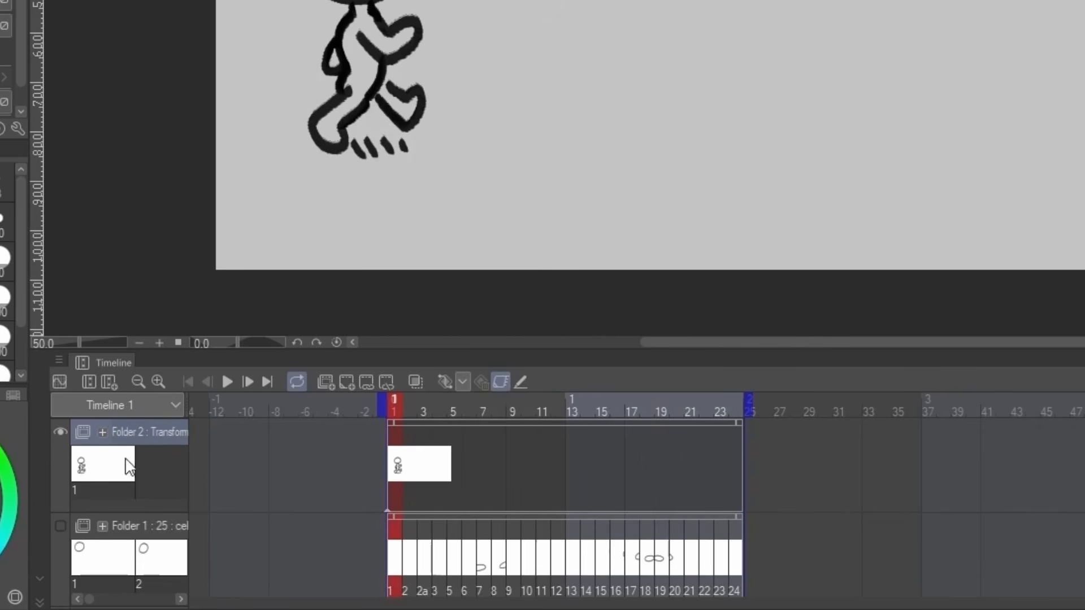
{"action": "left_click", "coordinate": [102, 433]}
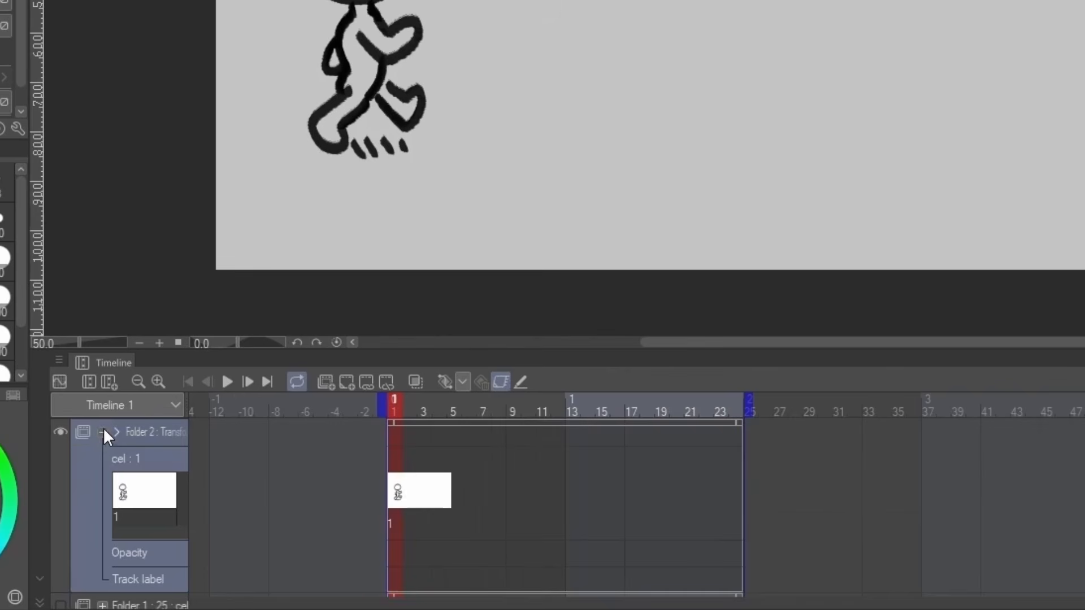
{"action": "left_click", "coordinate": [118, 433]}
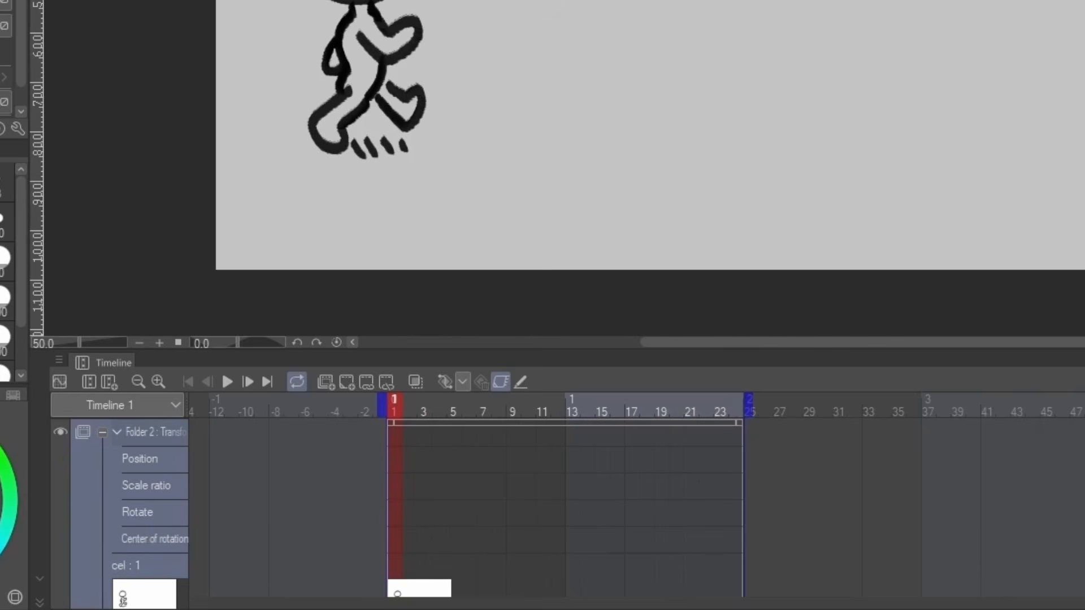
Add a keyframe for Folder 2's transform properties at frame 1.
{"action": "scroll", "coordinate": [140, 503], "scroll_direction": "down", "scroll_amount": 3}
{"action": "scroll", "coordinate": [98, 509], "scroll_direction": "up", "scroll_amount": 3}
{"action": "right_click", "coordinate": [395, 460]}
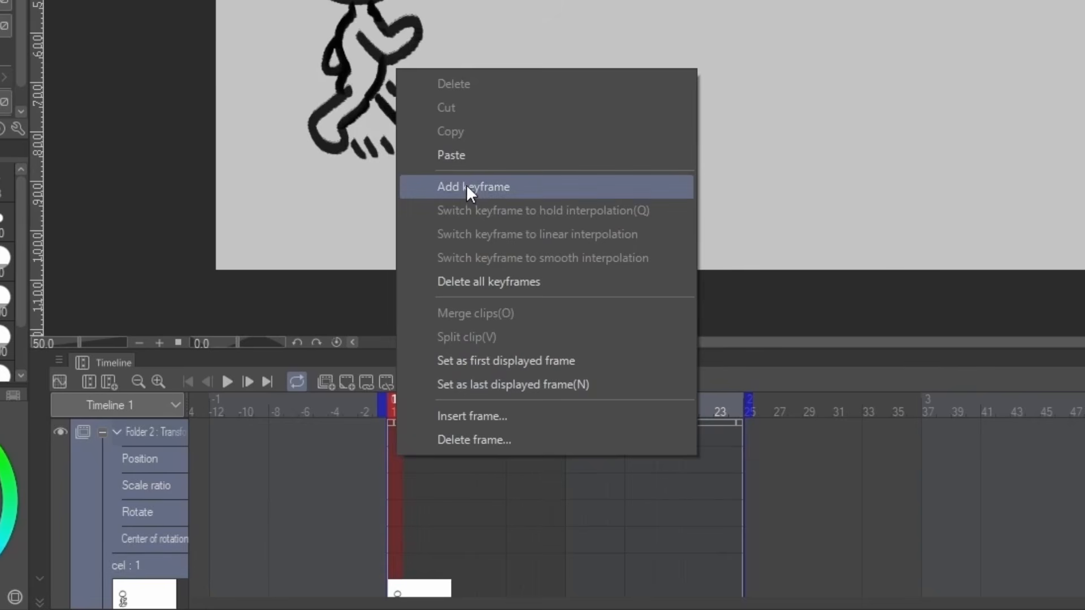
{"action": "left_click", "coordinate": [467, 187]}
Move the stick figure horizontally to the canvas's right side at frame 24 using the Object sub tool, and play back the movement.
{"action": "left_click_drag", "start_coordinate": [424, 406], "coordinate": [732, 408]}
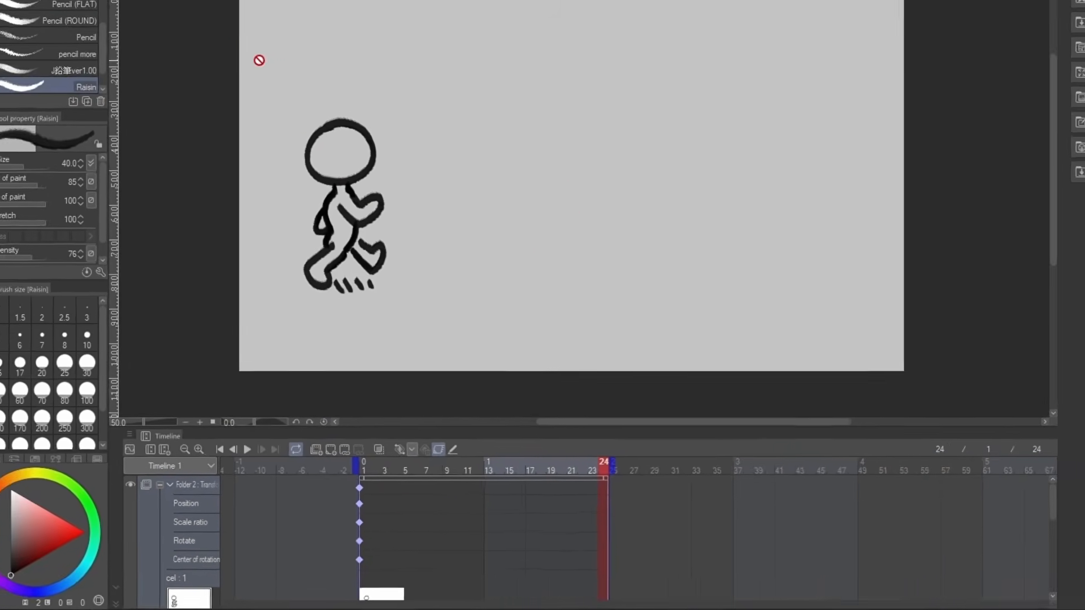
{"action": "key", "text": "k"}
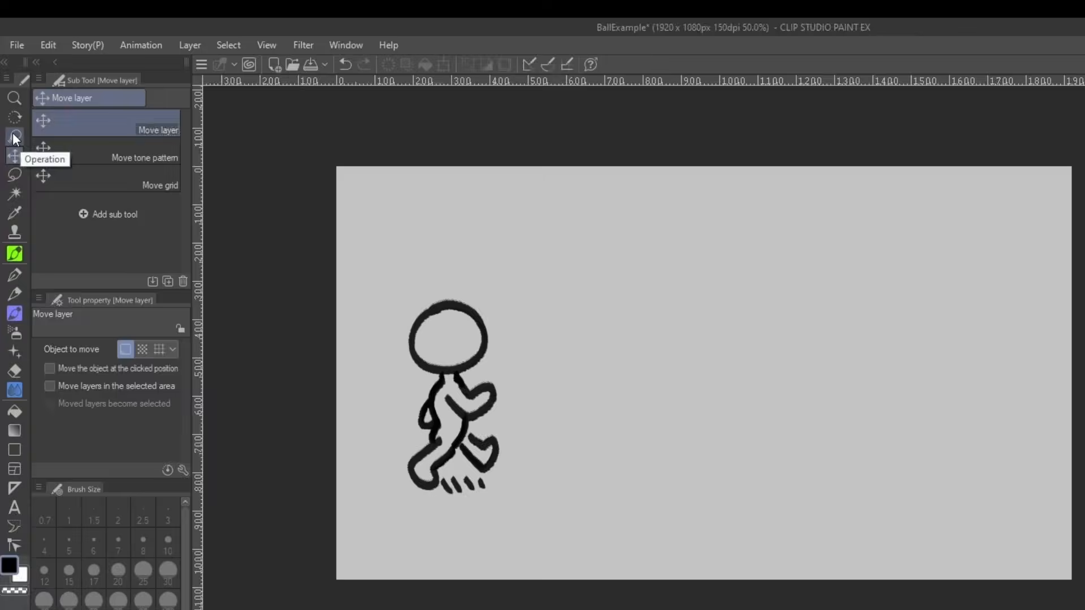
{"action": "left_click", "coordinate": [9, 86]}
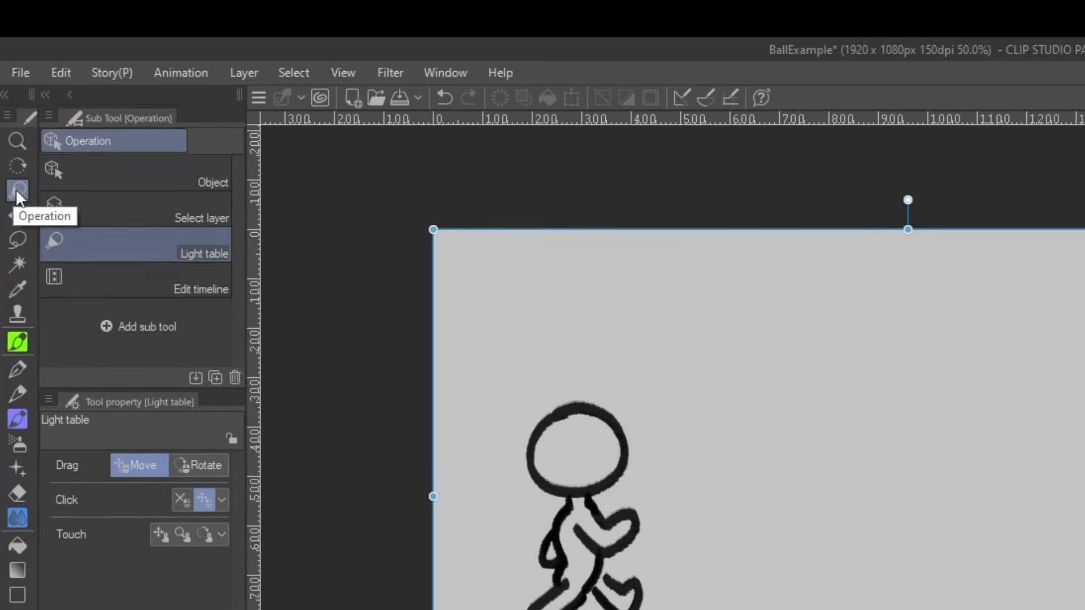
{"action": "left_click", "coordinate": [178, 169]}
{"action": "left_click", "coordinate": [581, 413]}
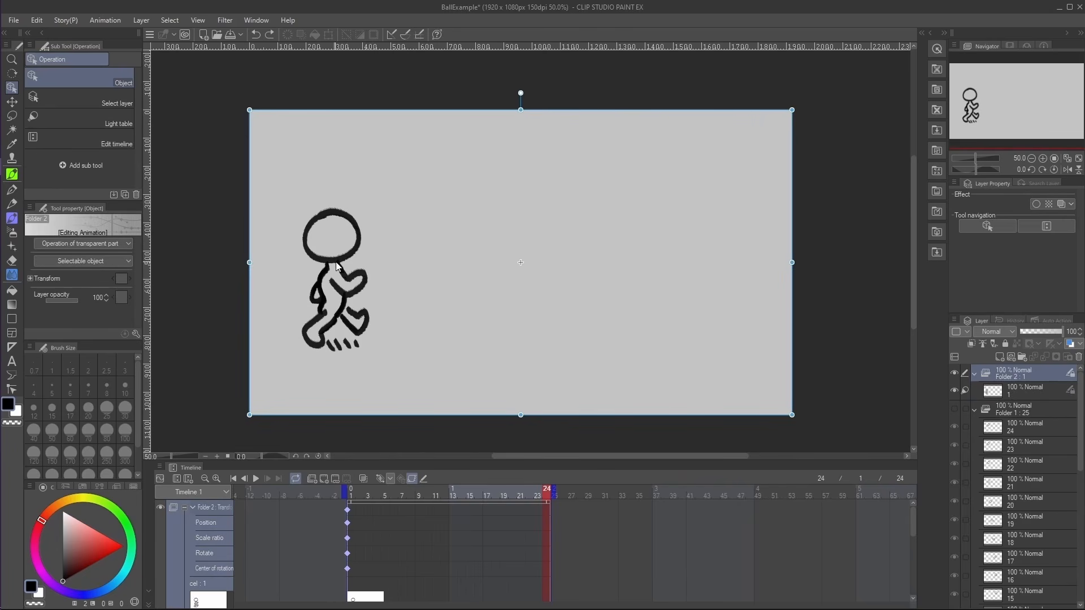
{"action": "left_click_drag", "start_coordinate": [335, 264], "coordinate": [697, 269]}
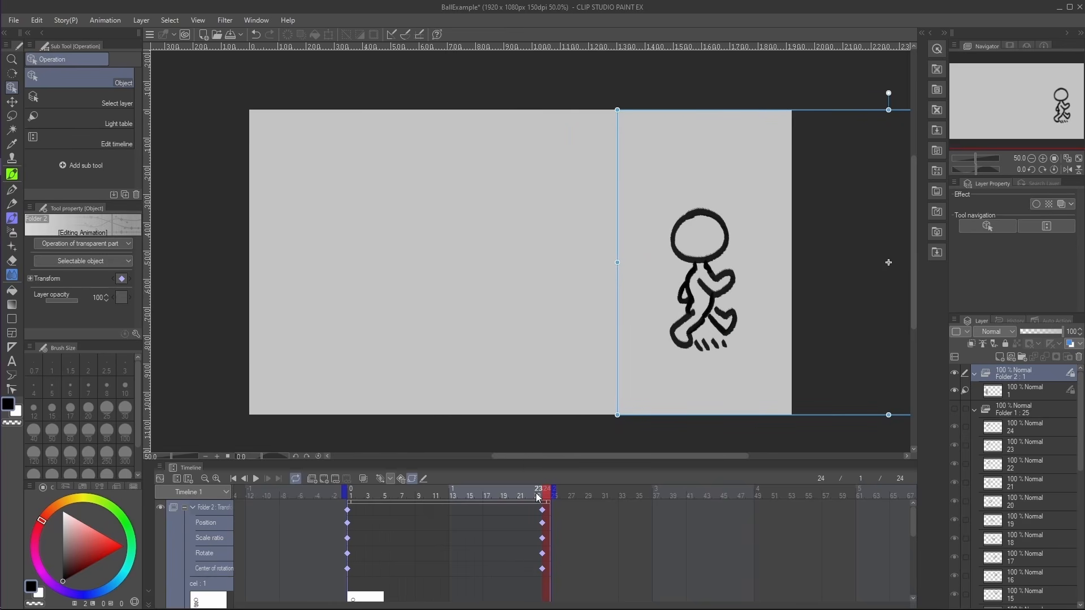
{"action": "left_click_drag", "start_coordinate": [355, 492], "coordinate": [537, 494]}
{"action": "left_click", "coordinate": [256, 478]}
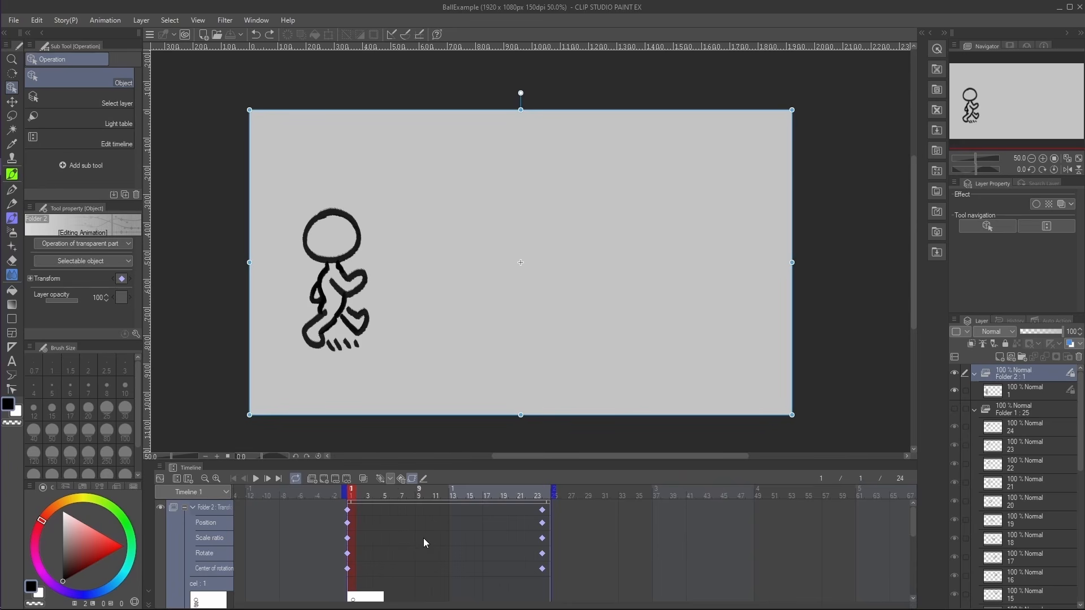
Switch Folder 2's keyframes at frames 1 and 24 to linear interpolation and play back the animation.
{"action": "left_click", "coordinate": [391, 479]}
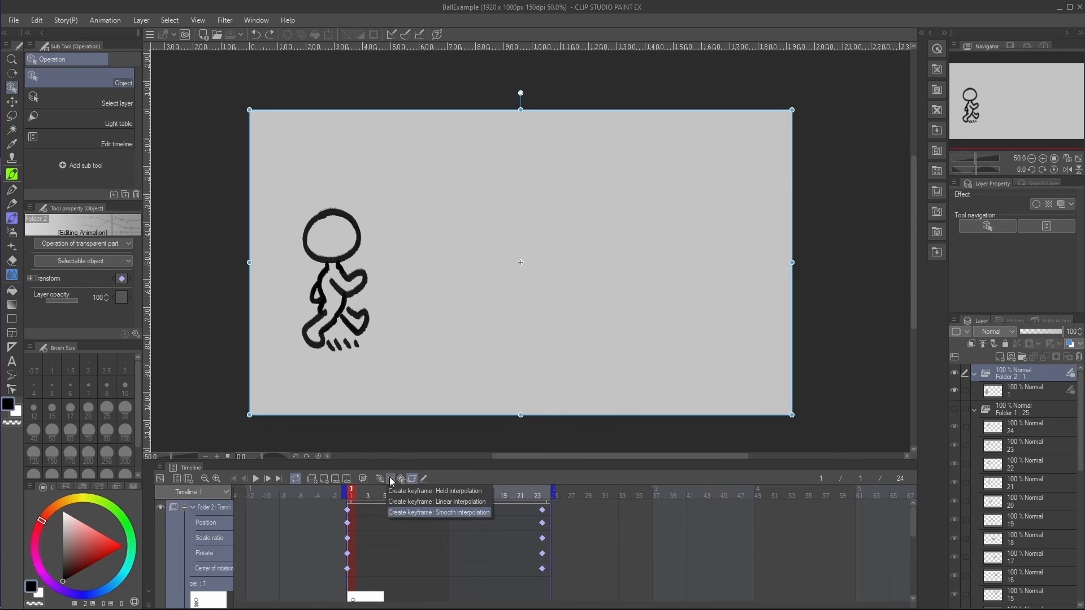
{"action": "left_click", "coordinate": [465, 500]}
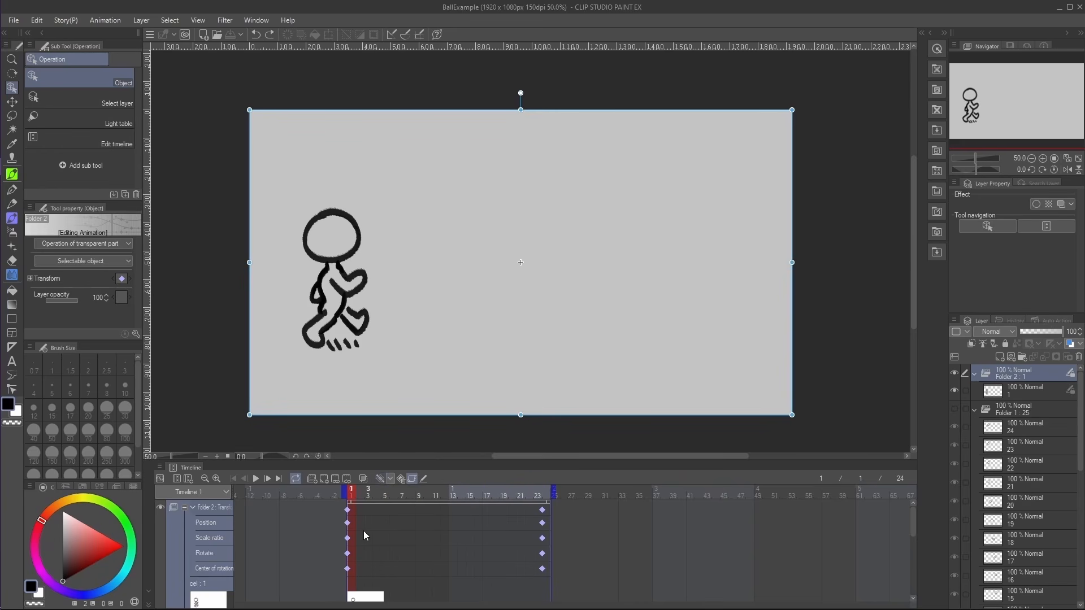
{"action": "left_click", "coordinate": [380, 480]}
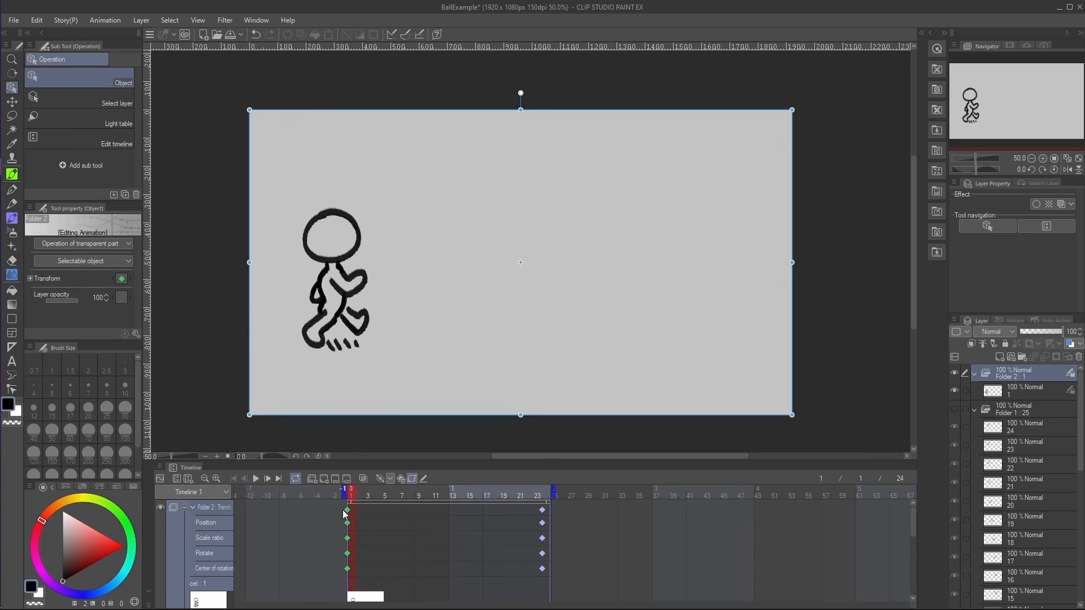
{"action": "left_click", "coordinate": [546, 511]}
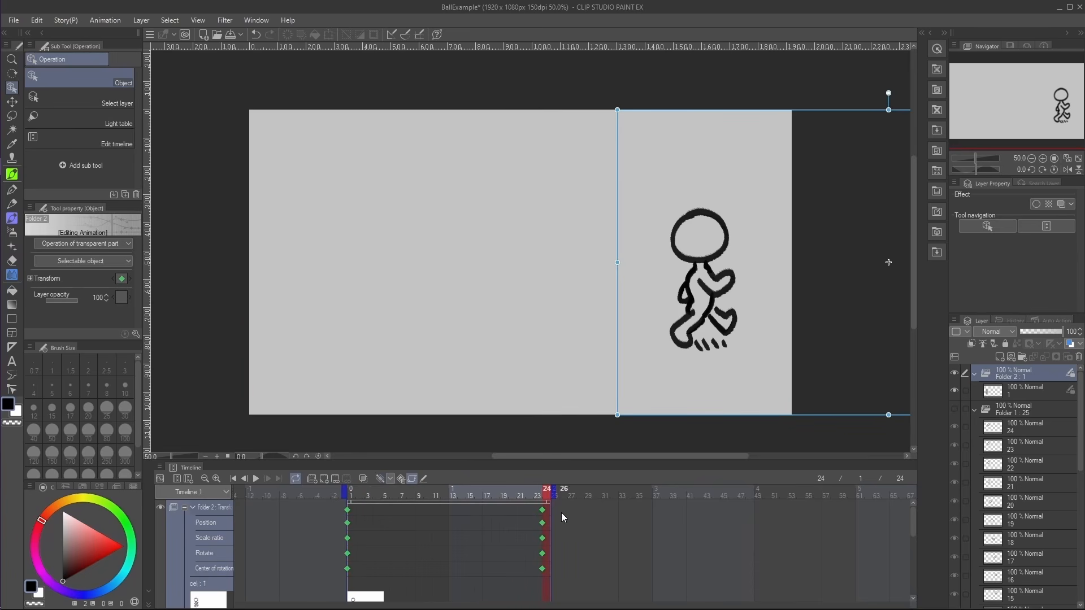
{"action": "left_click", "coordinate": [256, 479]}
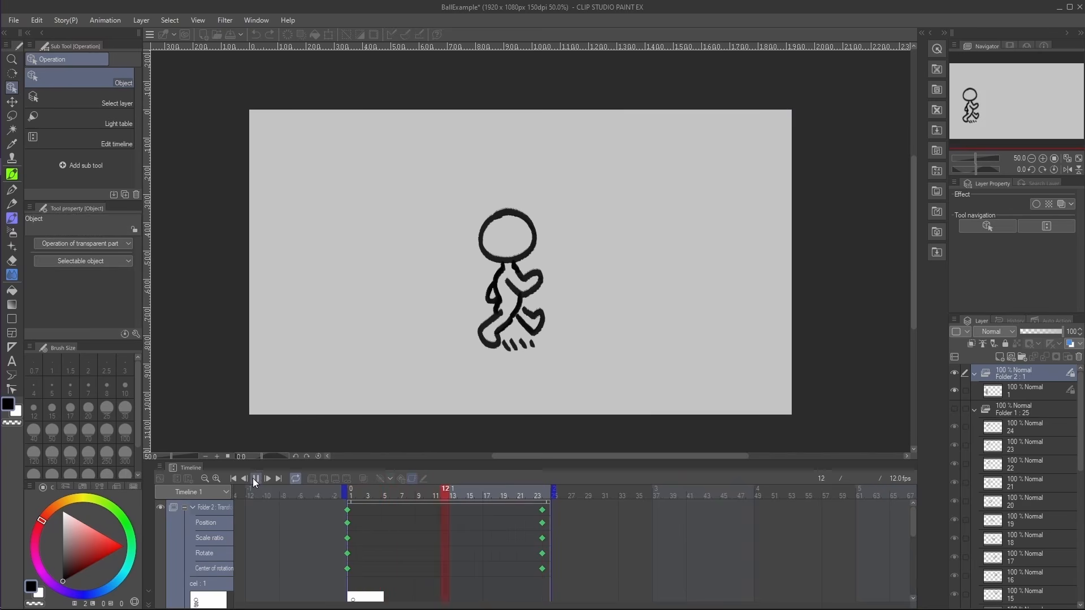
Turn off keyframes on Folder 2 and add a new animation cel at frame 3.
{"action": "left_click", "coordinate": [352, 496]}
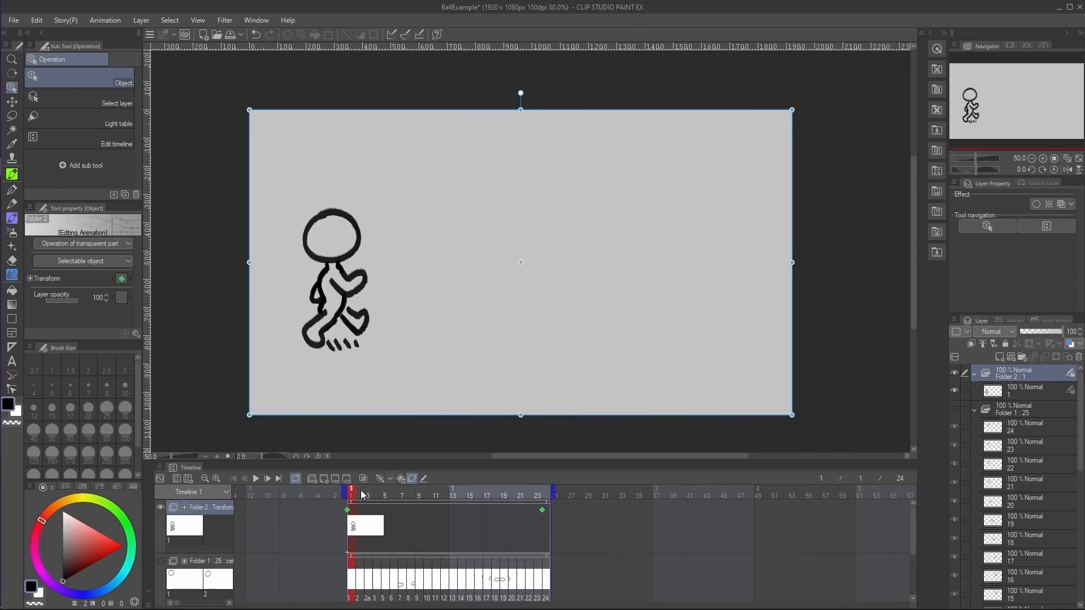
{"action": "mouse_move", "coordinate": [363, 495]}
{"action": "left_mouse_down"}
{"action": "mouse_move", "coordinate": [428, 493]}
{"action": "mouse_move", "coordinate": [374, 495]}
{"action": "mouse_move", "coordinate": [423, 503]}
{"action": "mouse_move", "coordinate": [368, 504]}
{"action": "left_mouse_up"}
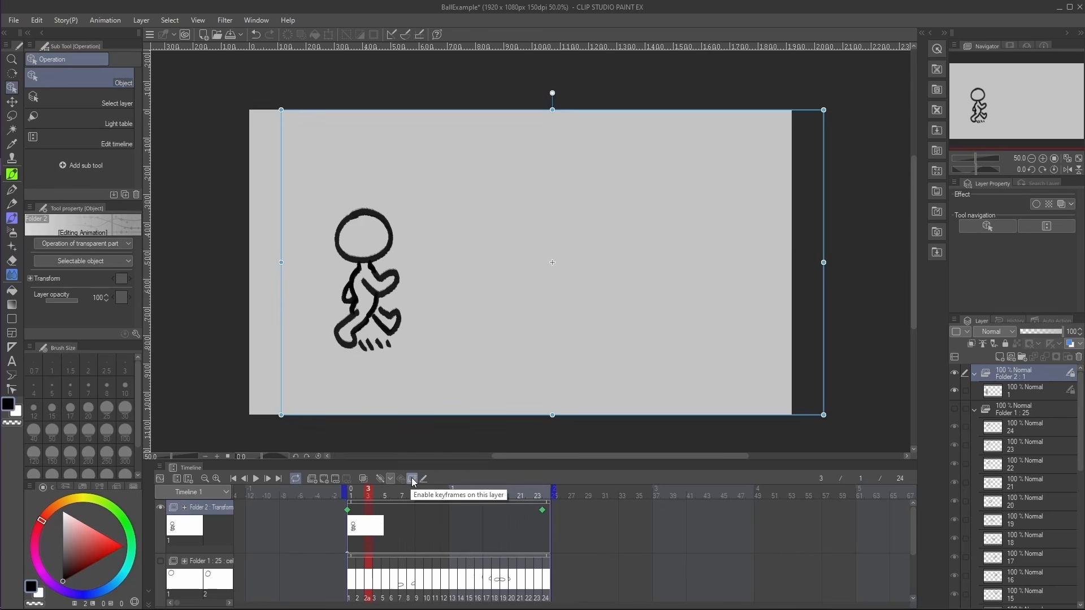
{"action": "left_click", "coordinate": [412, 481]}
{"action": "left_click", "coordinate": [370, 525]}
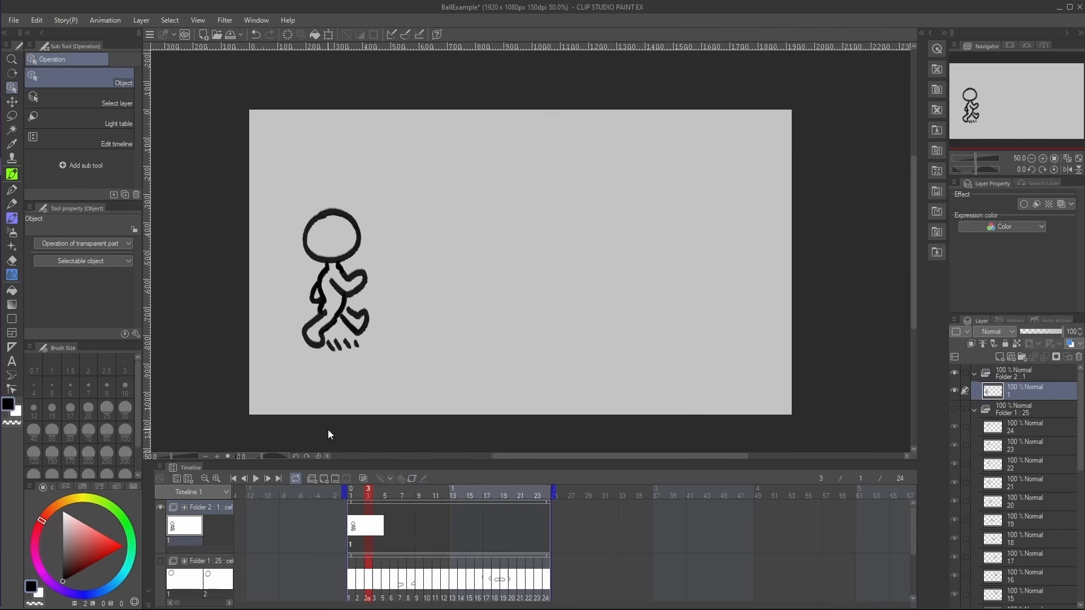
{"action": "left_click", "coordinate": [322, 478]}
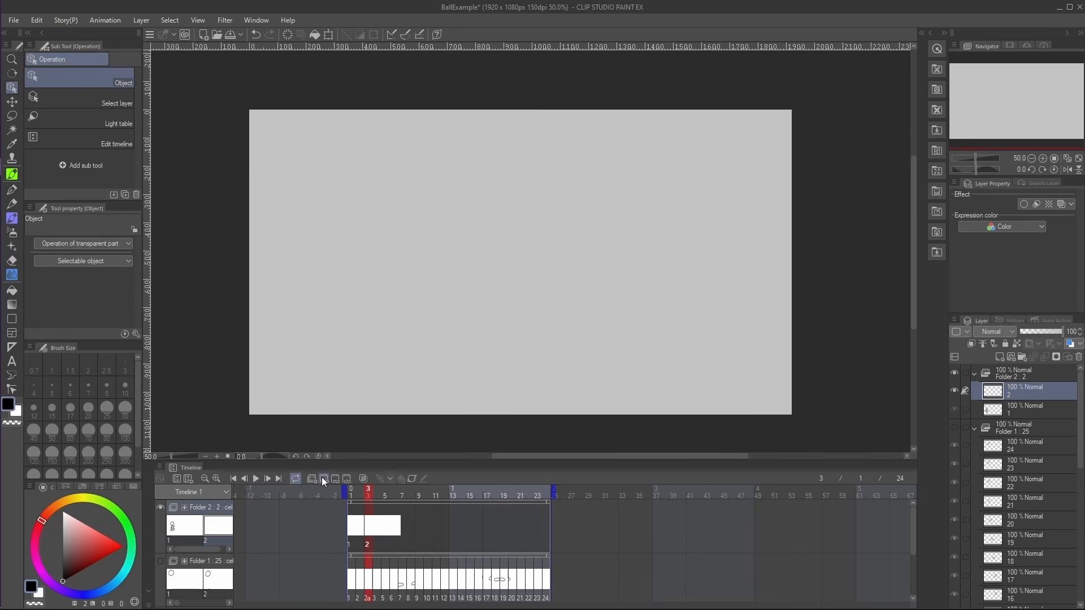
Enable onion skin, draw the stick figure's second pose on cel 2 with the pencil, and go to frame 7.
{"action": "left_click", "coordinate": [363, 479]}
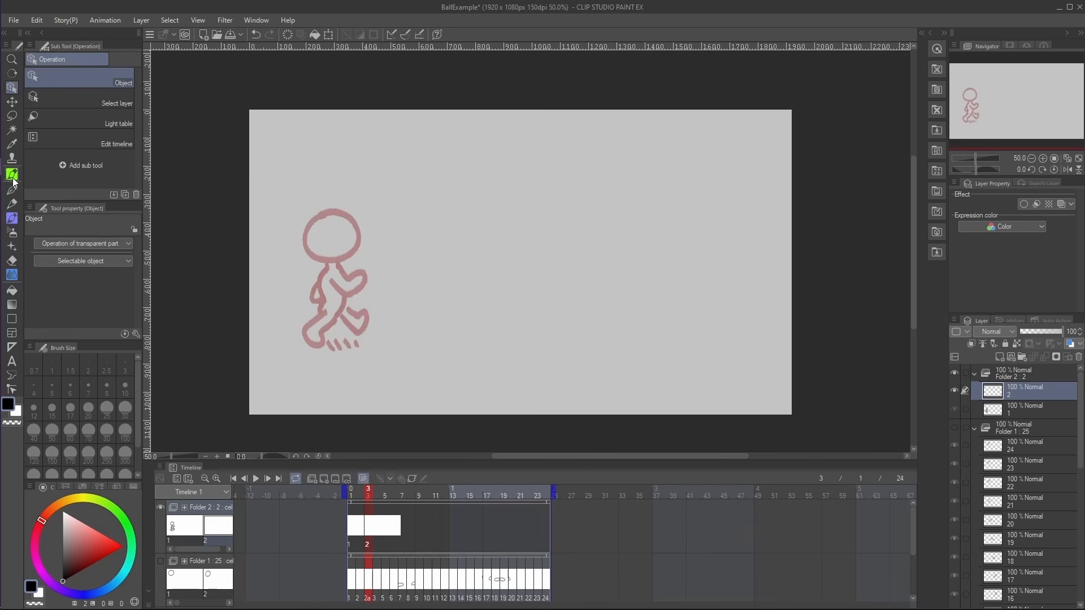
{"action": "left_click", "coordinate": [12, 204]}
{"action": "left_click_drag", "start_coordinate": [330, 202], "coordinate": [331, 202]}
{"action": "mouse_move", "coordinate": [327, 261]}
{"action": "left_mouse_down"}
{"action": "mouse_move", "coordinate": [341, 263]}
{"action": "mouse_move", "coordinate": [323, 321]}
{"action": "left_mouse_up"}
{"action": "left_click_drag", "start_coordinate": [324, 308], "coordinate": [344, 342]}
{"action": "left_click", "coordinate": [401, 493]}
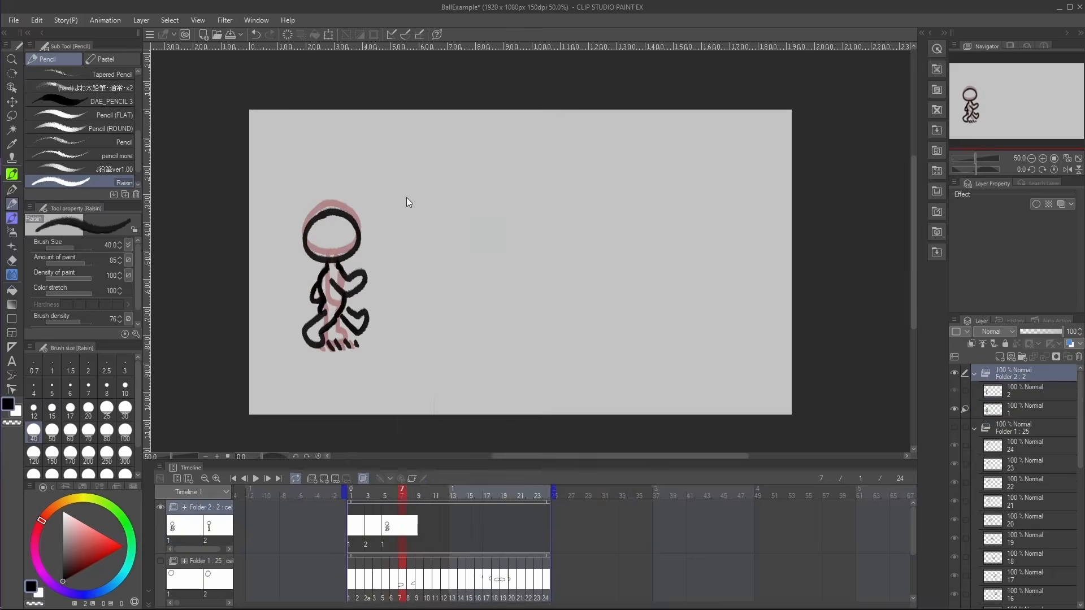
Alternate cels 1 and 2 every two frames through frame 24 on Folder 2, turn off onion skin, and return to frame 1.
{"action": "right_click", "coordinate": [421, 501]}
{"action": "left_click", "coordinate": [435, 184]}
{"action": "right_click", "coordinate": [454, 500]}
{"action": "left_click", "coordinate": [468, 185]}
{"action": "right_click", "coordinate": [471, 501]}
{"action": "left_click", "coordinate": [486, 197]}
{"action": "left_click", "coordinate": [363, 479]}
{"action": "left_click_drag", "start_coordinate": [360, 494], "coordinate": [452, 495]}
{"action": "left_click", "coordinate": [350, 506]}
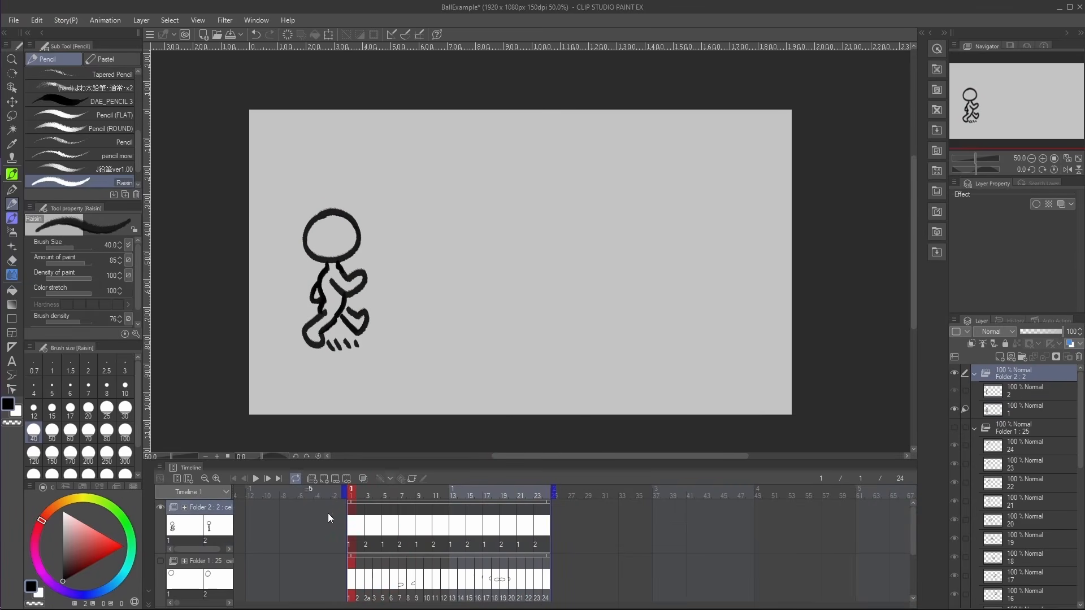
Turn keyframes back on for Folder 2 and play back the running stick figure.
{"action": "left_click", "coordinate": [412, 480]}
{"action": "left_click", "coordinate": [255, 478]}
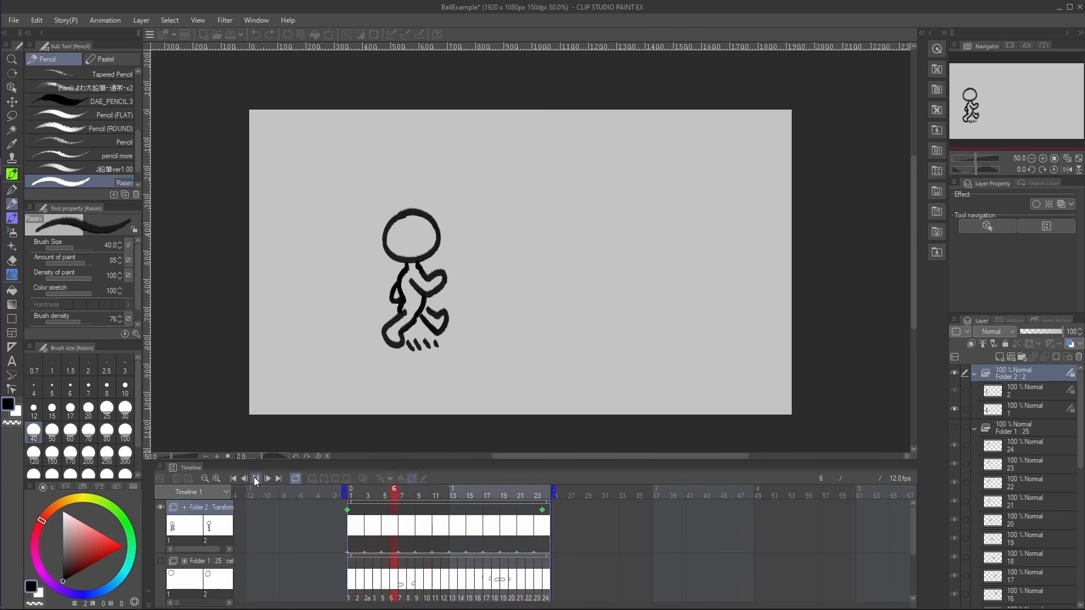
{"action": "left_click", "coordinate": [254, 478]}
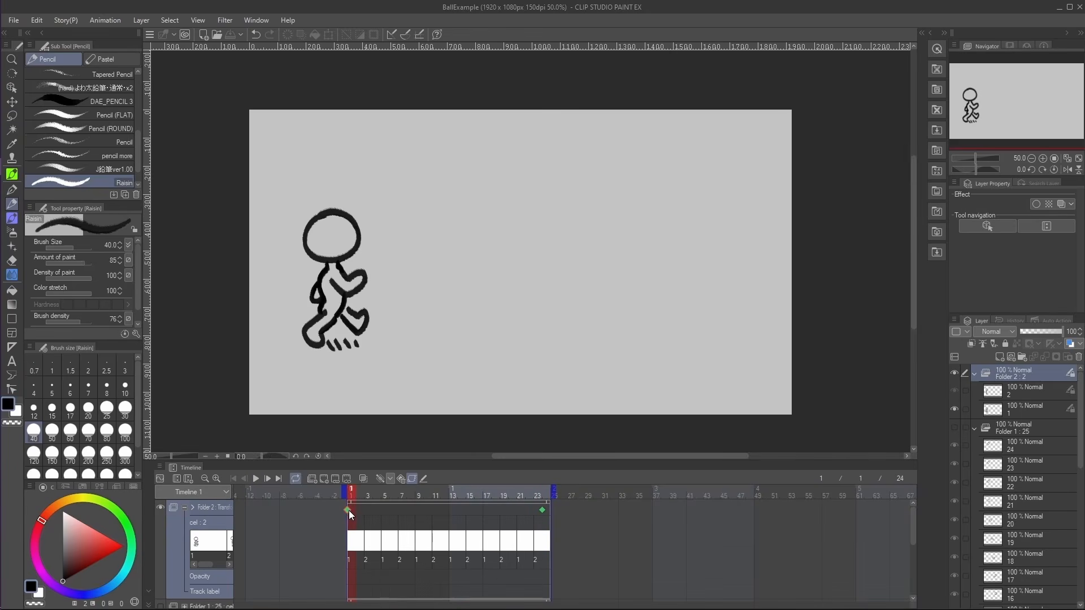
Copy the stick figure folder's frame 1 keyframe, paste it at frame 12, and delete the pasted keyframe.
{"action": "right_click", "coordinate": [348, 510]}
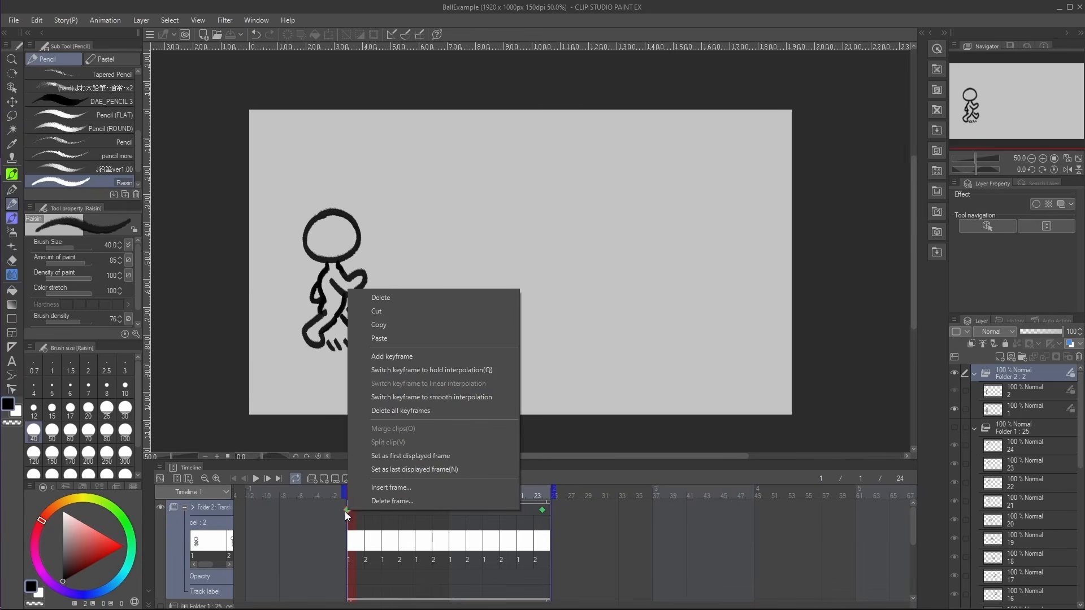
{"action": "left_click", "coordinate": [460, 396]}
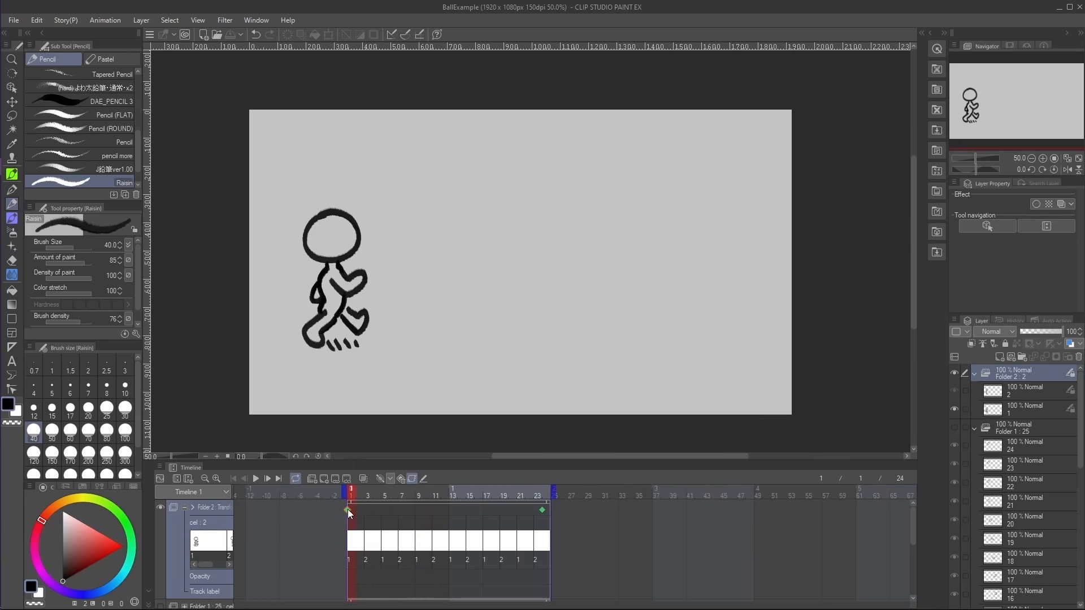
{"action": "right_click", "coordinate": [348, 510]}
{"action": "left_click", "coordinate": [388, 324]}
{"action": "left_click", "coordinate": [443, 507]}
{"action": "right_click", "coordinate": [443, 510]}
{"action": "left_click", "coordinate": [487, 334]}
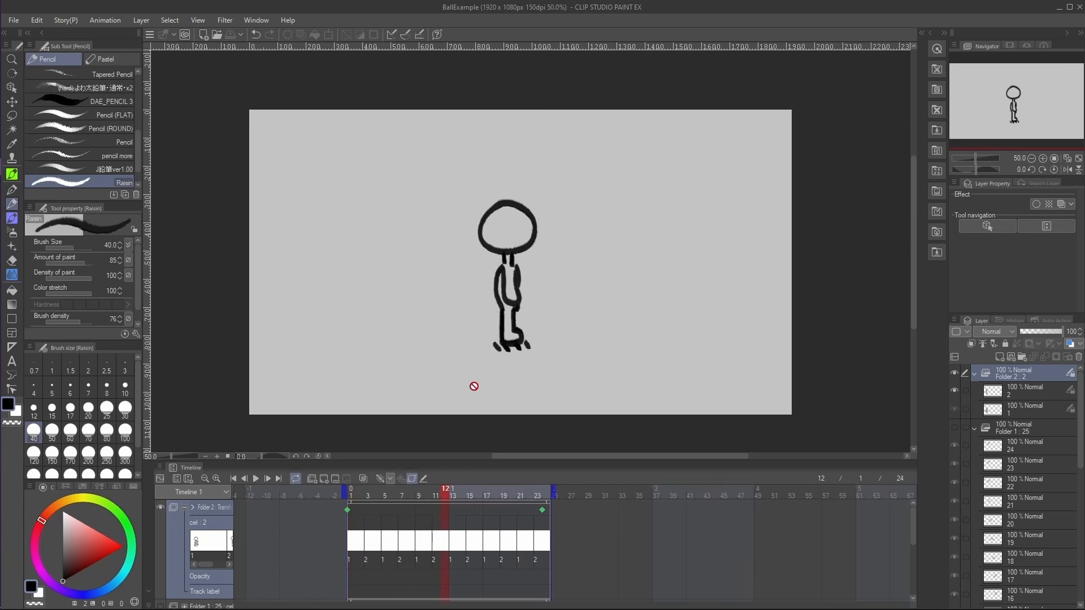
{"action": "mouse_move", "coordinate": [443, 510]}
{"action": "left_mouse_down"}
{"action": "mouse_move", "coordinate": [409, 508]}
{"action": "mouse_move", "coordinate": [464, 513]}
{"action": "mouse_move", "coordinate": [422, 513]}
{"action": "mouse_move", "coordinate": [441, 510]}
{"action": "left_mouse_up"}
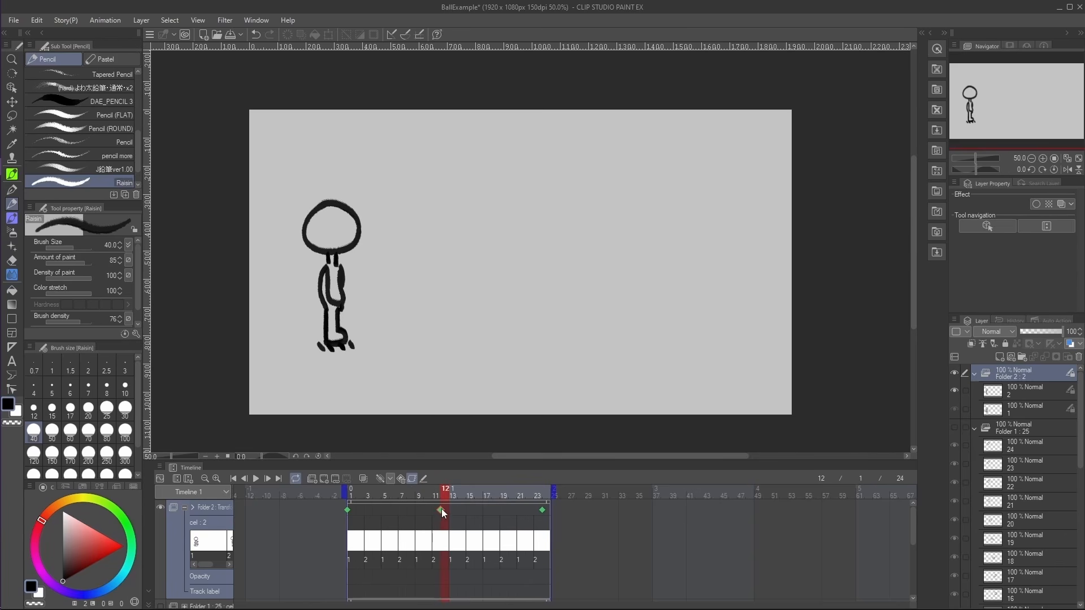
{"action": "left_click", "coordinate": [399, 480]}
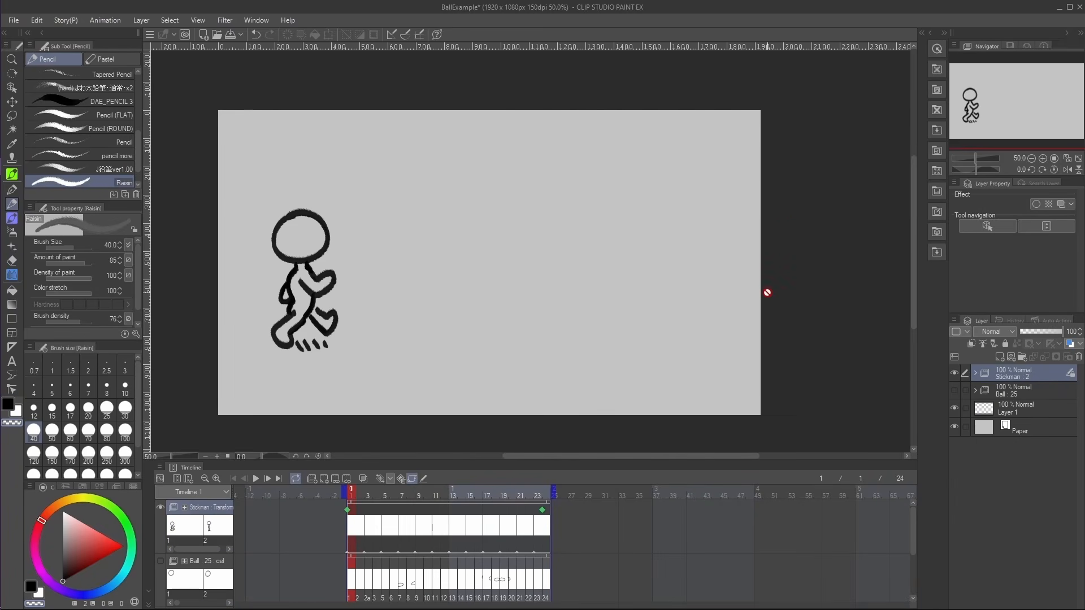
Create a 2D camera folder and move the Stickman folder, Ball folder and Layer 1 into it.
{"action": "left_click", "coordinate": [106, 19]}
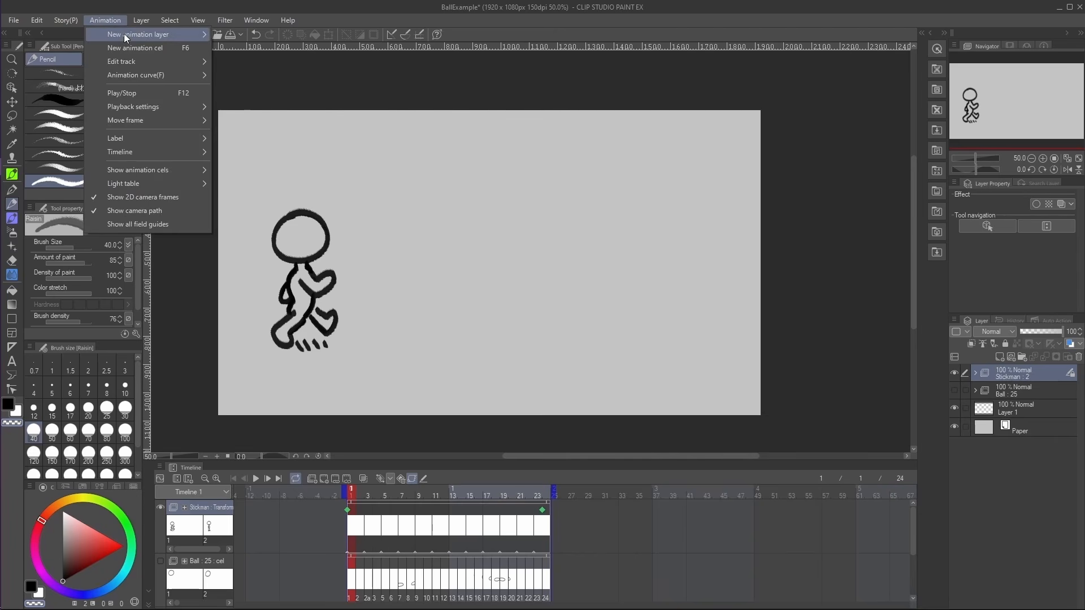
{"action": "mouse_move", "coordinate": [123, 33]}
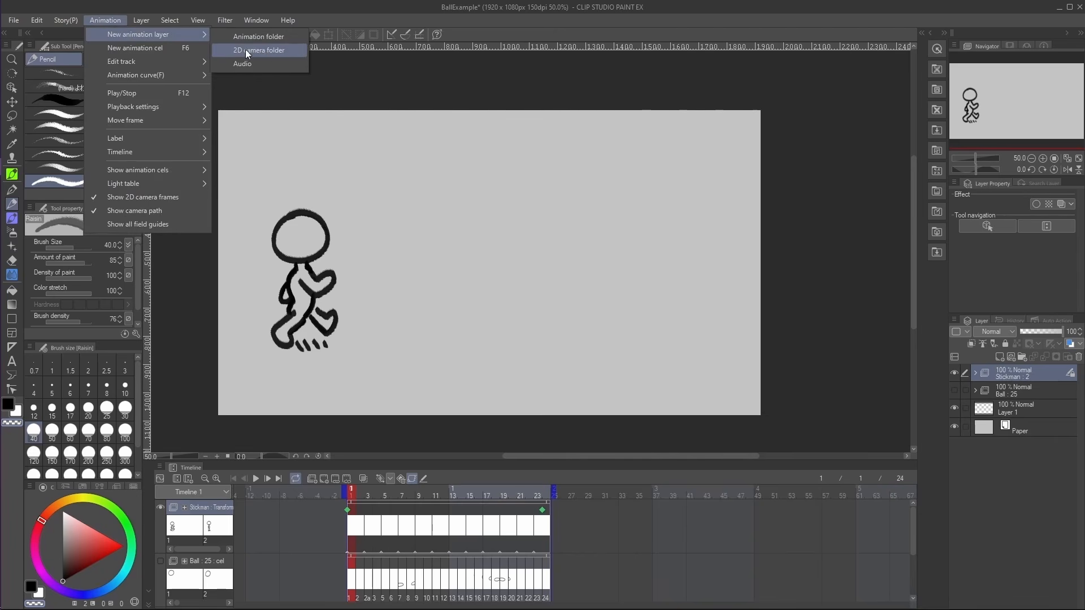
{"action": "left_click", "coordinate": [279, 50]}
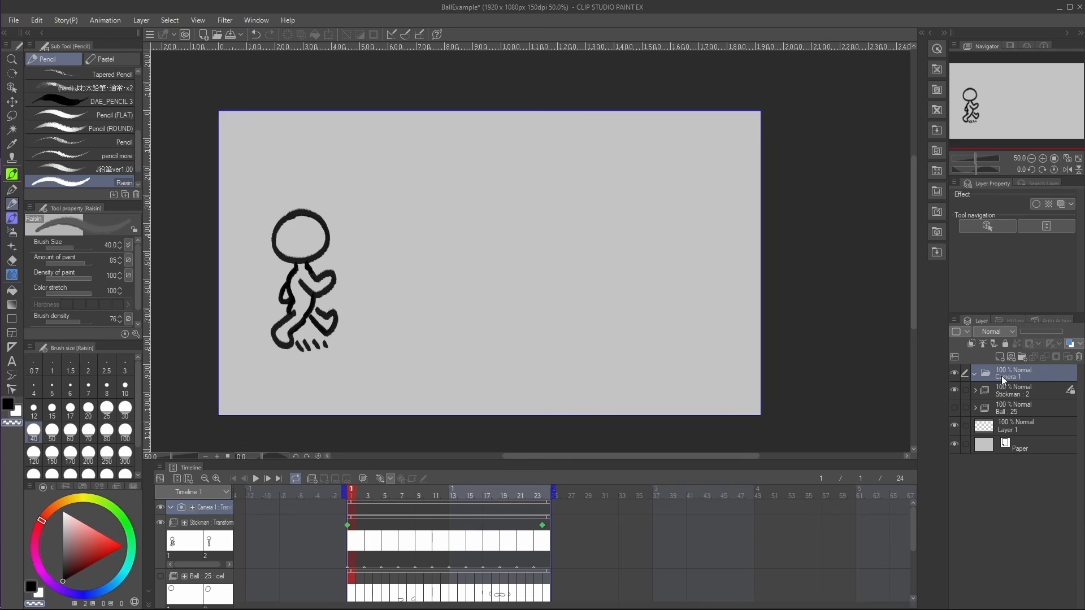
{"action": "left_click", "coordinate": [1007, 392]}
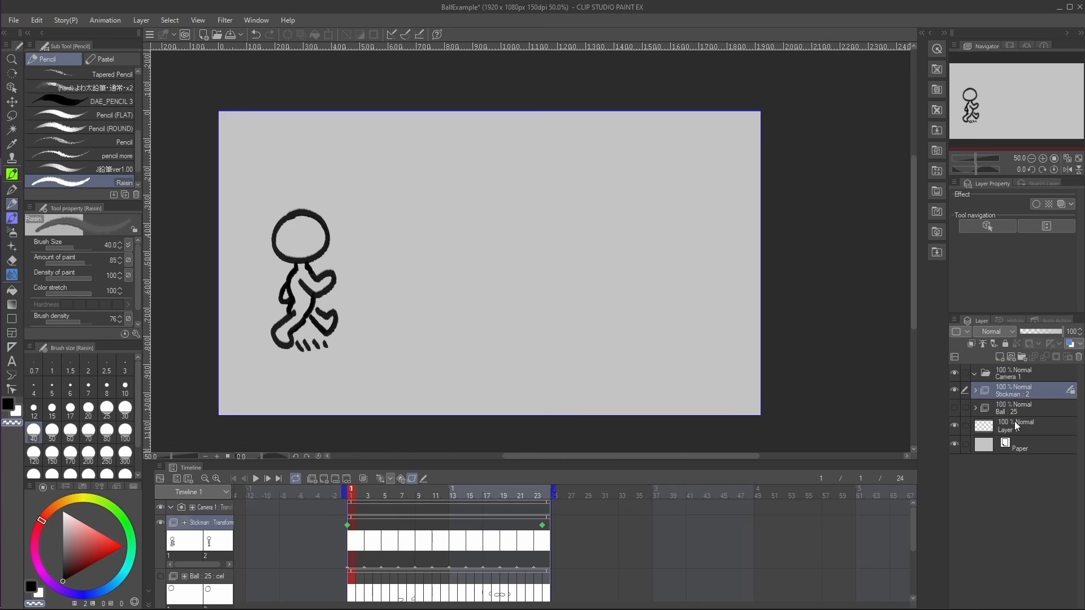
{"action": "left_click", "coordinate": [1016, 423], "text": "shift"}
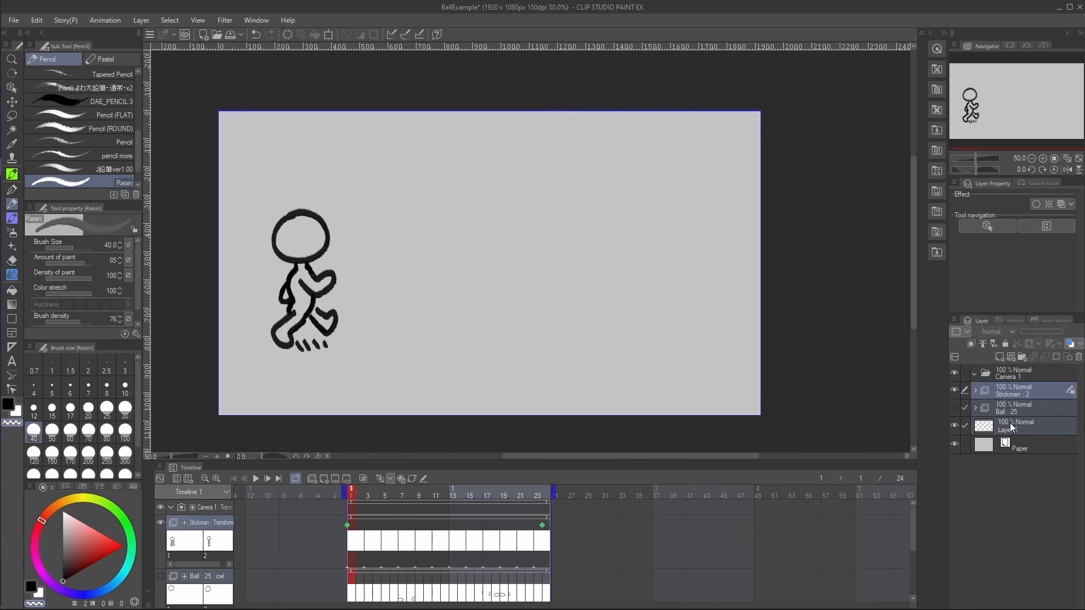
{"action": "left_click_drag", "start_coordinate": [1016, 390], "coordinate": [1015, 372]}
Add keyframes to the Camera 1 folder at frames 1 and 13.
{"action": "left_click", "coordinate": [1009, 374]}
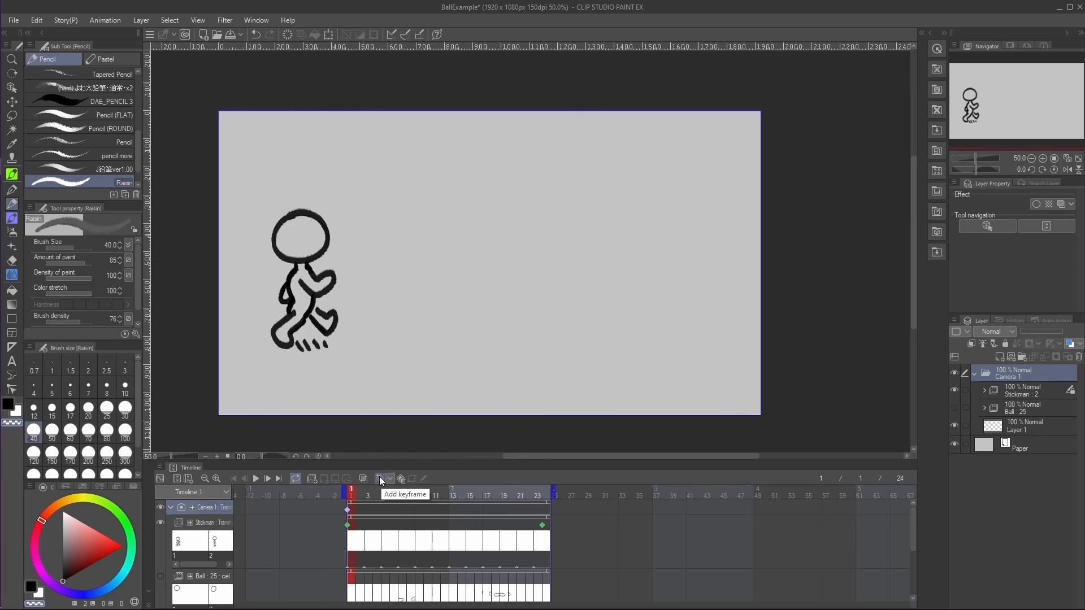
{"action": "right_click", "coordinate": [347, 510]}
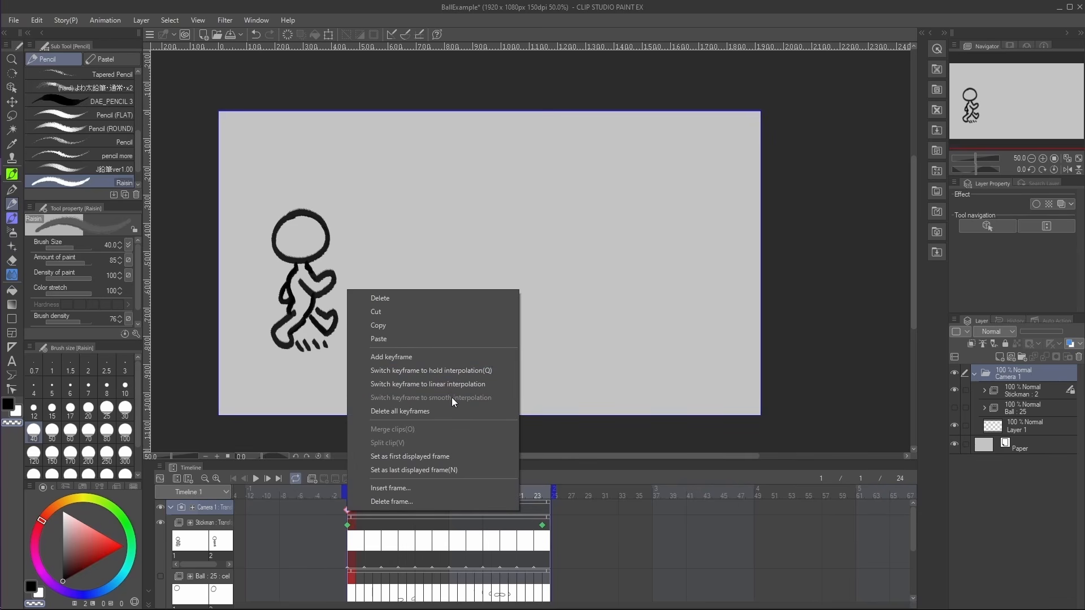
{"action": "left_click", "coordinate": [321, 511]}
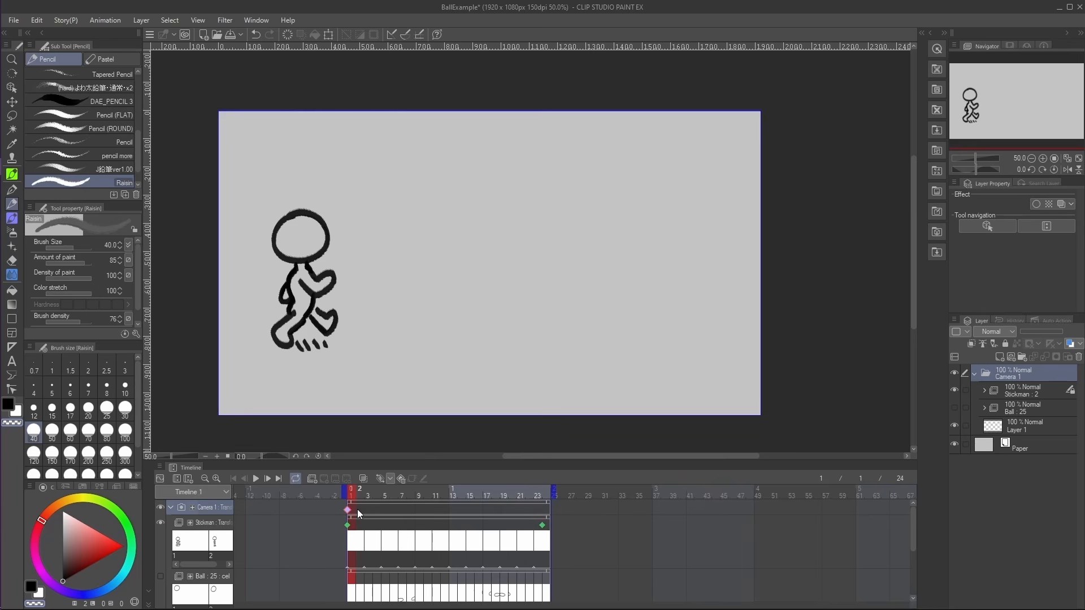
{"action": "left_click_drag", "start_coordinate": [364, 490], "coordinate": [545, 501]}
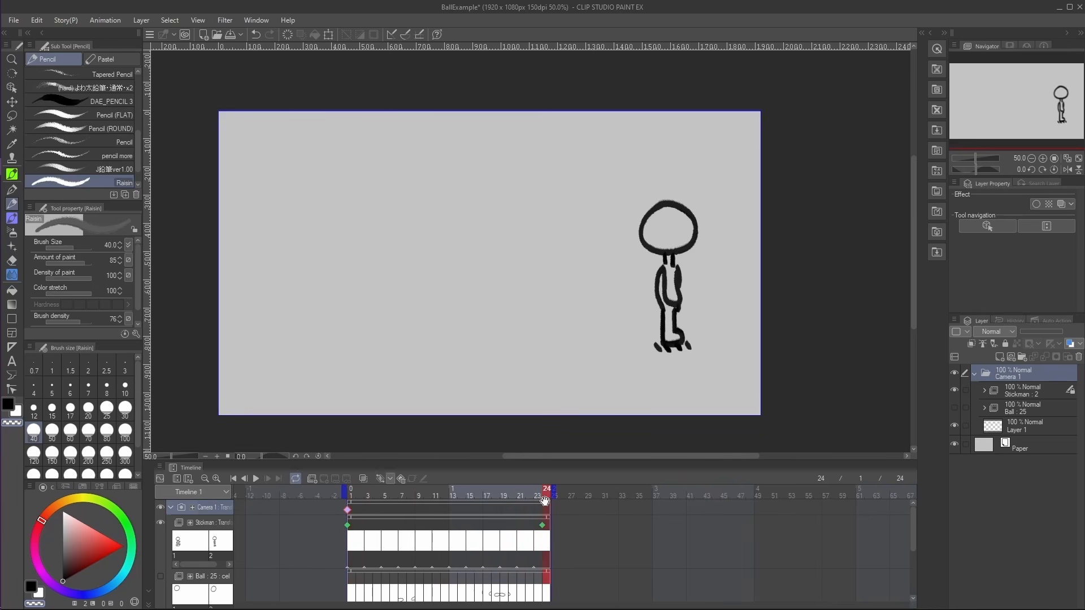
{"action": "left_click", "coordinate": [454, 493]}
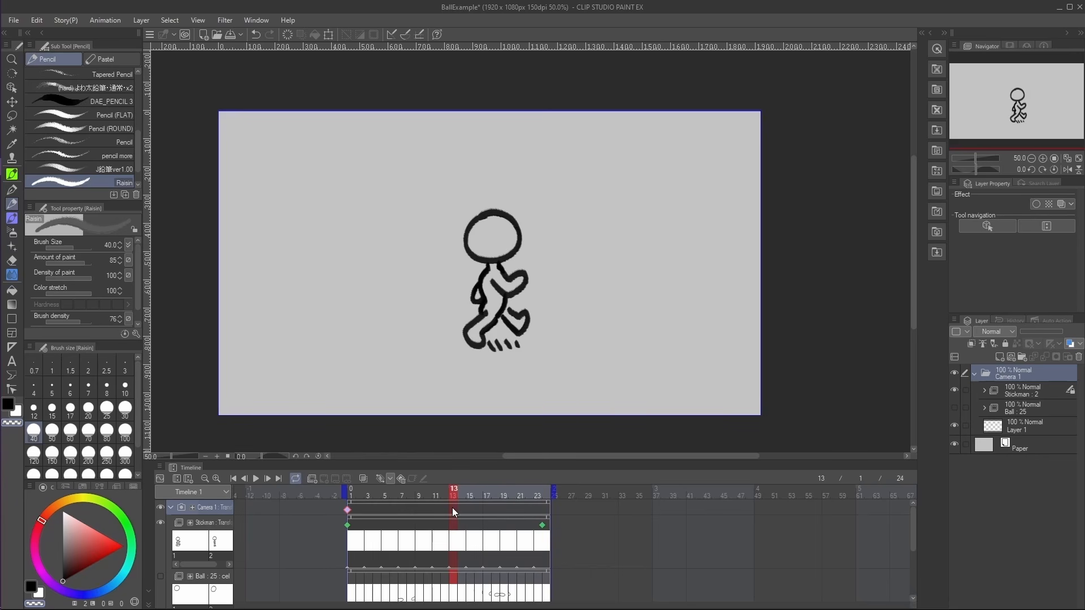
{"action": "left_click", "coordinate": [379, 478]}
Shrink the camera frame around the stick figure at frame 13 from its corners, using the Object sub tool.
{"action": "left_click", "coordinate": [12, 87]}
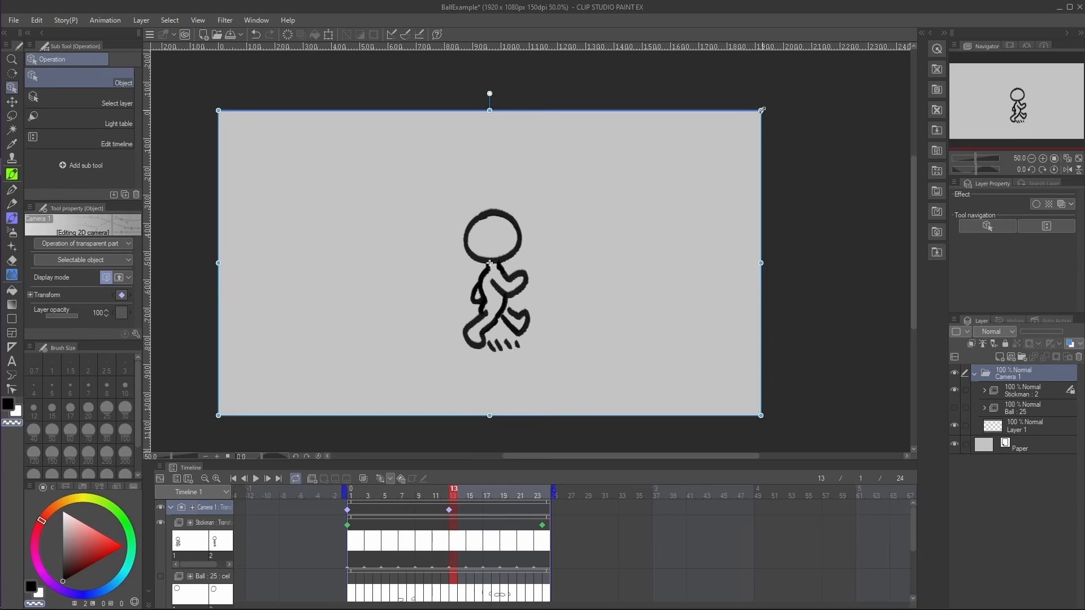
{"action": "left_click_drag", "start_coordinate": [762, 109], "coordinate": [666, 164]}
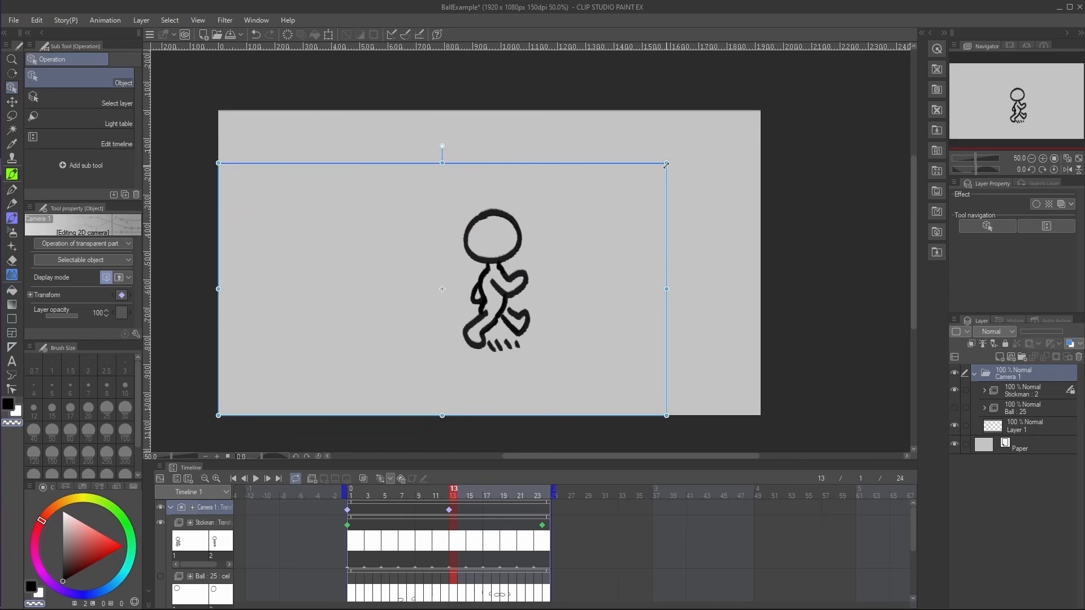
{"action": "key", "text": "ctrl+z"}
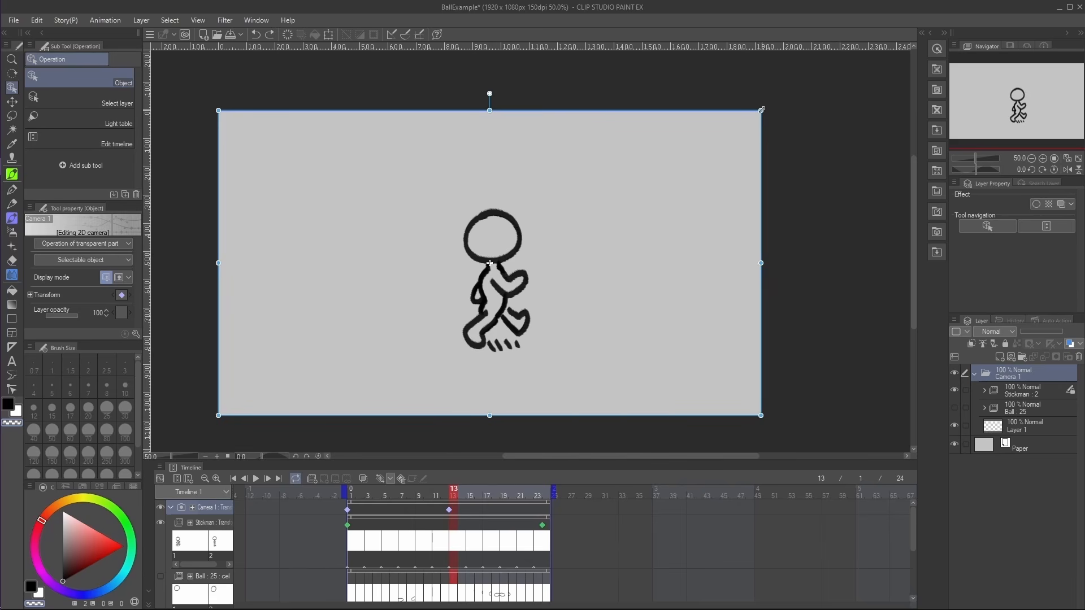
{"action": "left_click_drag", "start_coordinate": [761, 109], "coordinate": [603, 220]}
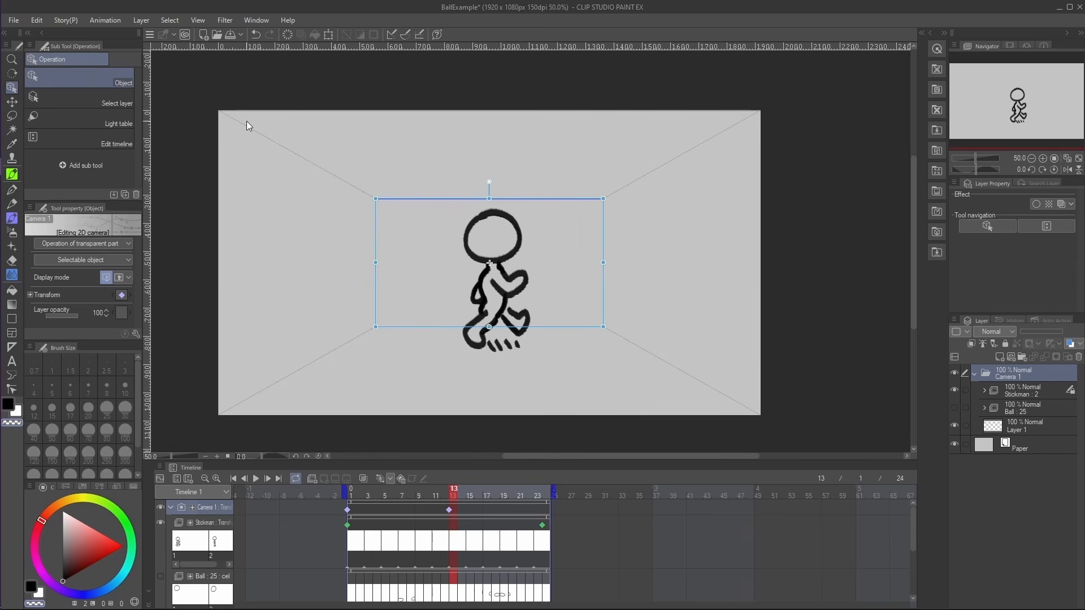
Add a Camera 1 keyframe at frame 24, move the camera frame sideways onto the stick figure, and play back the animation.
{"action": "left_click", "coordinate": [463, 496]}
{"action": "left_click", "coordinate": [543, 491]}
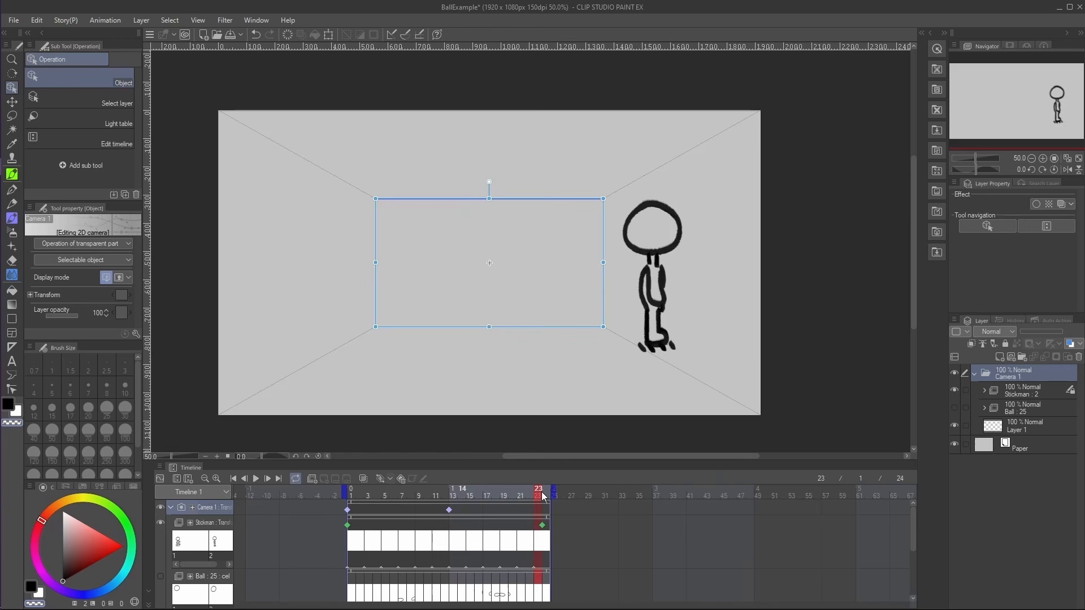
{"action": "left_click", "coordinate": [379, 478]}
{"action": "left_click_drag", "start_coordinate": [505, 201], "coordinate": [663, 211]}
{"action": "left_click", "coordinate": [273, 498]}
{"action": "left_click", "coordinate": [255, 479]}
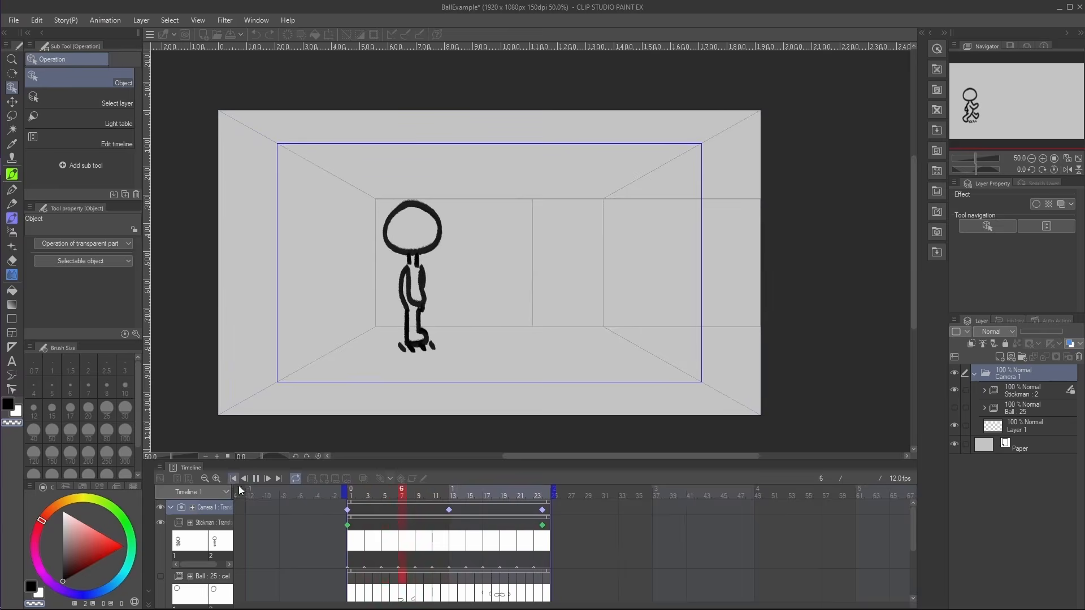
{"action": "left_click", "coordinate": [257, 480]}
{"action": "left_click", "coordinate": [350, 497]}
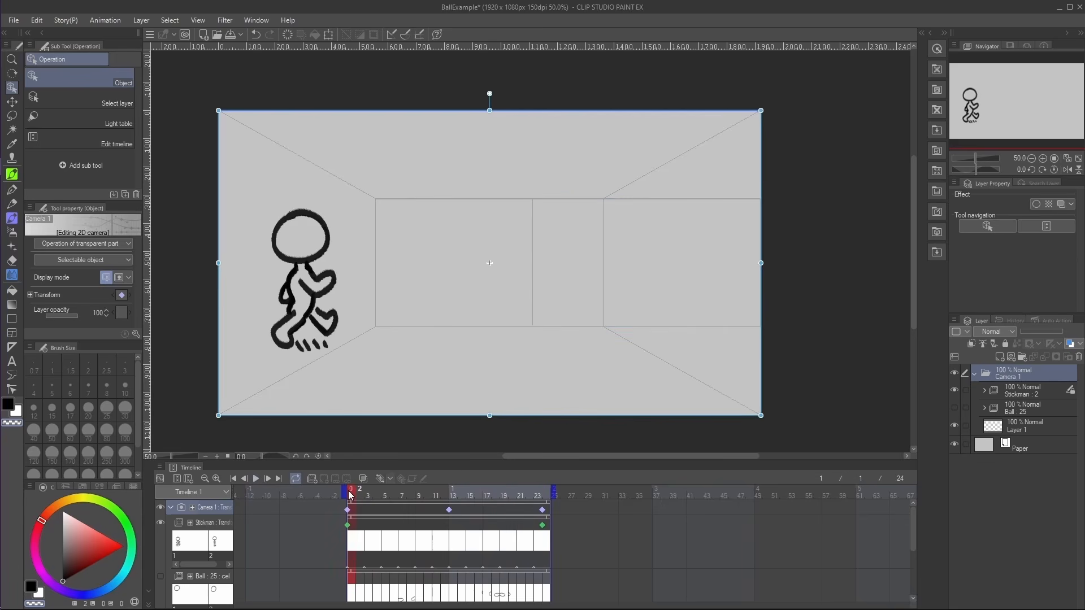
Enable Render 2D camera in the playback settings and play back the animation through the camera.
{"action": "left_click", "coordinate": [106, 19]}
{"action": "mouse_move", "coordinate": [143, 106]}
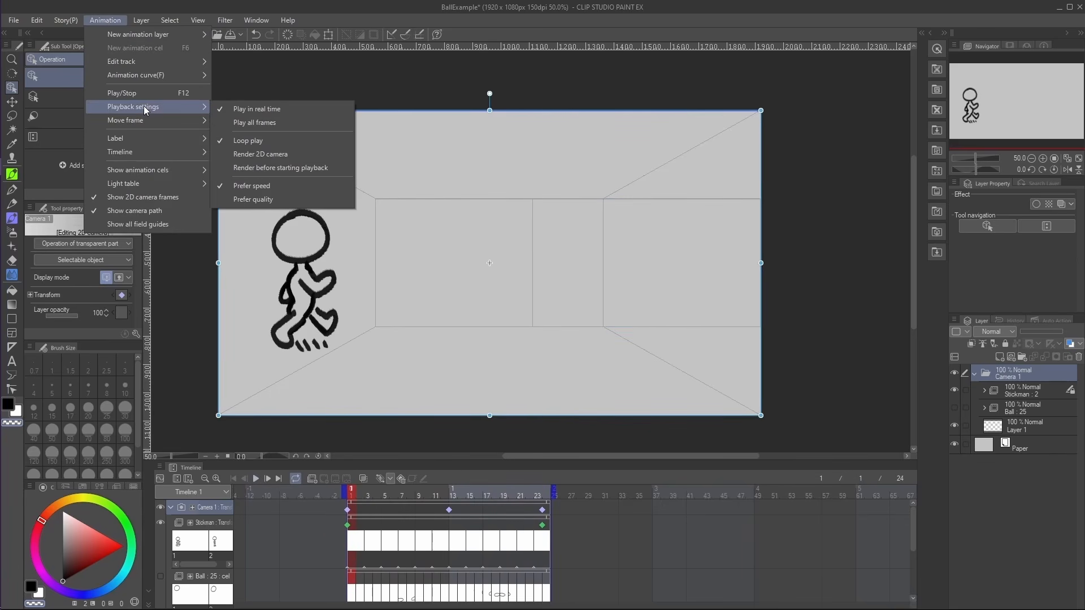
{"action": "left_click", "coordinate": [281, 156]}
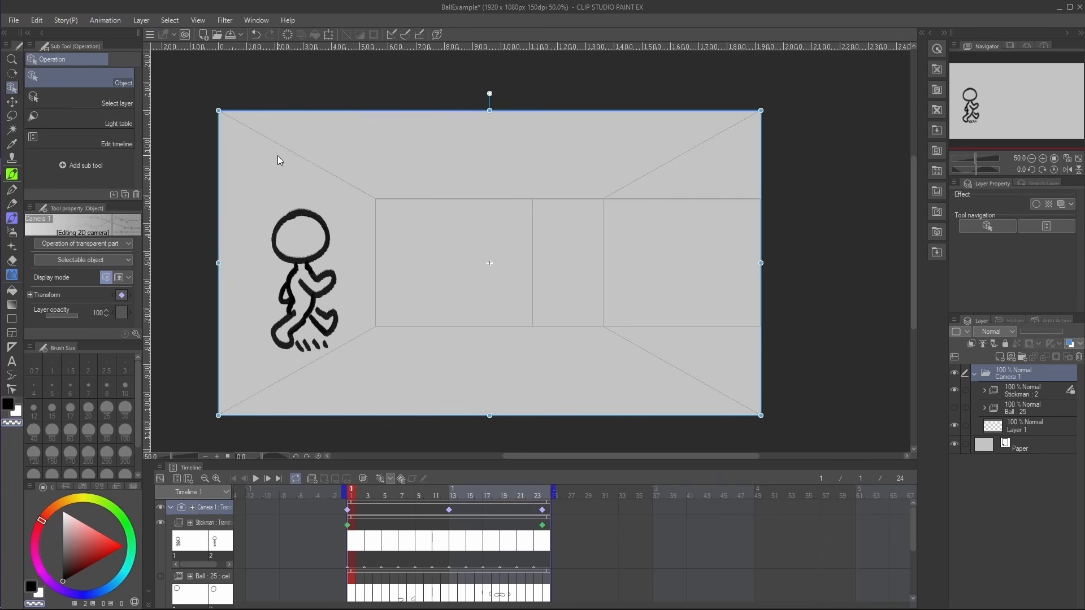
{"action": "left_click", "coordinate": [256, 478]}
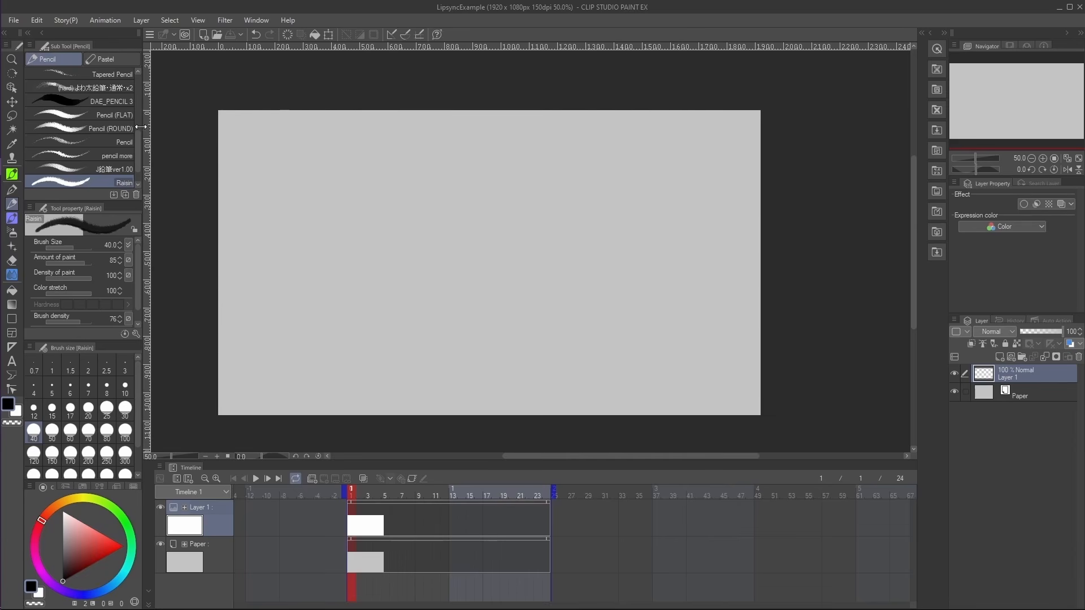
Import the audio file golly.wav into the LipsyncExample project and shift its clip to start at frame 6.
{"action": "left_click", "coordinate": [15, 26]}
{"action": "mouse_move", "coordinate": [130, 252]}
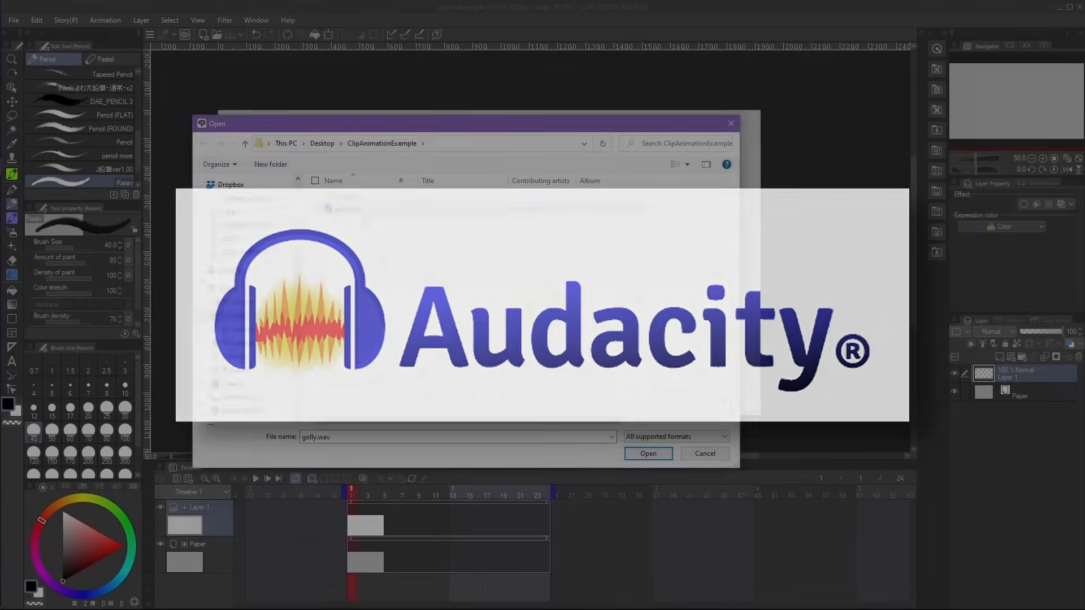
{"action": "left_click", "coordinate": [647, 453]}
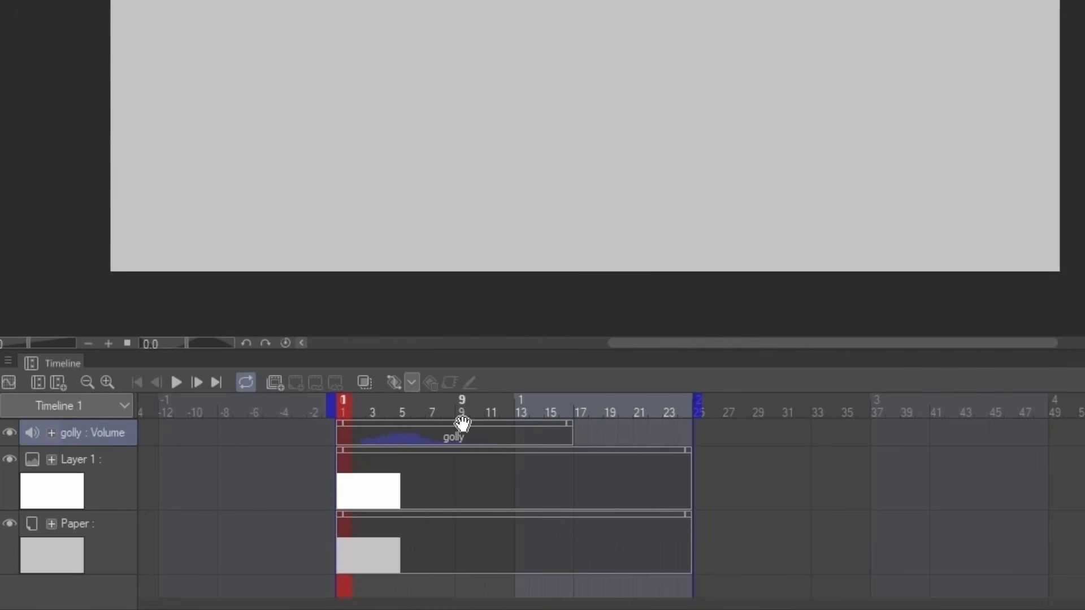
{"action": "left_click_drag", "start_coordinate": [461, 424], "coordinate": [535, 423]}
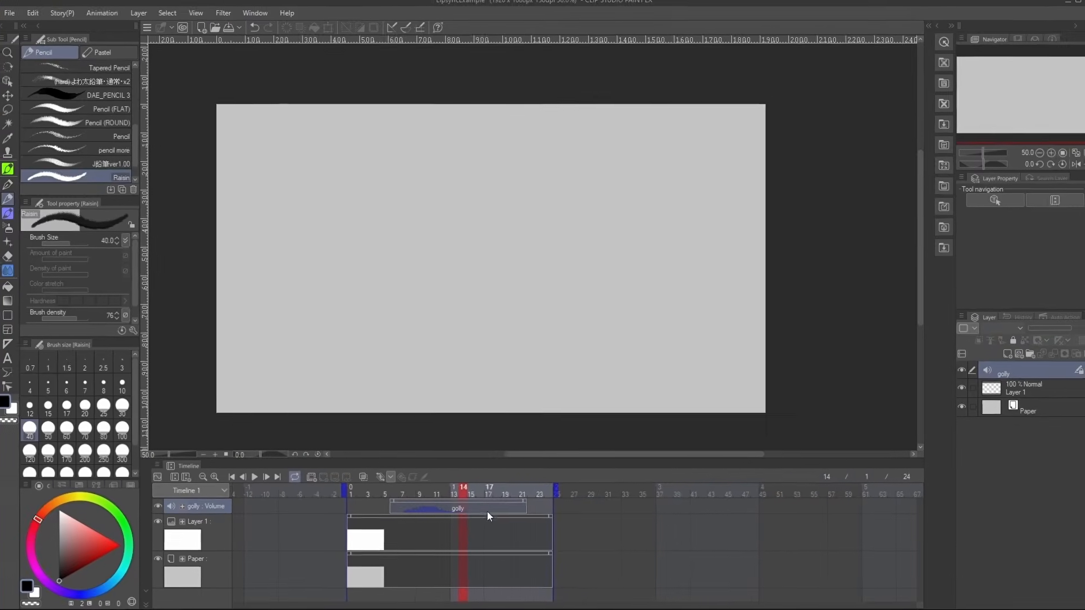
Scrub through the golly audio clip on the timeline and play it back from frame 1.
{"action": "left_click", "coordinate": [401, 491]}
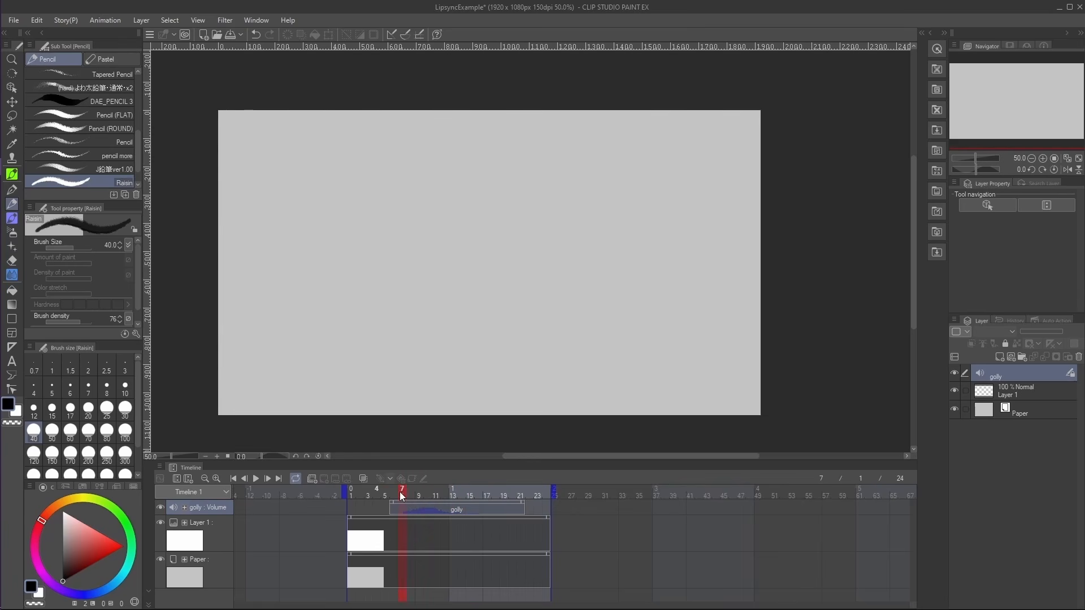
{"action": "left_click_drag", "start_coordinate": [421, 491], "coordinate": [461, 494]}
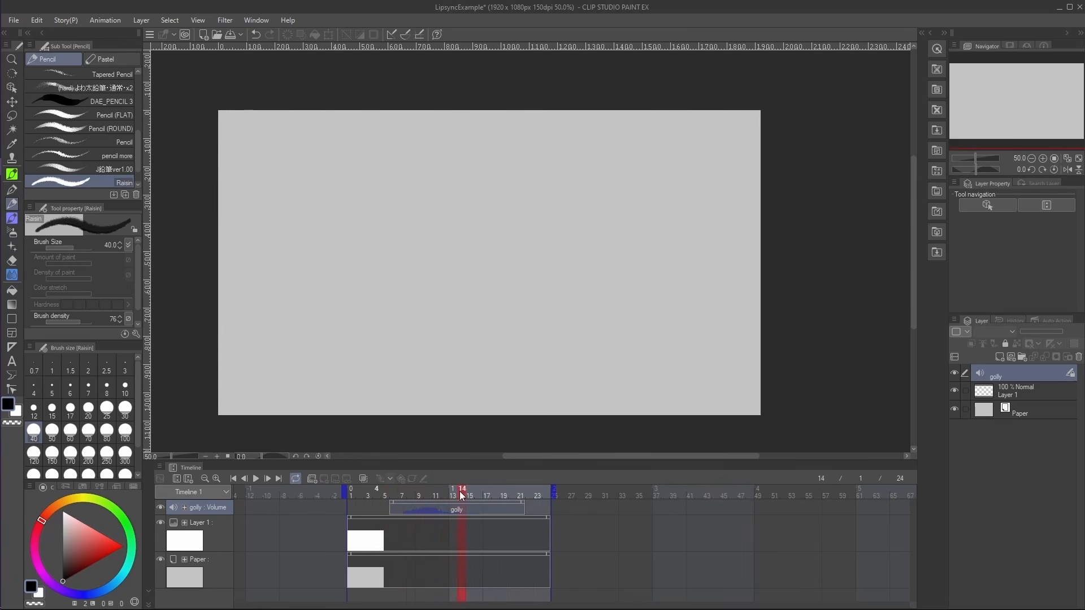
{"action": "left_click_drag", "start_coordinate": [395, 492], "coordinate": [347, 493]}
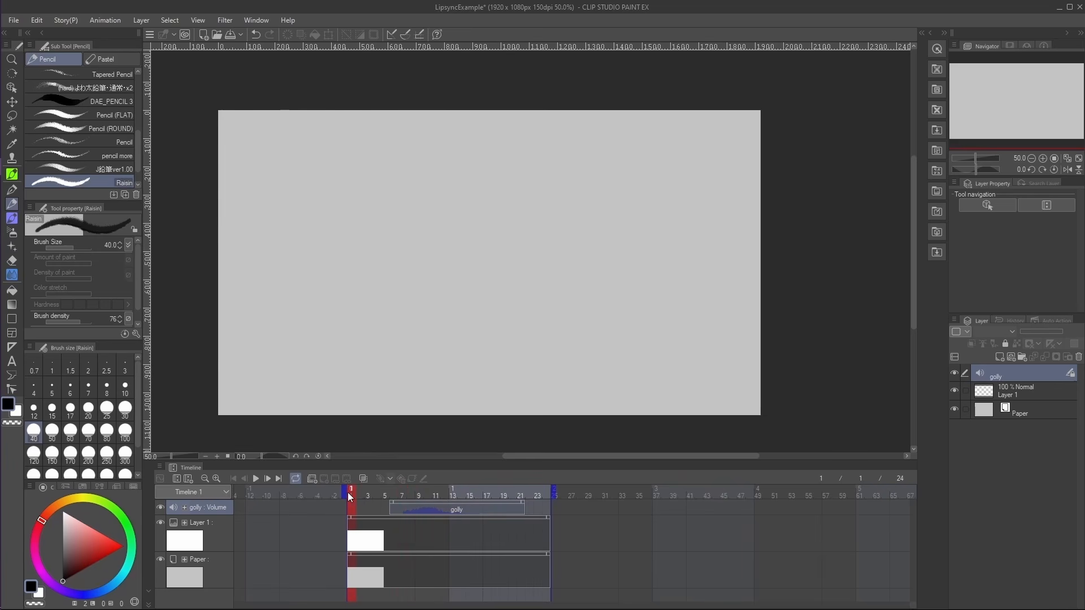
{"action": "left_click", "coordinate": [256, 479]}
{"action": "left_click", "coordinate": [254, 477]}
Create a new animation folder above Layer 1 with cel 1 assigned at frame 1.
{"action": "left_click", "coordinate": [311, 479]}
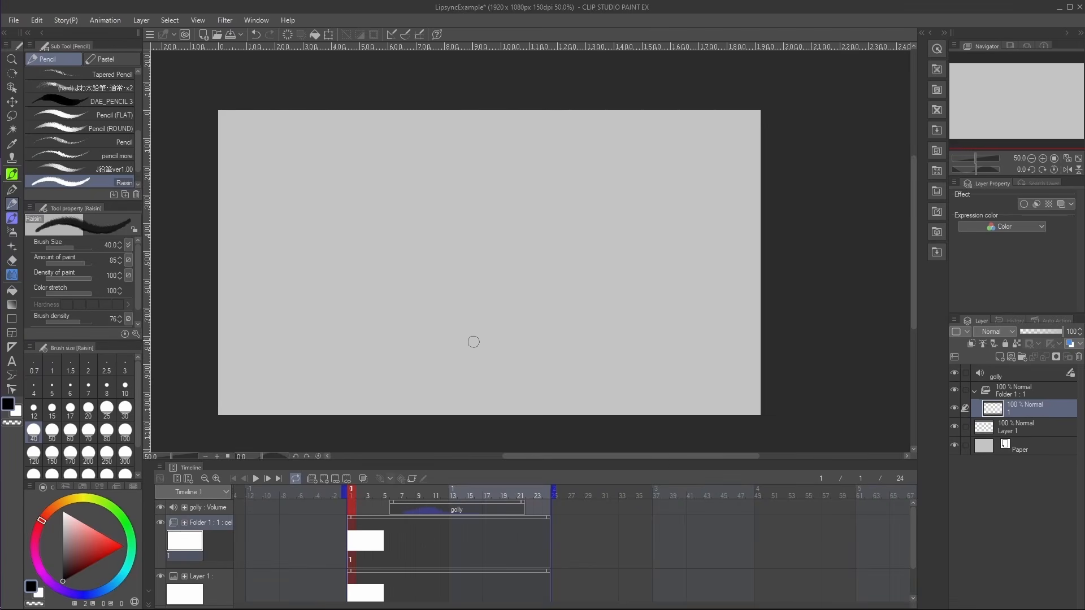
With the J鉛筆ver1.00 pencil, sketch the character's head with face guides, torso and long ponytail on the cel at frame 1.
{"action": "left_click", "coordinate": [110, 169]}
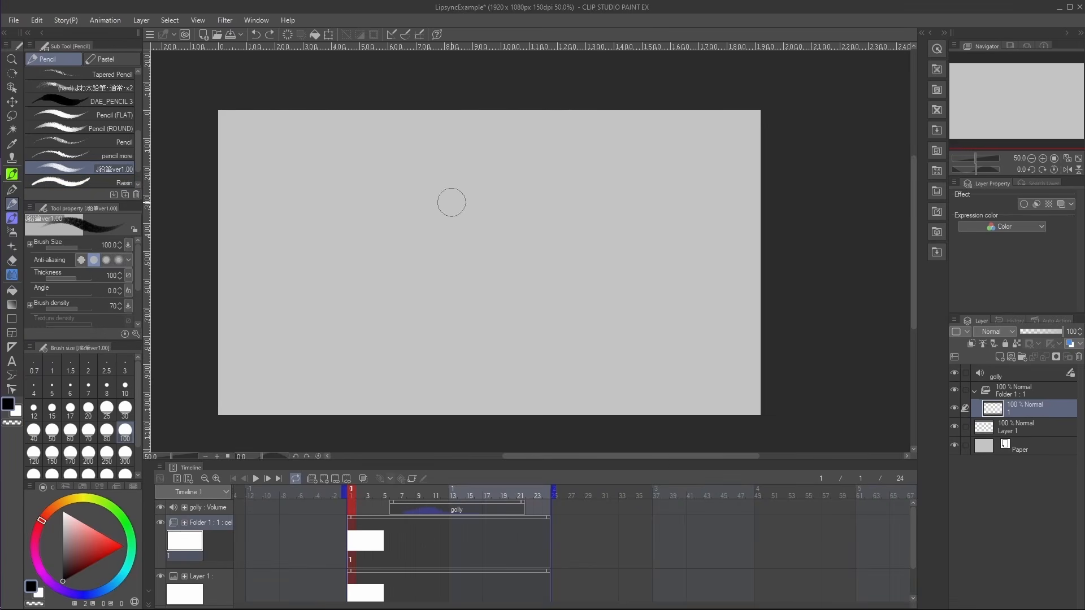
{"action": "left_click_drag", "start_coordinate": [444, 205], "coordinate": [452, 272]}
{"action": "mouse_move", "coordinate": [428, 275]}
{"action": "left_mouse_down"}
{"action": "mouse_move", "coordinate": [434, 332]}
{"action": "mouse_move", "coordinate": [489, 330]}
{"action": "left_mouse_up"}
{"action": "left_click_drag", "start_coordinate": [497, 266], "coordinate": [505, 328]}
{"action": "mouse_move", "coordinate": [498, 264]}
{"action": "left_mouse_down"}
{"action": "mouse_move", "coordinate": [503, 328]}
{"action": "mouse_move", "coordinate": [496, 303]}
{"action": "mouse_move", "coordinate": [476, 333]}
{"action": "left_mouse_up"}
{"action": "left_click_drag", "start_coordinate": [430, 272], "coordinate": [427, 334]}
{"action": "left_click_drag", "start_coordinate": [462, 195], "coordinate": [460, 264]}
{"action": "left_click_drag", "start_coordinate": [415, 232], "coordinate": [503, 229]}
{"action": "left_click_drag", "start_coordinate": [458, 195], "coordinate": [452, 266]}
{"action": "mouse_move", "coordinate": [432, 189]}
{"action": "left_mouse_down"}
{"action": "mouse_move", "coordinate": [552, 243]}
{"action": "mouse_move", "coordinate": [560, 271]}
{"action": "left_mouse_up"}
{"action": "left_click_drag", "start_coordinate": [556, 274], "coordinate": [511, 257]}
Add the arms, legs and forward-swept bangs to the character on the frame 1 cel.
{"action": "left_click_drag", "start_coordinate": [421, 280], "coordinate": [400, 317]}
{"action": "left_click_drag", "start_coordinate": [503, 280], "coordinate": [520, 312]}
{"action": "left_click_drag", "start_coordinate": [442, 339], "coordinate": [432, 367]}
{"action": "left_click_drag", "start_coordinate": [486, 339], "coordinate": [479, 367]}
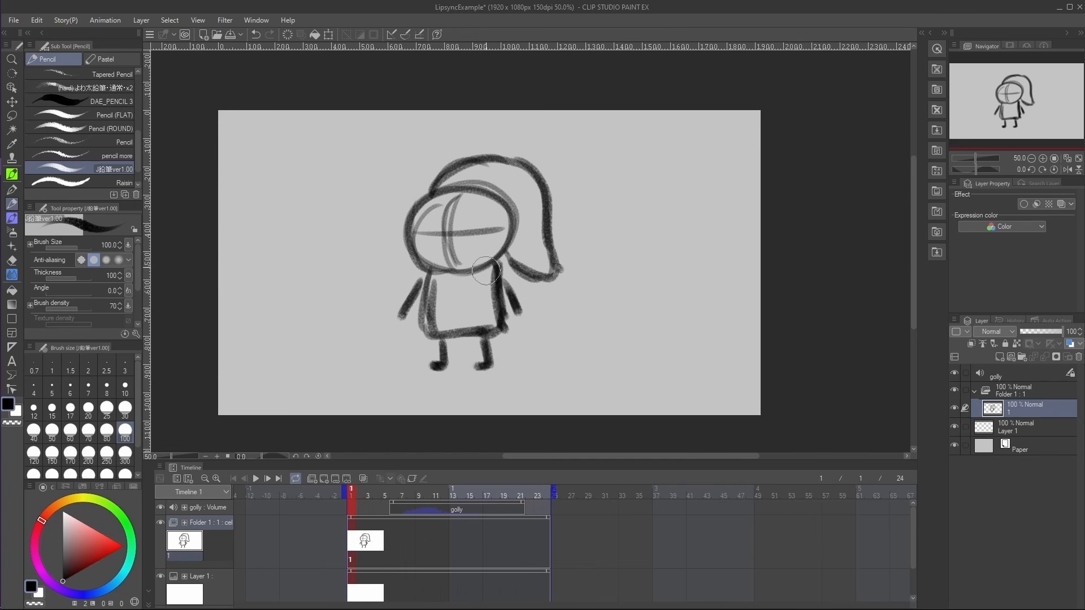
{"action": "mouse_move", "coordinate": [497, 168]}
{"action": "left_mouse_down"}
{"action": "mouse_move", "coordinate": [398, 180]}
{"action": "mouse_move", "coordinate": [397, 200]}
{"action": "mouse_move", "coordinate": [491, 200]}
{"action": "left_mouse_up"}
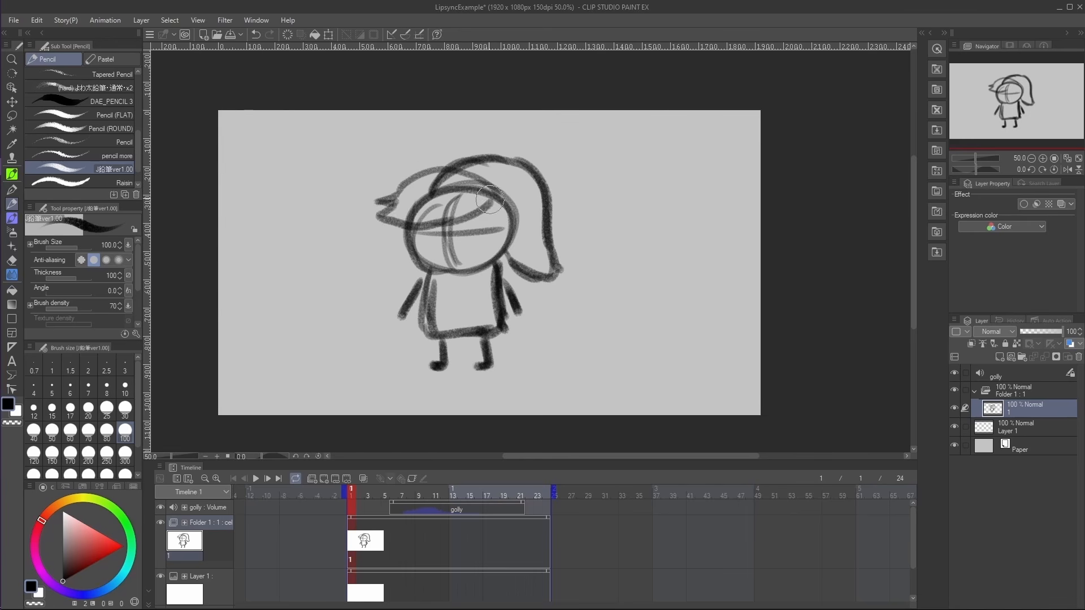
Create a new animation cel at frame 5 and draw the lowered, squashed head with face guides on it.
{"action": "left_click", "coordinate": [385, 492]}
{"action": "left_click", "coordinate": [323, 478]}
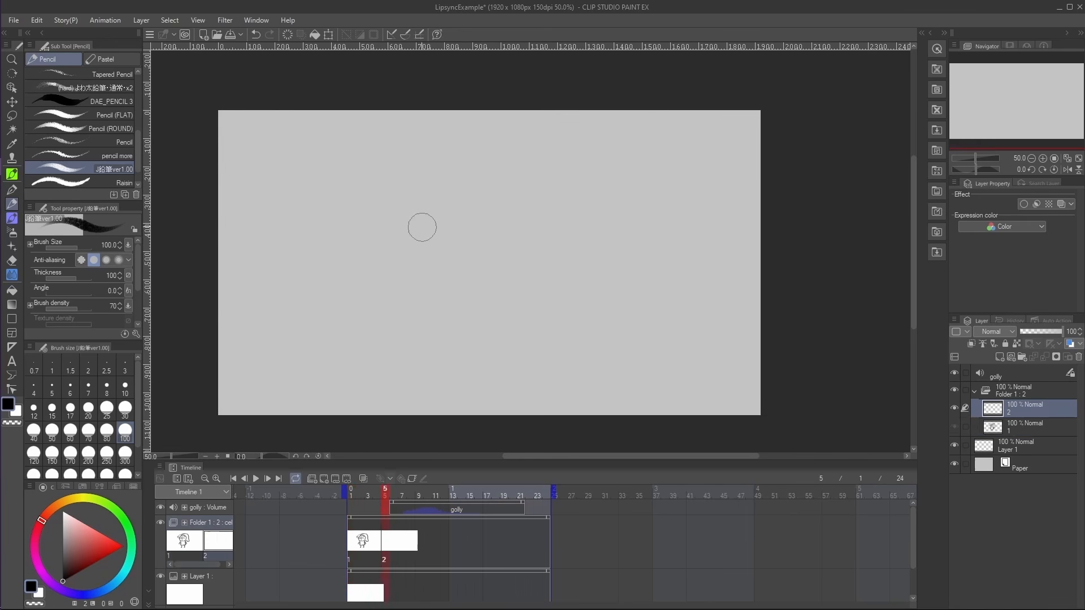
{"action": "mouse_move", "coordinate": [416, 228]}
{"action": "left_mouse_down"}
{"action": "mouse_move", "coordinate": [404, 257]}
{"action": "mouse_move", "coordinate": [432, 274]}
{"action": "left_mouse_up"}
{"action": "left_click_drag", "start_coordinate": [423, 278], "coordinate": [476, 273]}
{"action": "mouse_move", "coordinate": [477, 279]}
{"action": "left_mouse_down"}
{"action": "mouse_move", "coordinate": [482, 218]}
{"action": "mouse_move", "coordinate": [449, 274]}
{"action": "left_mouse_up"}
{"action": "mouse_move", "coordinate": [461, 278]}
{"action": "left_mouse_down"}
{"action": "mouse_move", "coordinate": [465, 212]}
{"action": "mouse_move", "coordinate": [496, 267]}
{"action": "mouse_move", "coordinate": [517, 243]}
{"action": "left_mouse_up"}
{"action": "key", "text": "comma"}
{"action": "key", "text": "period"}
{"action": "mouse_move", "coordinate": [421, 252]}
{"action": "left_mouse_down"}
{"action": "mouse_move", "coordinate": [503, 243]}
{"action": "mouse_move", "coordinate": [451, 276]}
{"action": "left_mouse_up"}
{"action": "key", "text": "comma"}
{"action": "key", "text": "period"}
Draw the squashed torso, outstretched arms and short legs on the frame 5 cel, comparing against the frame 1 pose.
{"action": "mouse_move", "coordinate": [455, 217]}
{"action": "left_mouse_down"}
{"action": "mouse_move", "coordinate": [450, 275]}
{"action": "mouse_move", "coordinate": [423, 334]}
{"action": "left_mouse_up"}
{"action": "key", "text": "comma"}
{"action": "key", "text": "period"}
{"action": "left_click_drag", "start_coordinate": [424, 339], "coordinate": [498, 332]}
{"action": "left_click_drag", "start_coordinate": [488, 280], "coordinate": [500, 326]}
{"action": "left_click_drag", "start_coordinate": [416, 290], "coordinate": [385, 313]}
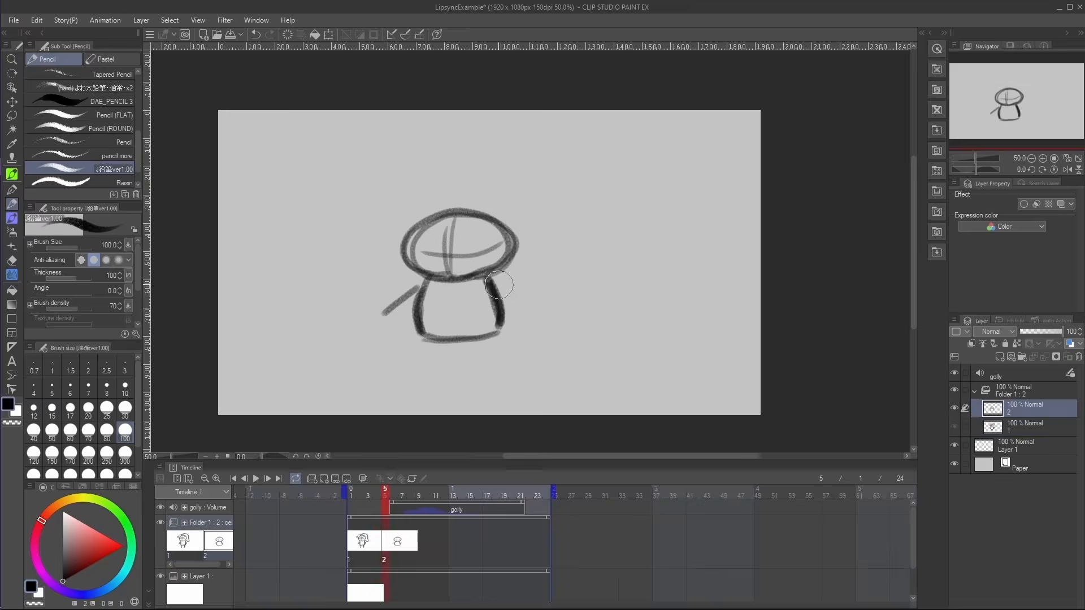
{"action": "left_click_drag", "start_coordinate": [500, 286], "coordinate": [521, 302]}
{"action": "left_click_drag", "start_coordinate": [440, 345], "coordinate": [439, 365]}
{"action": "key", "text": "comma"}
{"action": "key", "text": "period"}
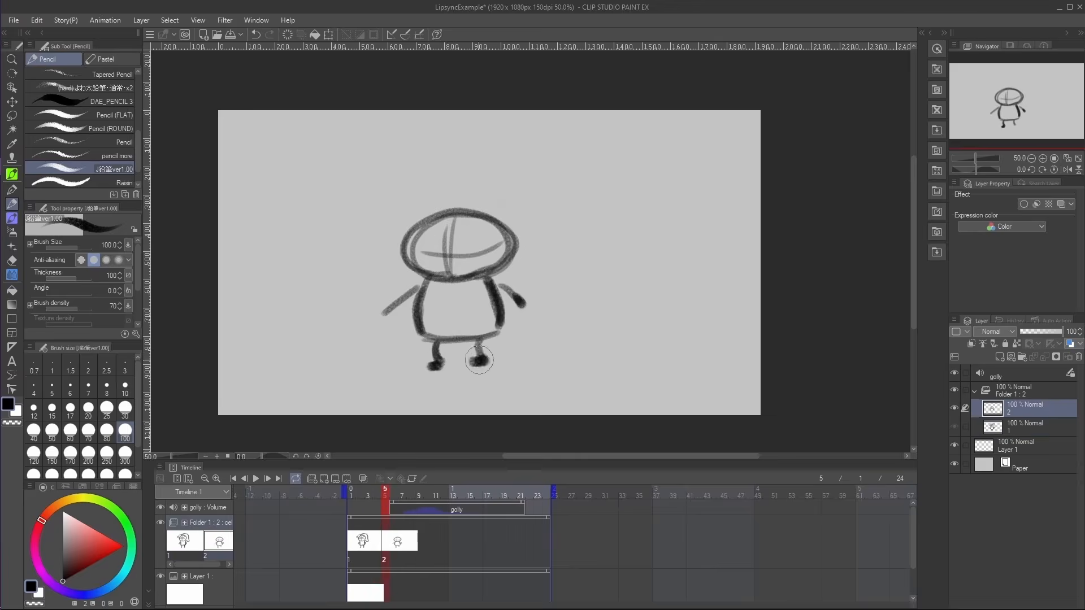
{"action": "key", "text": "comma"}
{"action": "key", "text": "period"}
{"action": "key", "text": "comma"}
{"action": "key", "text": "period"}
{"action": "key", "text": "comma"}
{"action": "key", "text": "period"}
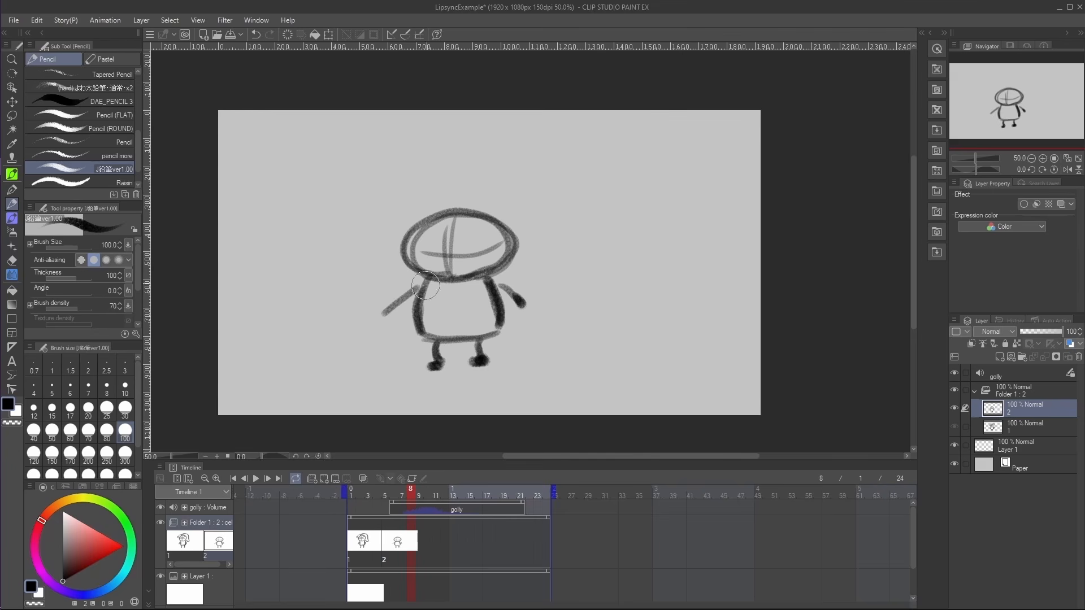
Create a new animation cel at frame 8 and draw the tall, stretched head with cross guides and narrow torso.
{"action": "left_click", "coordinate": [324, 478]}
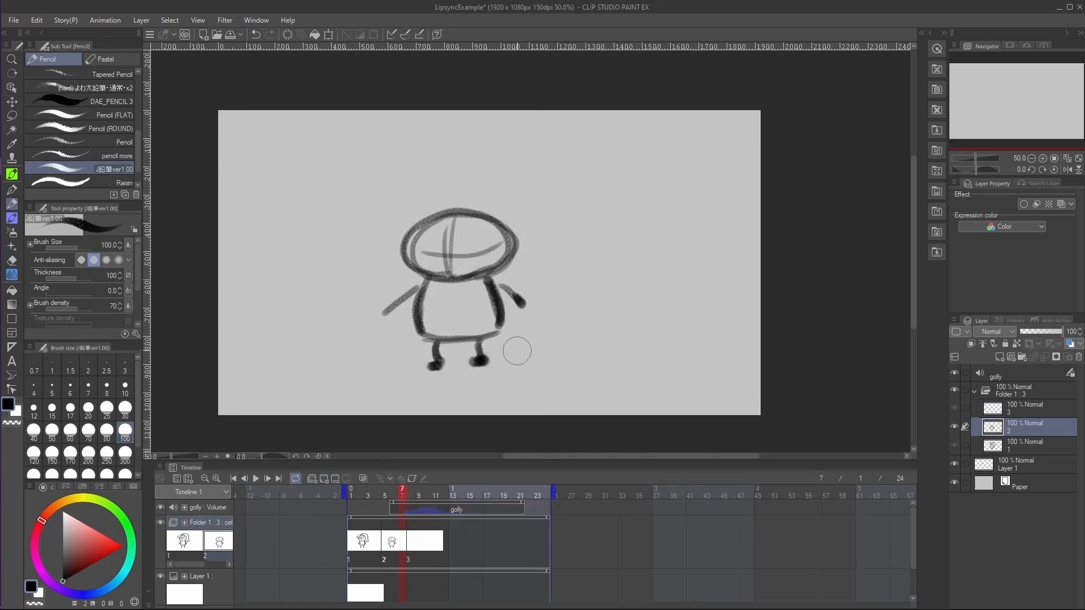
{"action": "key", "text": "Right"}
{"action": "key", "text": "Left"}
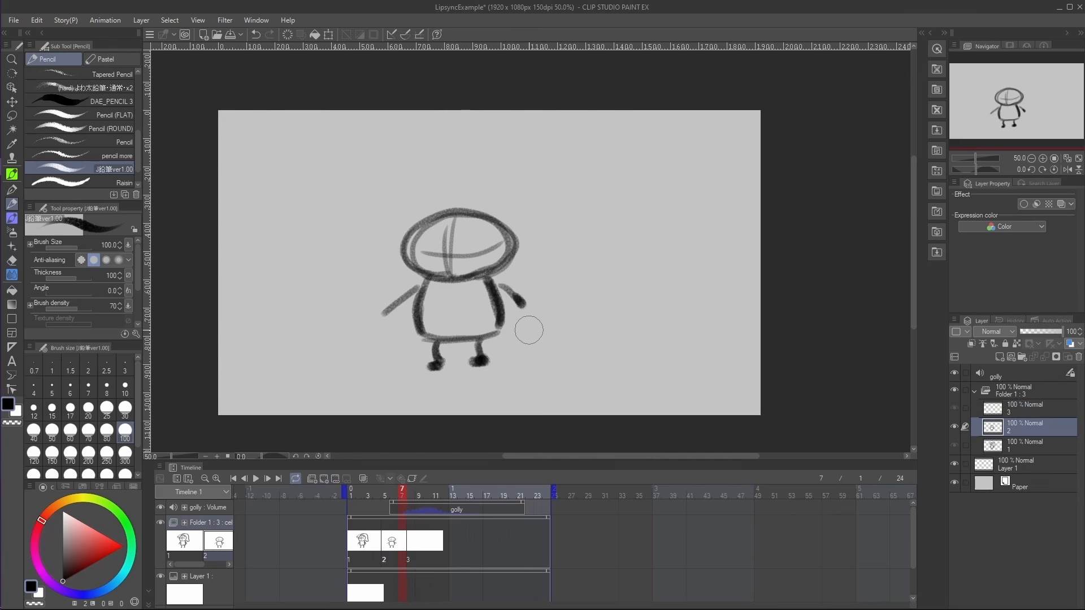
{"action": "key", "text": "Left"}
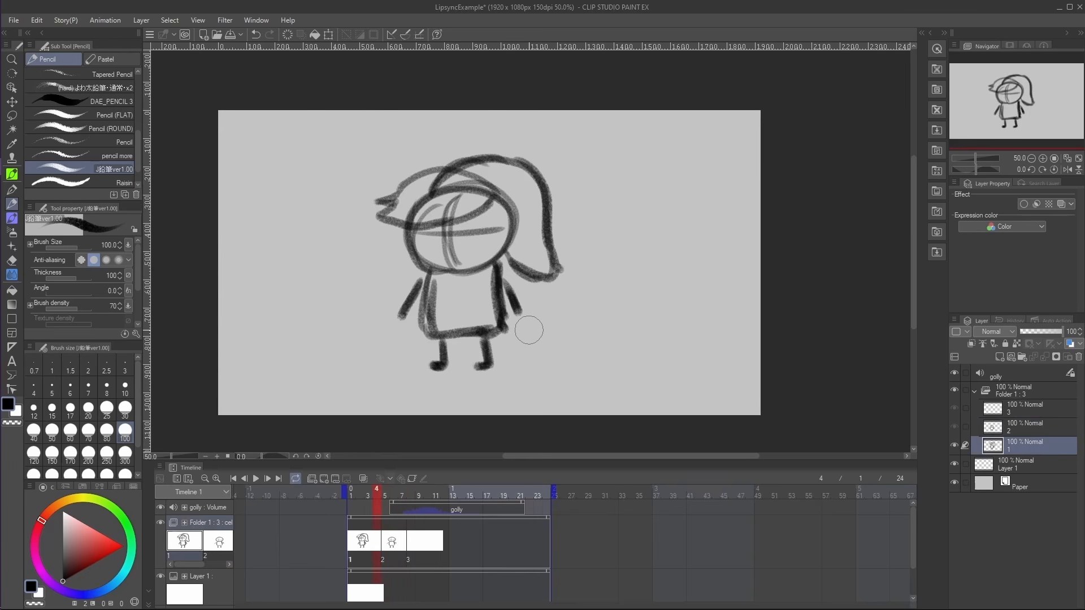
{"action": "key", "text": "Right"}
{"action": "key", "text": "Right"}
{"action": "key", "text": "Right"}
{"action": "key", "text": "Right"}
{"action": "mouse_move", "coordinate": [439, 166]}
{"action": "left_mouse_down"}
{"action": "mouse_move", "coordinate": [434, 230]}
{"action": "mouse_move", "coordinate": [477, 229]}
{"action": "left_mouse_up"}
{"action": "mouse_move", "coordinate": [480, 226]}
{"action": "left_mouse_down"}
{"action": "mouse_move", "coordinate": [446, 243]}
{"action": "mouse_move", "coordinate": [421, 205]}
{"action": "mouse_move", "coordinate": [485, 196]}
{"action": "left_mouse_up"}
{"action": "key", "text": "Left"}
{"action": "key", "text": "Right"}
{"action": "mouse_move", "coordinate": [454, 163]}
{"action": "left_mouse_down"}
{"action": "mouse_move", "coordinate": [453, 237]}
{"action": "mouse_move", "coordinate": [481, 312]}
{"action": "left_mouse_up"}
{"action": "left_click_drag", "start_coordinate": [481, 238], "coordinate": [485, 310]}
{"action": "key", "text": "Left"}
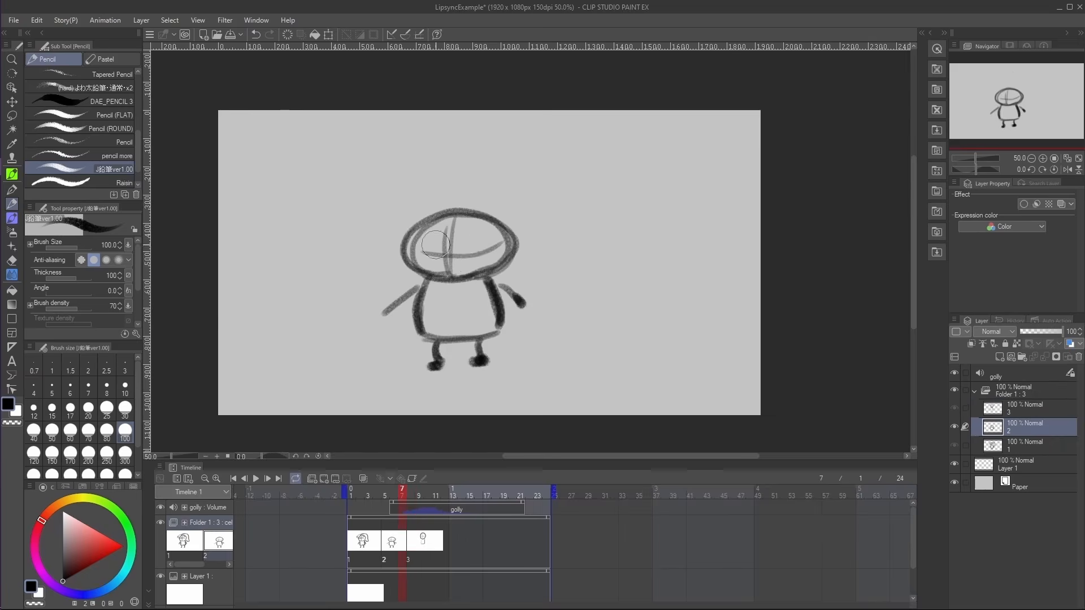
Draw hanging arms and long legs on the stretched pose at frame 8.
{"action": "key", "text": "Right"}
{"action": "left_click_drag", "start_coordinate": [426, 257], "coordinate": [419, 297]}
{"action": "key", "text": "Left"}
{"action": "key", "text": "Right"}
{"action": "left_click_drag", "start_coordinate": [498, 259], "coordinate": [505, 299]}
{"action": "mouse_move", "coordinate": [447, 319]}
{"action": "left_mouse_down"}
{"action": "mouse_move", "coordinate": [447, 352]}
{"action": "mouse_move", "coordinate": [473, 355]}
{"action": "left_mouse_up"}
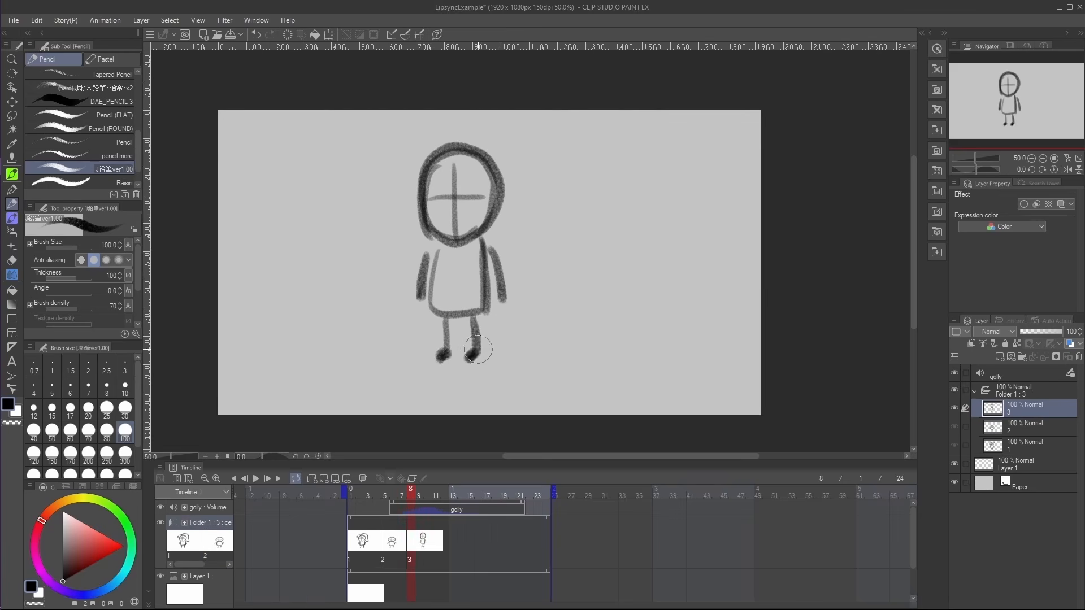
Add a cel at frame 10, rough in a tilted head, and tint the light table copy of cel 1 blue and shift it upward.
{"action": "key", "text": "Right"}
{"action": "key", "text": "Right"}
{"action": "left_click", "coordinate": [312, 479]}
{"action": "left_click_drag", "start_coordinate": [420, 214], "coordinate": [470, 227]}
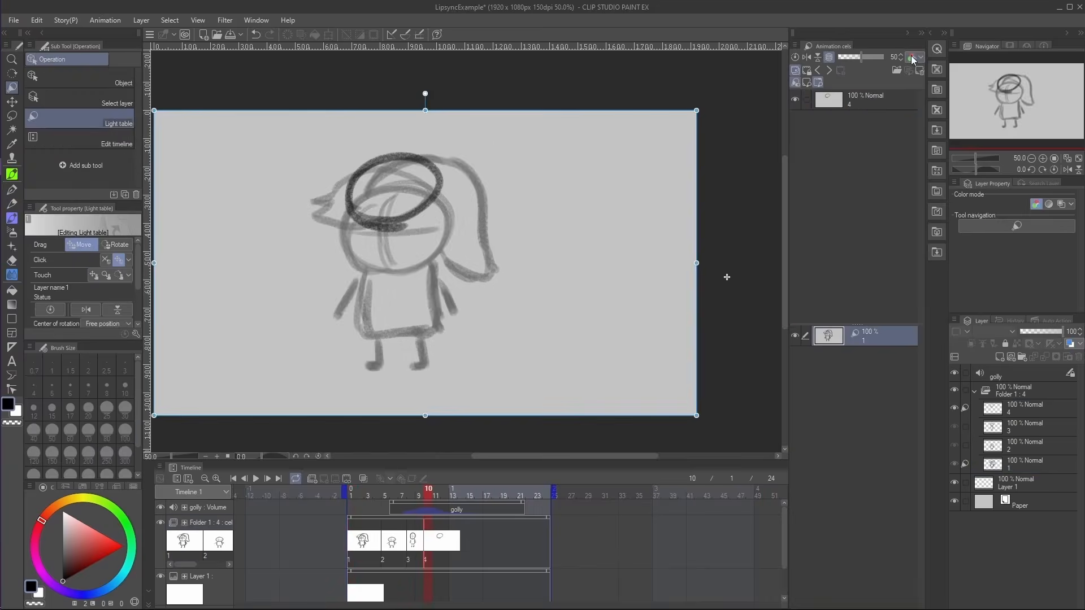
{"action": "left_click", "coordinate": [912, 59]}
{"action": "left_click_drag", "start_coordinate": [439, 248], "coordinate": [438, 218]}
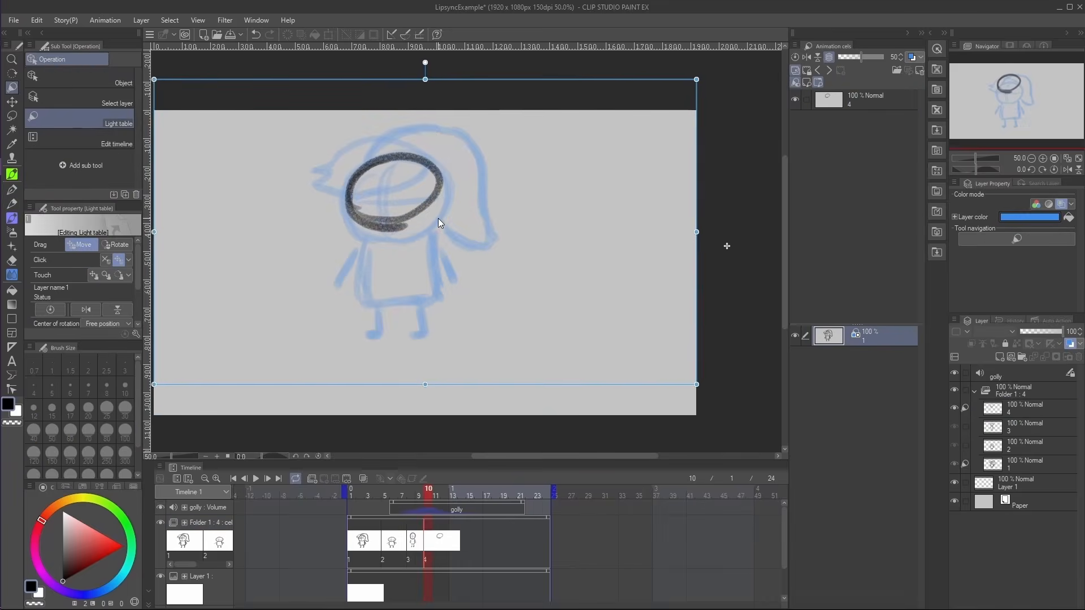
Draw the head, flared torso, arms and legs on the frame 10 cel over the light table reference.
{"action": "left_click", "coordinate": [865, 100]}
{"action": "left_click_drag", "start_coordinate": [408, 155], "coordinate": [398, 228]}
{"action": "left_click_drag", "start_coordinate": [364, 230], "coordinate": [341, 278]}
{"action": "left_click_drag", "start_coordinate": [432, 229], "coordinate": [450, 294]}
{"action": "left_click_drag", "start_coordinate": [339, 293], "coordinate": [449, 298]}
{"action": "key", "text": "Left"}
{"action": "key", "text": "Left"}
{"action": "key", "text": "Left"}
{"action": "key", "text": "Right"}
{"action": "key", "text": "Right"}
{"action": "key", "text": "Right"}
{"action": "key", "text": "Right"}
{"action": "left_click_drag", "start_coordinate": [351, 235], "coordinate": [329, 261]}
{"action": "left_click_drag", "start_coordinate": [443, 234], "coordinate": [463, 260]}
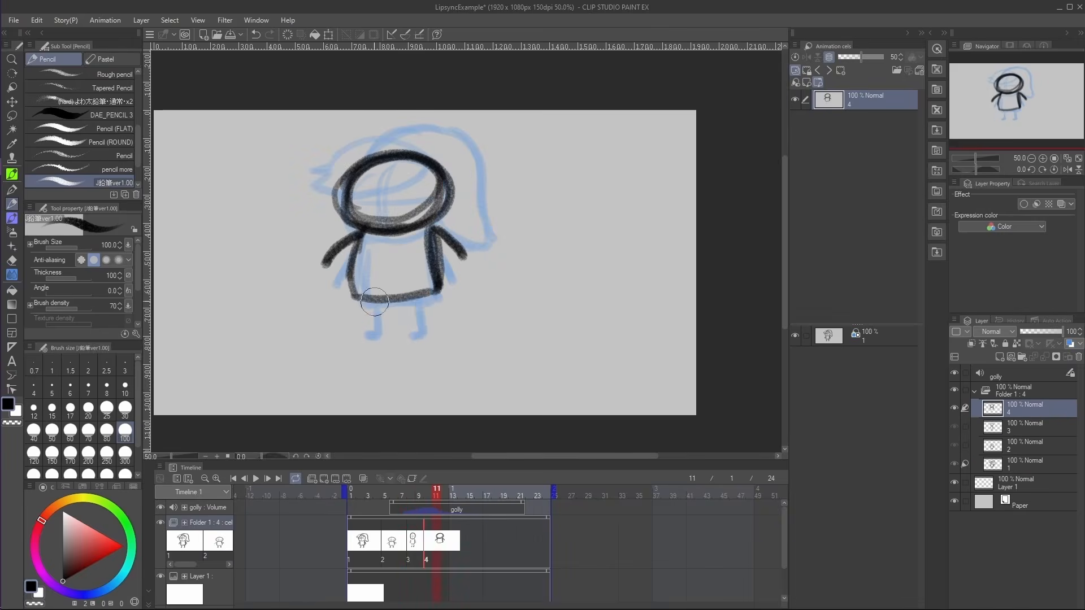
{"action": "left_click_drag", "start_coordinate": [378, 299], "coordinate": [374, 333]}
{"action": "left_click_drag", "start_coordinate": [419, 300], "coordinate": [421, 333]}
{"action": "key", "text": "Left"}
{"action": "key", "text": "Left"}
Copy the frame 1 cel to frame 15 so the motion ends on the starting pose, and play back the animation.
{"action": "left_click", "coordinate": [355, 537]}
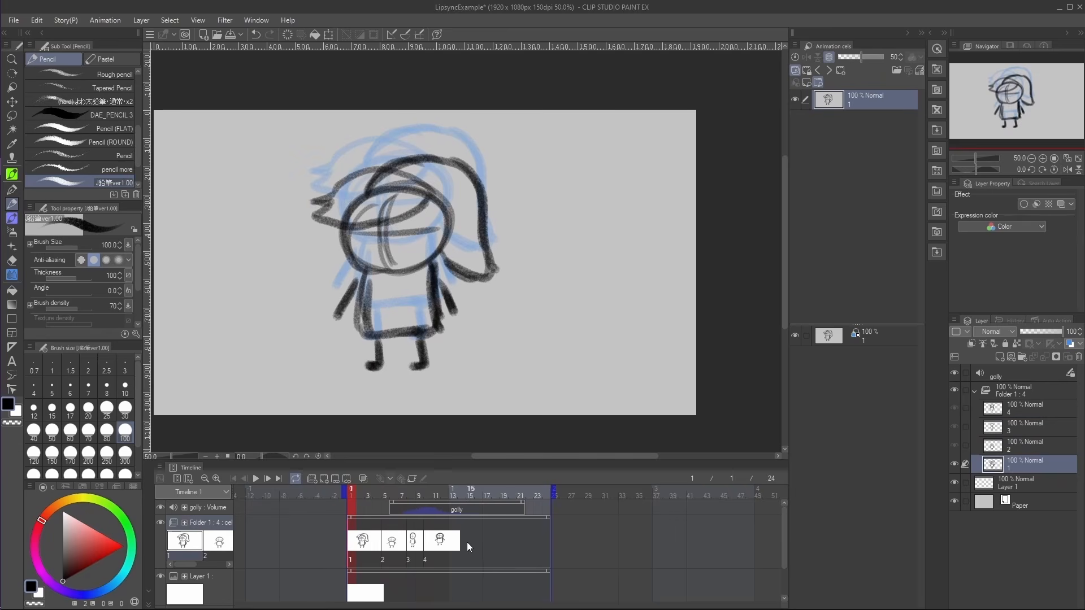
{"action": "left_click_drag", "start_coordinate": [467, 541], "coordinate": [476, 542]}
{"action": "right_click", "coordinate": [351, 543]}
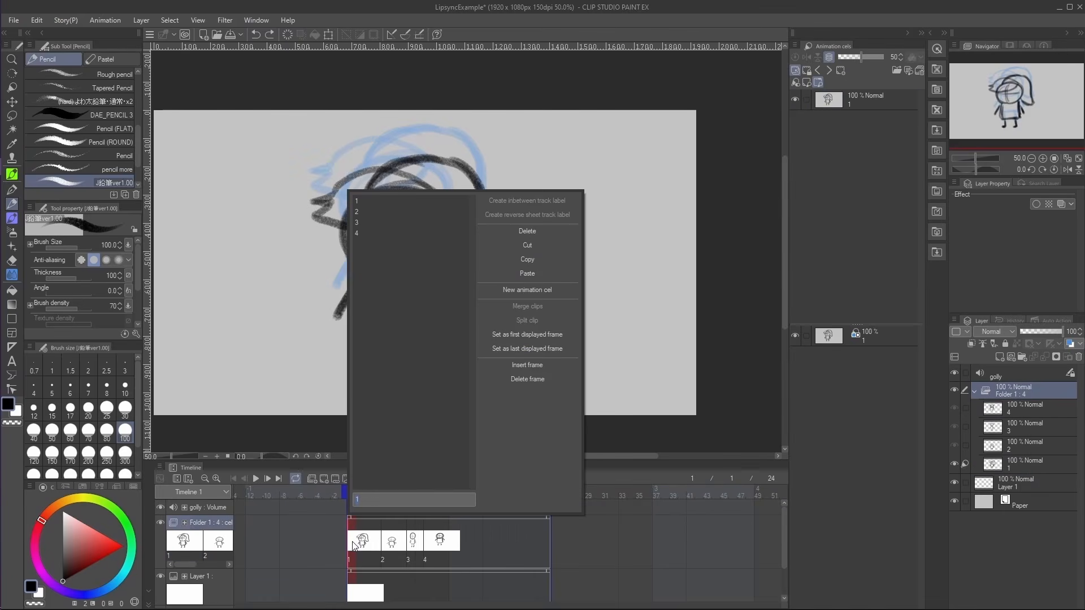
{"action": "left_click", "coordinate": [525, 257]}
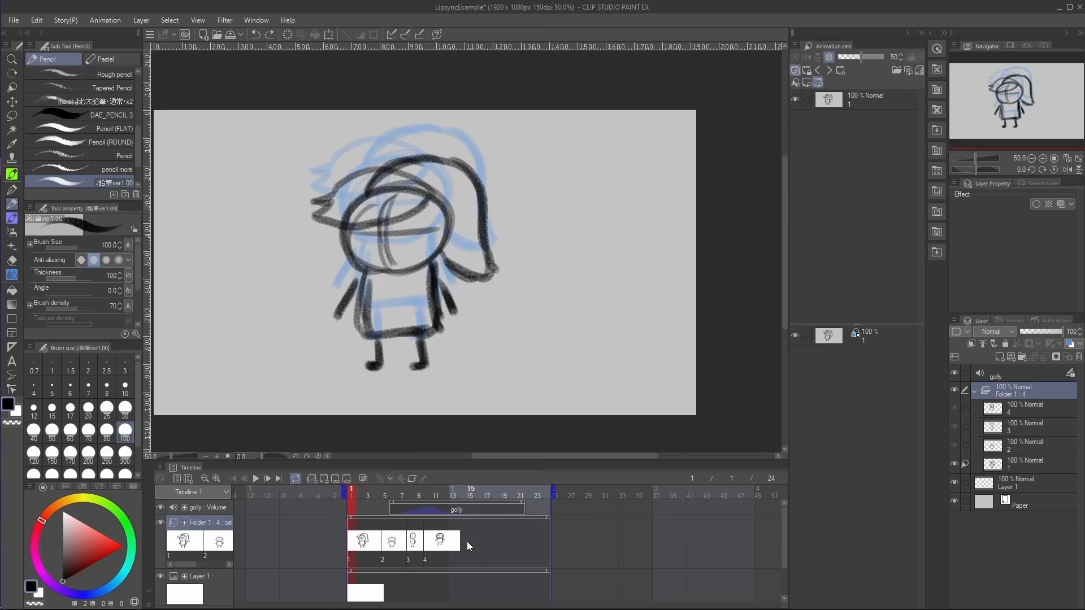
{"action": "right_click", "coordinate": [478, 546]}
{"action": "left_click", "coordinate": [656, 271]}
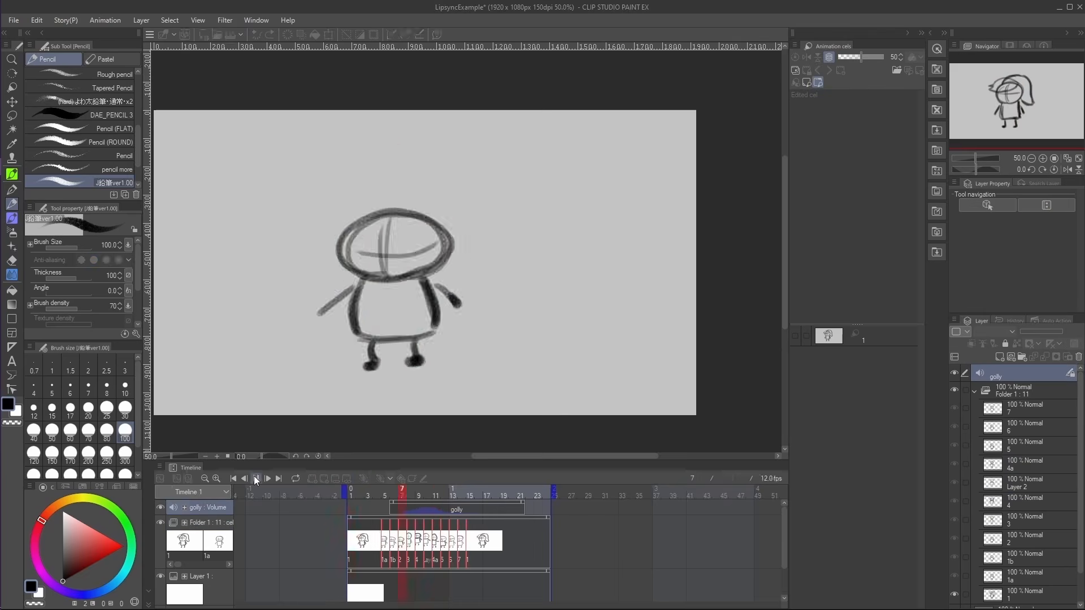
{"action": "left_click", "coordinate": [255, 478]}
{"action": "left_click", "coordinate": [254, 478]}
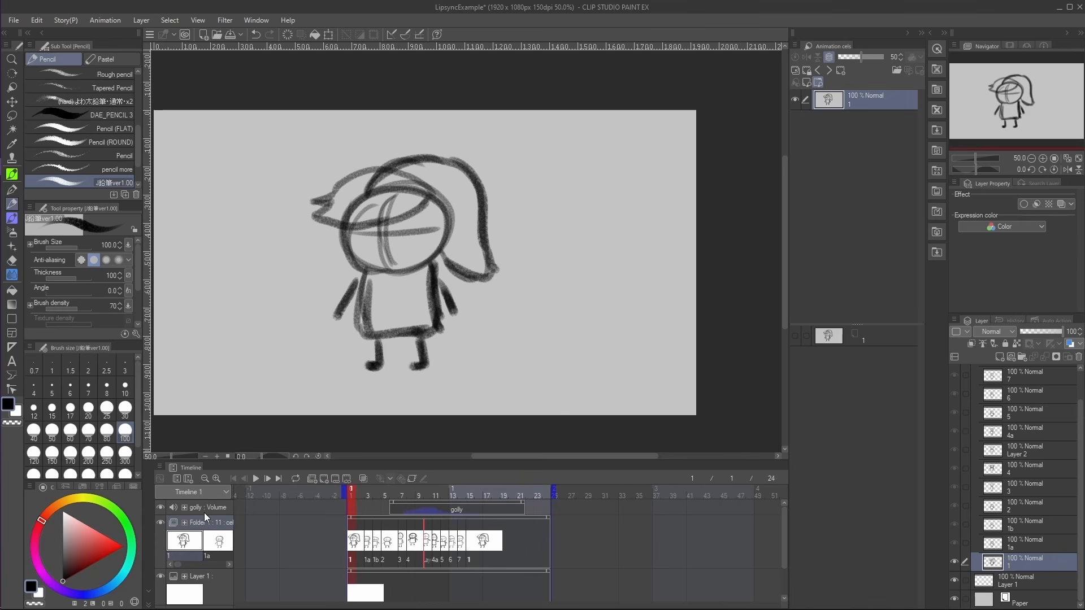
Create a second animation folder, rename the body folder RUFF BODY and name the new one RUFF OVERLAP.
{"action": "left_click", "coordinate": [310, 478]}
{"action": "double_click", "coordinate": [208, 571]}
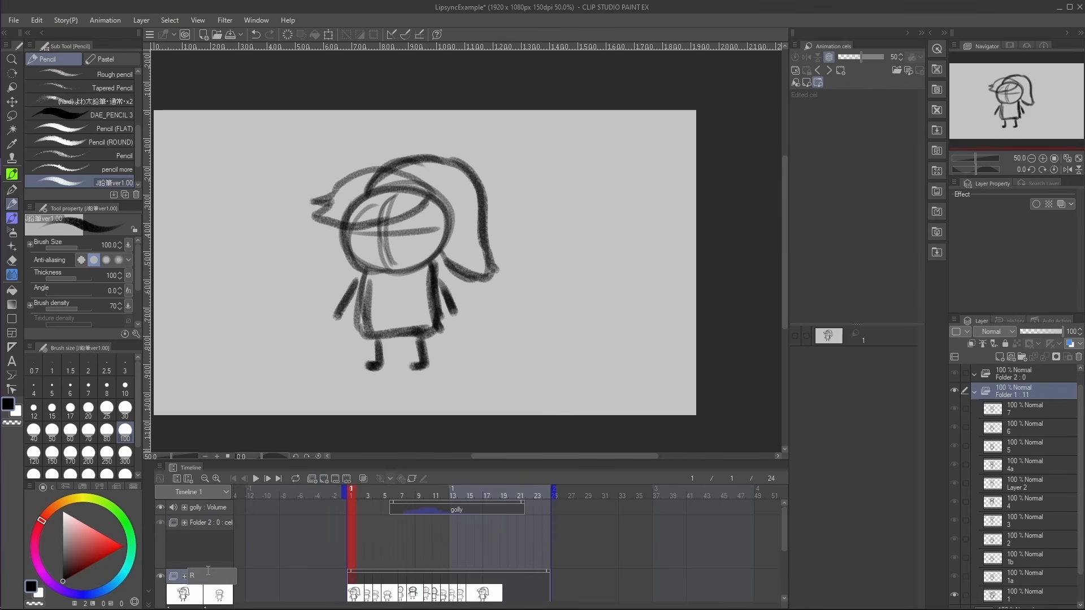
{"action": "type", "text": "RUFF BODY"}
{"action": "key", "text": "Return"}
{"action": "double_click", "coordinate": [199, 523]}
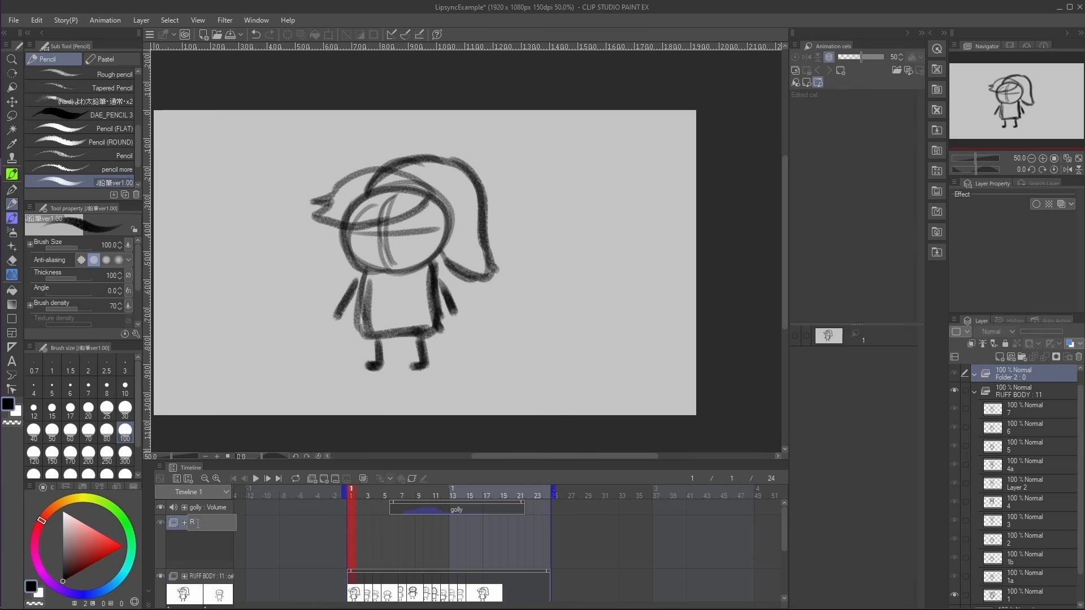
{"action": "type", "text": "RUFF OVERLAP"}
{"action": "key", "text": "Return"}
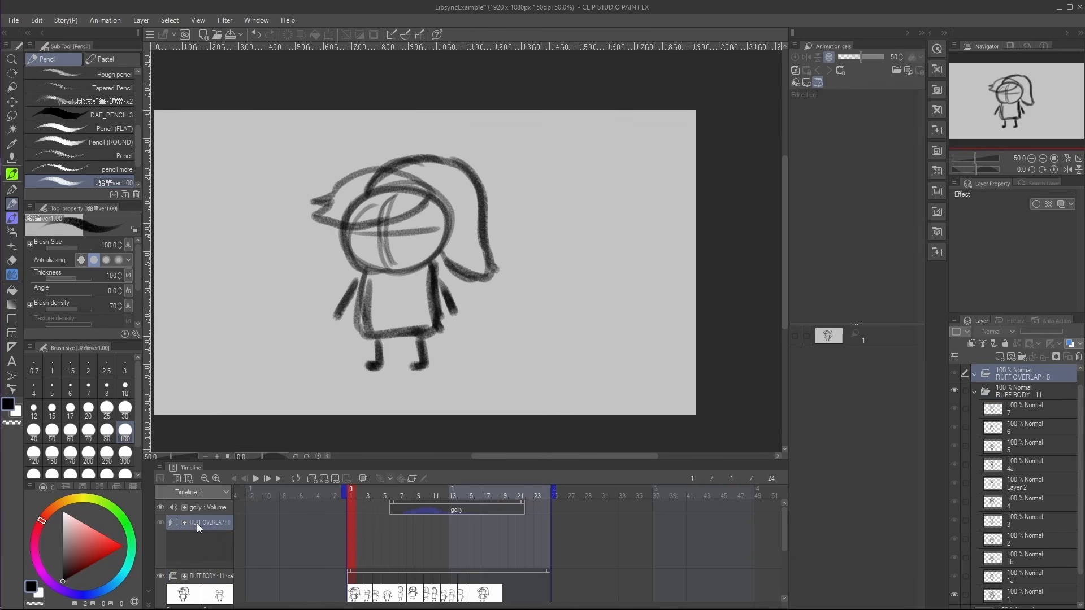
Add new animation cels at frames 1 and 3 of the RUFF OVERLAP folder.
{"action": "left_click", "coordinate": [324, 479]}
{"action": "left_click", "coordinate": [367, 495]}
{"action": "left_click", "coordinate": [324, 479]}
{"action": "left_click", "coordinate": [350, 496]}
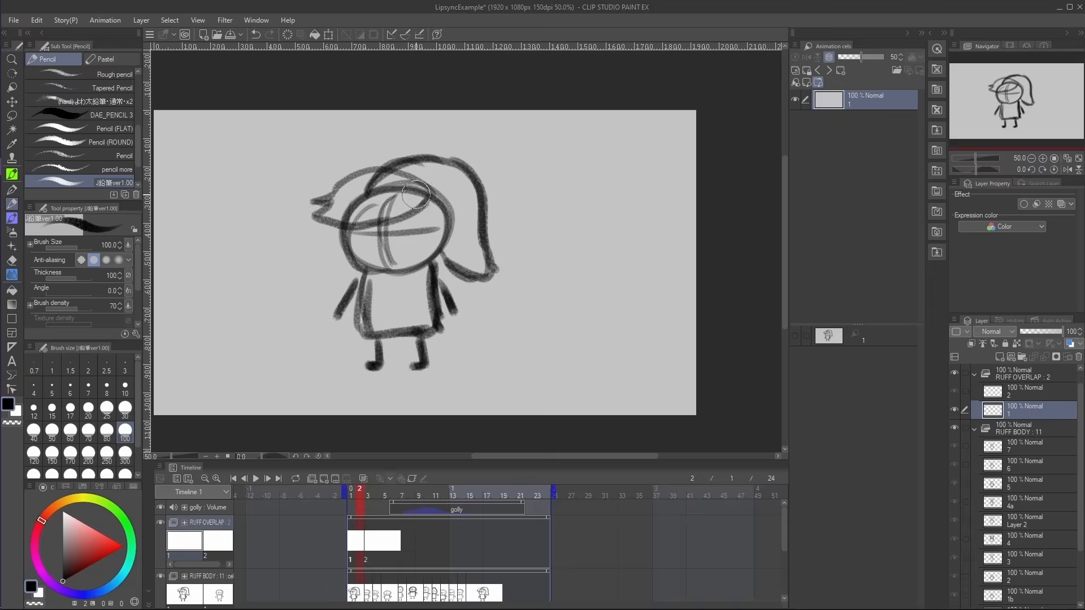
Draw the bangs on the frame 1 and frame 3 overlap cels and the long ponytail on the frame 1 cel.
{"action": "left_click", "coordinate": [367, 496]}
{"action": "mouse_move", "coordinate": [321, 216]}
{"action": "left_mouse_down"}
{"action": "mouse_move", "coordinate": [420, 203]}
{"action": "mouse_move", "coordinate": [326, 198]}
{"action": "mouse_move", "coordinate": [424, 198]}
{"action": "left_mouse_up"}
{"action": "key", "text": "Left"}
{"action": "key", "text": "Left"}
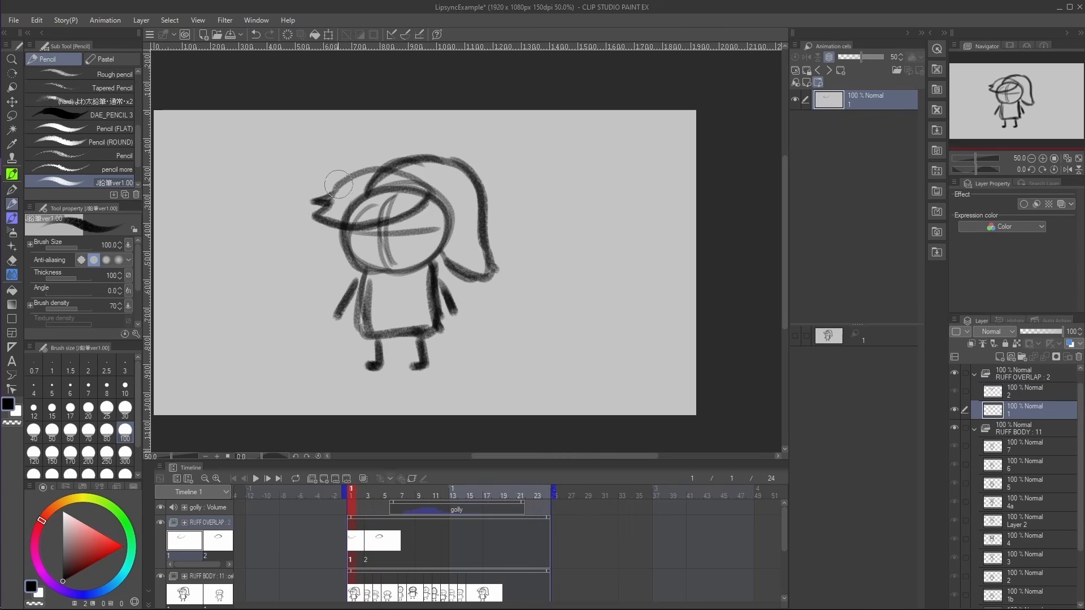
{"action": "left_click_drag", "start_coordinate": [338, 184], "coordinate": [425, 195]}
{"action": "left_click_drag", "start_coordinate": [397, 167], "coordinate": [489, 273]}
Enable onion skin and draw the trailing ponytail on the frame 3 cel of RUFF OVERLAP.
{"action": "key", "text": "Right"}
{"action": "key", "text": "Right"}
{"action": "key", "text": "o"}
{"action": "mouse_move", "coordinate": [385, 171]}
{"action": "left_mouse_down"}
{"action": "mouse_move", "coordinate": [477, 217]}
{"action": "mouse_move", "coordinate": [476, 228]}
{"action": "mouse_move", "coordinate": [417, 165]}
{"action": "mouse_move", "coordinate": [465, 193]}
{"action": "mouse_move", "coordinate": [494, 263]}
{"action": "mouse_move", "coordinate": [441, 260]}
{"action": "left_mouse_up"}
{"action": "key", "text": "ctrl+z"}
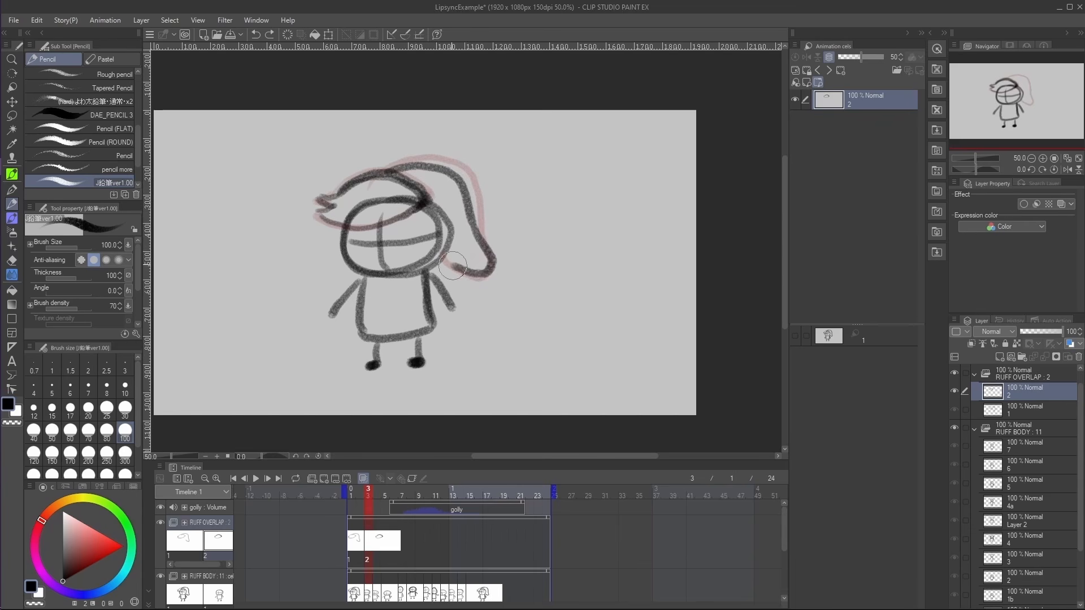
Create a new animation cel at frame 4 of the RUFF OVERLAP folder.
{"action": "key", "text": "Right"}
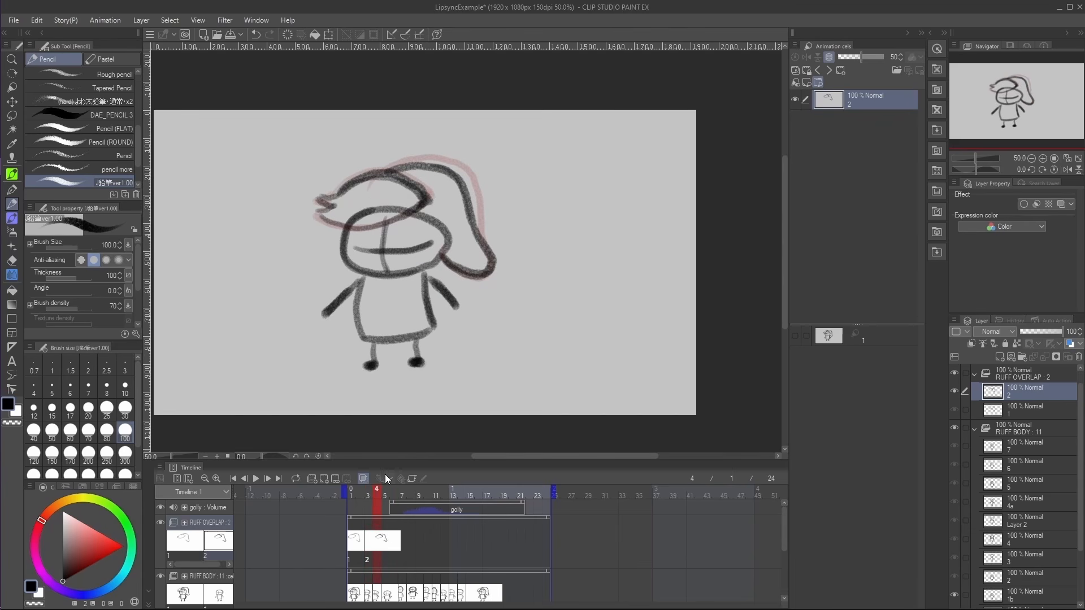
{"action": "left_click", "coordinate": [323, 480]}
{"action": "left_click", "coordinate": [159, 468]}
{"action": "mouse_move", "coordinate": [261, 355]}
{"action": "left_click", "coordinate": [339, 378]}
{"action": "left_click", "coordinate": [652, 288]}
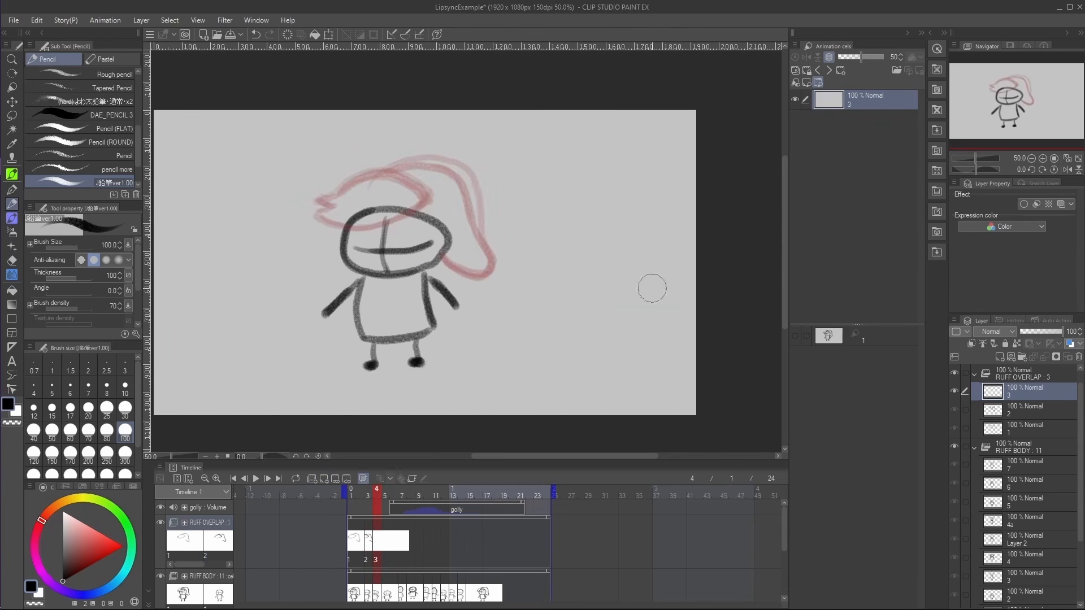
Draw the bangs and ponytail on the frame 4 overlap cel, slightly offset from the onion-skinned hair.
{"action": "mouse_move", "coordinate": [424, 212]}
{"action": "left_mouse_down"}
{"action": "mouse_move", "coordinate": [319, 214]}
{"action": "mouse_move", "coordinate": [332, 209]}
{"action": "left_mouse_up"}
{"action": "key", "text": "Left"}
{"action": "key", "text": "Right"}
{"action": "mouse_move", "coordinate": [319, 202]}
{"action": "left_mouse_down"}
{"action": "mouse_move", "coordinate": [365, 184]}
{"action": "mouse_move", "coordinate": [425, 213]}
{"action": "left_mouse_up"}
{"action": "key", "text": "Left"}
{"action": "key", "text": "Right"}
{"action": "left_click_drag", "start_coordinate": [480, 248], "coordinate": [439, 269]}
{"action": "key", "text": "Left"}
{"action": "key", "text": "Right"}
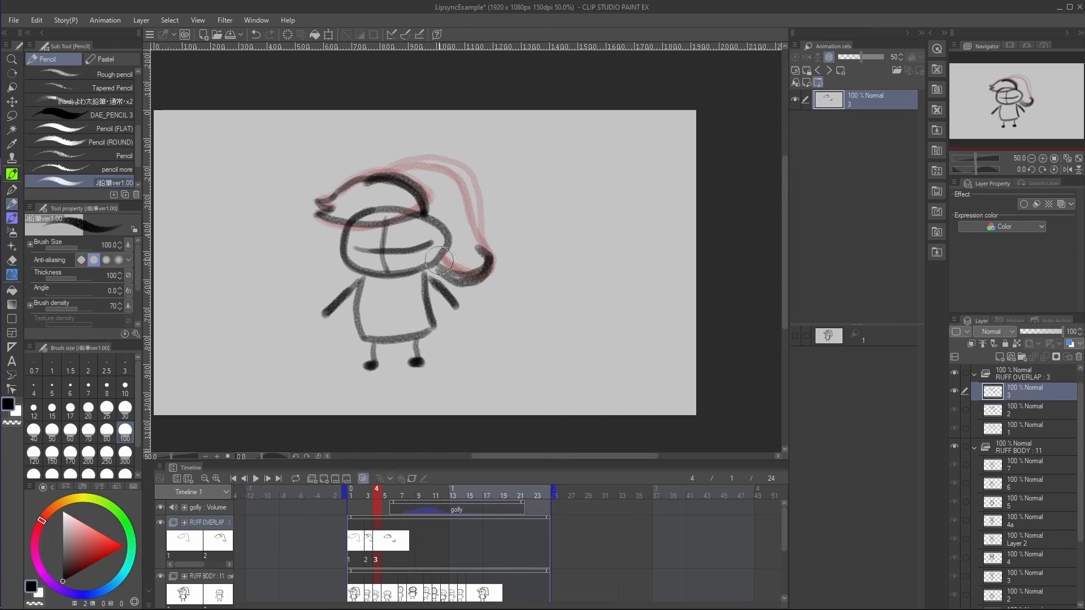
{"action": "left_click_drag", "start_coordinate": [394, 170], "coordinate": [485, 252]}
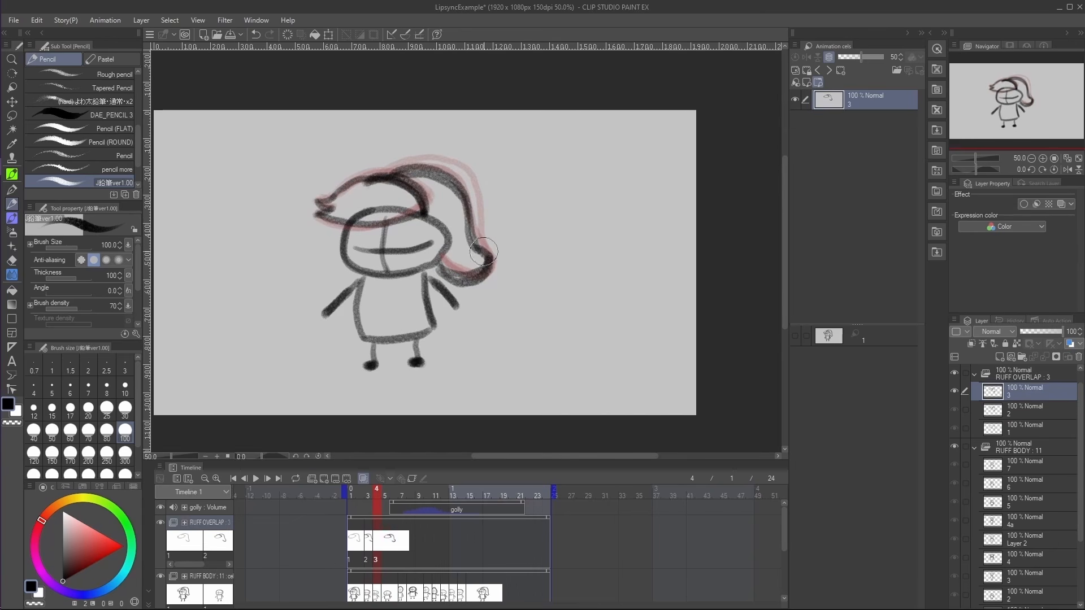
Create an overlap cel at frame 5 and draw the bangs and trailing ponytail following the squashed head.
{"action": "key", "text": "Right"}
{"action": "key", "text": "ctrl+shift+n"}
{"action": "key", "text": "Left"}
{"action": "key", "text": "Right"}
{"action": "mouse_move", "coordinate": [423, 218]}
{"action": "left_mouse_down"}
{"action": "mouse_move", "coordinate": [320, 214]}
{"action": "mouse_move", "coordinate": [425, 216]}
{"action": "left_mouse_up"}
{"action": "key", "text": "Left"}
{"action": "key", "text": "Left"}
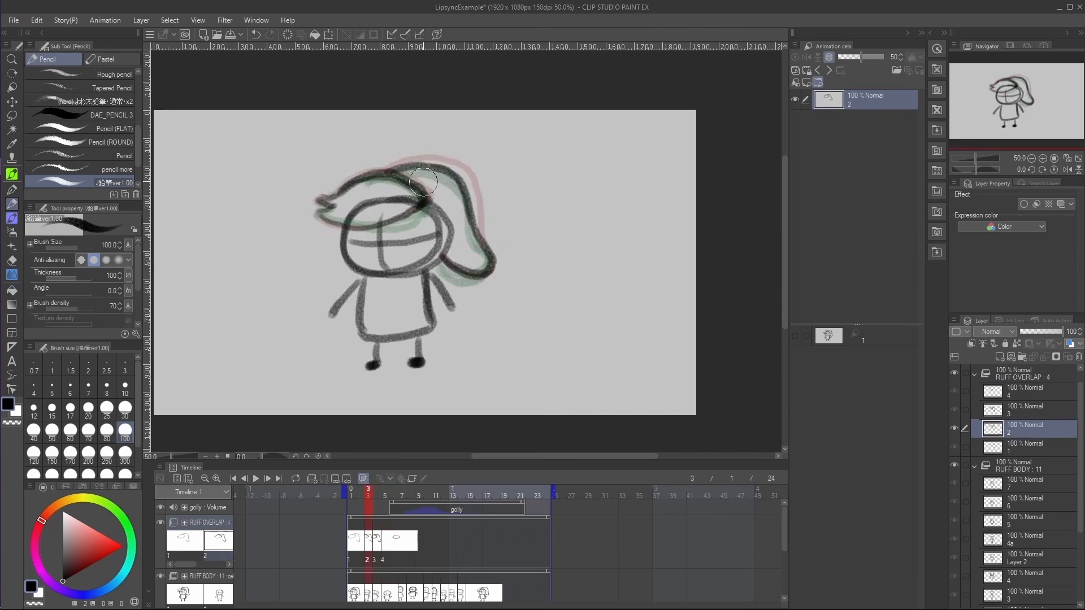
{"action": "key", "text": "Right"}
{"action": "key", "text": "Right"}
{"action": "left_click_drag", "start_coordinate": [441, 268], "coordinate": [480, 245]}
{"action": "mouse_move", "coordinate": [385, 179]}
{"action": "left_mouse_down"}
{"action": "mouse_move", "coordinate": [438, 171]}
{"action": "mouse_move", "coordinate": [485, 249]}
{"action": "left_mouse_up"}
Create an overlap cel at frame 6 and draw its bangs and ponytail, checking against the previous frame.
{"action": "key", "text": "Right"}
{"action": "key", "text": "ctrl+shift+n"}
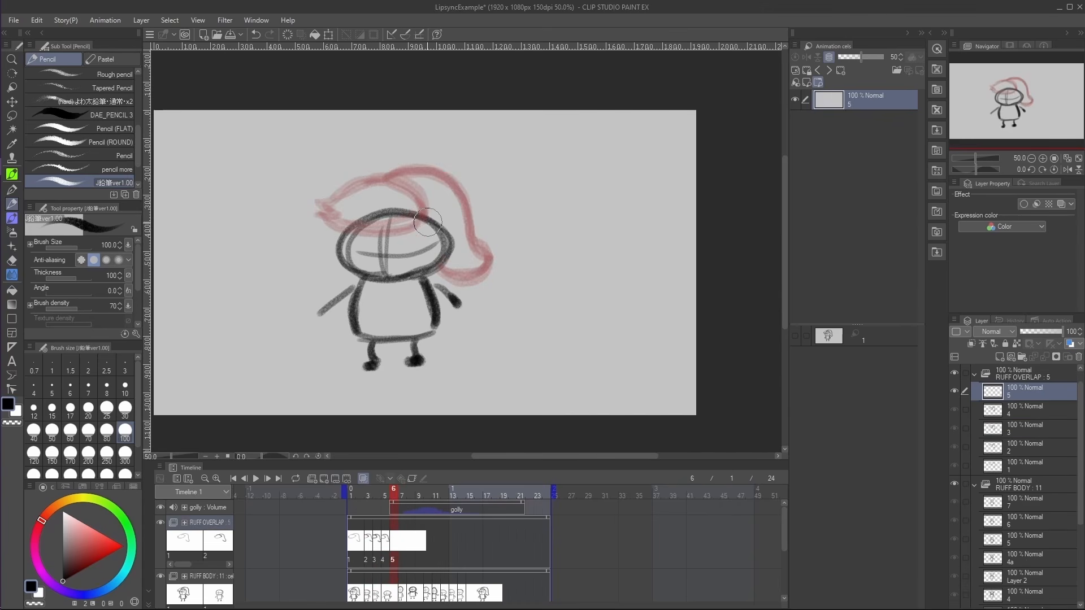
{"action": "mouse_move", "coordinate": [394, 232]}
{"action": "left_mouse_down"}
{"action": "mouse_move", "coordinate": [330, 229]}
{"action": "mouse_move", "coordinate": [319, 208]}
{"action": "left_mouse_up"}
{"action": "mouse_move", "coordinate": [421, 220]}
{"action": "left_mouse_down"}
{"action": "mouse_move", "coordinate": [412, 186]}
{"action": "mouse_move", "coordinate": [370, 176]}
{"action": "mouse_move", "coordinate": [319, 208]}
{"action": "left_mouse_up"}
{"action": "key", "text": "Left"}
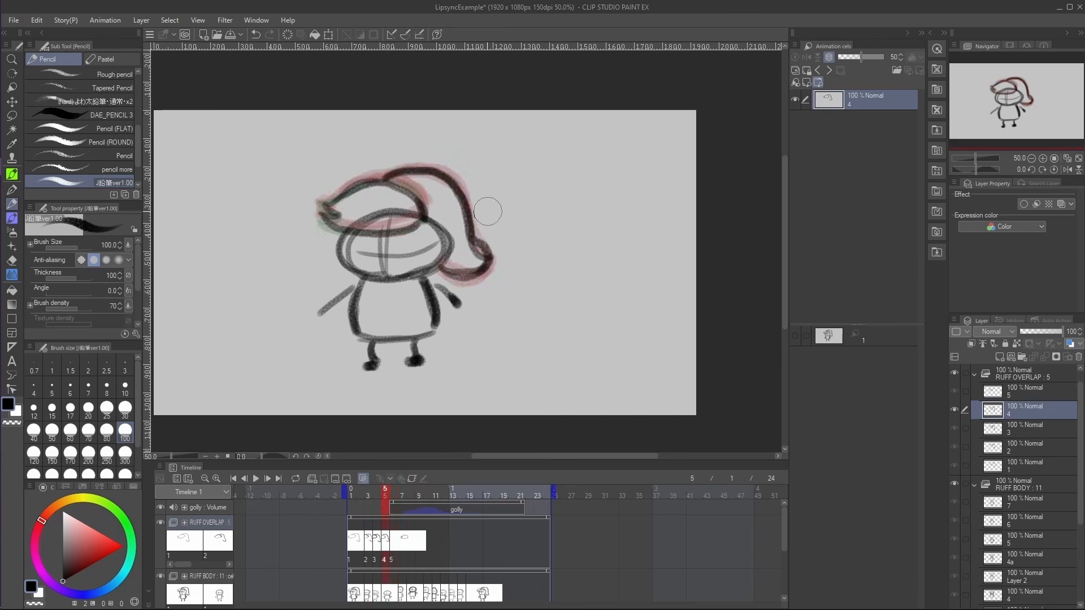
{"action": "key", "text": "Right"}
{"action": "key", "text": "Left"}
{"action": "key", "text": "Right"}
{"action": "mouse_move", "coordinate": [430, 271]}
{"action": "left_mouse_down"}
{"action": "mouse_move", "coordinate": [472, 278]}
{"action": "mouse_move", "coordinate": [490, 253]}
{"action": "mouse_move", "coordinate": [478, 253]}
{"action": "mouse_move", "coordinate": [468, 223]}
{"action": "mouse_move", "coordinate": [421, 167]}
{"action": "mouse_move", "coordinate": [370, 175]}
{"action": "mouse_move", "coordinate": [424, 175]}
{"action": "mouse_move", "coordinate": [483, 262]}
{"action": "left_mouse_up"}
Create overlap cels at frames 7 and 8 and draw the bangs and ponytail around the head on each.
{"action": "key", "text": "Right"}
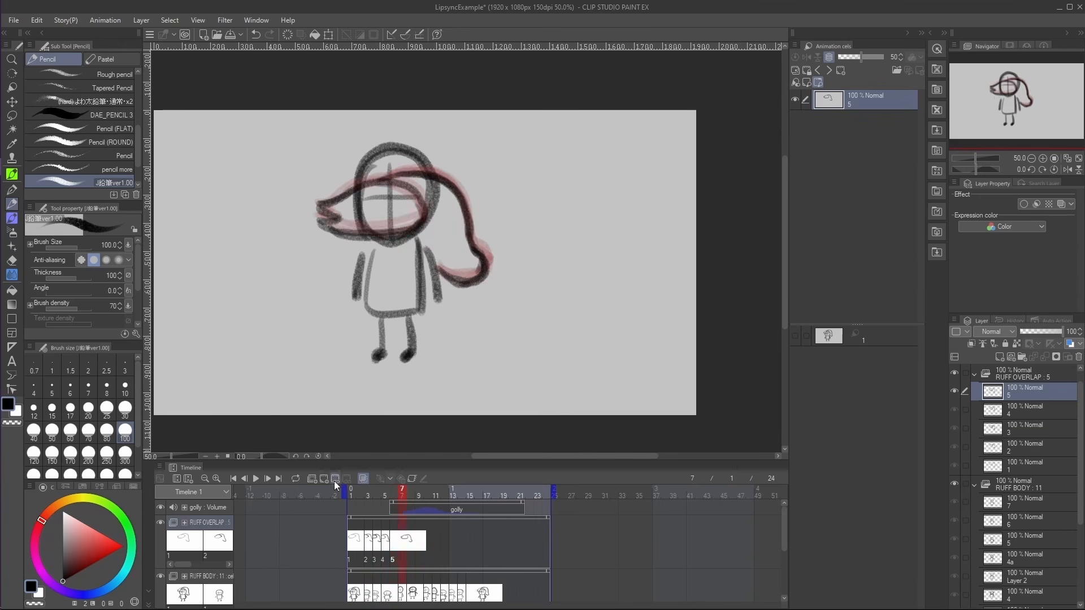
{"action": "left_click", "coordinate": [324, 479]}
{"action": "mouse_move", "coordinate": [408, 152]}
{"action": "left_mouse_down"}
{"action": "mouse_move", "coordinate": [364, 137]}
{"action": "mouse_move", "coordinate": [331, 187]}
{"action": "mouse_move", "coordinate": [350, 179]}
{"action": "mouse_move", "coordinate": [337, 203]}
{"action": "mouse_move", "coordinate": [371, 206]}
{"action": "mouse_move", "coordinate": [431, 149]}
{"action": "left_mouse_up"}
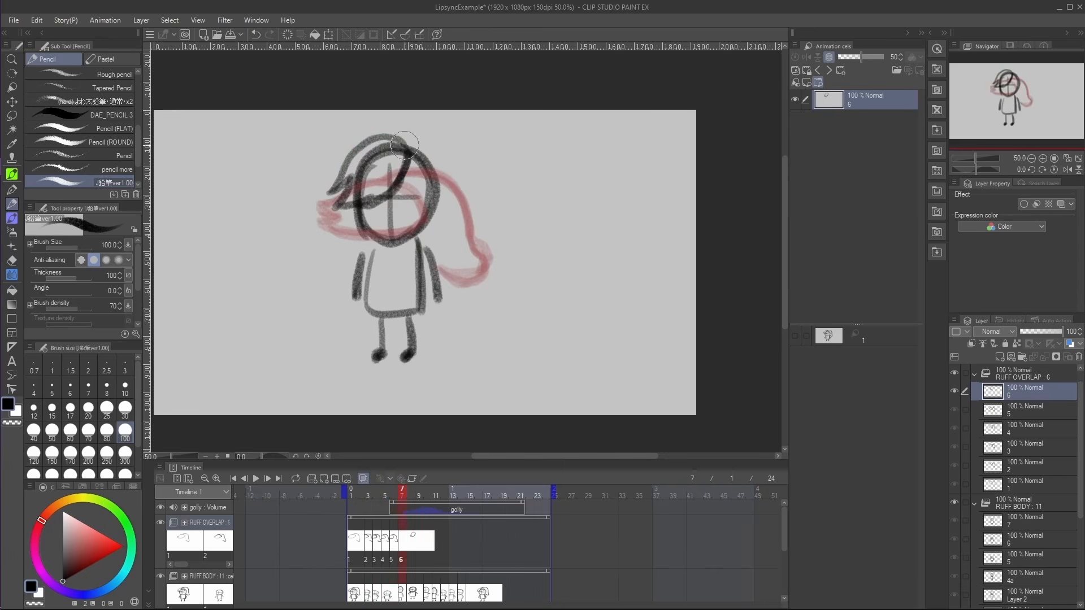
{"action": "mouse_move", "coordinate": [405, 145]}
{"action": "left_mouse_down"}
{"action": "mouse_move", "coordinate": [454, 184]}
{"action": "mouse_move", "coordinate": [459, 238]}
{"action": "mouse_move", "coordinate": [477, 174]}
{"action": "left_mouse_up"}
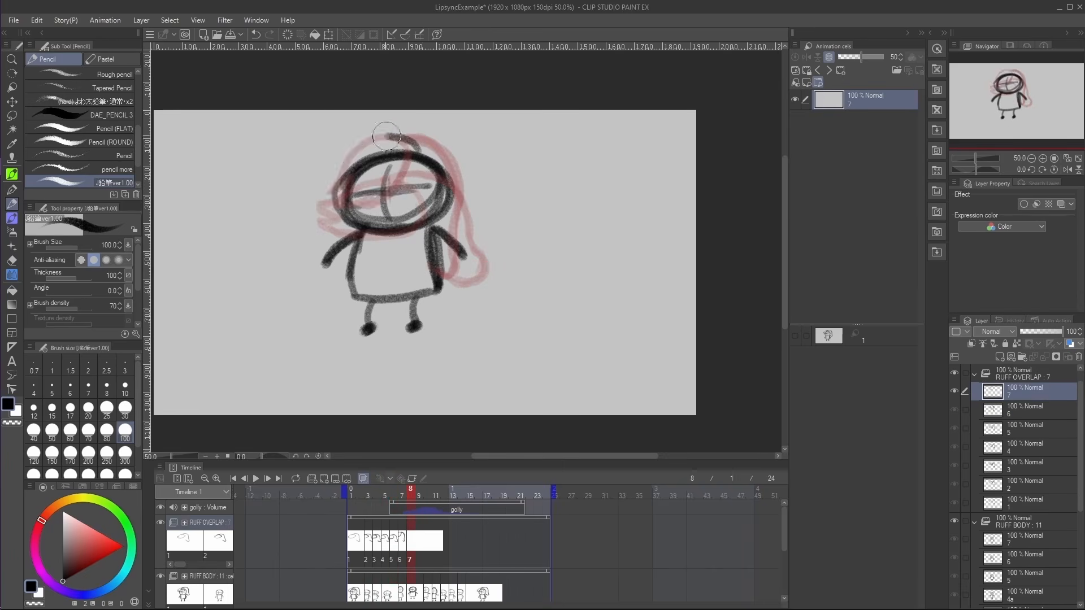
{"action": "left_click_drag", "start_coordinate": [386, 136], "coordinate": [327, 187]}
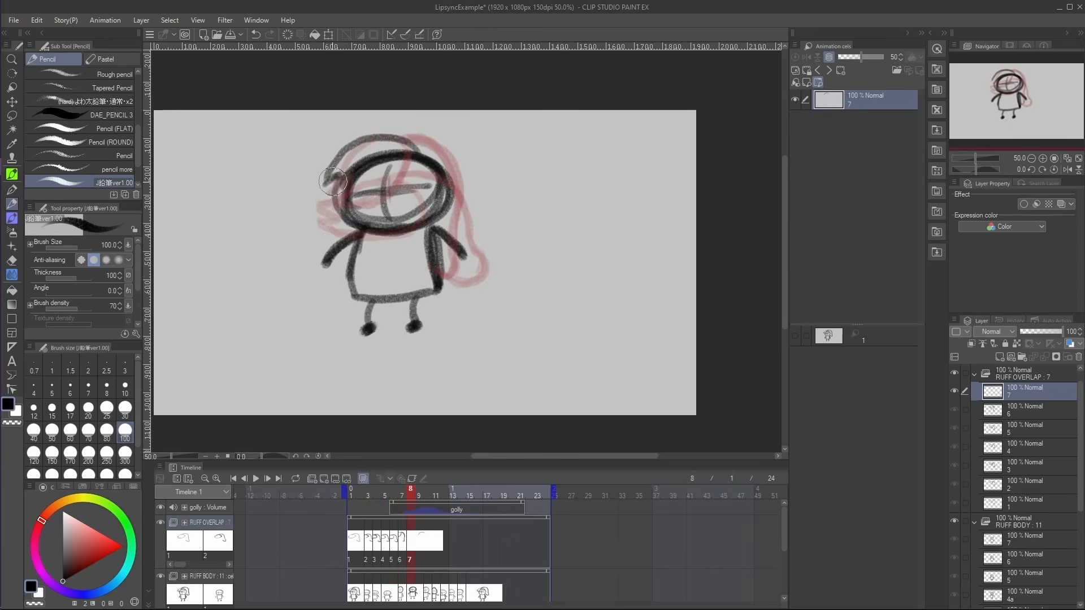
{"action": "mouse_move", "coordinate": [328, 205]}
{"action": "left_mouse_down"}
{"action": "mouse_move", "coordinate": [417, 164]}
{"action": "mouse_move", "coordinate": [464, 251]}
{"action": "left_mouse_up"}
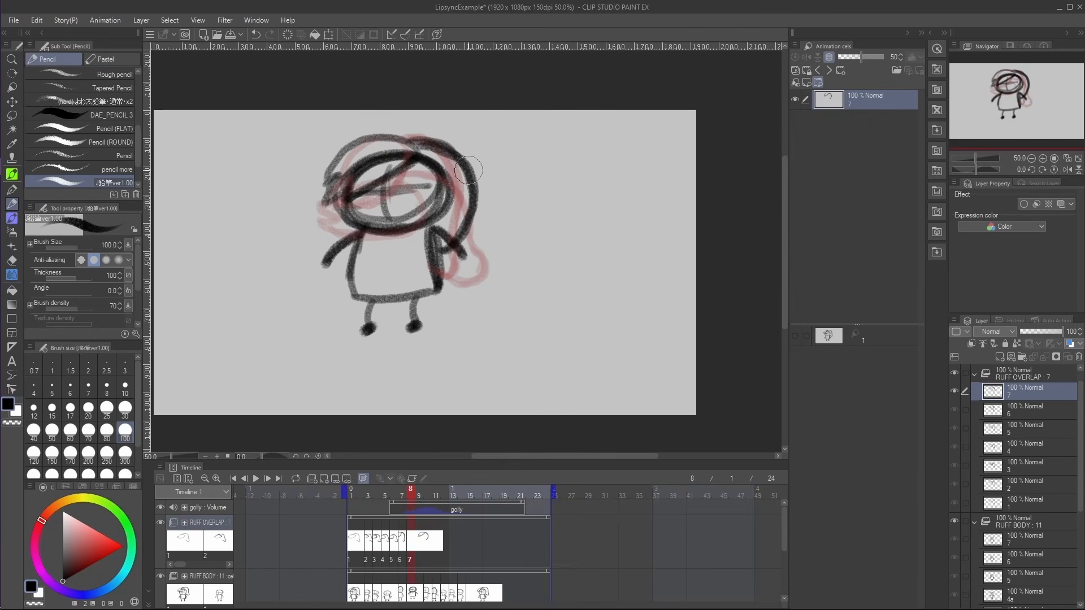
Create an overlap cel at frame 9 and draw the bangs with the ponytail swinging outward from the head.
{"action": "key", "text": "Right"}
{"action": "left_click", "coordinate": [325, 479]}
{"action": "key", "text": "Left"}
{"action": "key", "text": "Right"}
{"action": "mouse_move", "coordinate": [417, 149]}
{"action": "left_mouse_down"}
{"action": "mouse_move", "coordinate": [314, 184]}
{"action": "mouse_move", "coordinate": [374, 186]}
{"action": "mouse_move", "coordinate": [415, 153]}
{"action": "mouse_move", "coordinate": [374, 165]}
{"action": "left_mouse_up"}
{"action": "key", "text": "ctrl+t"}
{"action": "key", "text": "Return"}
{"action": "mouse_move", "coordinate": [398, 136]}
{"action": "left_mouse_down"}
{"action": "mouse_move", "coordinate": [476, 174]}
{"action": "mouse_move", "coordinate": [473, 228]}
{"action": "left_mouse_up"}
{"action": "left_click_drag", "start_coordinate": [424, 135], "coordinate": [467, 162]}
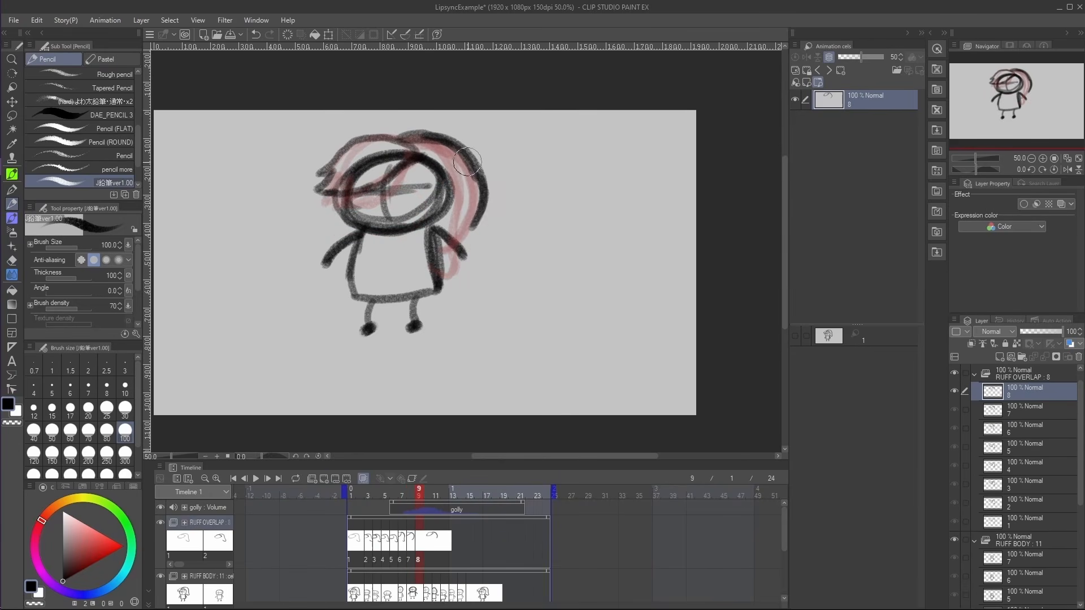
{"action": "left_click_drag", "start_coordinate": [473, 227], "coordinate": [445, 250]}
Create an overlap cel at frame 10, draw its bangs and curled ponytail, and compare it with the previous frame.
{"action": "key", "text": "Right"}
{"action": "mouse_move", "coordinate": [450, 207]}
{"action": "left_mouse_down"}
{"action": "mouse_move", "coordinate": [472, 163]}
{"action": "mouse_move", "coordinate": [336, 177]}
{"action": "mouse_move", "coordinate": [338, 158]}
{"action": "mouse_move", "coordinate": [392, 139]}
{"action": "mouse_move", "coordinate": [422, 162]}
{"action": "left_mouse_up"}
{"action": "key", "text": "alt+n"}
{"action": "left_click_drag", "start_coordinate": [423, 163], "coordinate": [339, 184]}
{"action": "left_click_drag", "start_coordinate": [412, 141], "coordinate": [478, 226]}
{"action": "key", "text": "Left"}
{"action": "key", "text": "Right"}
Create an overlap cel at frame 11 and draw the bangs above the stretched head, comparing them with frame 10.
{"action": "key", "text": "Right"}
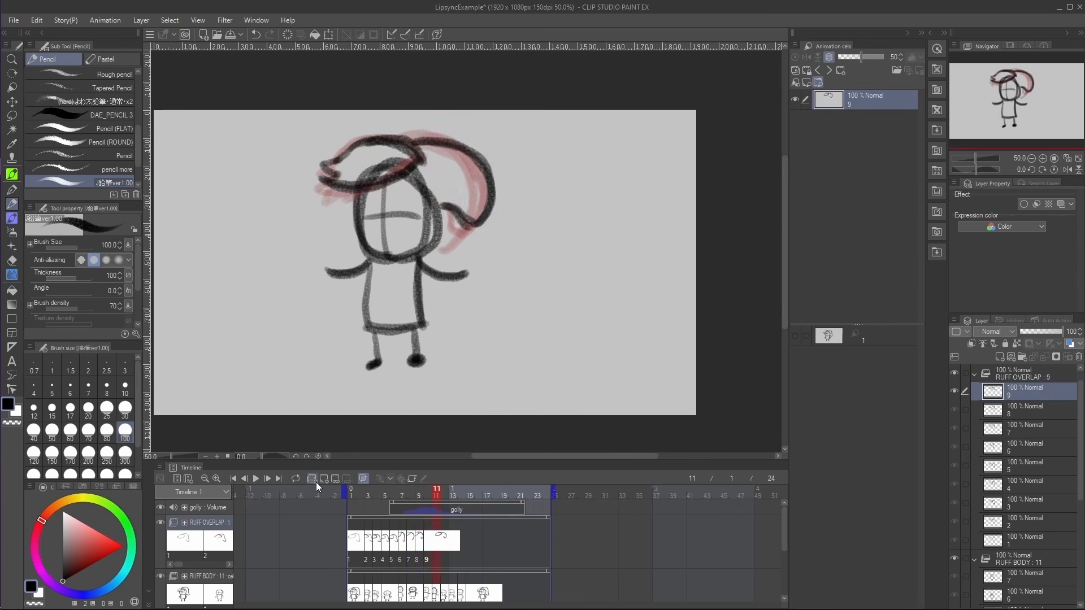
{"action": "left_click", "coordinate": [316, 483]}
{"action": "mouse_move", "coordinate": [409, 182]}
{"action": "left_mouse_down"}
{"action": "mouse_move", "coordinate": [324, 169]}
{"action": "mouse_move", "coordinate": [340, 171]}
{"action": "mouse_move", "coordinate": [326, 159]}
{"action": "mouse_move", "coordinate": [373, 140]}
{"action": "mouse_move", "coordinate": [398, 144]}
{"action": "mouse_move", "coordinate": [420, 170]}
{"action": "mouse_move", "coordinate": [391, 141]}
{"action": "mouse_move", "coordinate": [332, 161]}
{"action": "left_mouse_up"}
{"action": "key", "text": "Left"}
{"action": "key", "text": "Right"}
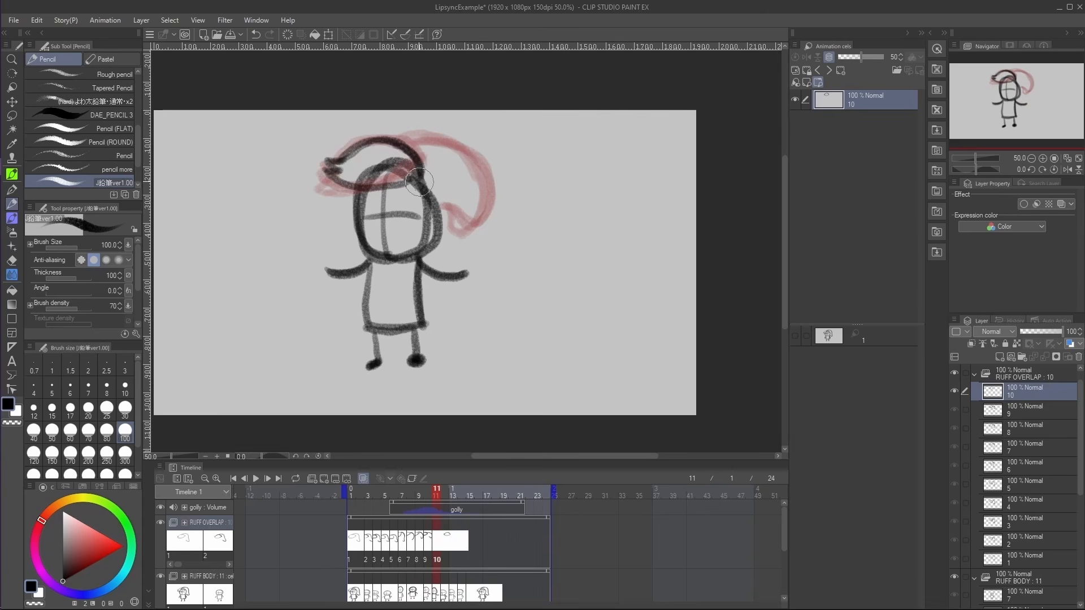
{"action": "mouse_move", "coordinate": [423, 169]}
{"action": "left_mouse_down"}
{"action": "mouse_move", "coordinate": [399, 191]}
{"action": "mouse_move", "coordinate": [367, 190]}
{"action": "mouse_move", "coordinate": [330, 167]}
{"action": "left_mouse_up"}
{"action": "key", "text": "Left"}
{"action": "key", "text": "Right"}
{"action": "key", "text": "Left"}
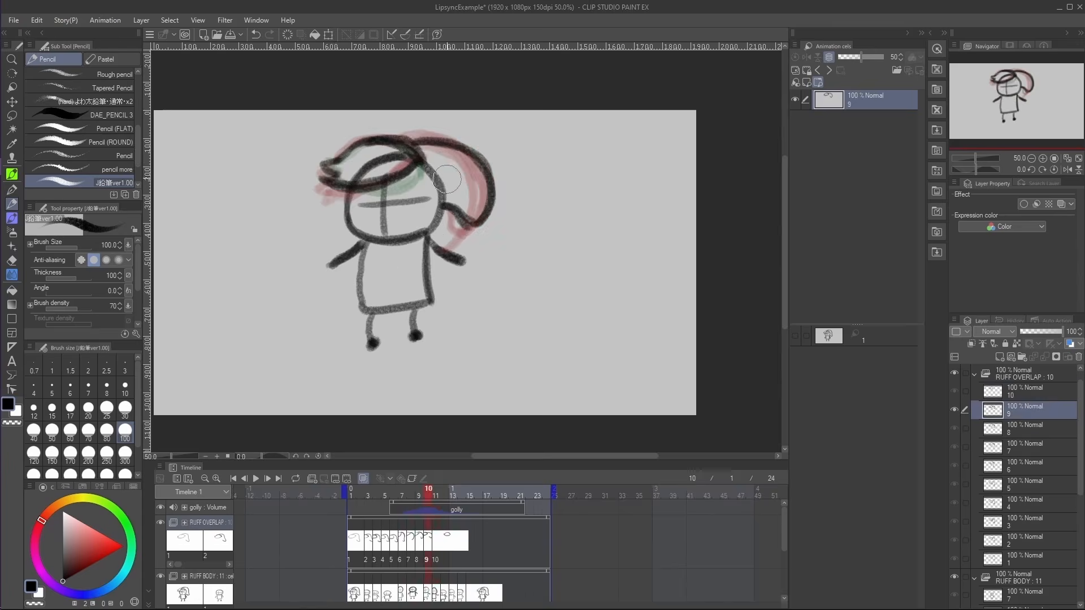
{"action": "key", "text": "Right"}
{"action": "key", "text": "Left"}
{"action": "key", "text": "Right"}
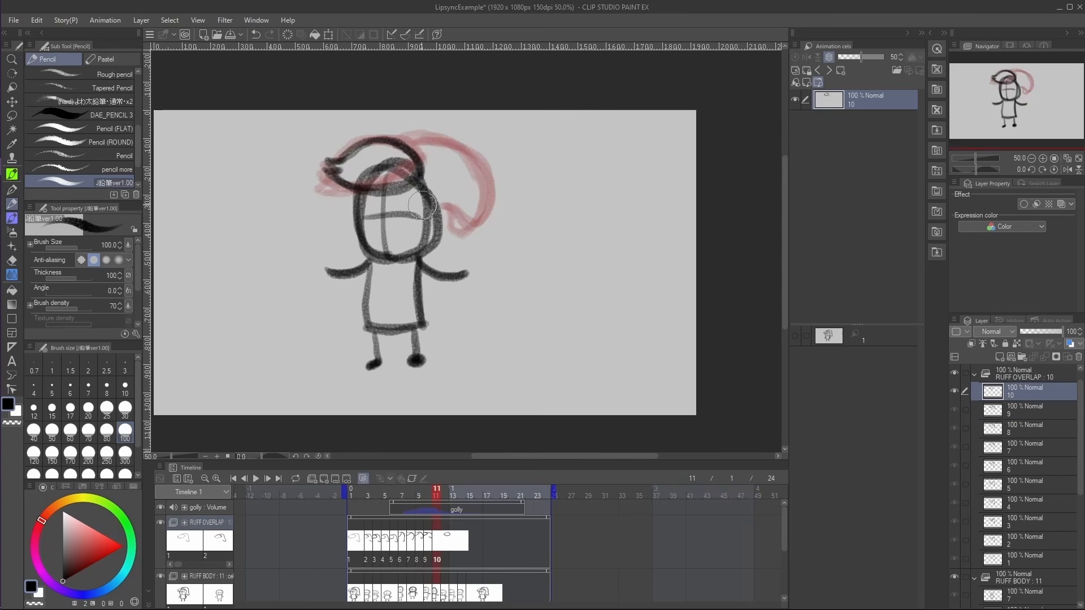
Draw the raised, curled ponytail on the frame 11 overlap cel and check its motion against the preceding frames.
{"action": "key", "text": "Left"}
{"action": "key", "text": "Left"}
{"action": "key", "text": "Left"}
{"action": "key", "text": "Right"}
{"action": "key", "text": "Right"}
{"action": "key", "text": "Right"}
{"action": "mouse_move", "coordinate": [420, 148]}
{"action": "left_mouse_down"}
{"action": "mouse_move", "coordinate": [469, 139]}
{"action": "mouse_move", "coordinate": [484, 152]}
{"action": "mouse_move", "coordinate": [443, 224]}
{"action": "left_mouse_up"}
{"action": "mouse_move", "coordinate": [487, 168]}
{"action": "left_mouse_down"}
{"action": "mouse_move", "coordinate": [468, 143]}
{"action": "mouse_move", "coordinate": [440, 150]}
{"action": "mouse_move", "coordinate": [414, 142]}
{"action": "left_mouse_up"}
{"action": "key", "text": "Left"}
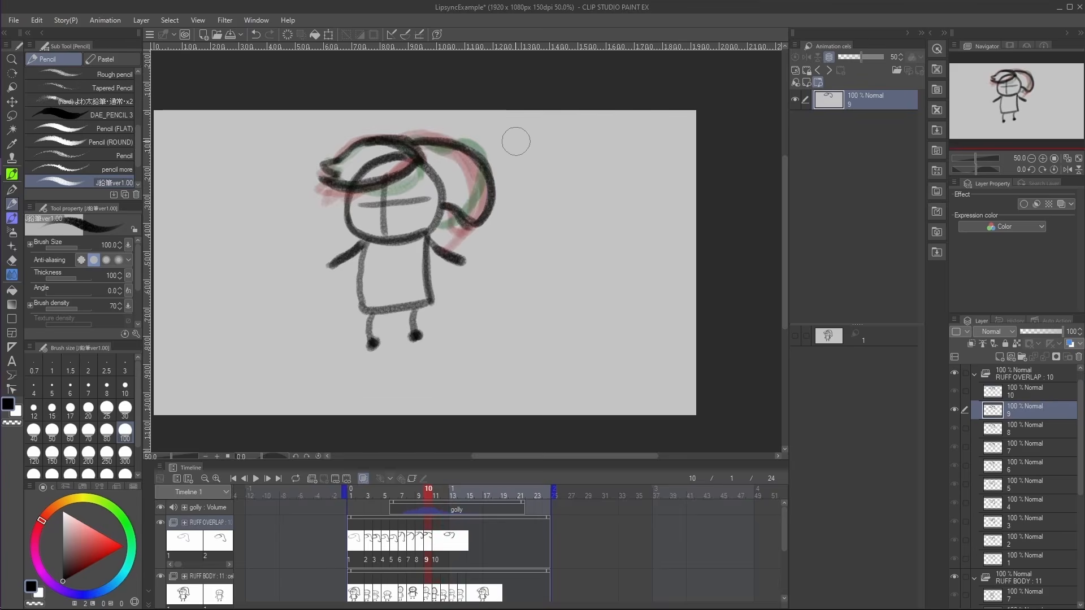
{"action": "key", "text": "Right"}
{"action": "key", "text": "Left"}
{"action": "key", "text": "Right"}
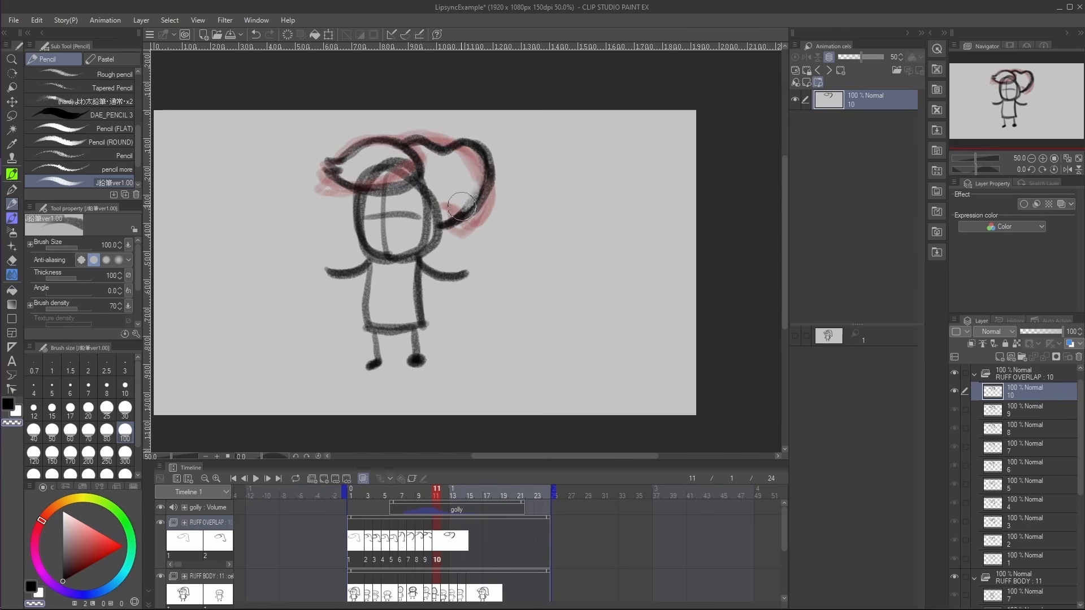
Erase the old hair from the RUFF BODY cel at frame 15 and make the RUFF OVERLAP folder visible again.
{"action": "key", "text": "Right"}
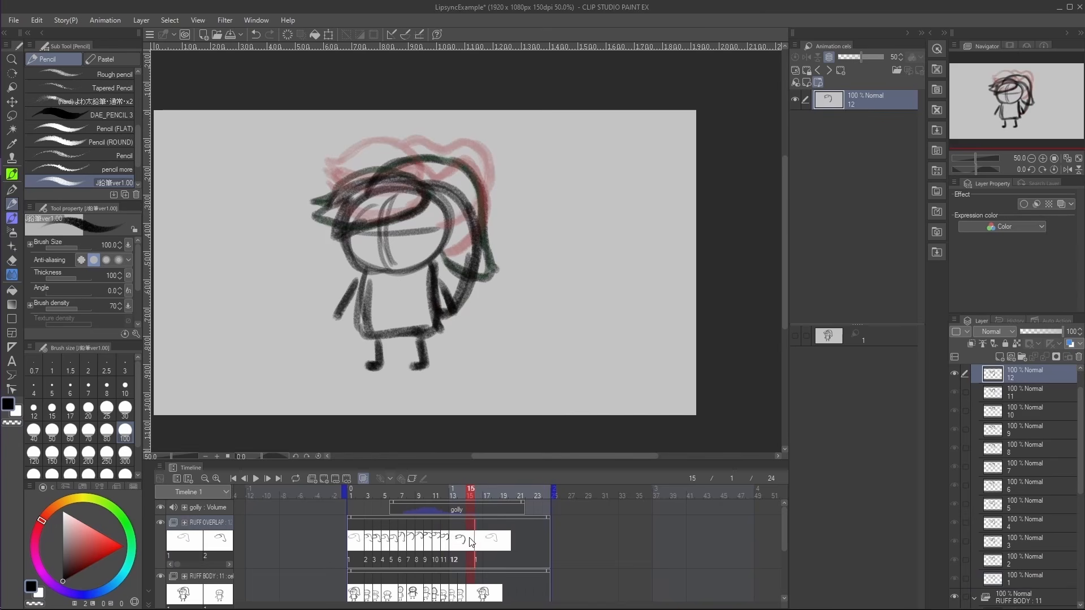
{"action": "key", "text": "Right"}
{"action": "key", "text": "Left"}
{"action": "key", "text": "Right"}
{"action": "key", "text": "Left"}
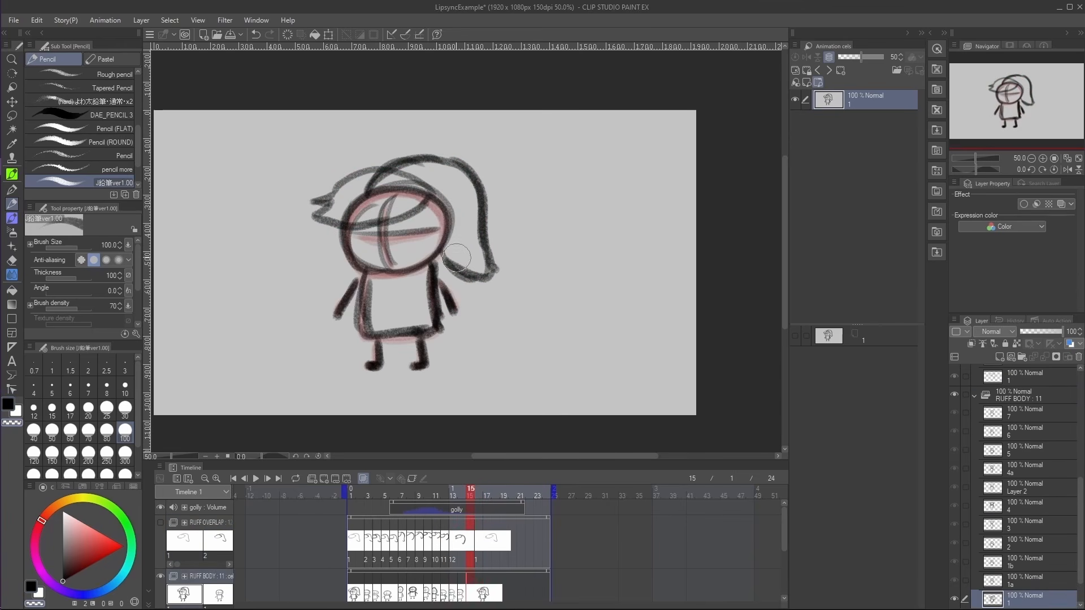
{"action": "mouse_move", "coordinate": [452, 258]}
{"action": "left_mouse_down"}
{"action": "mouse_move", "coordinate": [474, 284]}
{"action": "mouse_move", "coordinate": [466, 163]}
{"action": "mouse_move", "coordinate": [462, 174]}
{"action": "mouse_move", "coordinate": [415, 161]}
{"action": "mouse_move", "coordinate": [366, 177]}
{"action": "mouse_move", "coordinate": [429, 175]}
{"action": "mouse_move", "coordinate": [425, 200]}
{"action": "mouse_move", "coordinate": [360, 226]}
{"action": "mouse_move", "coordinate": [378, 222]}
{"action": "mouse_move", "coordinate": [339, 207]}
{"action": "mouse_move", "coordinate": [368, 163]}
{"action": "left_mouse_up"}
{"action": "left_click", "coordinate": [474, 537]}
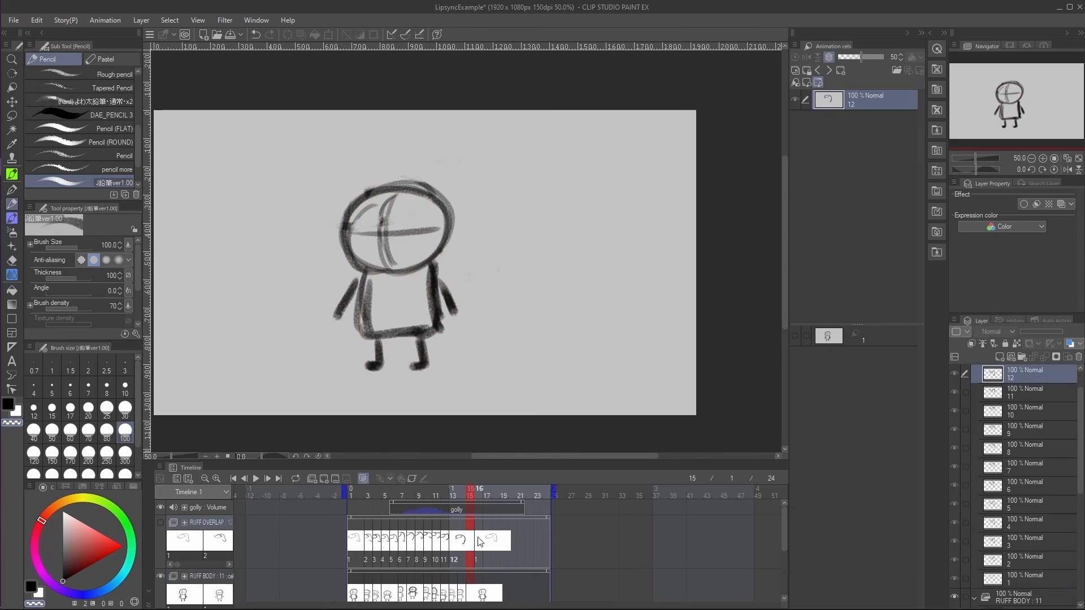
{"action": "key", "text": "Right"}
{"action": "left_click", "coordinate": [160, 522]}
Create an overlap cel at frame 14 and limit the onion skin to 1 previous frame.
{"action": "key", "text": "Left"}
{"action": "key", "text": "Left"}
{"action": "key", "text": "Left"}
{"action": "key", "text": "Right"}
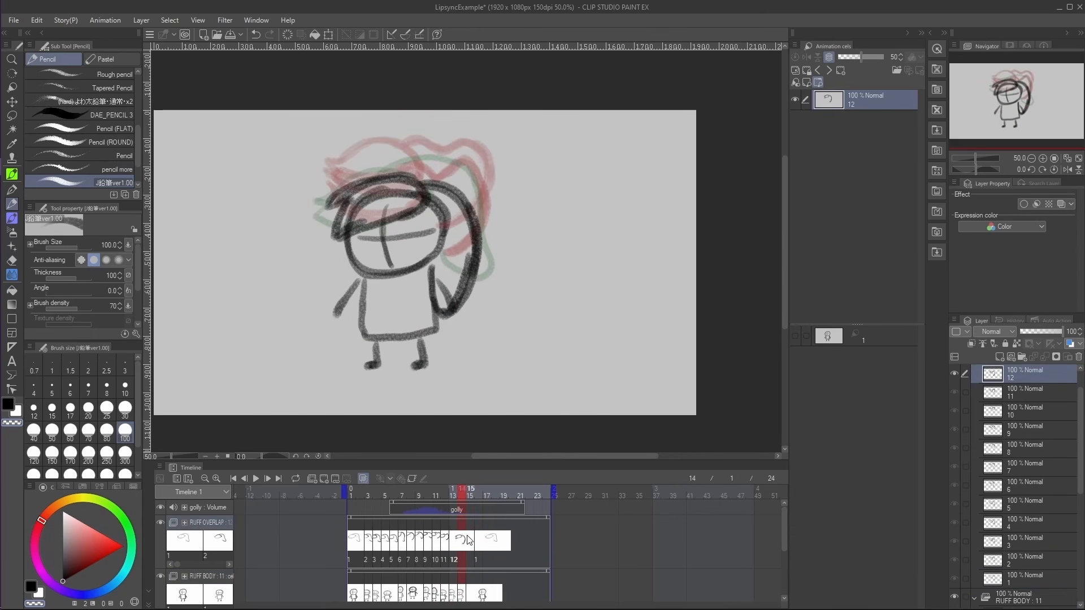
{"action": "left_click", "coordinate": [324, 477]}
{"action": "left_click", "coordinate": [158, 466]}
{"action": "mouse_move", "coordinate": [198, 348]}
{"action": "left_click", "coordinate": [328, 363]}
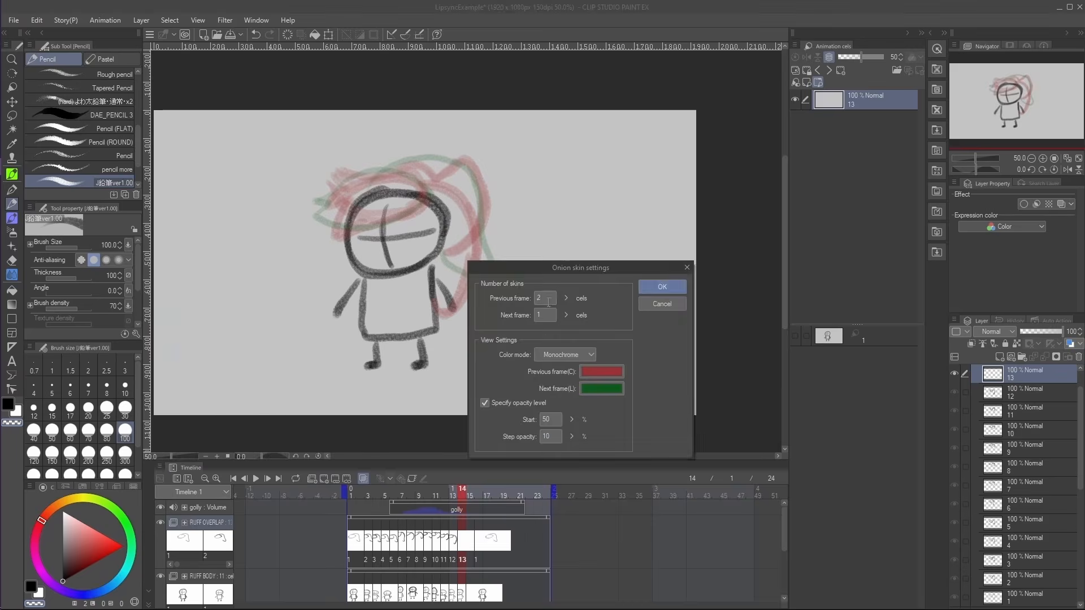
{"action": "type", "text": "1"}
{"action": "key", "text": "Return"}
Draw the bangs and ponytail on the frame 14 overlap cel between the onion skins, and add an overlap cel at frame 15.
{"action": "left_click", "coordinate": [12, 217]}
{"action": "left_click", "coordinate": [11, 203]}
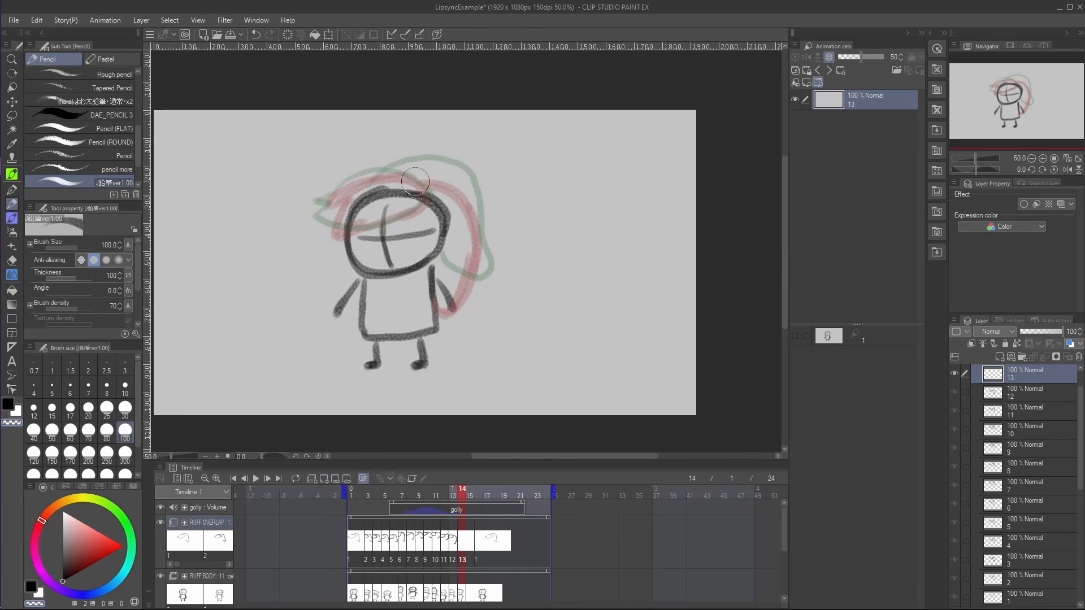
{"action": "key", "text": "c"}
{"action": "left_click_drag", "start_coordinate": [428, 195], "coordinate": [317, 203]}
{"action": "mouse_move", "coordinate": [318, 203]}
{"action": "left_mouse_down"}
{"action": "mouse_move", "coordinate": [343, 198]}
{"action": "mouse_move", "coordinate": [321, 229]}
{"action": "mouse_move", "coordinate": [428, 197]}
{"action": "left_mouse_up"}
{"action": "left_click_drag", "start_coordinate": [347, 227], "coordinate": [428, 197]}
{"action": "mouse_move", "coordinate": [399, 173]}
{"action": "left_mouse_down"}
{"action": "mouse_move", "coordinate": [413, 170]}
{"action": "mouse_move", "coordinate": [472, 278]}
{"action": "mouse_move", "coordinate": [439, 282]}
{"action": "mouse_move", "coordinate": [407, 171]}
{"action": "mouse_move", "coordinate": [316, 212]}
{"action": "mouse_move", "coordinate": [461, 164]}
{"action": "mouse_move", "coordinate": [484, 268]}
{"action": "mouse_move", "coordinate": [441, 299]}
{"action": "left_mouse_up"}
{"action": "left_click", "coordinate": [470, 493]}
{"action": "key", "text": "alt+n"}
Play the rough animation from frame 1 to review the body and hair motion.
{"action": "left_click", "coordinate": [345, 496]}
{"action": "left_click", "coordinate": [256, 478]}
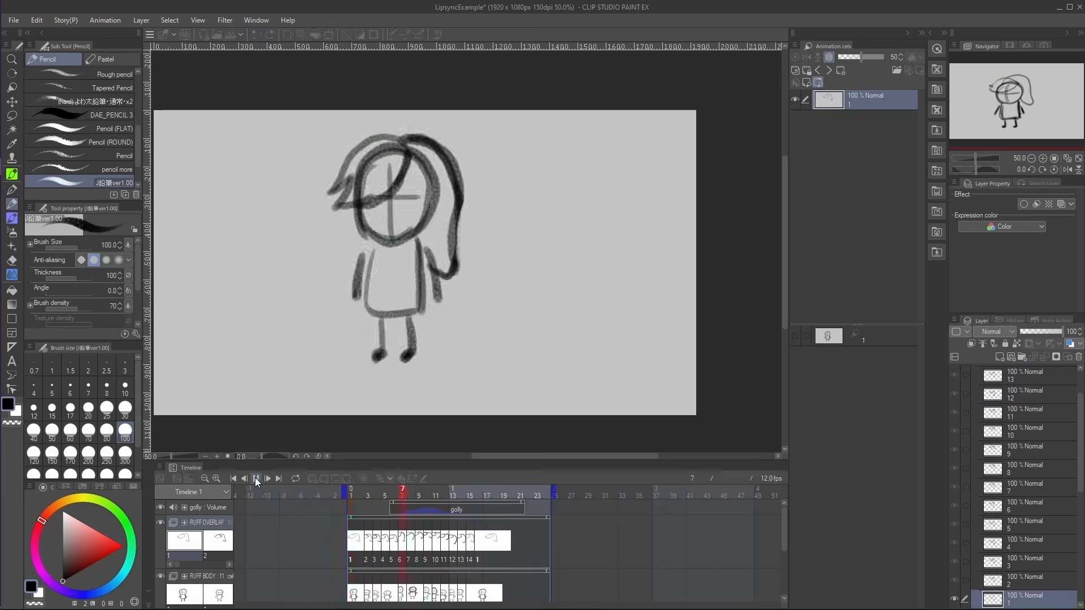
{"action": "left_click", "coordinate": [350, 492]}
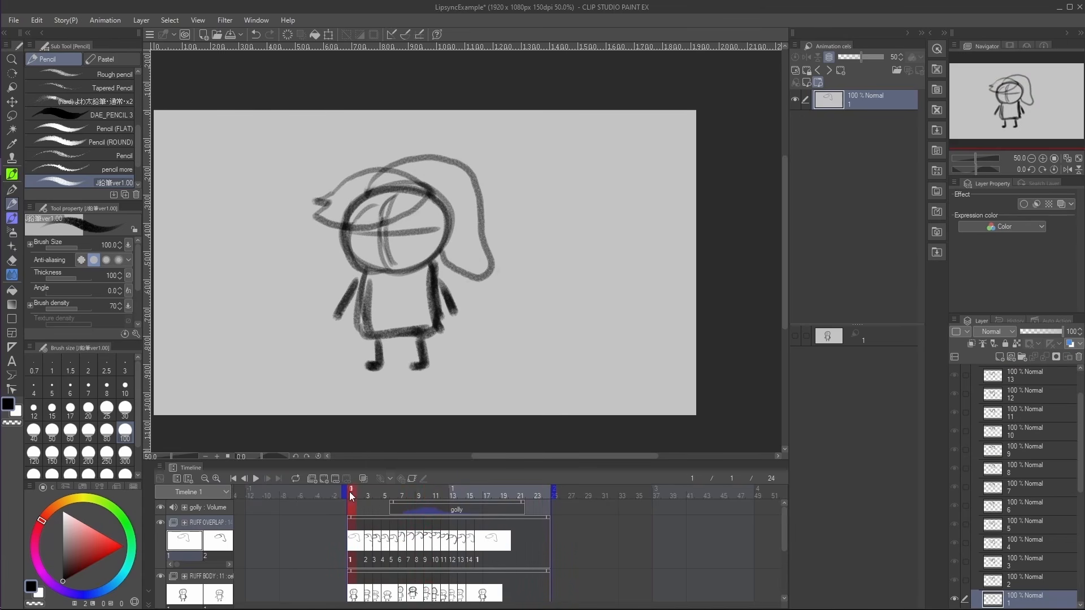
{"action": "left_click", "coordinate": [256, 478]}
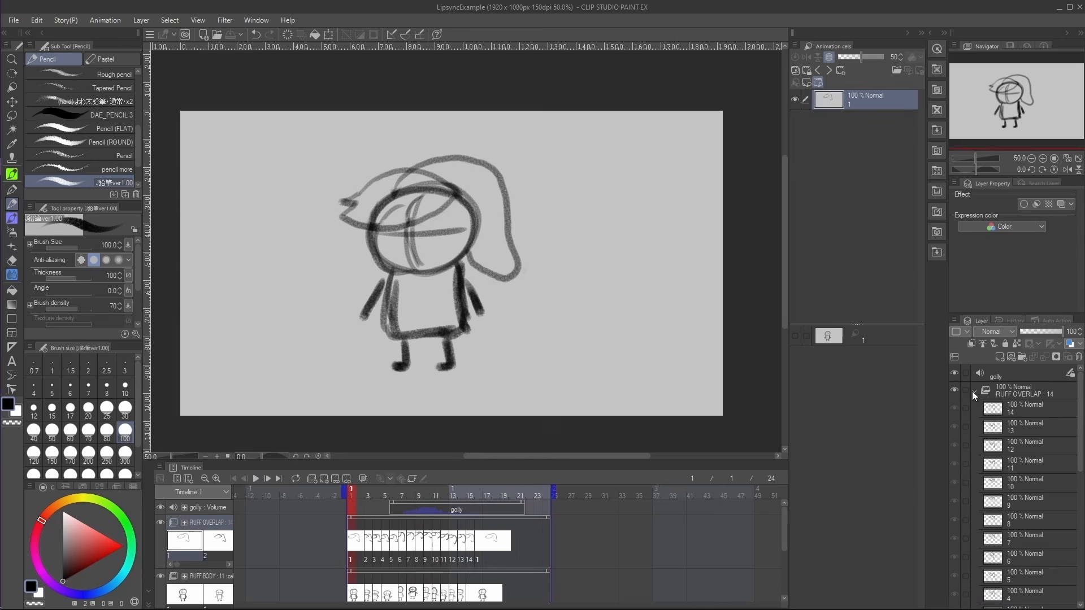
Group the RUFF OVERLAP and RUFF BODY folders into a new folder named RUFF ANIM.
{"action": "left_click", "coordinate": [975, 391]}
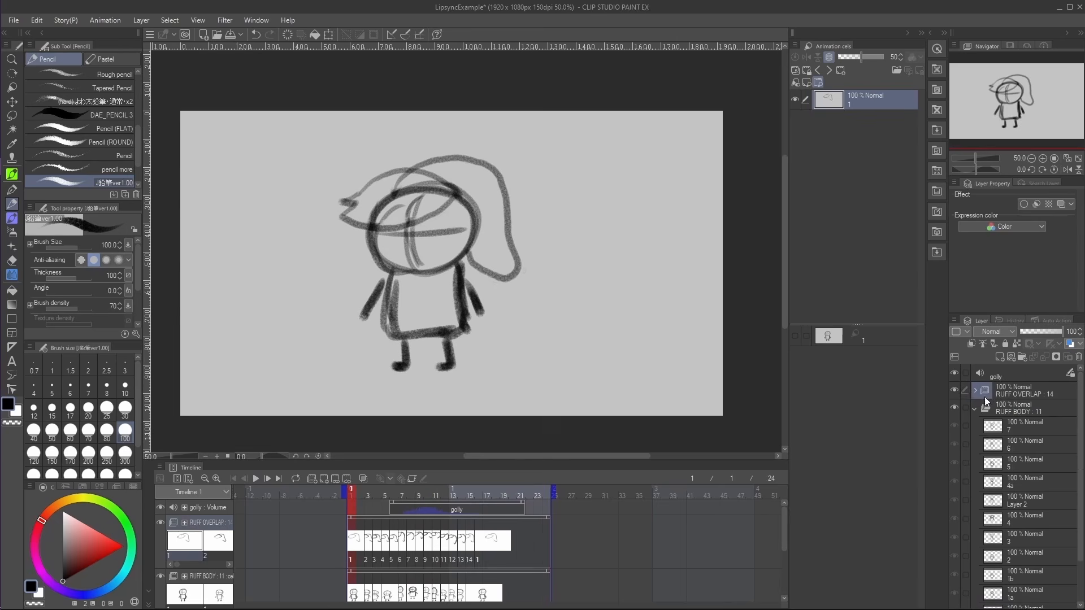
{"action": "left_click", "coordinate": [974, 409]}
{"action": "left_click", "coordinate": [1022, 408], "text": "ctrl"}
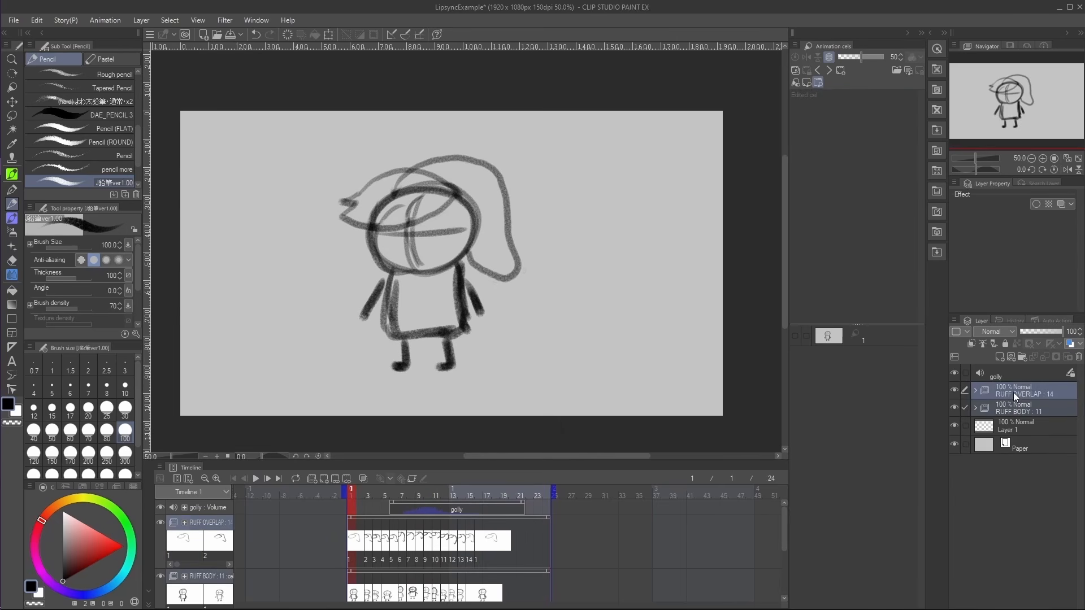
{"action": "right_click", "coordinate": [1012, 392]}
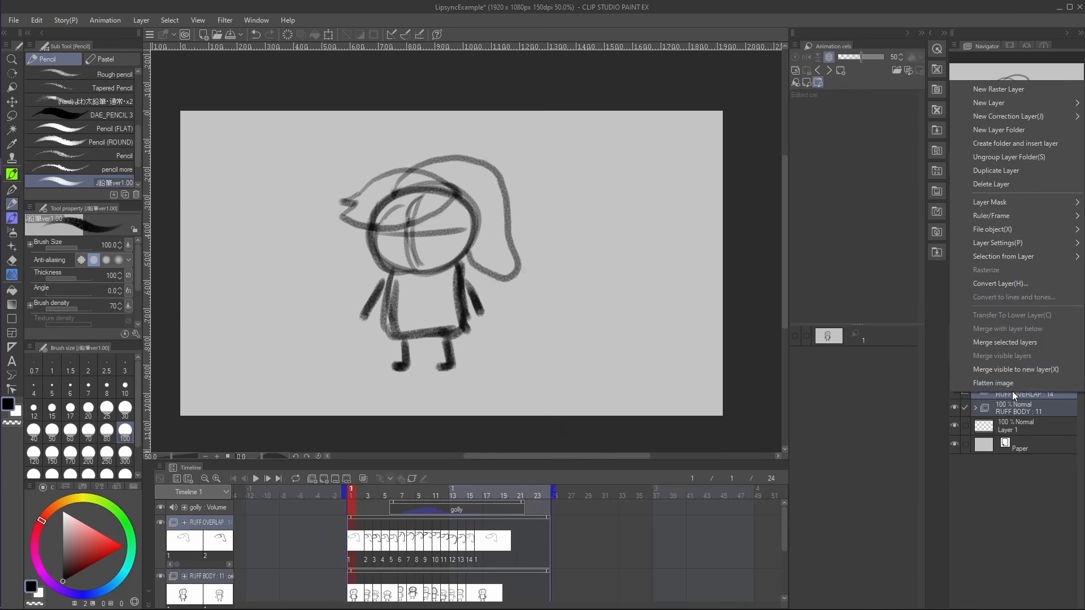
{"action": "left_click", "coordinate": [1046, 144]}
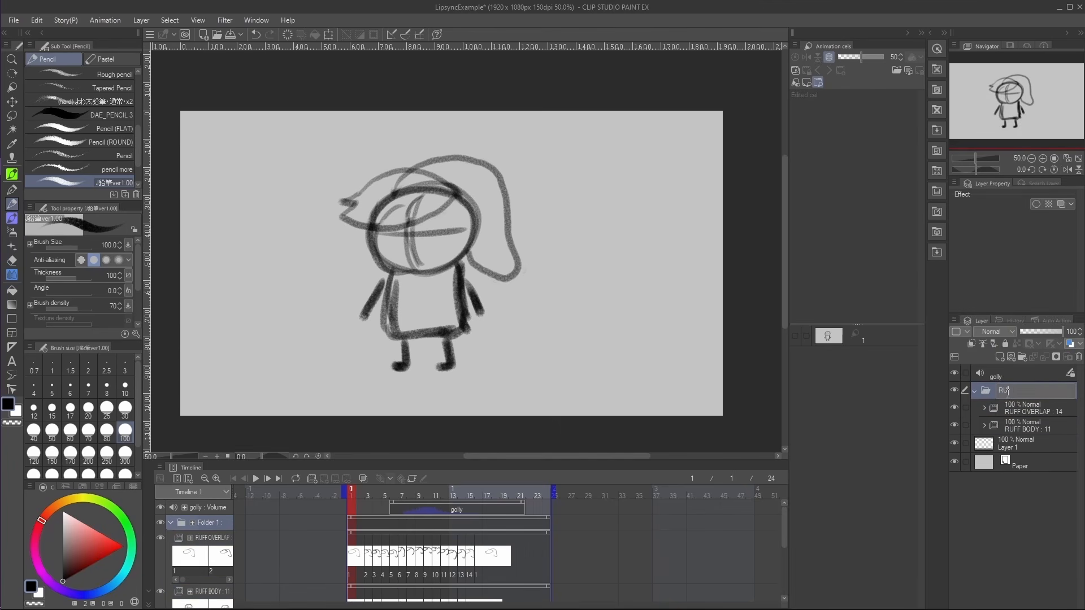
{"action": "key", "text": "Return"}
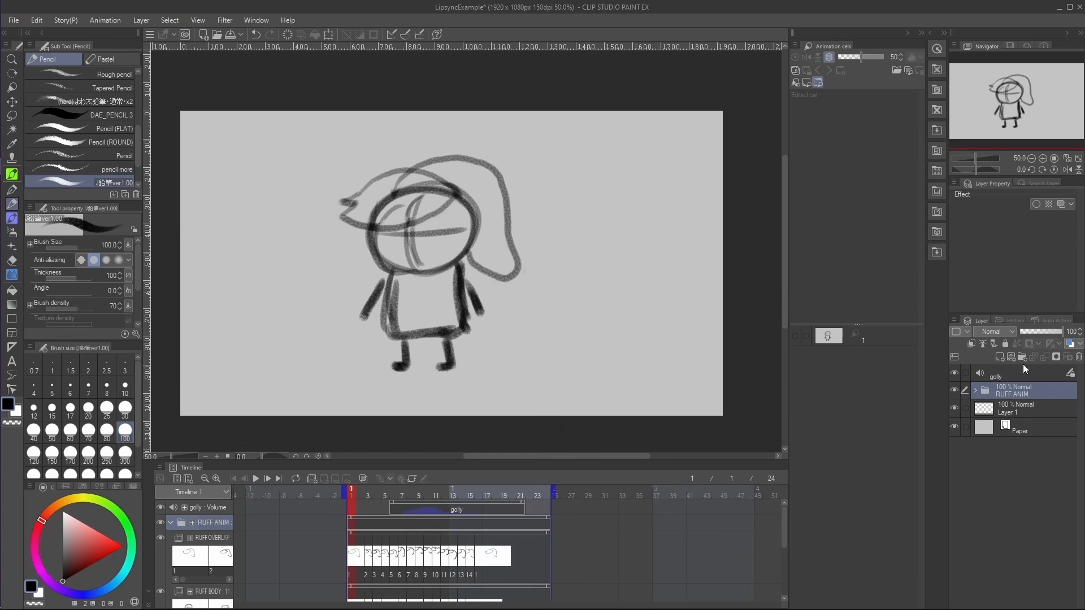
{"action": "left_click_drag", "start_coordinate": [1059, 331], "coordinate": [1025, 333]}
{"action": "left_click", "coordinate": [974, 391]}
{"action": "left_click", "coordinate": [1017, 408]}
{"action": "left_click", "coordinate": [1002, 429]}
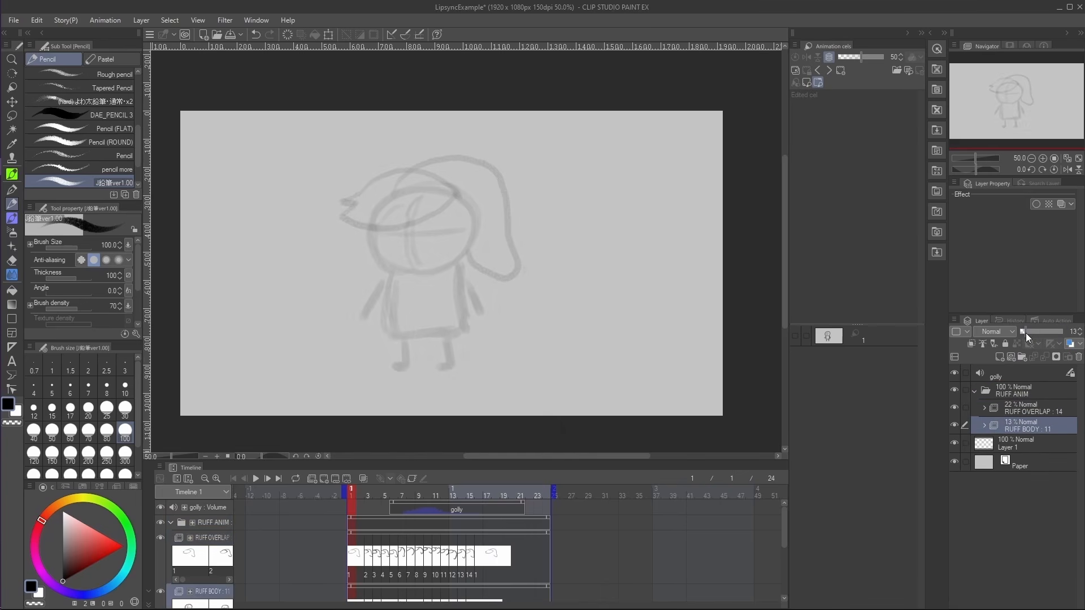
{"action": "key", "text": "ctrl+z"}
{"action": "key", "text": "ctrl+z"}
{"action": "key", "text": "ctrl+z"}
{"action": "key", "text": "ctrl+z"}
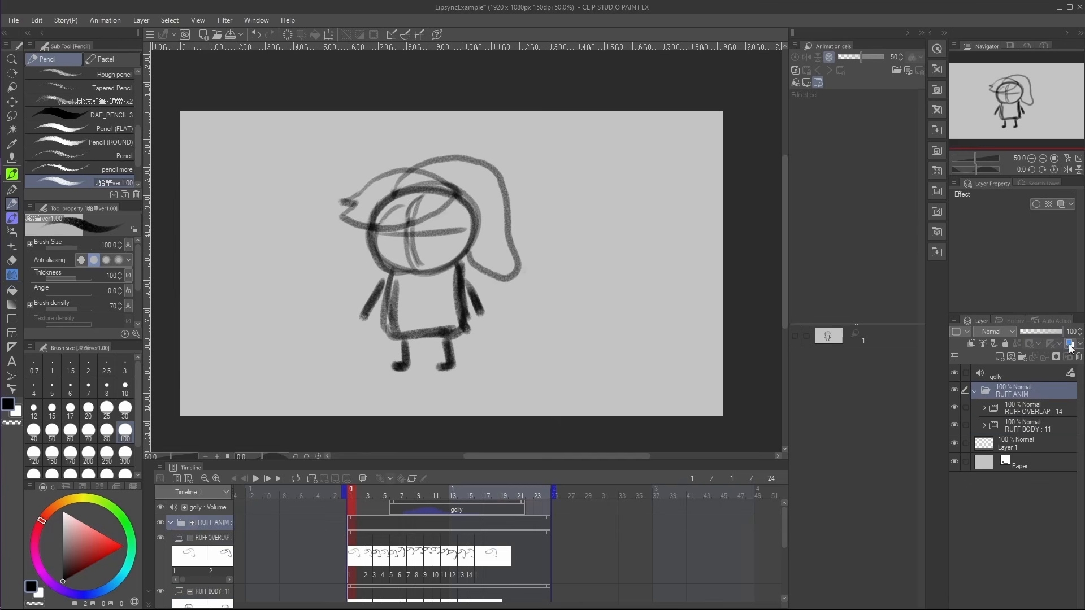
Apply the blue layer color to the RUFF ANIM folder and lower its opacity to 28%.
{"action": "left_click", "coordinate": [1071, 344]}
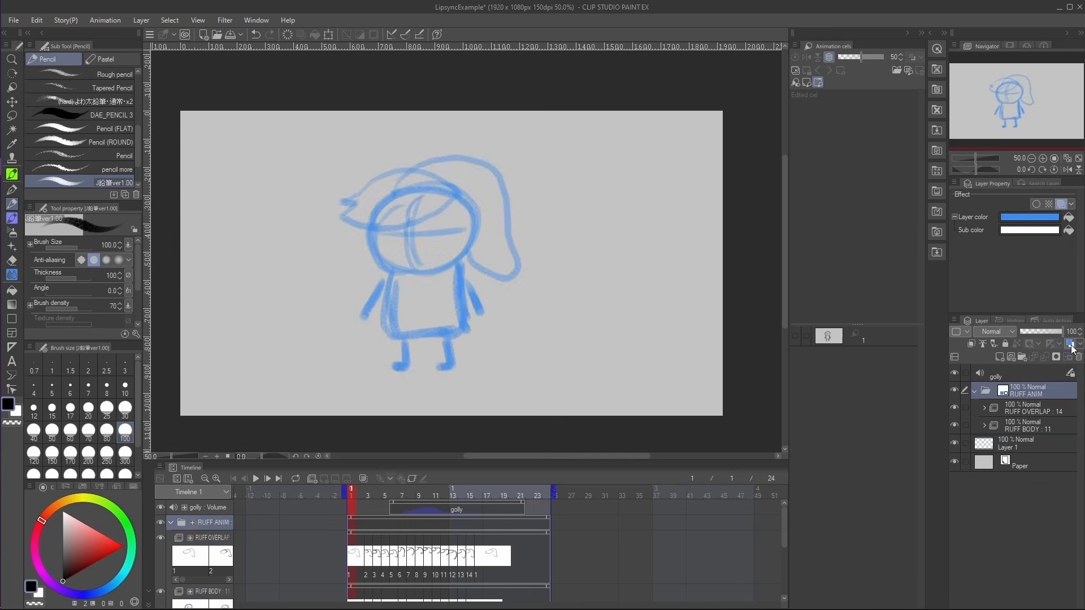
{"action": "left_click", "coordinate": [1070, 345]}
{"action": "left_click", "coordinate": [1070, 345]}
{"action": "left_click_drag", "start_coordinate": [1056, 331], "coordinate": [1032, 330]}
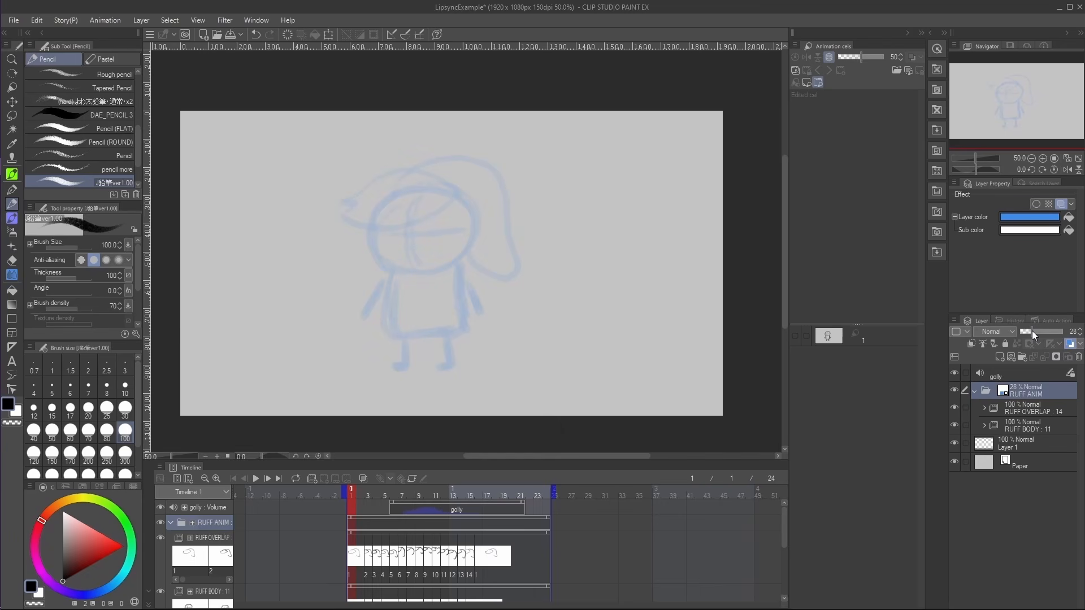
{"action": "left_click", "coordinate": [974, 391]}
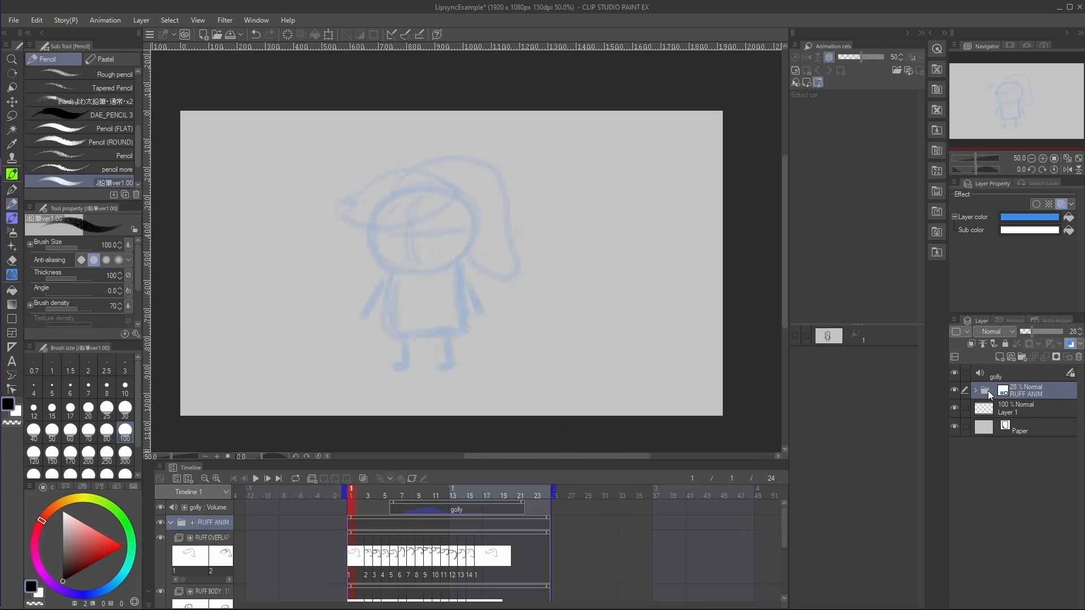
Create a new animation folder above RUFF ANIM and name it CLEAN-UP.
{"action": "left_click", "coordinate": [313, 479]}
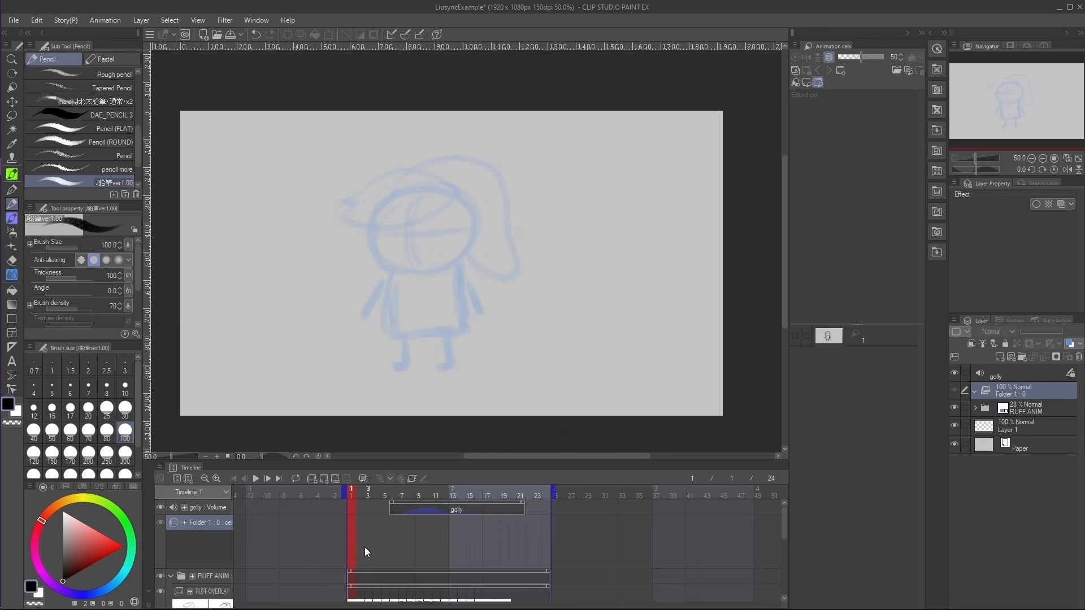
{"action": "double_click", "coordinate": [195, 522]}
{"action": "type", "text": "CLEAN-UP"}
{"action": "key", "text": "Return"}
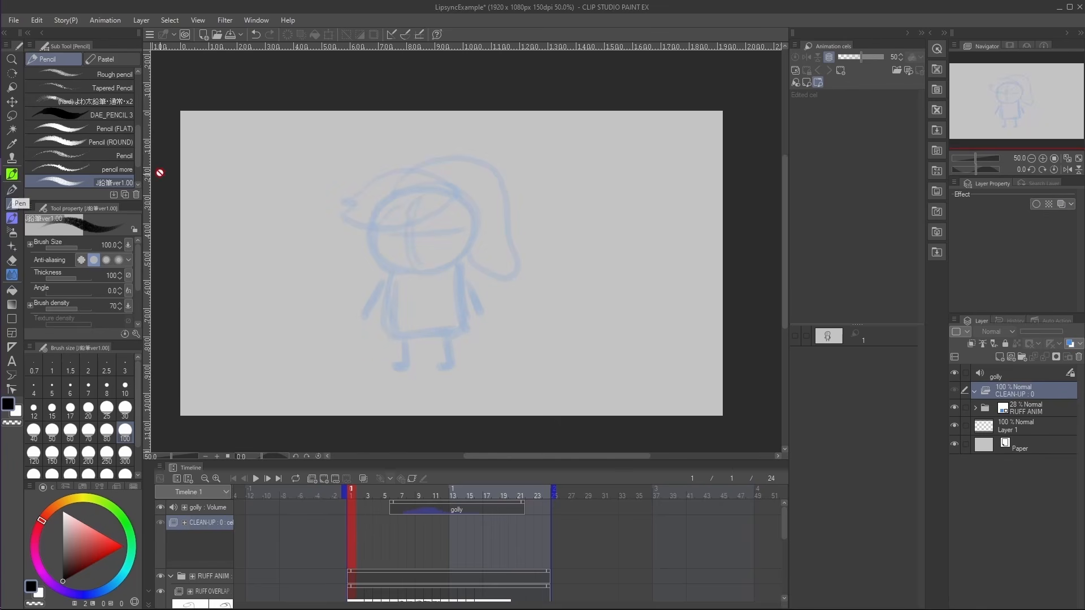
Choose the Pencil (FLAT) brush, create a CLEAN-UP cel at frame 1, and undo the trial stroke on the head.
{"action": "left_click", "coordinate": [65, 129]}
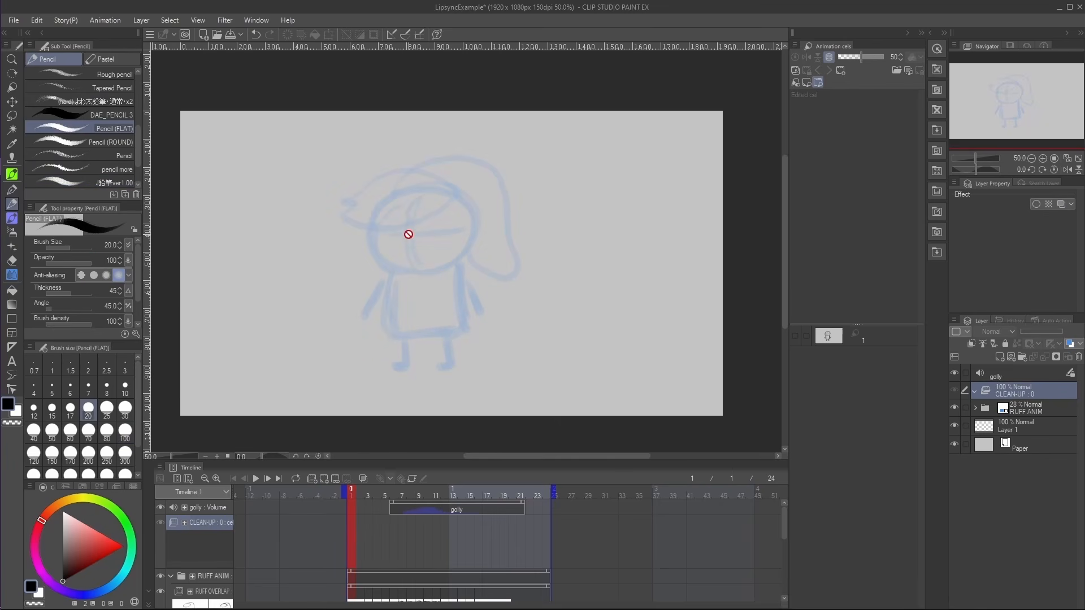
{"action": "left_click", "coordinate": [323, 478]}
{"action": "left_click_drag", "start_coordinate": [449, 207], "coordinate": [415, 284]}
{"action": "key", "text": "ctrl+z"}
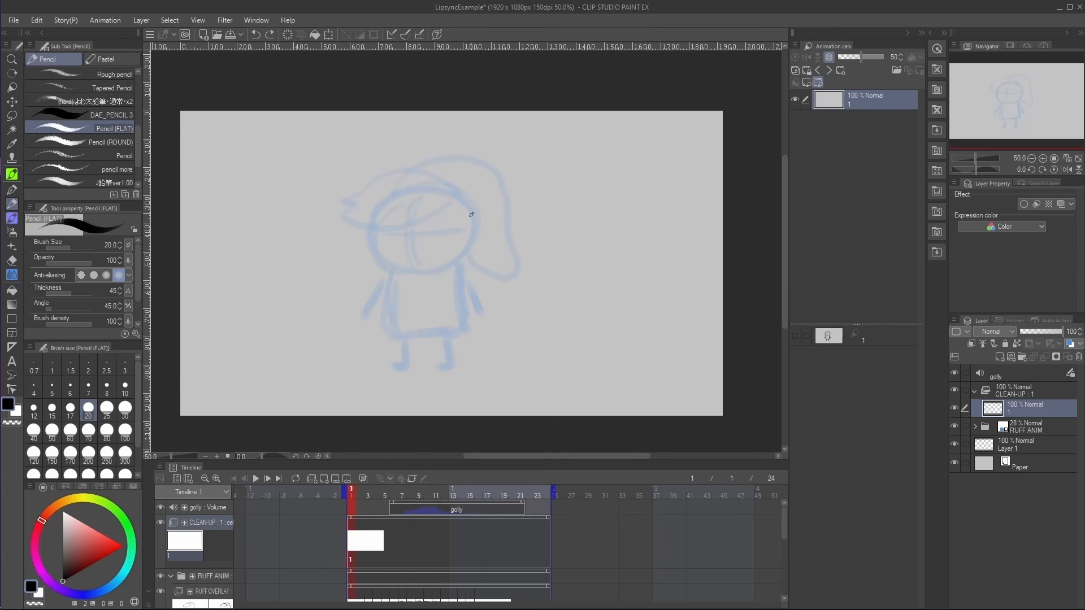
Ink the standing character over the rough on the frame 1 CLEAN-UP cel with the Basic Watercolor brush at size 25.
{"action": "key", "text": "b"}
{"action": "left_click_drag", "start_coordinate": [343, 204], "coordinate": [457, 195]}
{"action": "left_click_drag", "start_coordinate": [417, 162], "coordinate": [474, 235]}
{"action": "mouse_move", "coordinate": [394, 262]}
{"action": "left_mouse_down"}
{"action": "mouse_move", "coordinate": [463, 333]}
{"action": "mouse_move", "coordinate": [367, 314]}
{"action": "left_mouse_up"}
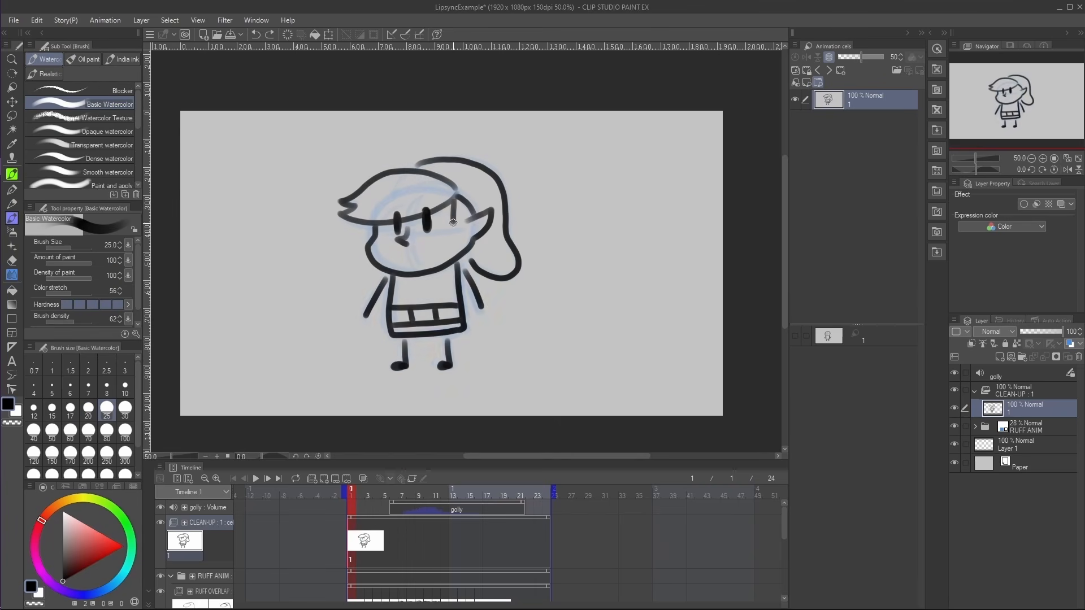
{"action": "left_click_drag", "start_coordinate": [389, 165], "coordinate": [474, 164]}
Add a CLEAN-UP cel at frame 6 and ink the squashed pose with squeezed-shut eyes over the rough.
{"action": "left_click", "coordinate": [394, 493]}
{"action": "left_click", "coordinate": [323, 478]}
{"action": "left_click_drag", "start_coordinate": [417, 246], "coordinate": [437, 245]}
{"action": "left_click_drag", "start_coordinate": [343, 204], "coordinate": [452, 213]}
{"action": "left_click_drag", "start_coordinate": [424, 177], "coordinate": [468, 271]}
{"action": "mouse_move", "coordinate": [387, 285]}
{"action": "left_mouse_down"}
{"action": "mouse_move", "coordinate": [454, 282]}
{"action": "mouse_move", "coordinate": [350, 315]}
{"action": "left_mouse_up"}
{"action": "left_click_drag", "start_coordinate": [462, 283], "coordinate": [485, 307]}
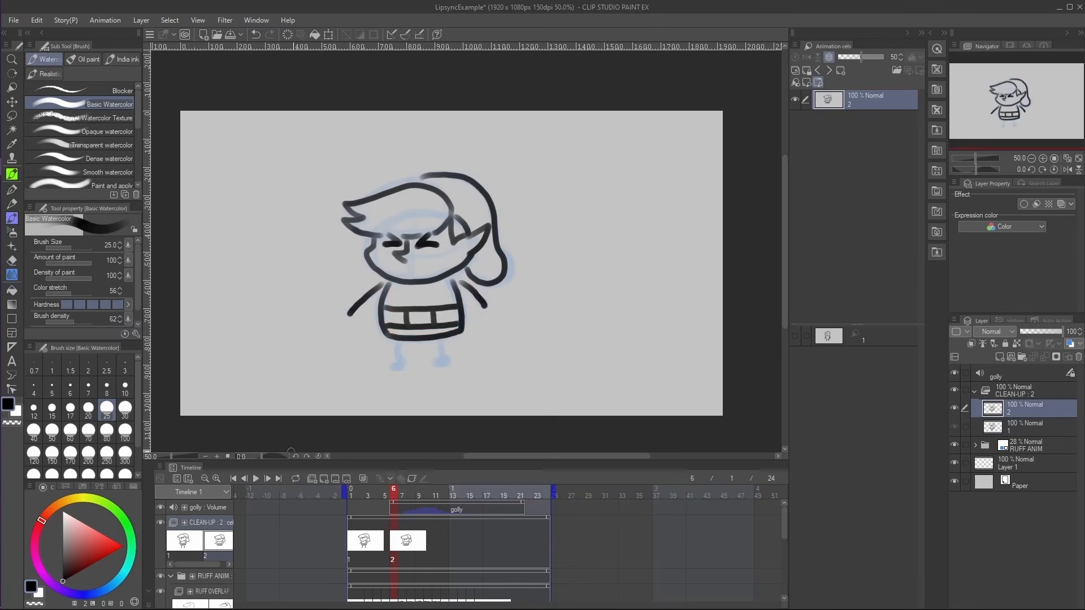
{"action": "left_click_drag", "start_coordinate": [400, 341], "coordinate": [400, 368]}
Add a CLEAN-UP cel at frame 7 and ink the stretched pose with open eyes and hanging hair.
{"action": "left_click", "coordinate": [403, 533]}
{"action": "left_click", "coordinate": [323, 478]}
{"action": "left_click_drag", "start_coordinate": [399, 177], "coordinate": [399, 195]}
{"action": "left_click_drag", "start_coordinate": [361, 164], "coordinate": [452, 161]}
{"action": "left_click_drag", "start_coordinate": [370, 198], "coordinate": [478, 201]}
{"action": "left_click_drag", "start_coordinate": [392, 242], "coordinate": [458, 243]}
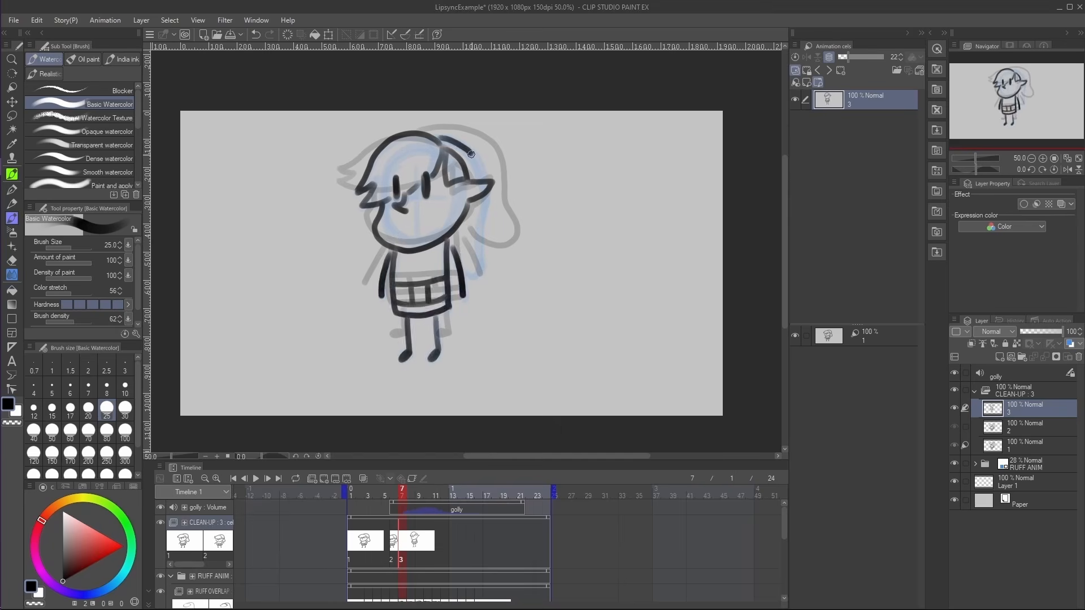
Add CLEAN-UP cels at frames 9, 11 and 13, turn on onion skin, and ink the settling poses.
{"action": "left_click", "coordinate": [419, 492]}
{"action": "left_click", "coordinate": [323, 478]}
{"action": "mouse_move", "coordinate": [339, 170]}
{"action": "left_mouse_down"}
{"action": "mouse_move", "coordinate": [454, 167]}
{"action": "mouse_move", "coordinate": [475, 206]}
{"action": "left_mouse_up"}
{"action": "left_click", "coordinate": [323, 478]}
{"action": "left_click", "coordinate": [363, 478]}
{"action": "left_click_drag", "start_coordinate": [346, 226], "coordinate": [457, 226]}
{"action": "left_click_drag", "start_coordinate": [390, 288], "coordinate": [464, 333]}
Add an in-between CLEAN-UP cel at frame 3 and ink the head, body and hair between the neighbouring poses.
{"action": "left_click", "coordinate": [368, 492]}
{"action": "left_click", "coordinate": [323, 478]}
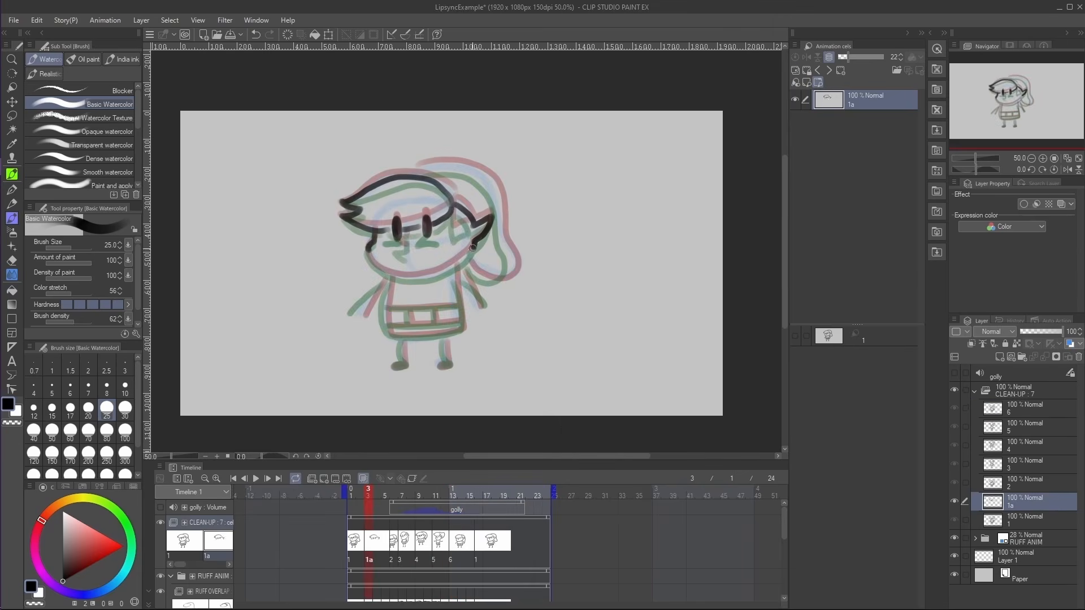
{"action": "mouse_move", "coordinate": [491, 221]}
{"action": "left_mouse_down"}
{"action": "mouse_move", "coordinate": [474, 253]}
{"action": "mouse_move", "coordinate": [370, 243]}
{"action": "mouse_move", "coordinate": [430, 273]}
{"action": "left_mouse_up"}
Add and ink in-between CLEAN-UP cels at frames 5, 8, 10 and 12.
{"action": "left_click", "coordinate": [385, 492]}
{"action": "left_click", "coordinate": [410, 492]}
{"action": "left_click", "coordinate": [324, 478]}
{"action": "left_click", "coordinate": [427, 492]}
{"action": "left_click", "coordinate": [323, 478]}
{"action": "left_click", "coordinate": [444, 492]}
{"action": "left_click_drag", "start_coordinate": [466, 205], "coordinate": [454, 226]}
Add and ink the CLEAN-UP cels at frames 14 and 15, and play back the cleaned-up animation.
{"action": "left_click", "coordinate": [461, 493]}
{"action": "left_click", "coordinate": [323, 478]}
{"action": "left_click_drag", "start_coordinate": [376, 226], "coordinate": [474, 240]}
{"action": "left_click", "coordinate": [469, 492]}
{"action": "left_click", "coordinate": [324, 478]}
{"action": "left_click_drag", "start_coordinate": [375, 226], "coordinate": [475, 240]}
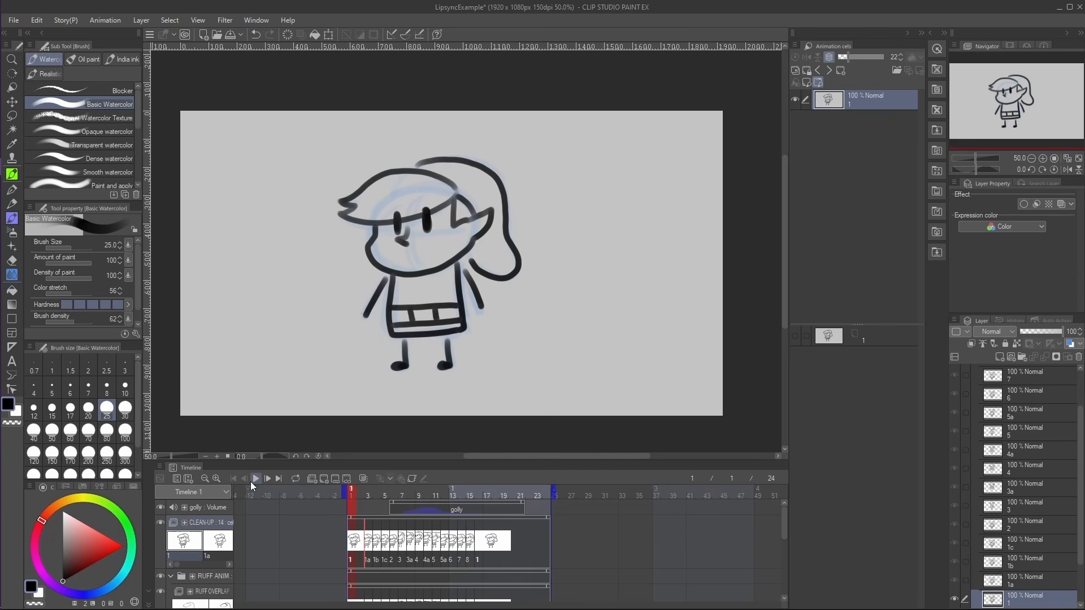
{"action": "left_click", "coordinate": [256, 478]}
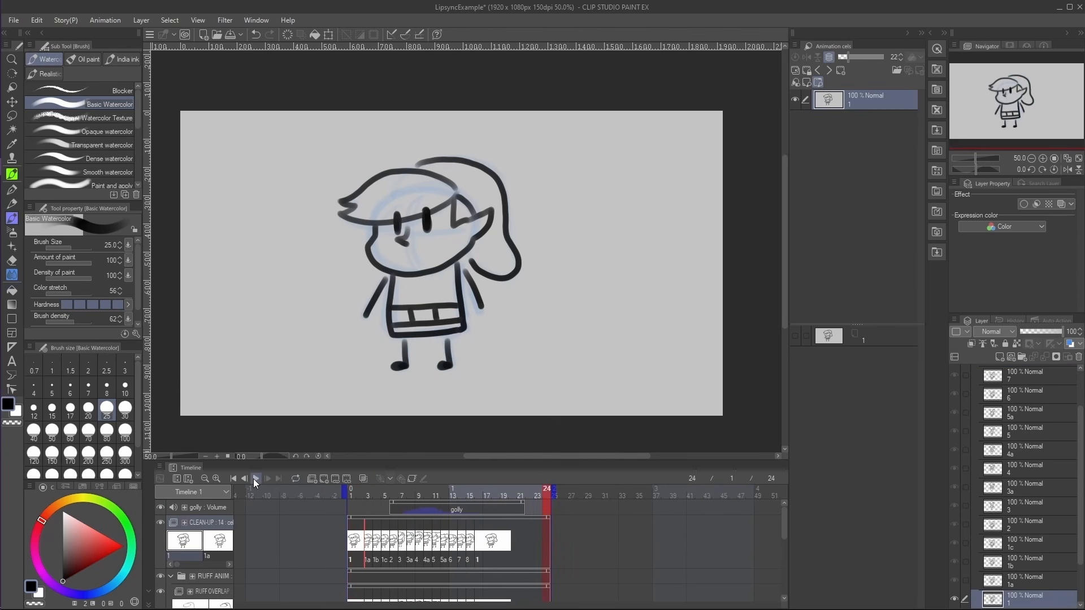
Create a new animation folder above CLEAN-UP with a cel at frame 1 and draw a short closed-mouth line on the face.
{"action": "left_click", "coordinate": [351, 493]}
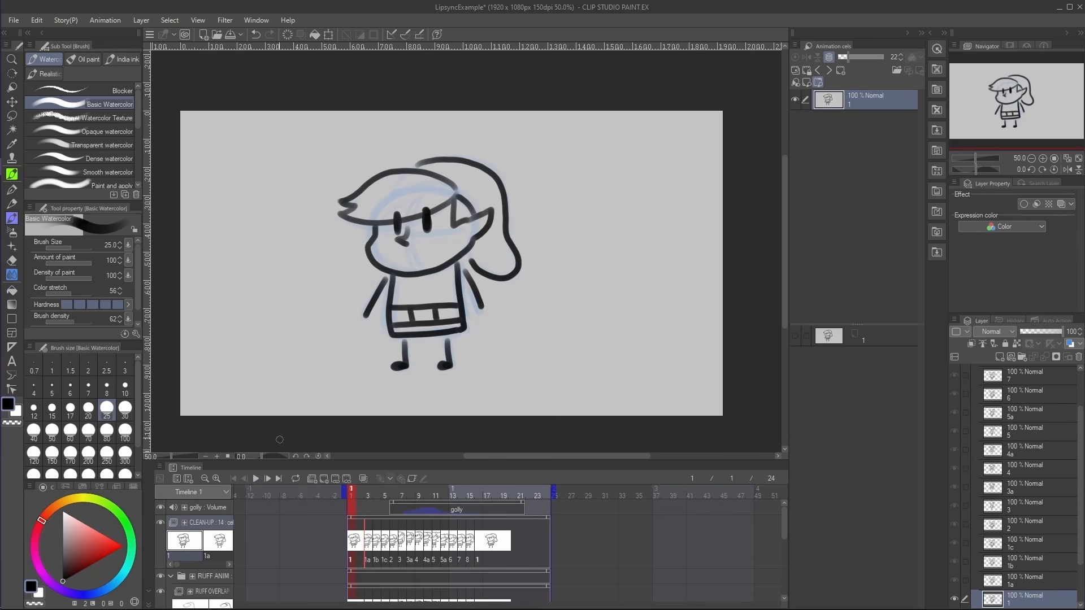
{"action": "left_click", "coordinate": [313, 478]}
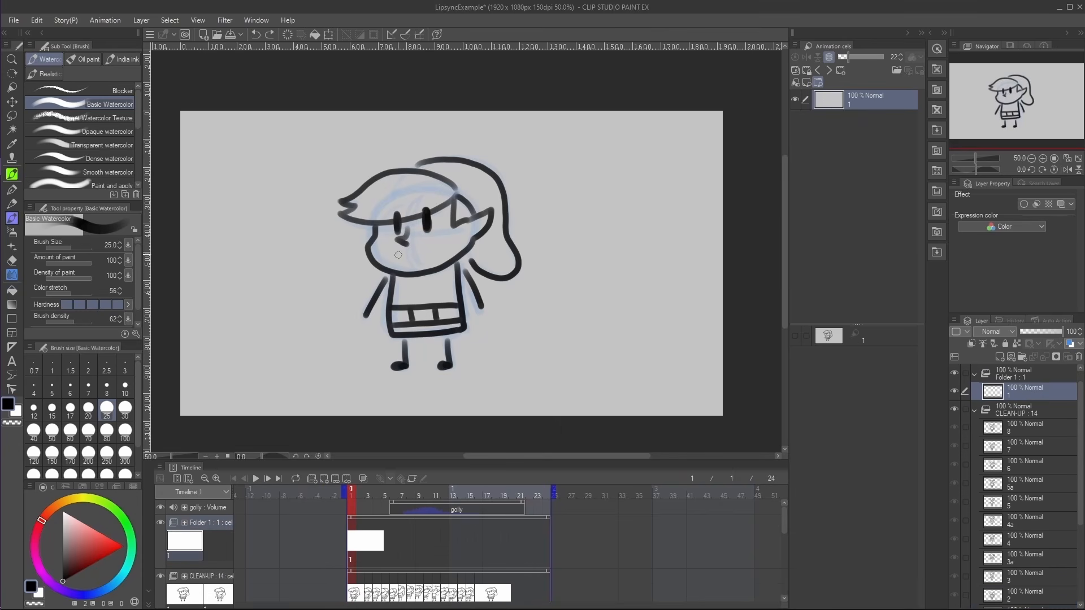
{"action": "left_click_drag", "start_coordinate": [395, 255], "coordinate": [409, 253]}
Hide the CLEAN-UP and RUFF ANIM folders so only the mouth drawing shows.
{"action": "scroll", "coordinate": [169, 537], "scroll_direction": "down", "scroll_amount": 1}
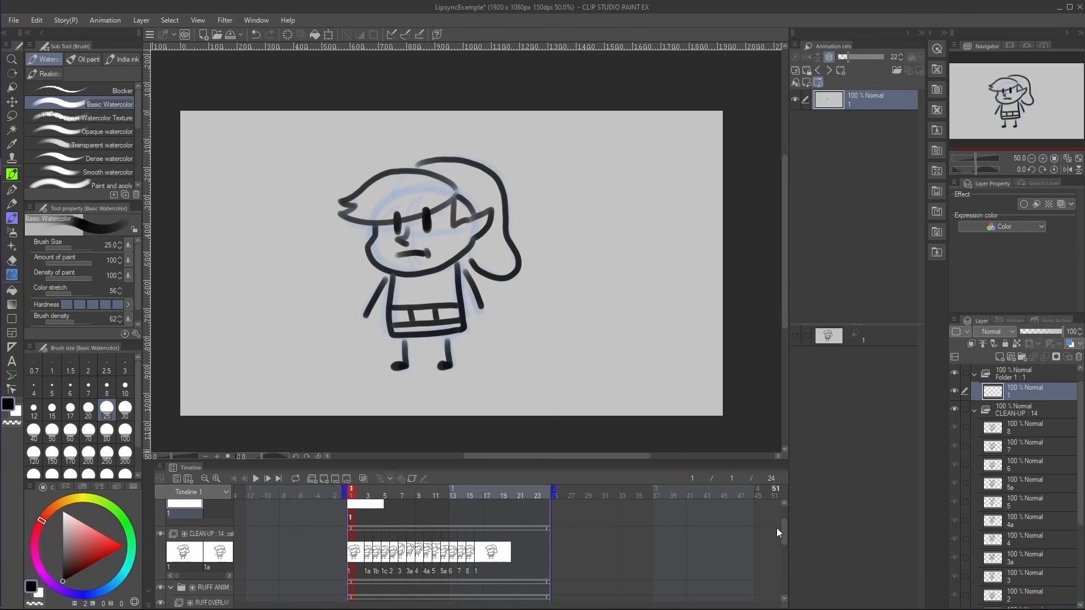
{"action": "left_click", "coordinate": [160, 534]}
{"action": "left_click", "coordinate": [161, 589]}
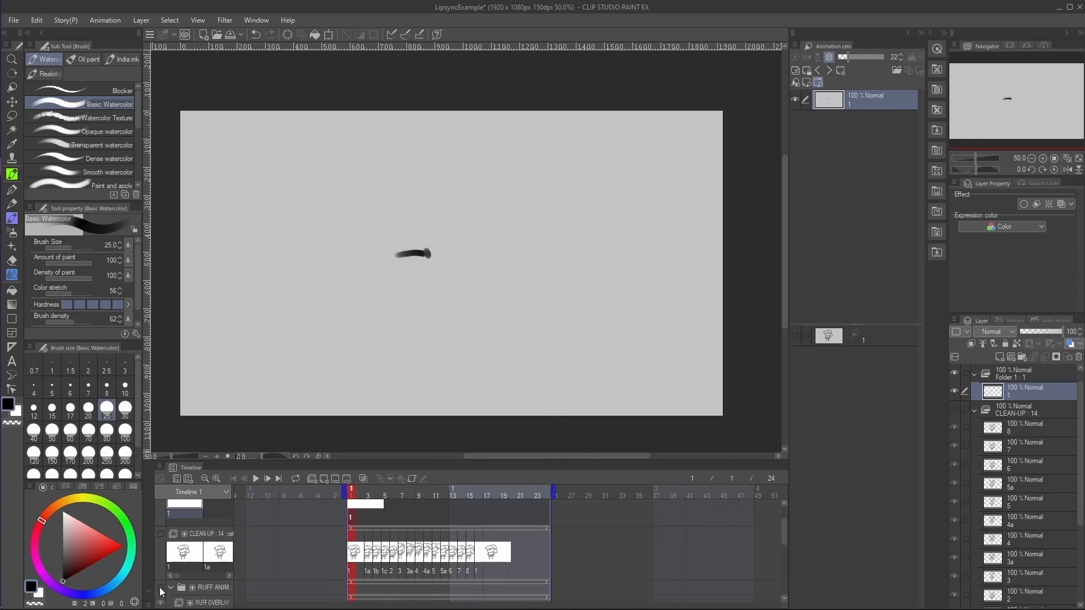
{"action": "scroll", "coordinate": [786, 527], "scroll_direction": "up", "scroll_amount": 1}
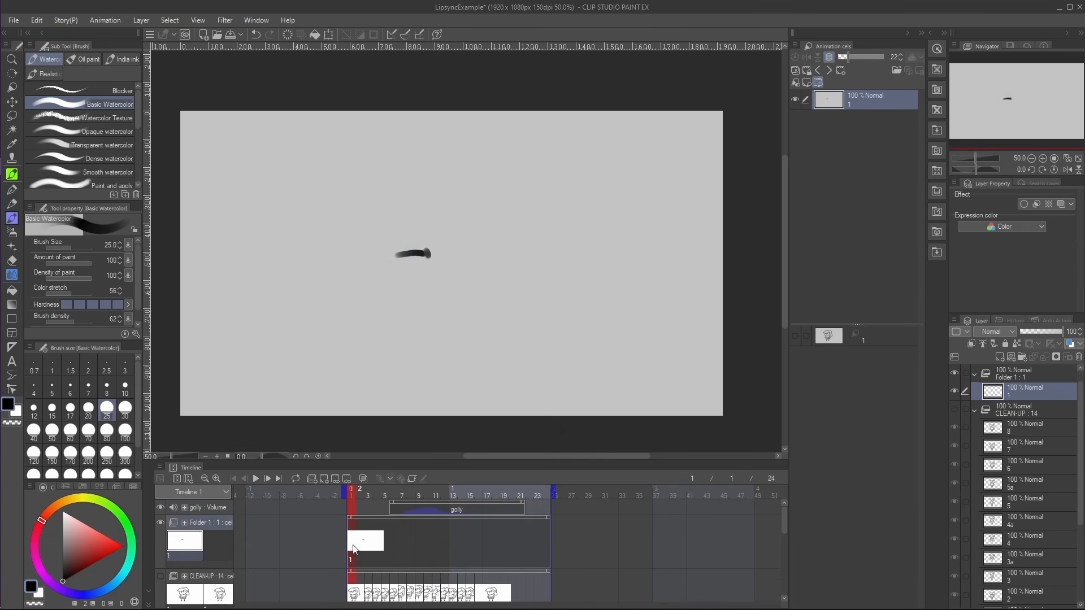
{"action": "scroll", "coordinate": [457, 293], "scroll_direction": "up", "scroll_amount": 1}
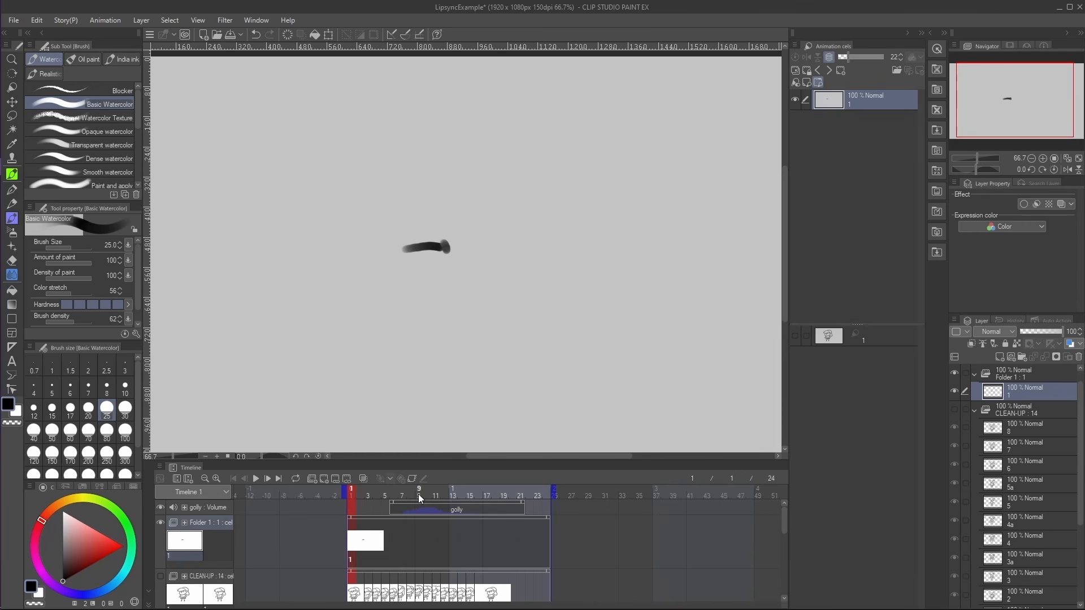
Sketch five example mouth shapes in a row below the mouth line and label them G, Ah, L, E and "...".
{"action": "mouse_move", "coordinate": [319, 308]}
{"action": "left_mouse_down"}
{"action": "mouse_move", "coordinate": [324, 324]}
{"action": "mouse_move", "coordinate": [366, 318]}
{"action": "left_mouse_up"}
{"action": "mouse_move", "coordinate": [400, 303]}
{"action": "left_mouse_down"}
{"action": "mouse_move", "coordinate": [443, 342]}
{"action": "mouse_move", "coordinate": [432, 314]}
{"action": "mouse_move", "coordinate": [421, 330]}
{"action": "mouse_move", "coordinate": [430, 334]}
{"action": "left_mouse_up"}
{"action": "mouse_move", "coordinate": [474, 296]}
{"action": "left_mouse_down"}
{"action": "mouse_move", "coordinate": [521, 310]}
{"action": "mouse_move", "coordinate": [470, 328]}
{"action": "mouse_move", "coordinate": [482, 320]}
{"action": "left_mouse_up"}
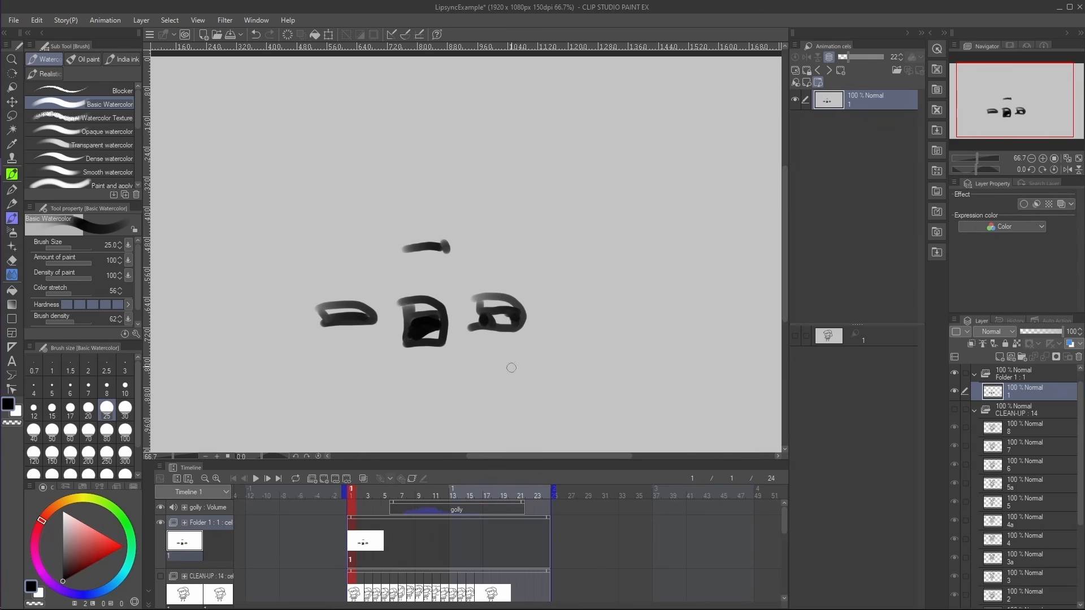
{"action": "mouse_move", "coordinate": [545, 300]}
{"action": "left_mouse_down"}
{"action": "mouse_move", "coordinate": [549, 321]}
{"action": "mouse_move", "coordinate": [688, 305]}
{"action": "mouse_move", "coordinate": [696, 318]}
{"action": "left_mouse_up"}
{"action": "mouse_move", "coordinate": [353, 348]}
{"action": "left_mouse_down"}
{"action": "mouse_move", "coordinate": [333, 362]}
{"action": "mouse_move", "coordinate": [359, 383]}
{"action": "mouse_move", "coordinate": [412, 366]}
{"action": "mouse_move", "coordinate": [418, 398]}
{"action": "left_mouse_up"}
{"action": "left_click_drag", "start_coordinate": [405, 387], "coordinate": [416, 384]}
{"action": "left_click_drag", "start_coordinate": [426, 363], "coordinate": [443, 398]}
{"action": "mouse_move", "coordinate": [487, 357]}
{"action": "left_mouse_down"}
{"action": "mouse_move", "coordinate": [486, 378]}
{"action": "mouse_move", "coordinate": [509, 377]}
{"action": "left_mouse_up"}
{"action": "left_click_drag", "start_coordinate": [589, 349], "coordinate": [590, 383]}
{"action": "left_click_drag", "start_coordinate": [562, 367], "coordinate": [658, 376]}
{"action": "left_click_drag", "start_coordinate": [678, 368], "coordinate": [678, 378]}
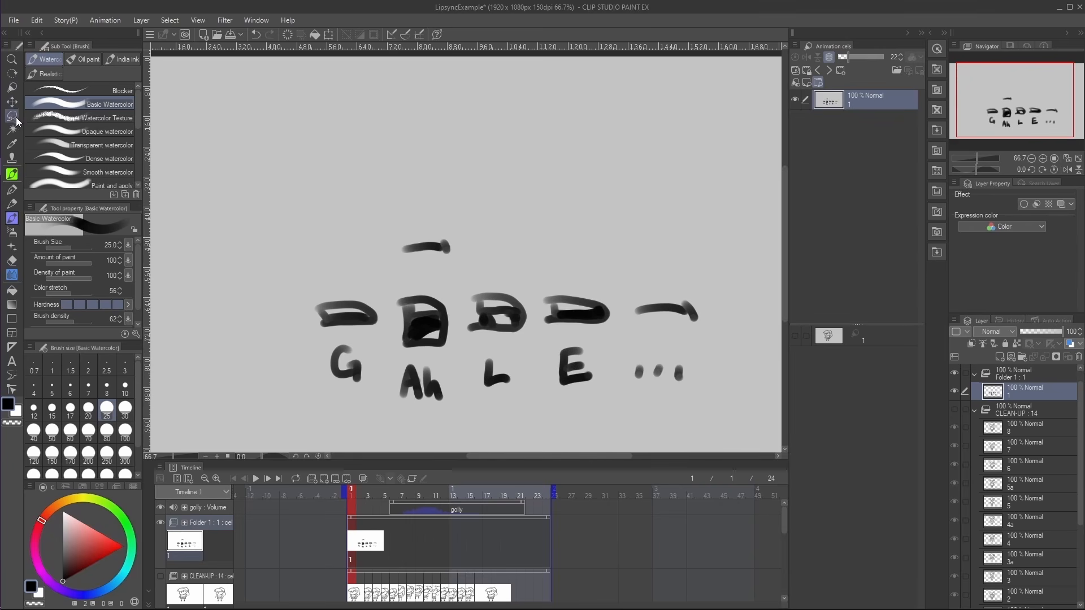
Scrub and play the timeline to examine where the sounds of the golly audio fall.
{"action": "left_click", "coordinate": [11, 88]}
{"action": "left_click", "coordinate": [357, 492]}
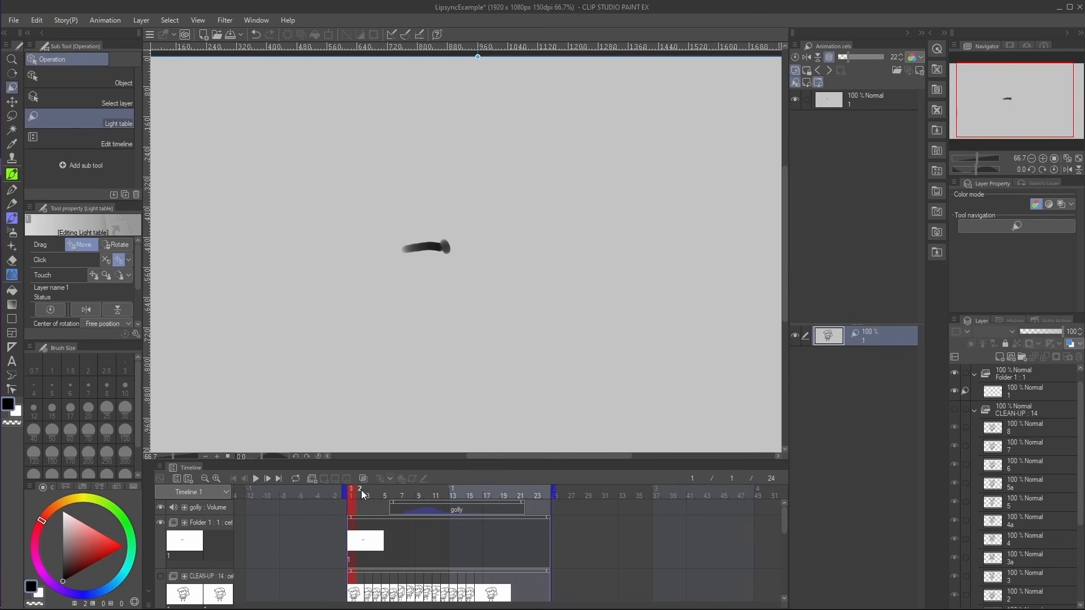
{"action": "left_click", "coordinate": [410, 491]}
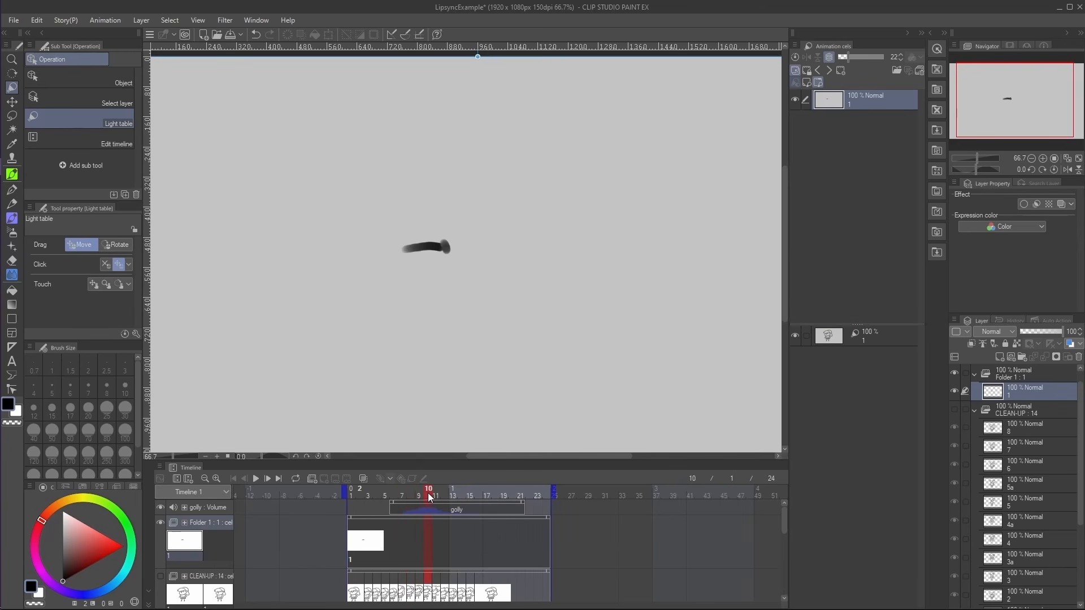
{"action": "left_click", "coordinate": [351, 495]}
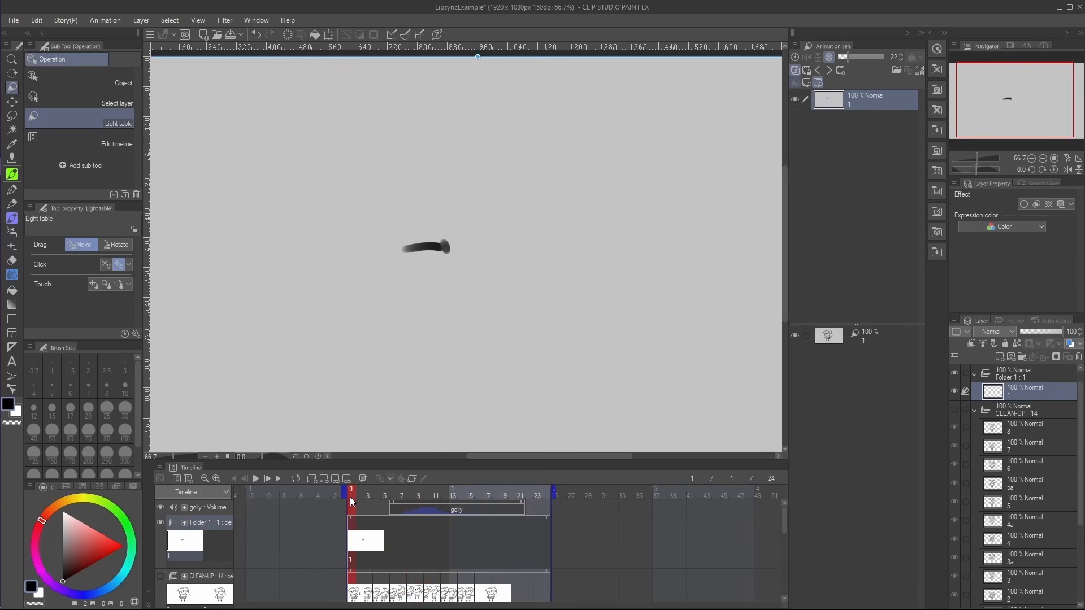
{"action": "left_click", "coordinate": [257, 479]}
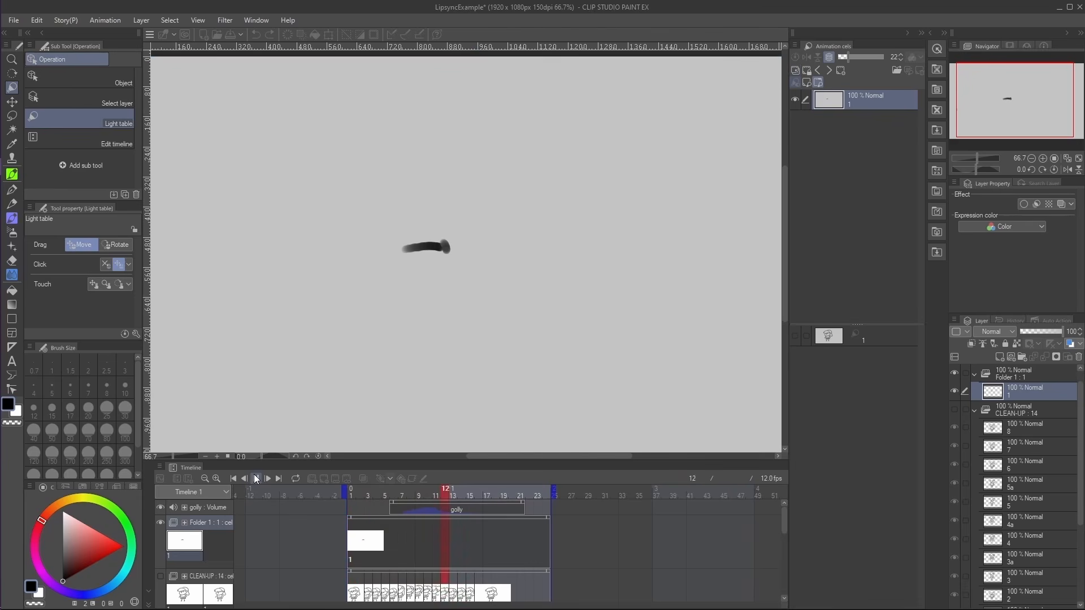
{"action": "left_click", "coordinate": [254, 476]}
Add a mouth cel at frame 7, turn on onion skin, and draw the slightly open G mouth with Basic Watercolor.
{"action": "left_click", "coordinate": [402, 496]}
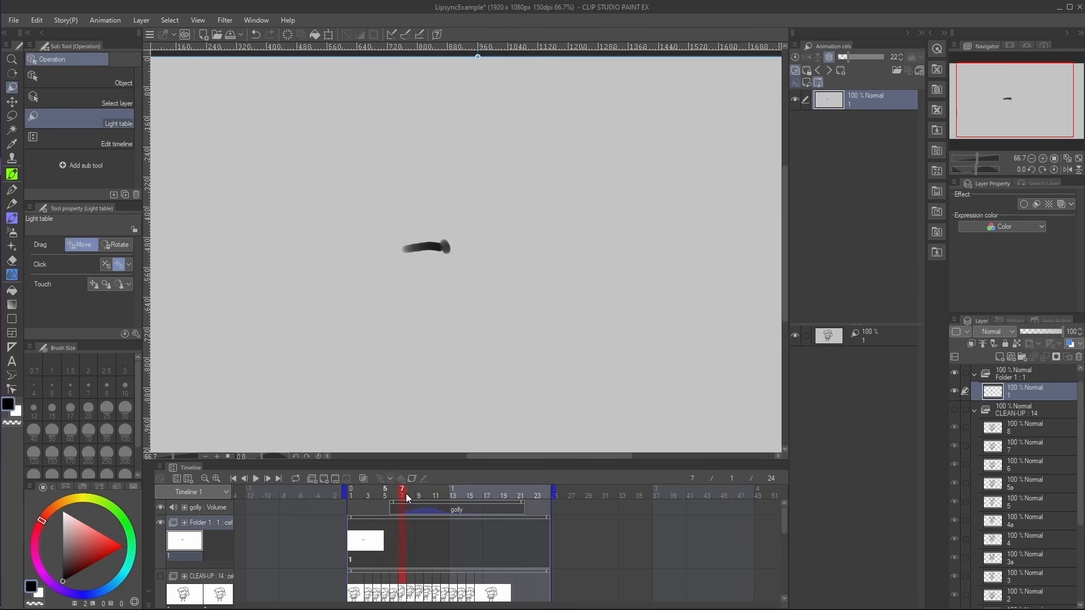
{"action": "key", "text": "m"}
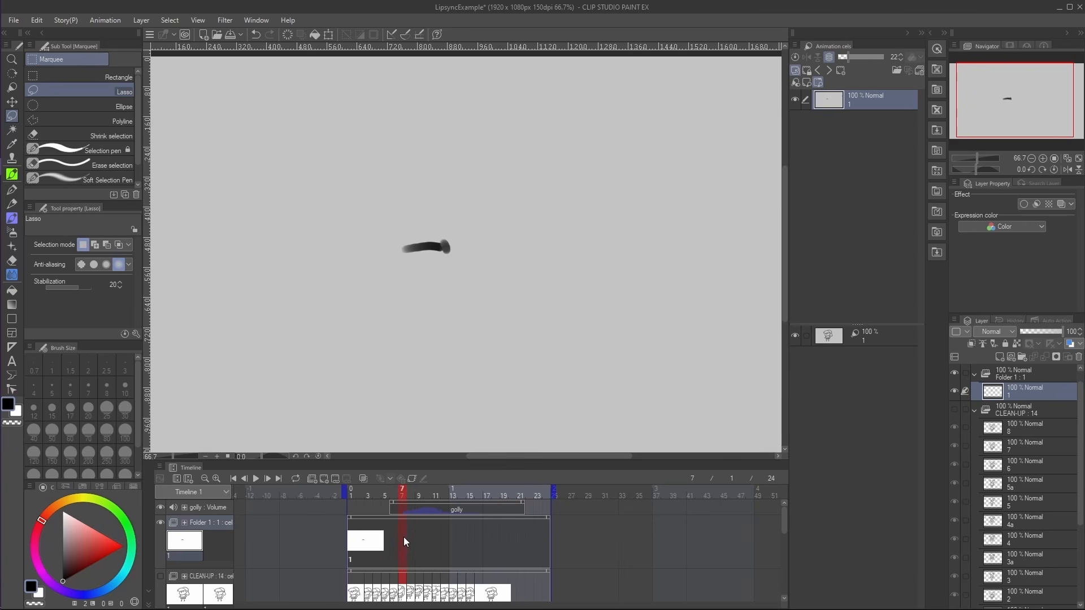
{"action": "left_click", "coordinate": [323, 480]}
{"action": "left_click", "coordinate": [362, 479]}
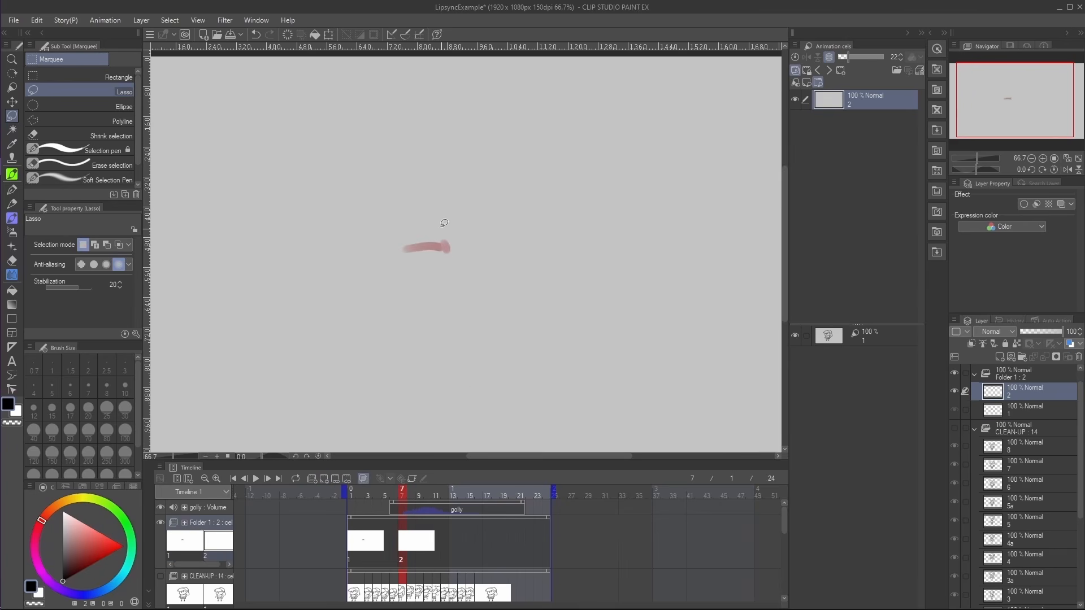
{"action": "key", "text": "b"}
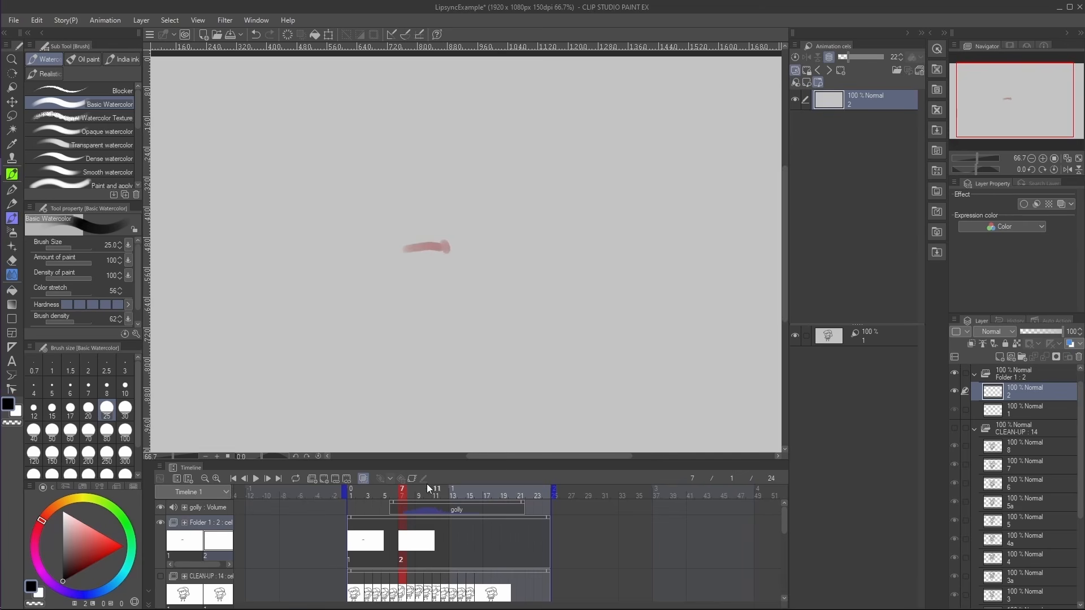
{"action": "left_click", "coordinate": [160, 576]}
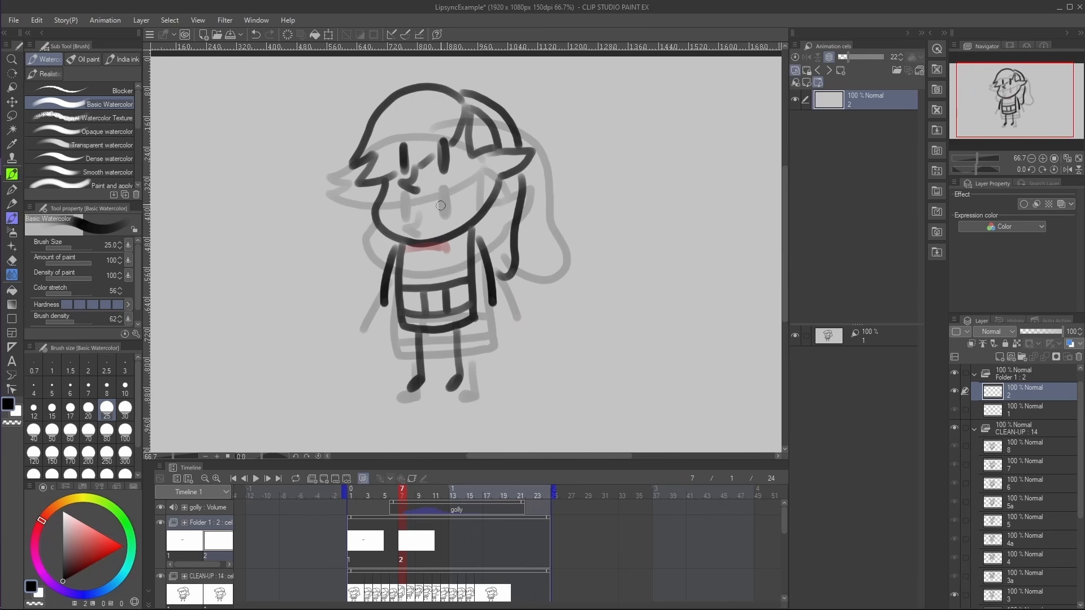
{"action": "left_click", "coordinate": [160, 576]}
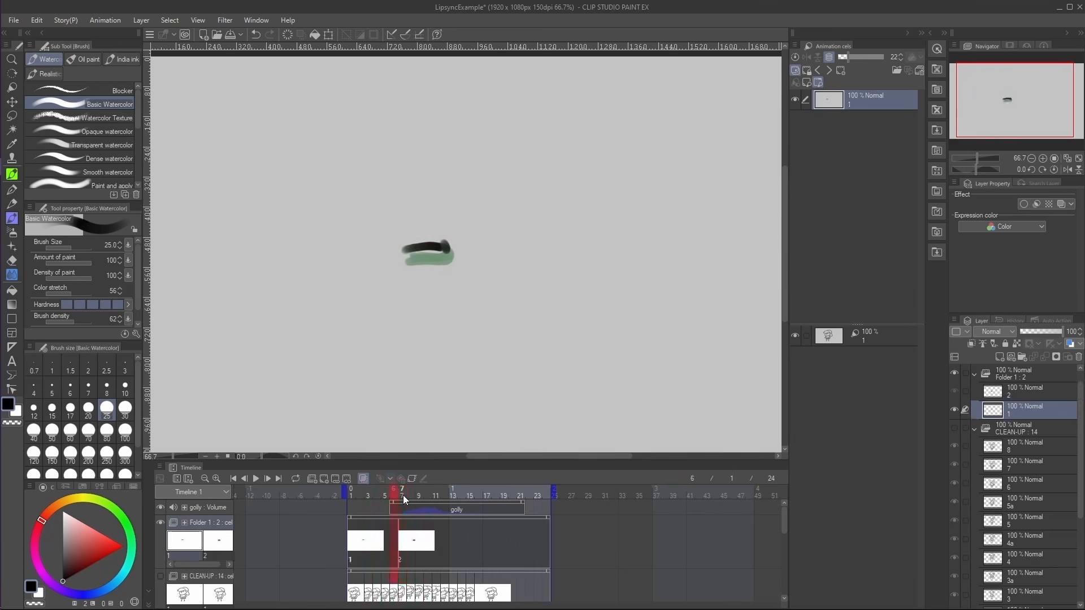
Scrub the audio for the Ah sound, add a mouth cel at frame 9, and draw the wide-open mouth with a filled interior.
{"action": "mouse_move", "coordinate": [403, 495]}
{"action": "left_mouse_down"}
{"action": "mouse_move", "coordinate": [428, 496]}
{"action": "mouse_move", "coordinate": [420, 487]}
{"action": "left_mouse_up"}
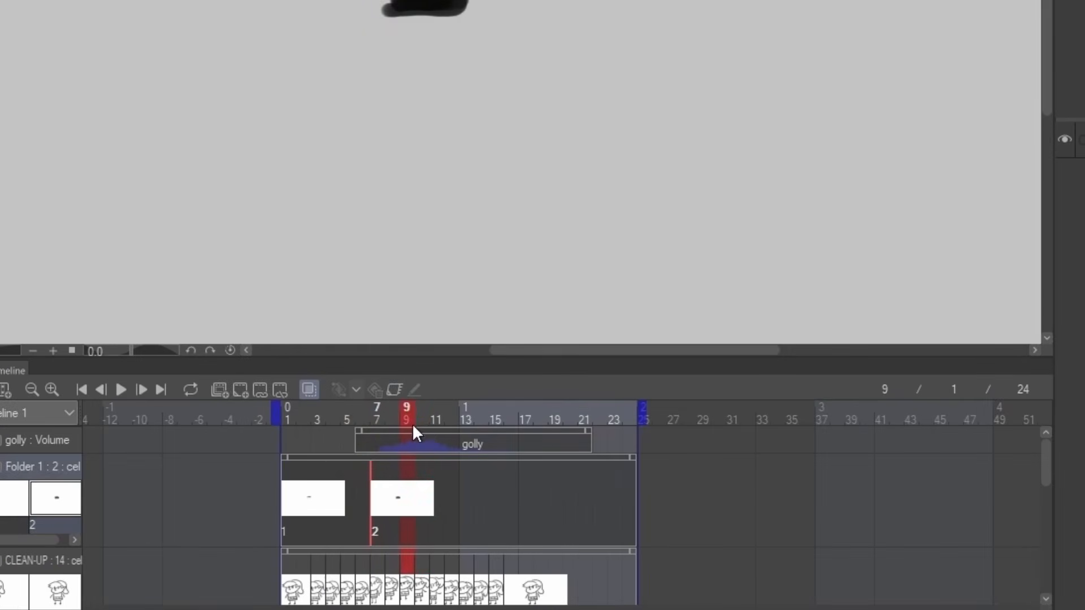
{"action": "left_click_drag", "start_coordinate": [433, 420], "coordinate": [413, 418]}
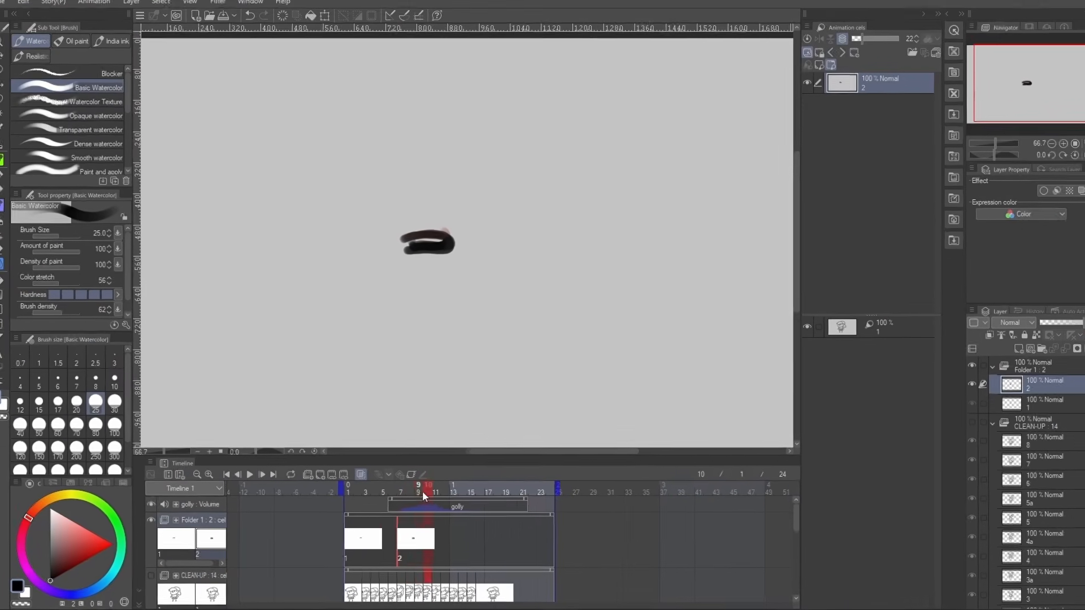
{"action": "left_click_drag", "start_coordinate": [424, 496], "coordinate": [406, 498]}
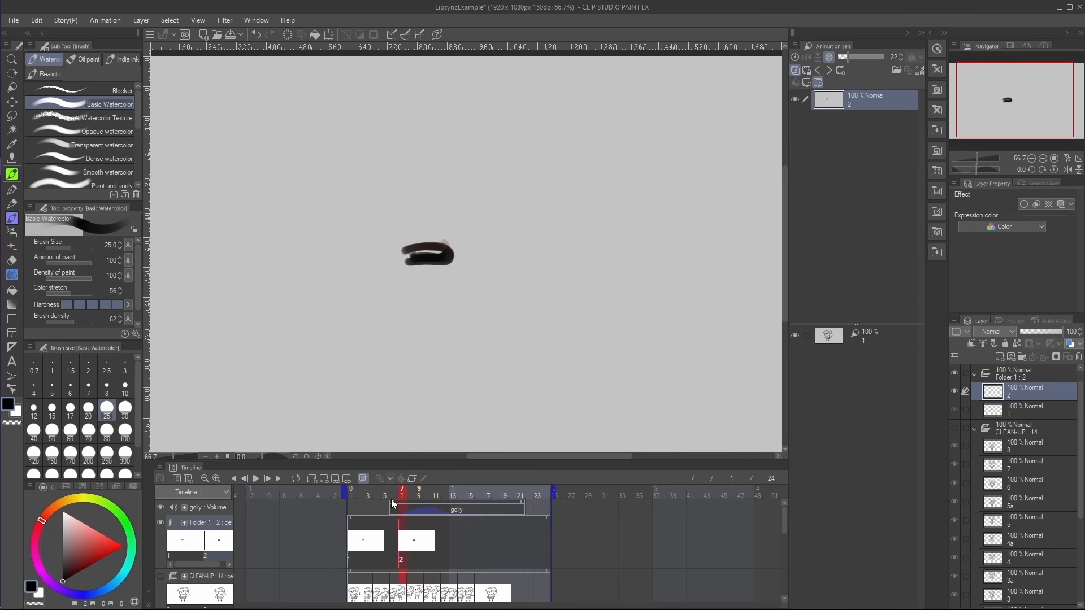
{"action": "left_click", "coordinate": [427, 496]}
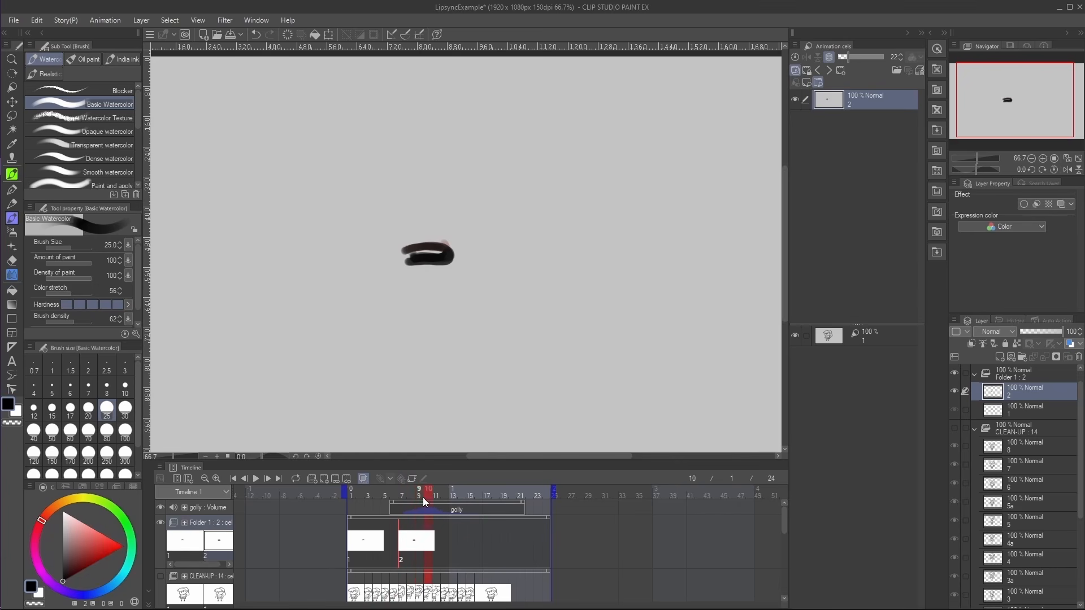
{"action": "left_click", "coordinate": [322, 479]}
{"action": "left_click_drag", "start_coordinate": [409, 249], "coordinate": [413, 280]}
{"action": "left_click_drag", "start_coordinate": [416, 256], "coordinate": [447, 258]}
{"action": "mouse_move", "coordinate": [422, 260]}
{"action": "left_mouse_down"}
{"action": "mouse_move", "coordinate": [441, 280]}
{"action": "mouse_move", "coordinate": [421, 279]}
{"action": "mouse_move", "coordinate": [416, 251]}
{"action": "mouse_move", "coordinate": [443, 259]}
{"action": "mouse_move", "coordinate": [420, 277]}
{"action": "left_mouse_up"}
{"action": "key", "text": "ctrl+z"}
{"action": "key", "text": "ctrl+z"}
{"action": "key", "text": "ctrl+z"}
{"action": "left_click_drag", "start_coordinate": [423, 272], "coordinate": [445, 267]}
Add a mouth cel at frame 10 and draw the half-open L mouth.
{"action": "left_click_drag", "start_coordinate": [427, 493], "coordinate": [403, 502]}
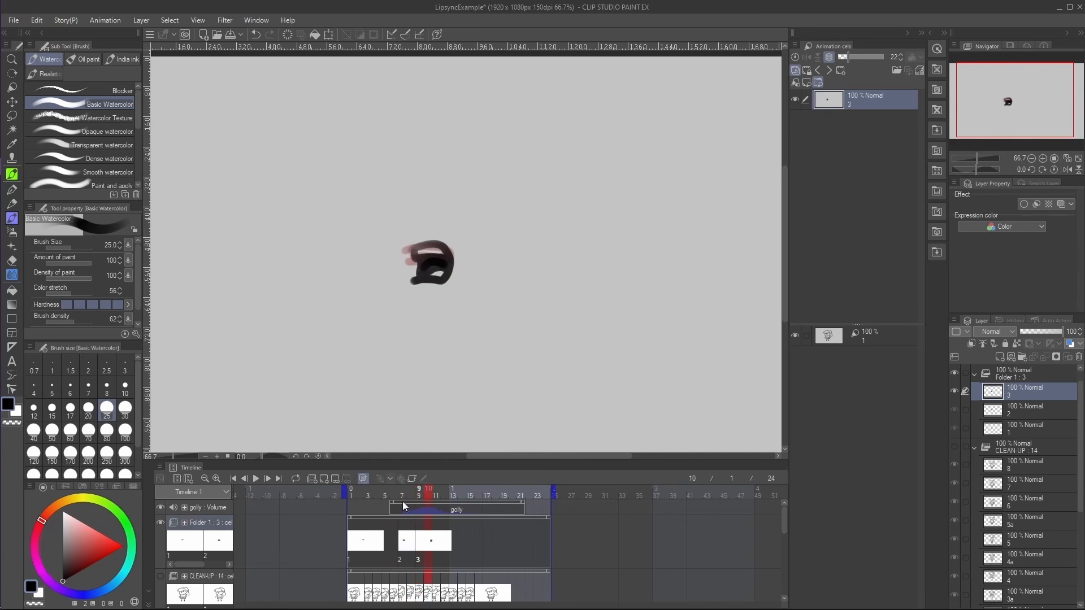
{"action": "left_click", "coordinate": [323, 479]}
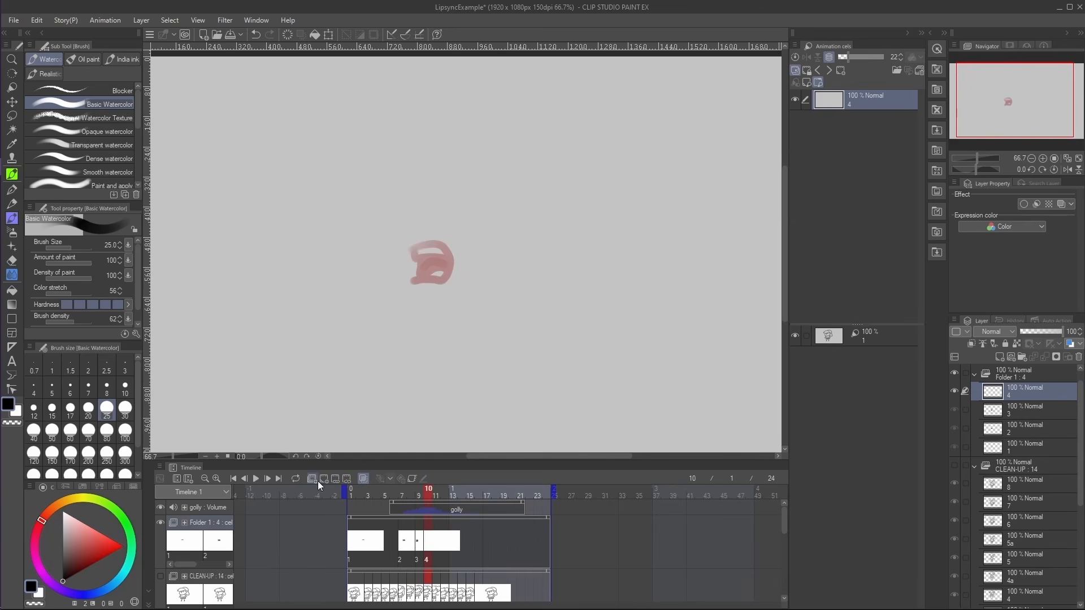
{"action": "left_click", "coordinate": [257, 480]}
{"action": "mouse_move", "coordinate": [408, 251]}
{"action": "left_mouse_down"}
{"action": "mouse_move", "coordinate": [428, 243]}
{"action": "mouse_move", "coordinate": [455, 264]}
{"action": "mouse_move", "coordinate": [409, 265]}
{"action": "mouse_move", "coordinate": [412, 249]}
{"action": "mouse_move", "coordinate": [452, 257]}
{"action": "left_mouse_up"}
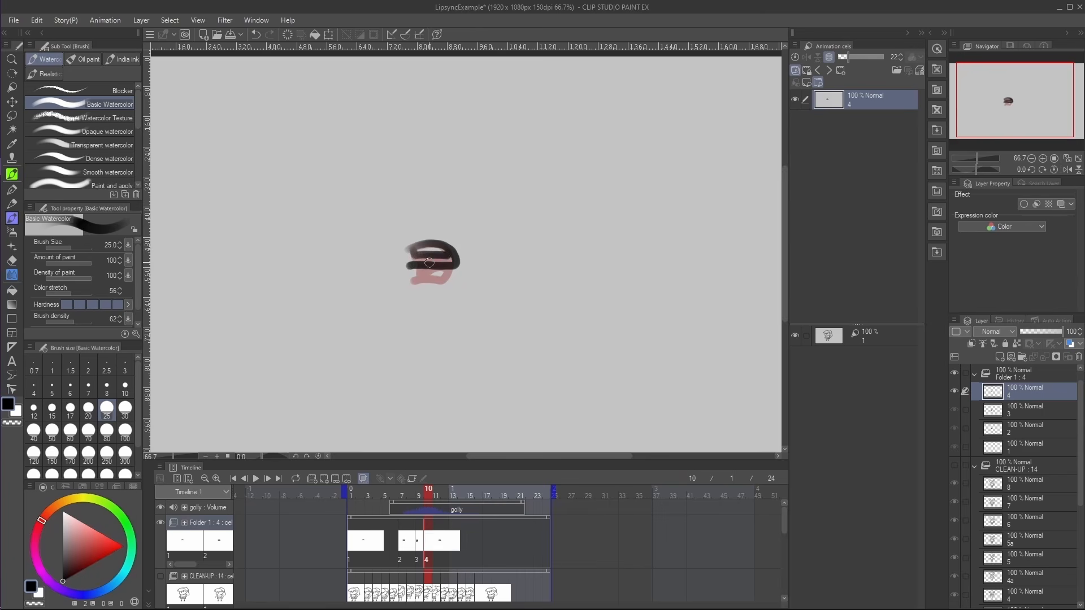
Add a mouth cel at frame 11 and draw the wide, flat E mouth.
{"action": "left_click", "coordinate": [436, 495]}
{"action": "left_click", "coordinate": [325, 479]}
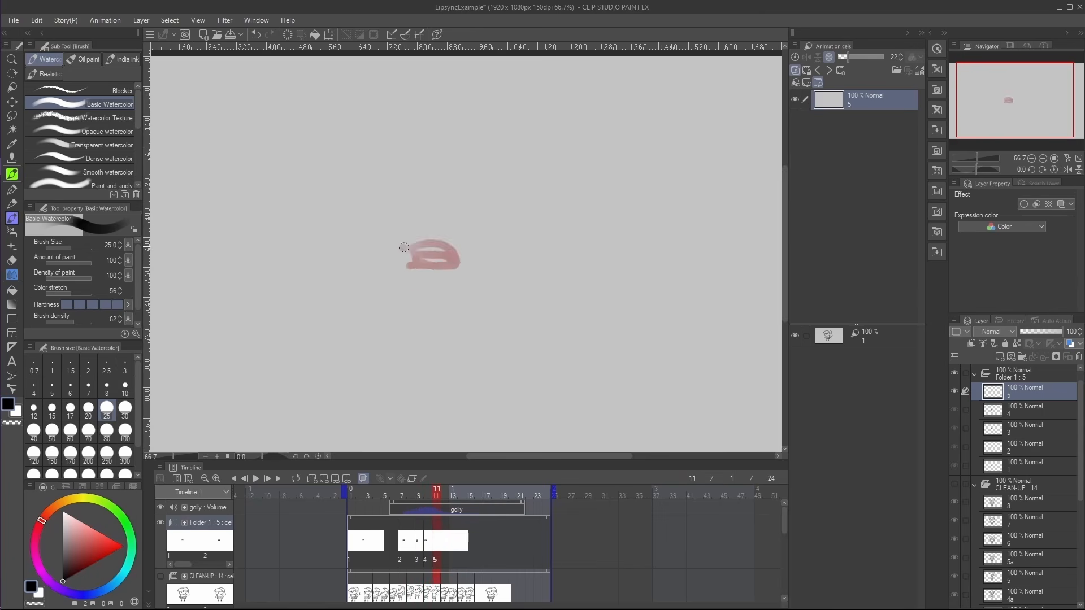
{"action": "left_click_drag", "start_coordinate": [405, 247], "coordinate": [406, 264]}
{"action": "left_click_drag", "start_coordinate": [411, 258], "coordinate": [452, 257]}
Assign the closed-mouth cel 1 at frame 15 and compare it with the preceding E mouth.
{"action": "left_click", "coordinate": [469, 494]}
{"action": "right_click", "coordinate": [467, 538]}
{"action": "left_click", "coordinate": [469, 543]}
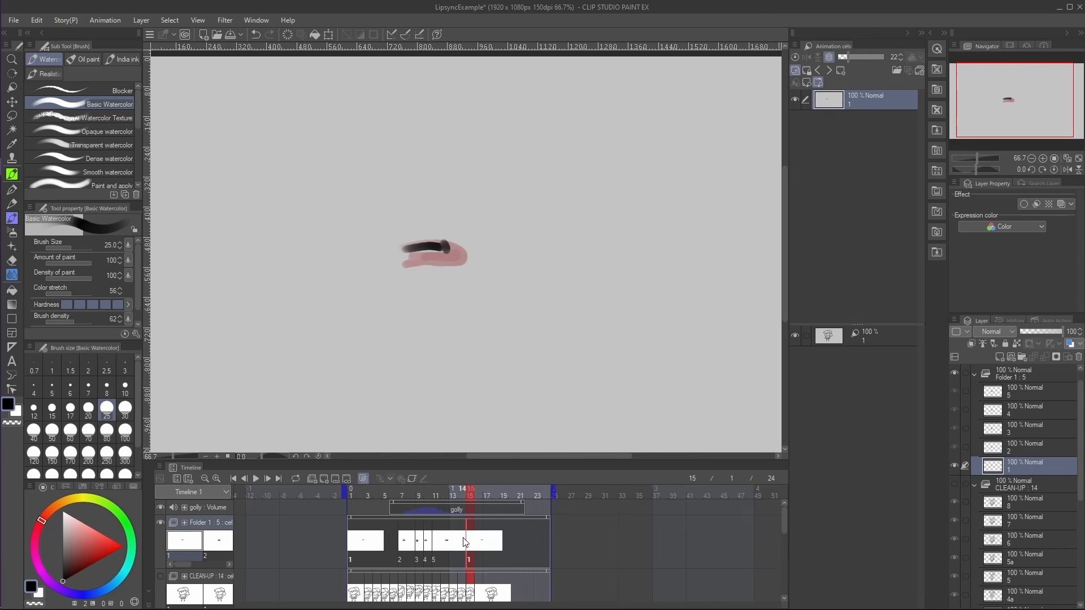
{"action": "left_click_drag", "start_coordinate": [461, 493], "coordinate": [421, 479]}
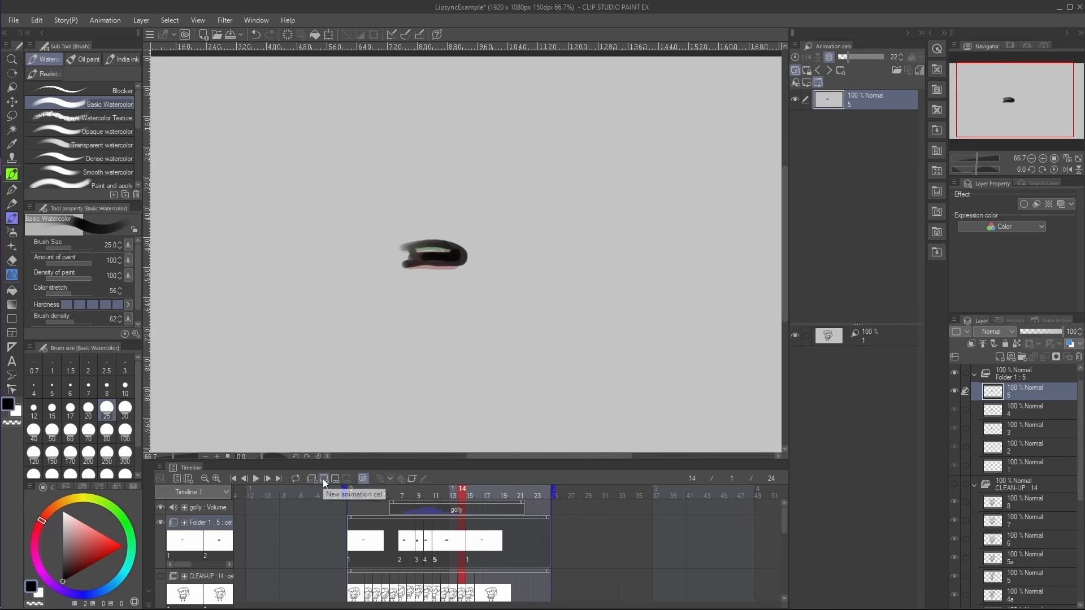
{"action": "left_click", "coordinate": [470, 543]}
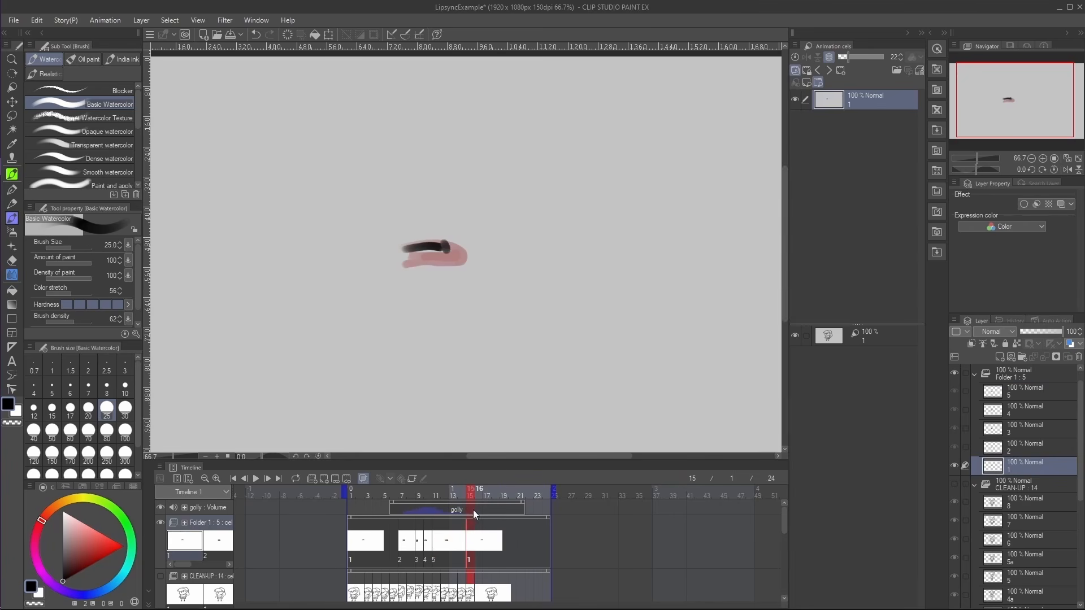
Play the mouth animation from frame 4 and check the cel timing against the golly audio.
{"action": "left_click", "coordinate": [461, 541]}
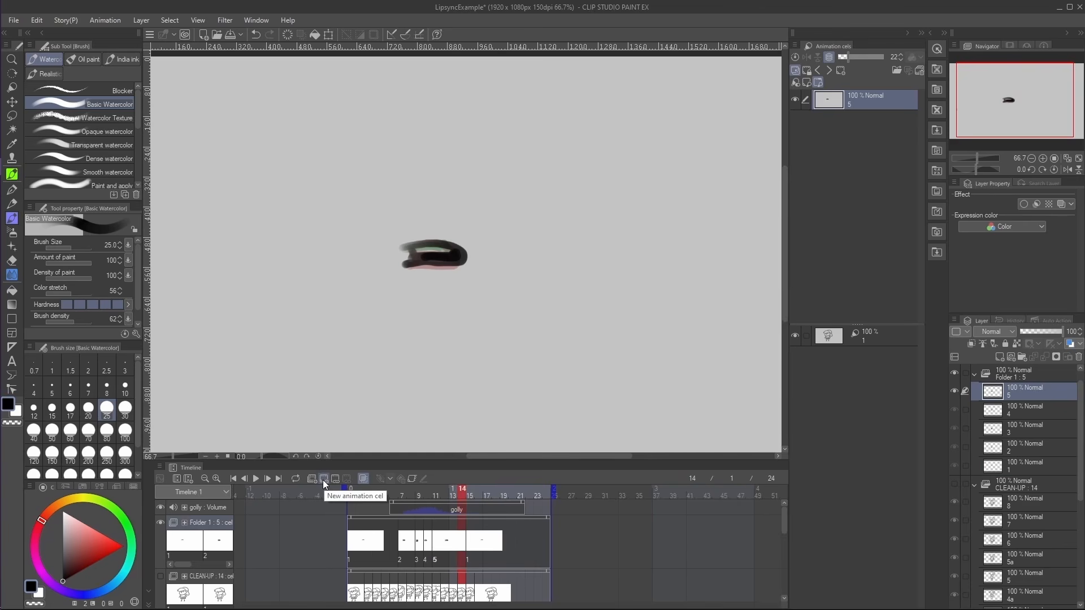
{"action": "left_click", "coordinate": [377, 497]}
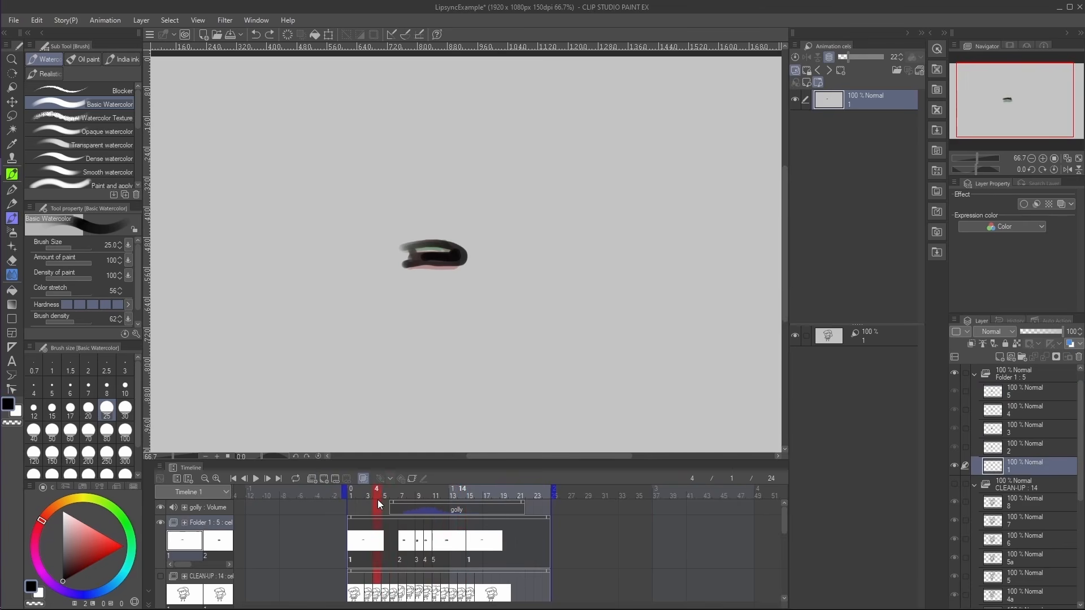
{"action": "left_click", "coordinate": [256, 478]}
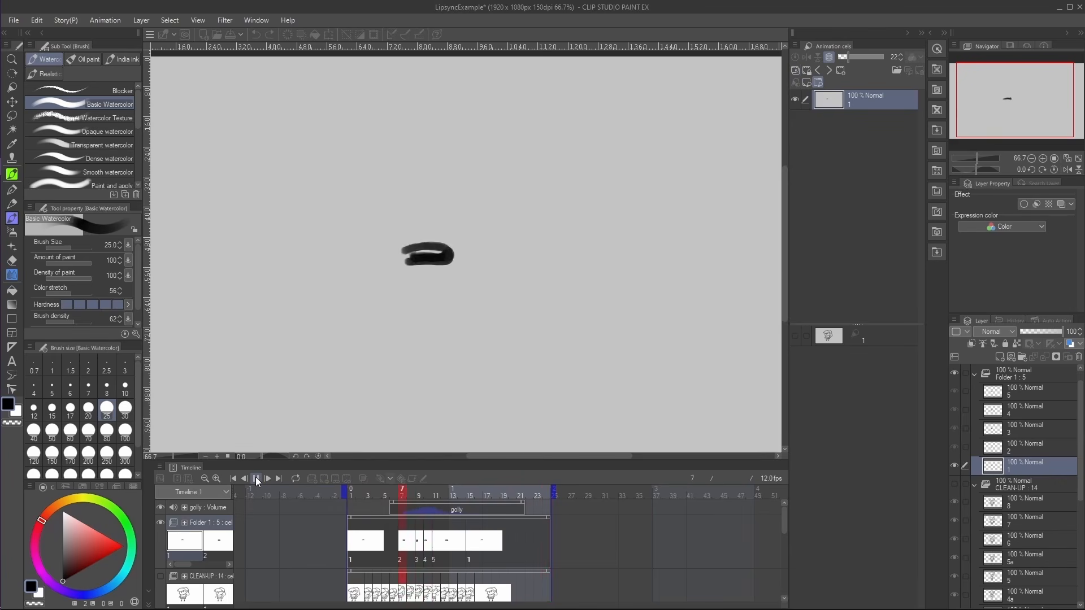
{"action": "left_click", "coordinate": [255, 478]}
{"action": "left_click", "coordinate": [409, 496]}
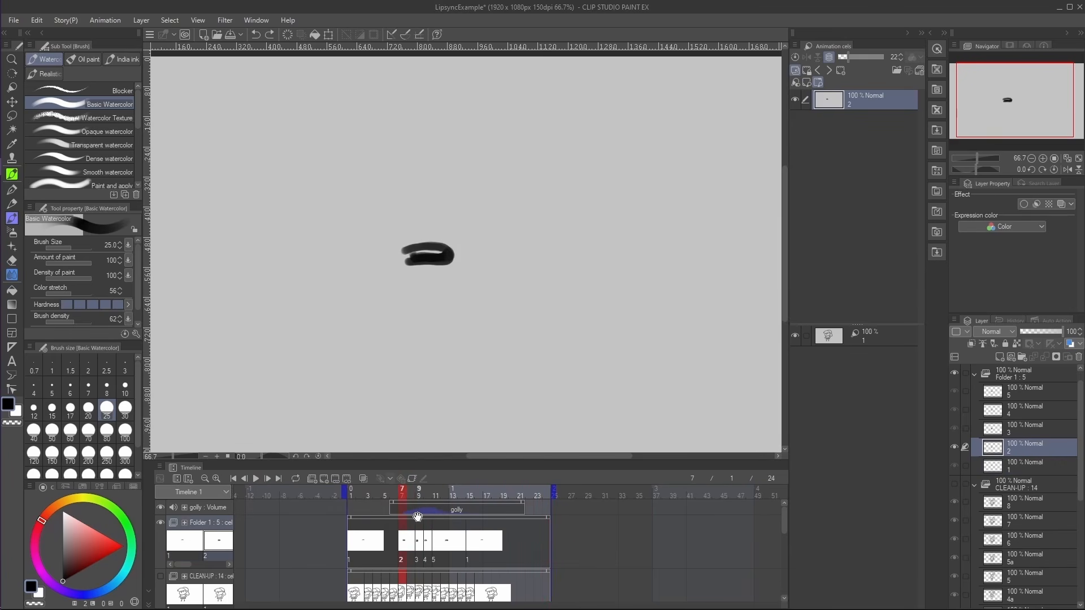
Shift the mouth cels from cel 2 onward one frame earlier so cel 2 starts at frame 6, and play the result.
{"action": "left_click_drag", "start_coordinate": [388, 531], "coordinate": [495, 557]}
{"action": "left_click_drag", "start_coordinate": [391, 524], "coordinate": [391, 525]}
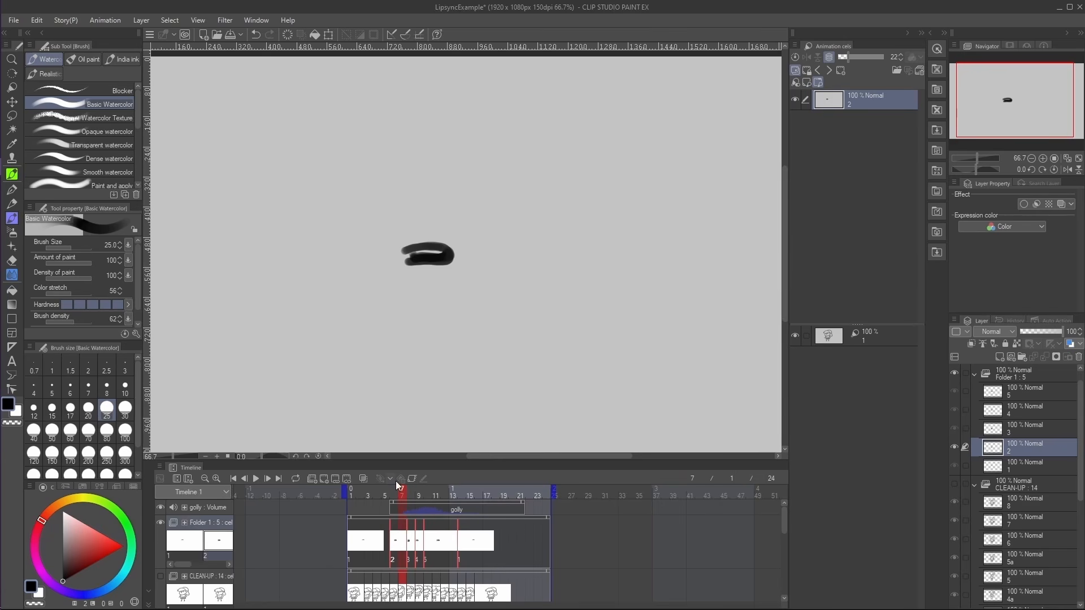
{"action": "left_click", "coordinate": [350, 491]}
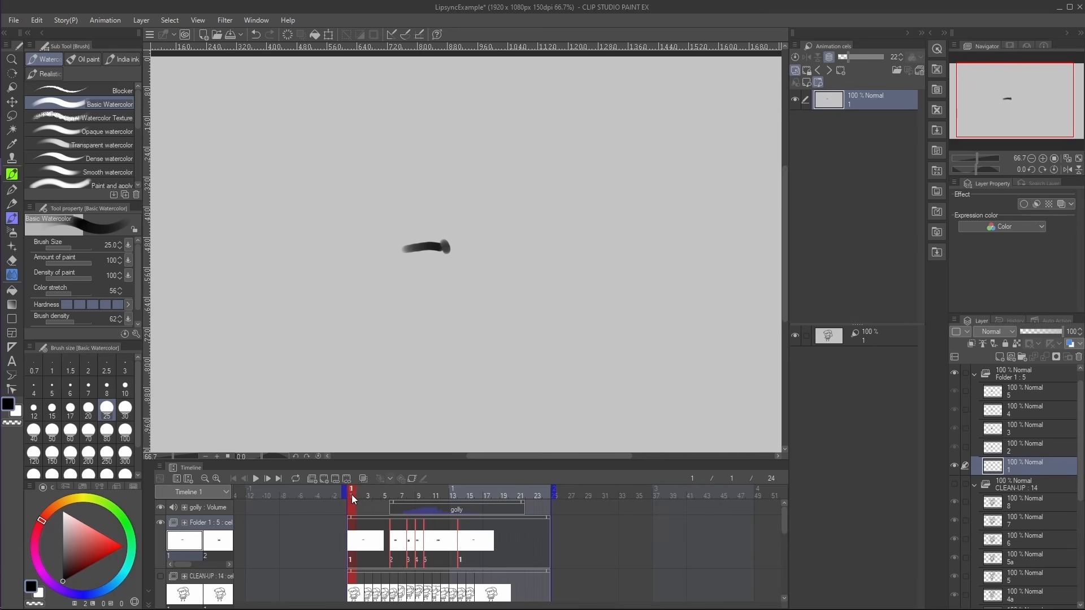
{"action": "left_click", "coordinate": [256, 478]}
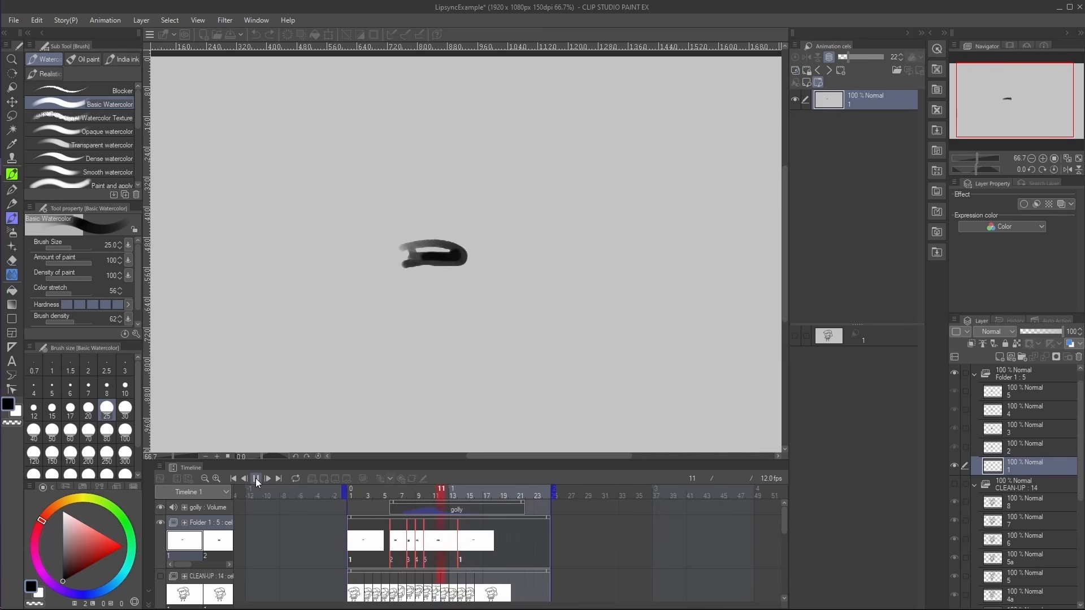
{"action": "left_click", "coordinate": [392, 494]}
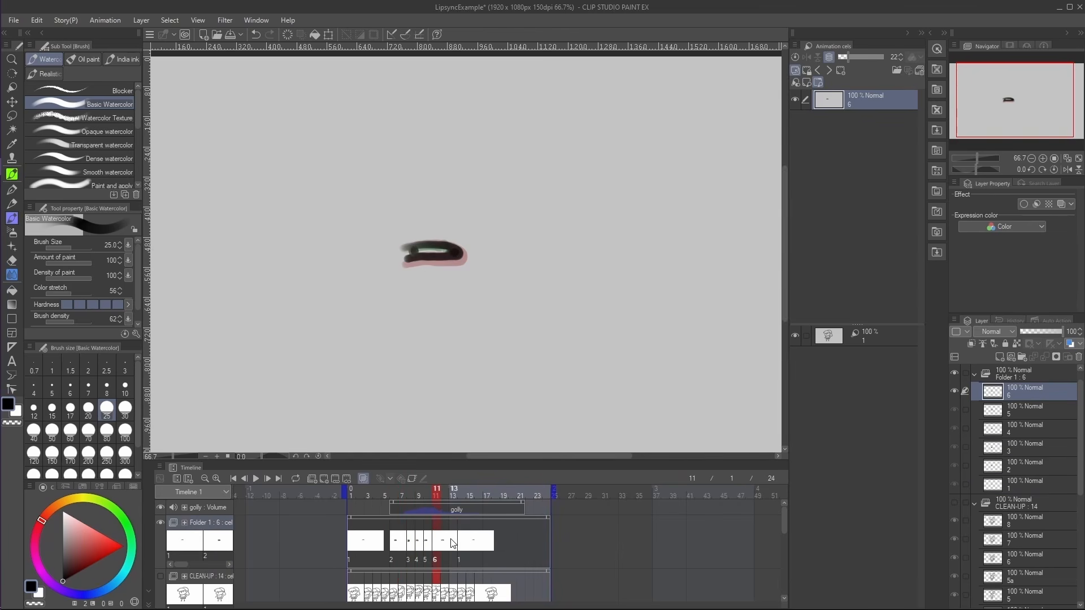
Add mouth cels at frames 12 and 13, draw the mouth closing progressively, and play the result.
{"action": "left_click", "coordinate": [448, 543]}
{"action": "left_click", "coordinate": [324, 478]}
{"action": "left_click_drag", "start_coordinate": [403, 247], "coordinate": [454, 250]}
{"action": "left_click", "coordinate": [455, 541]}
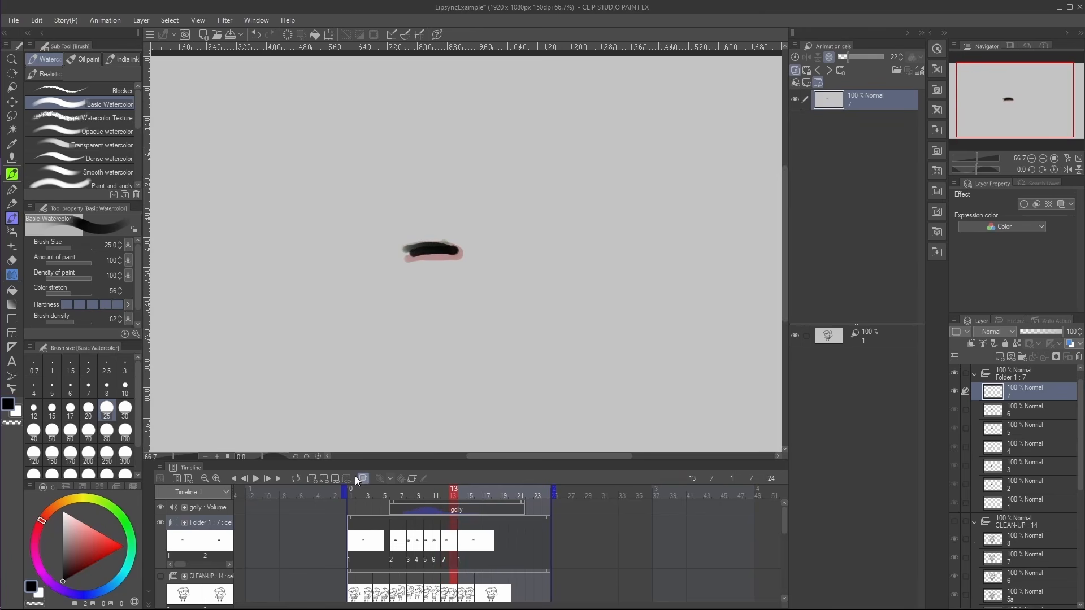
{"action": "left_click", "coordinate": [324, 478]}
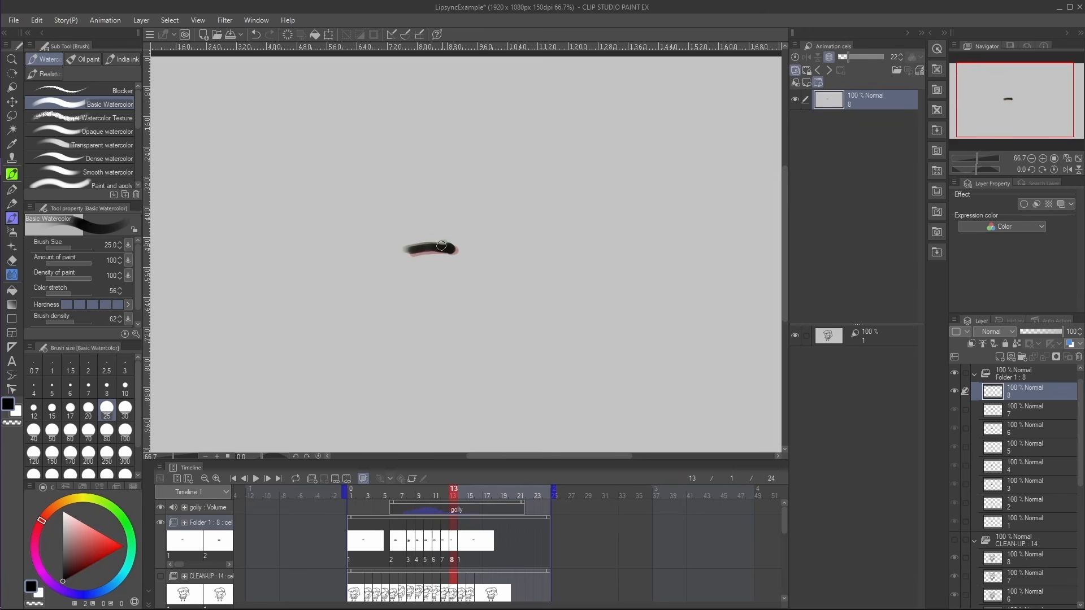
{"action": "left_click", "coordinate": [402, 519]}
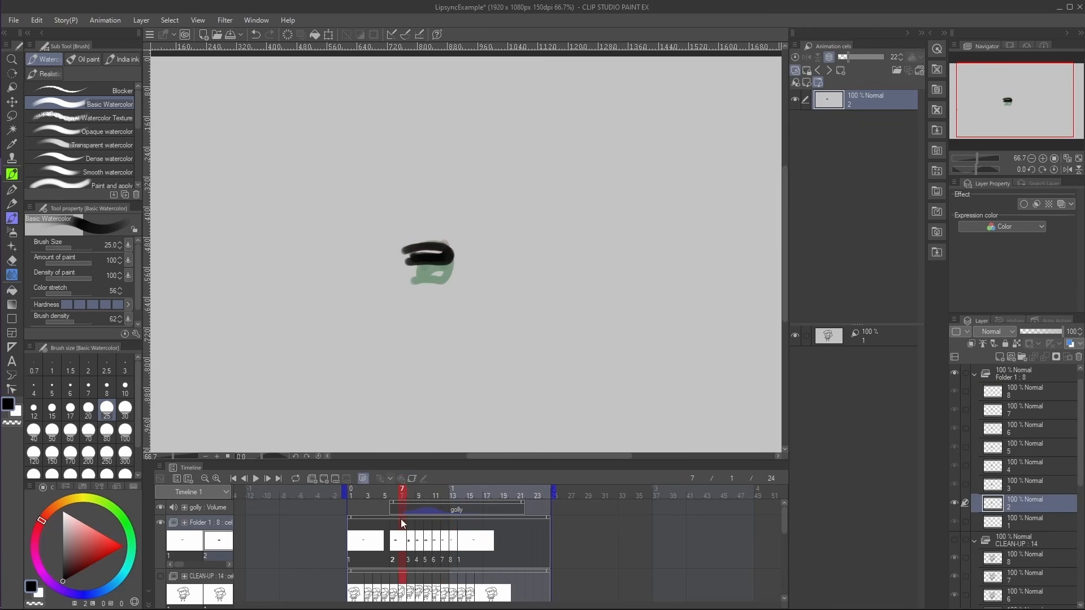
{"action": "left_click", "coordinate": [256, 478]}
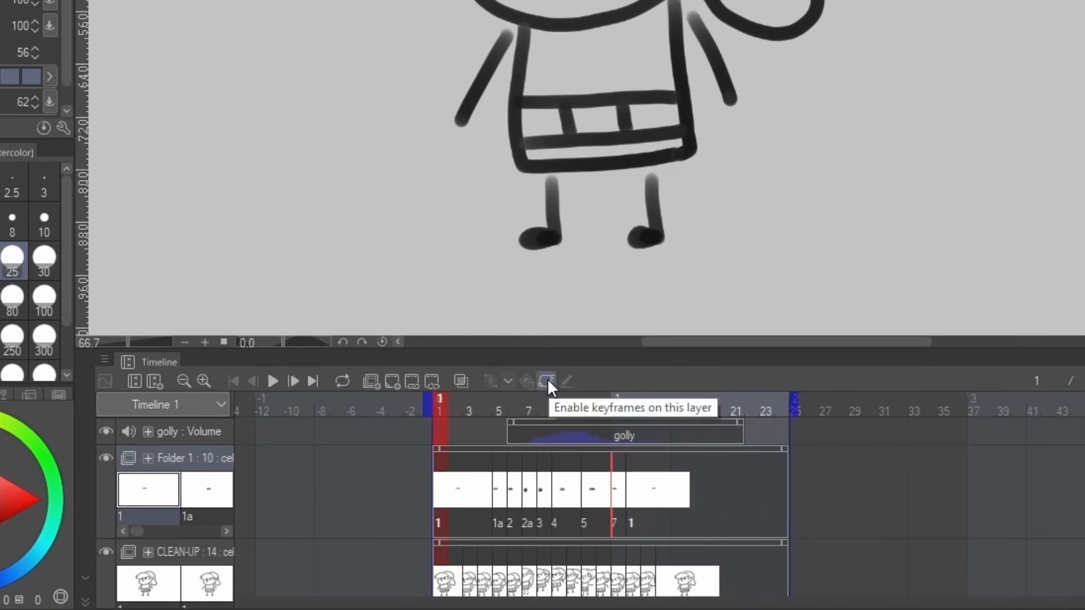
Enable keyframes on the mouth folder and create a hold interpolation keyframe at frame 1.
{"action": "left_click", "coordinate": [547, 379]}
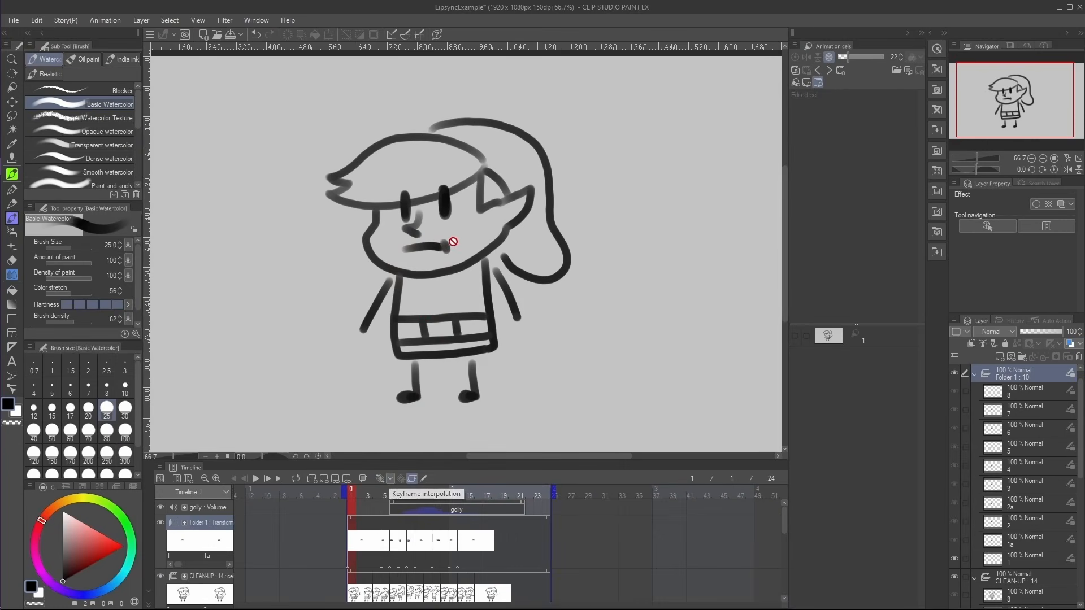
{"action": "left_click", "coordinate": [389, 479]}
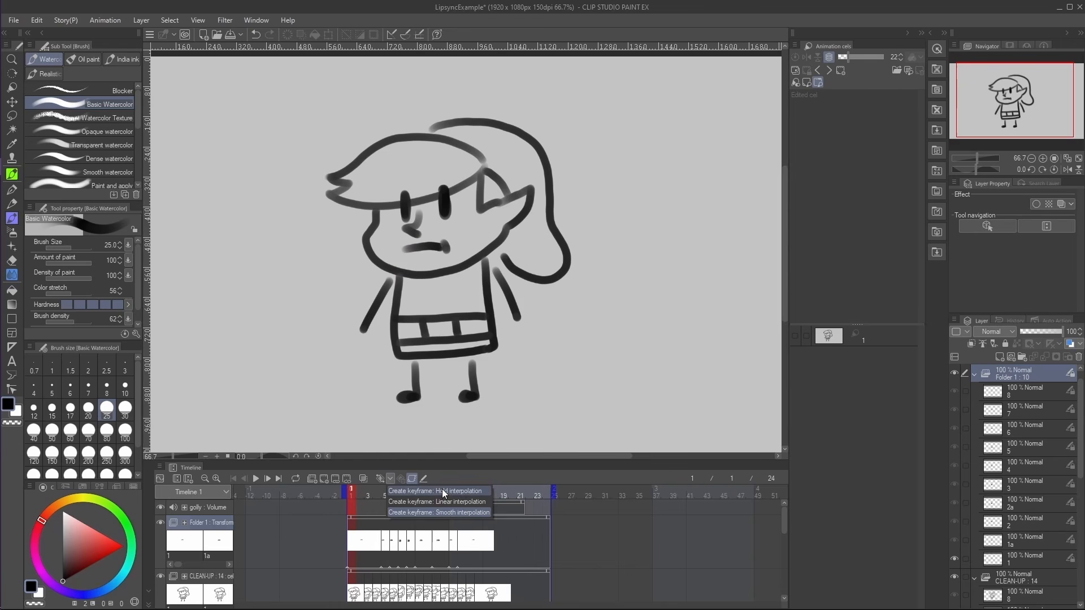
{"action": "left_click", "coordinate": [443, 490]}
{"action": "left_click", "coordinate": [381, 478]}
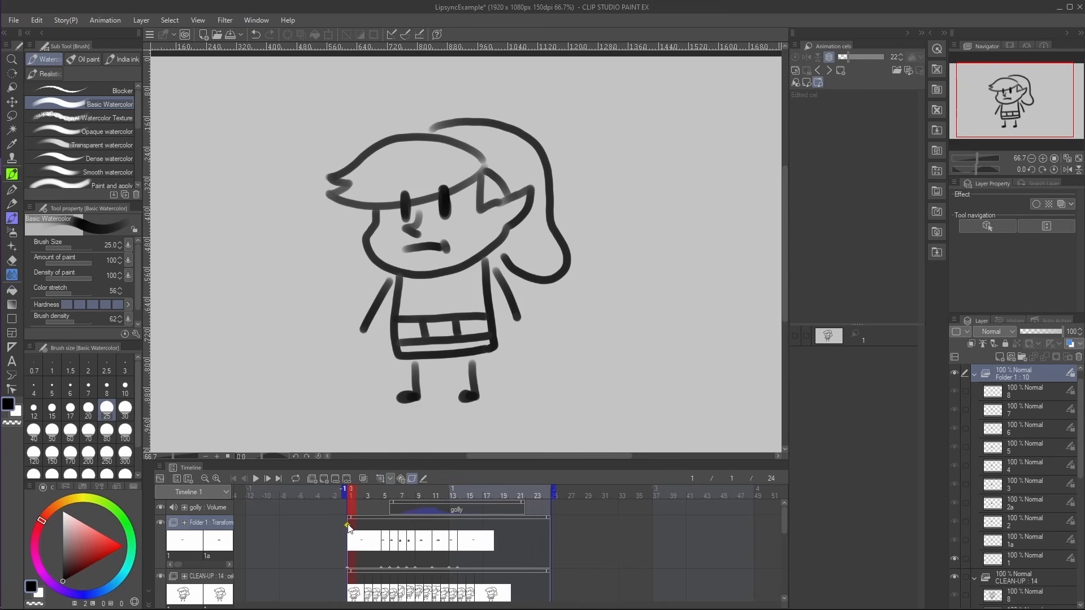
Reposition the mouth folder with the Object tool from frames 3 to 7 so it follows the head's movement.
{"action": "left_click", "coordinate": [12, 87]}
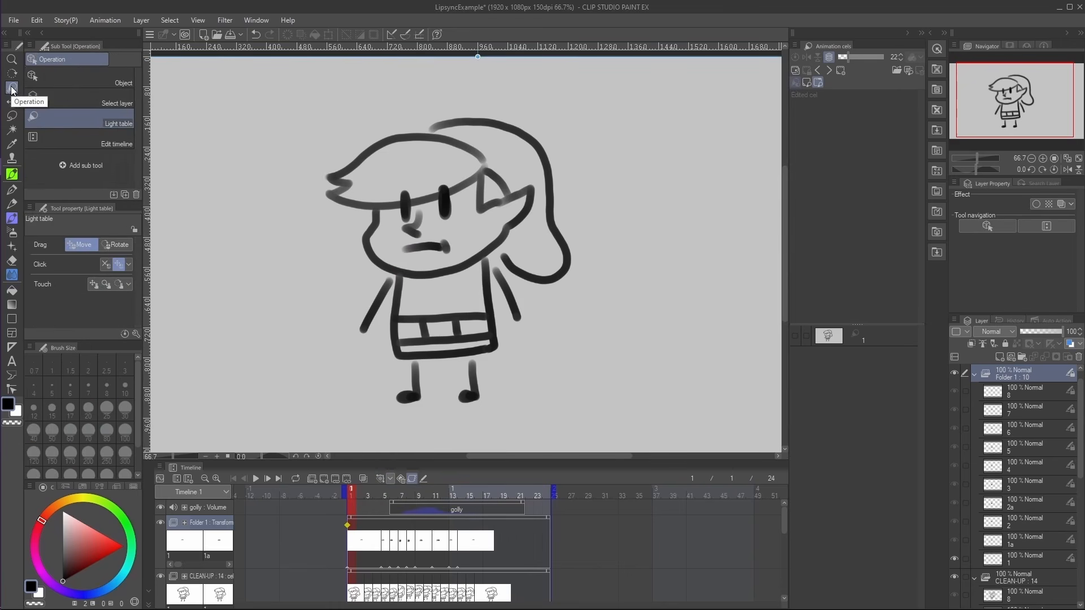
{"action": "left_click", "coordinate": [83, 76]}
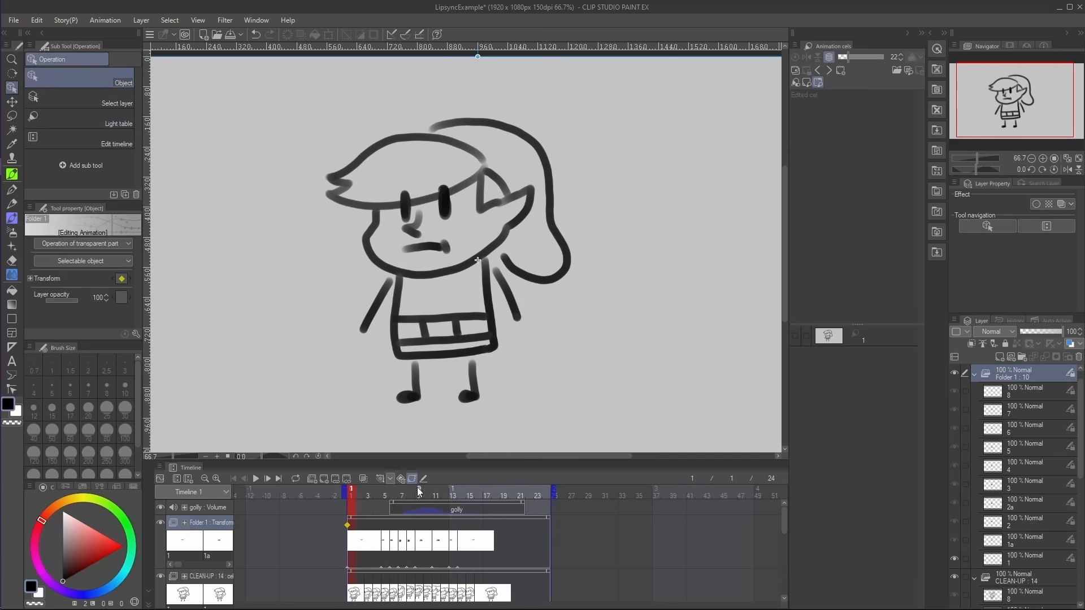
{"action": "left_click", "coordinate": [368, 491]}
{"action": "left_click_drag", "start_coordinate": [442, 247], "coordinate": [440, 264]}
{"action": "key", "text": "period"}
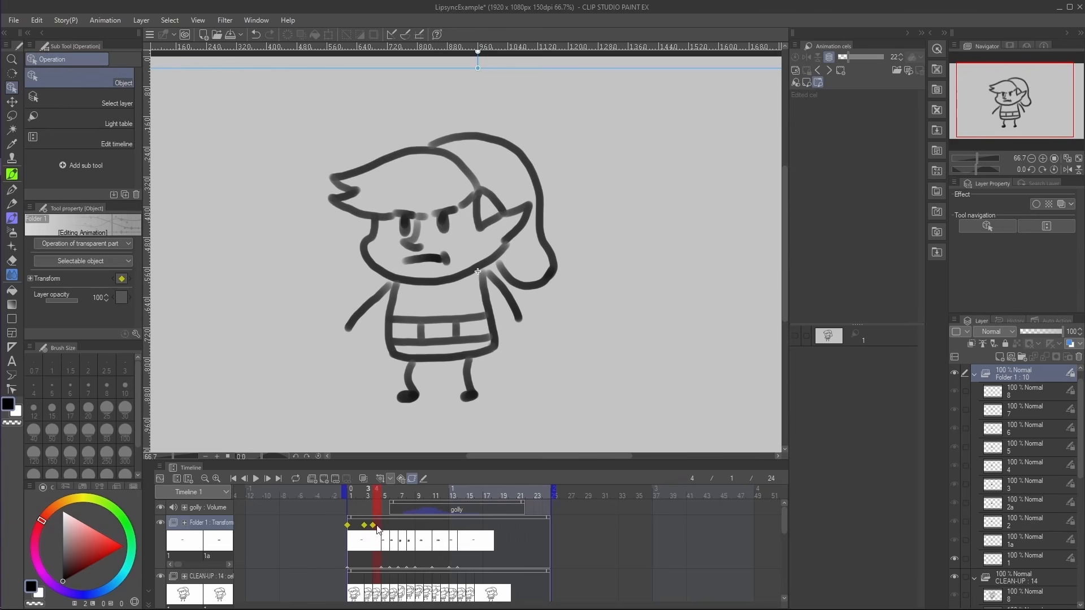
{"action": "key", "text": "period"}
{"action": "left_click_drag", "start_coordinate": [439, 262], "coordinate": [441, 199]}
{"action": "key", "text": "period"}
{"action": "key", "text": "period"}
{"action": "key", "text": "comma"}
{"action": "key", "text": "period"}
{"action": "key", "text": "period"}
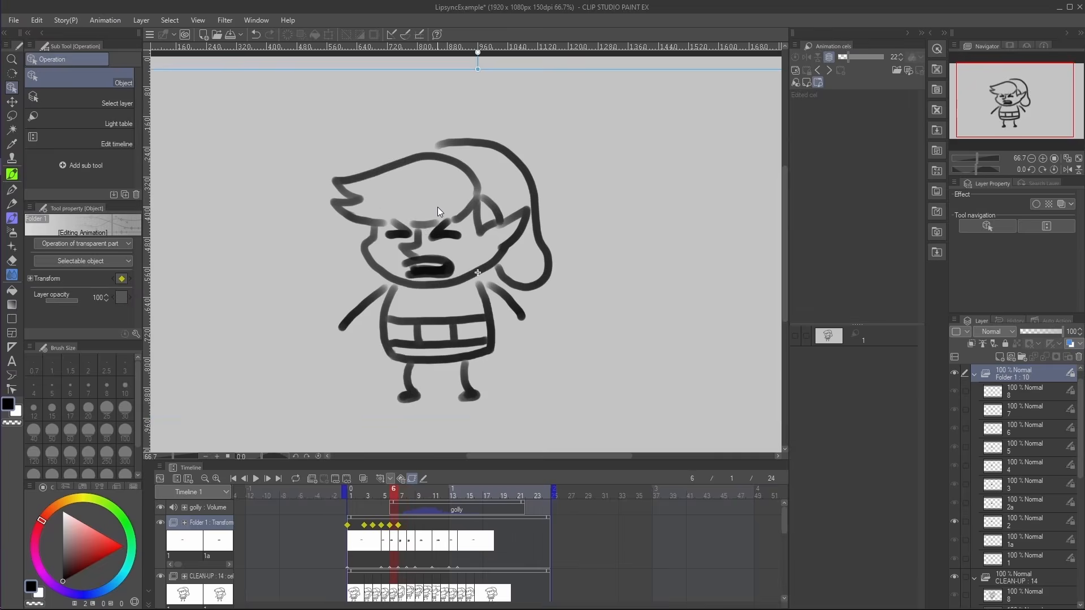
Continue repositioning the mouth folder frame by frame through frame 15 to match the moving head.
{"action": "key", "text": "comma"}
{"action": "key", "text": "period"}
{"action": "left_click_drag", "start_coordinate": [439, 208], "coordinate": [442, 212]}
{"action": "key", "text": "period"}
{"action": "key", "text": "period"}
{"action": "key", "text": "period"}
{"action": "left_click_drag", "start_coordinate": [444, 206], "coordinate": [443, 252]}
{"action": "key", "text": "period"}
{"action": "key", "text": "period"}
{"action": "key", "text": "period"}
{"action": "key", "text": "period"}
Copy the mouth folder's frame 1 keyframe, paste it at frame 16, and play the animation from the start.
{"action": "left_click", "coordinate": [347, 525]}
{"action": "right_click", "coordinate": [347, 525]}
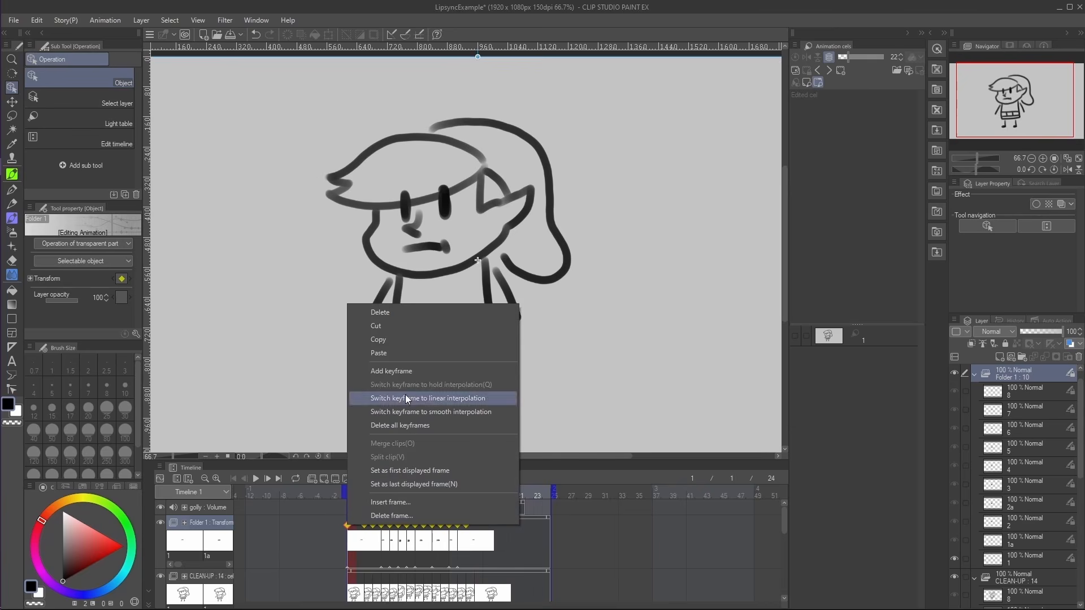
{"action": "right_click", "coordinate": [478, 525]}
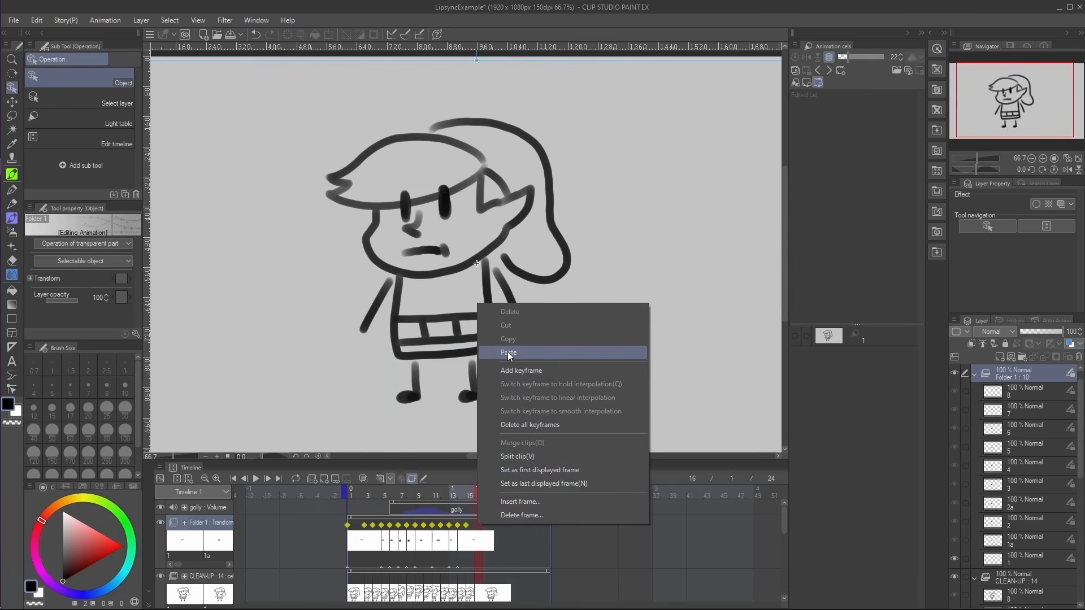
{"action": "left_click", "coordinate": [508, 355]}
{"action": "left_click", "coordinate": [466, 526]}
{"action": "left_click", "coordinate": [351, 496]}
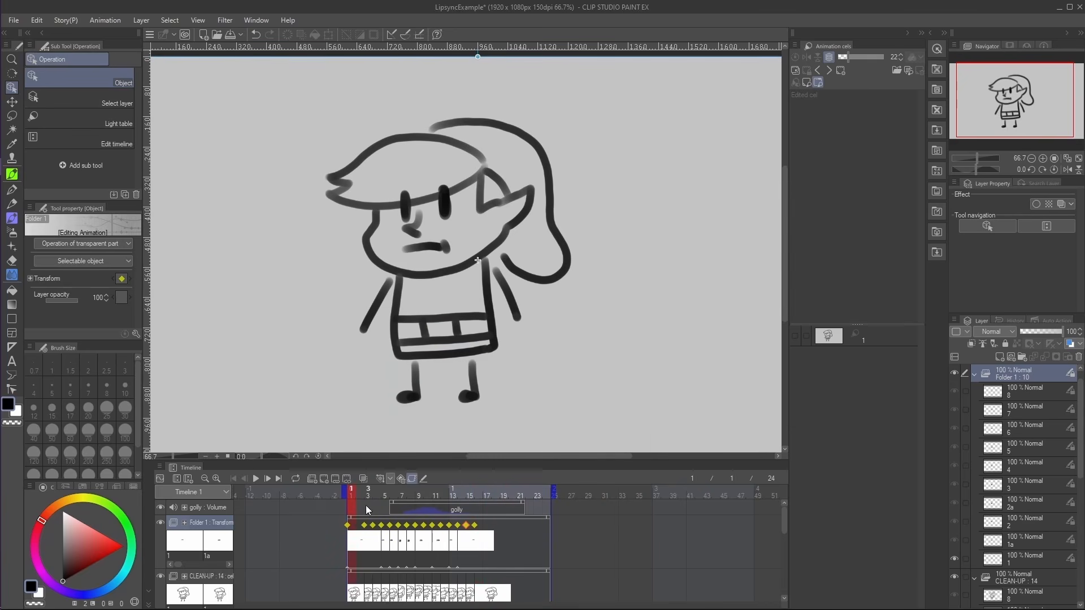
{"action": "left_click", "coordinate": [255, 478]}
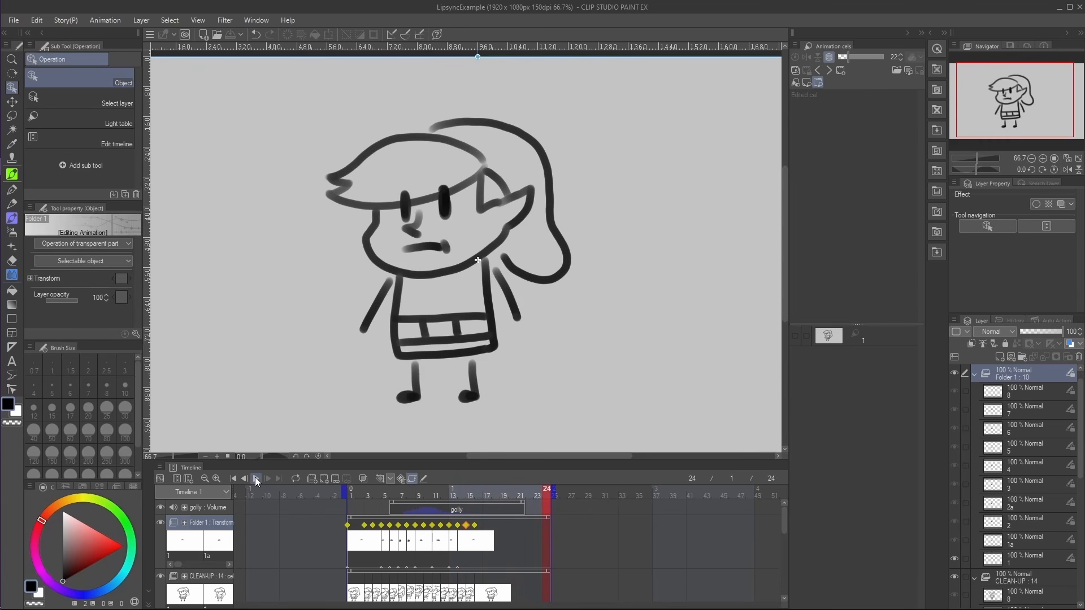
{"action": "left_click", "coordinate": [256, 478]}
Create an animation folder above RUFF ANIM, name it COLOR, and add its first cel at frame 1.
{"action": "scroll", "coordinate": [249, 551], "scroll_direction": "down", "scroll_amount": 3}
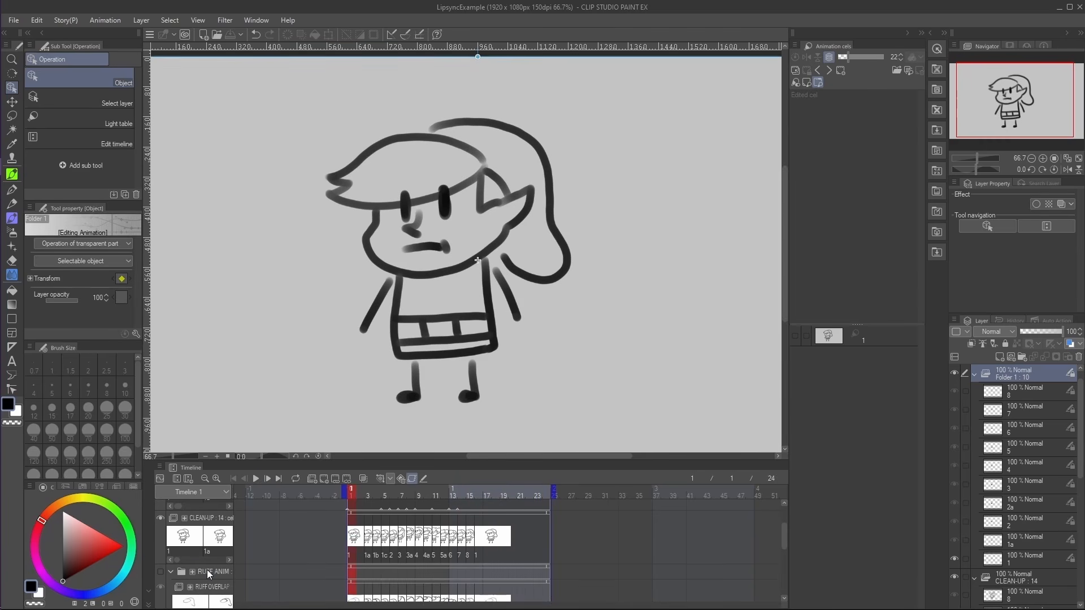
{"action": "left_click", "coordinate": [207, 571]}
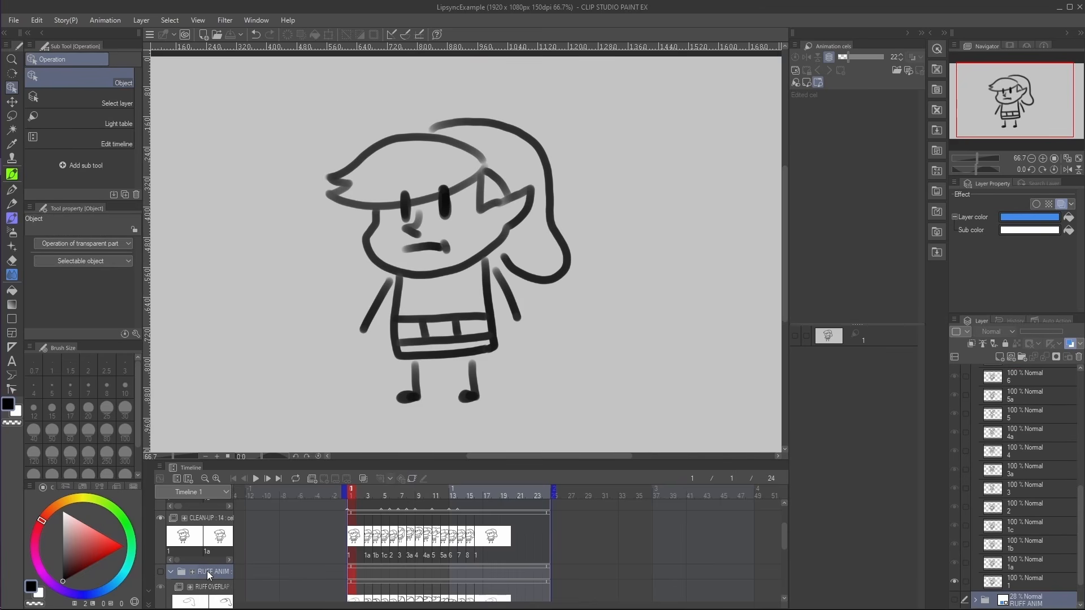
{"action": "key", "text": "ctrl+minus"}
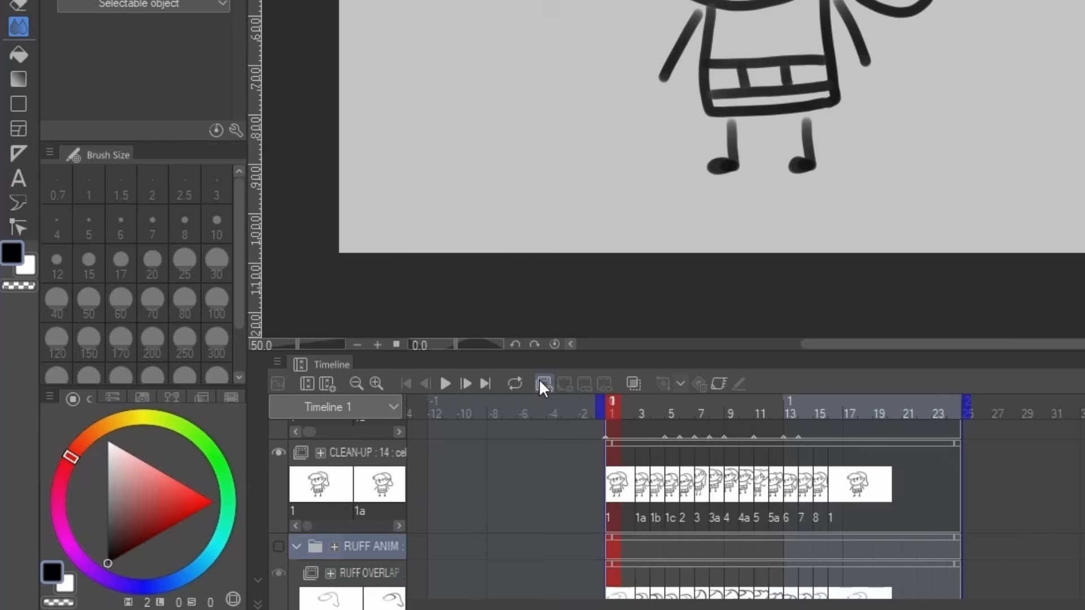
{"action": "left_click", "coordinate": [540, 380]}
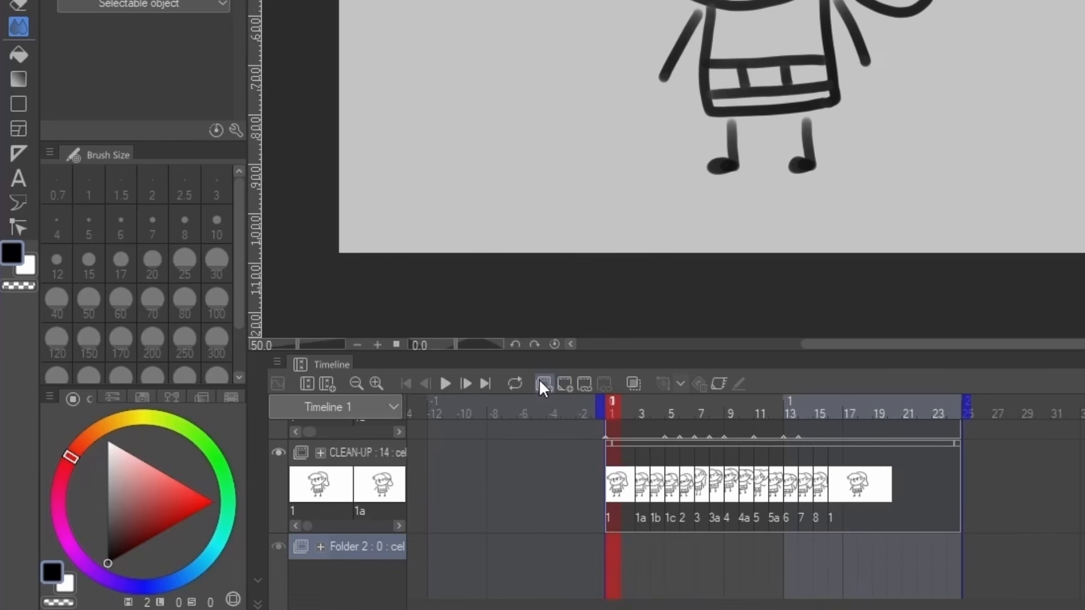
{"action": "double_click", "coordinate": [352, 544]}
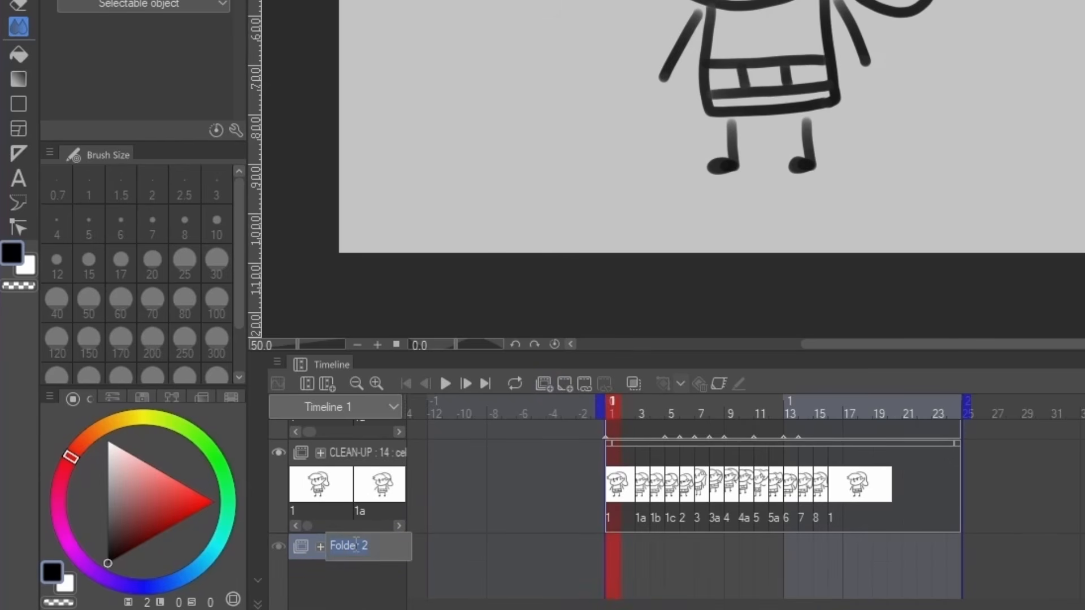
{"action": "type", "text": "COLOR"}
{"action": "key", "text": "Return"}
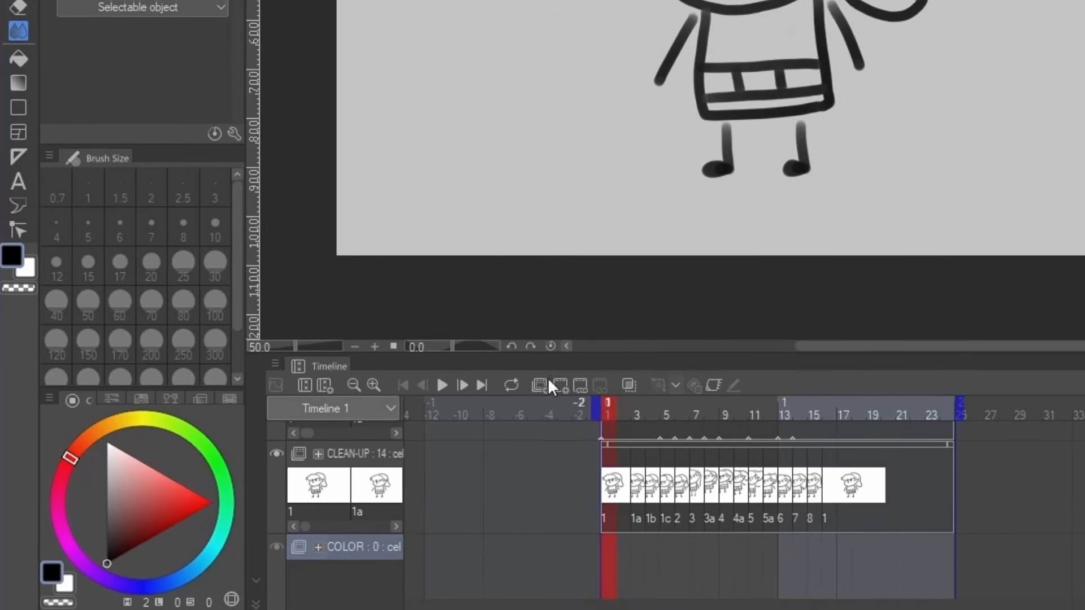
{"action": "left_click", "coordinate": [520, 400]}
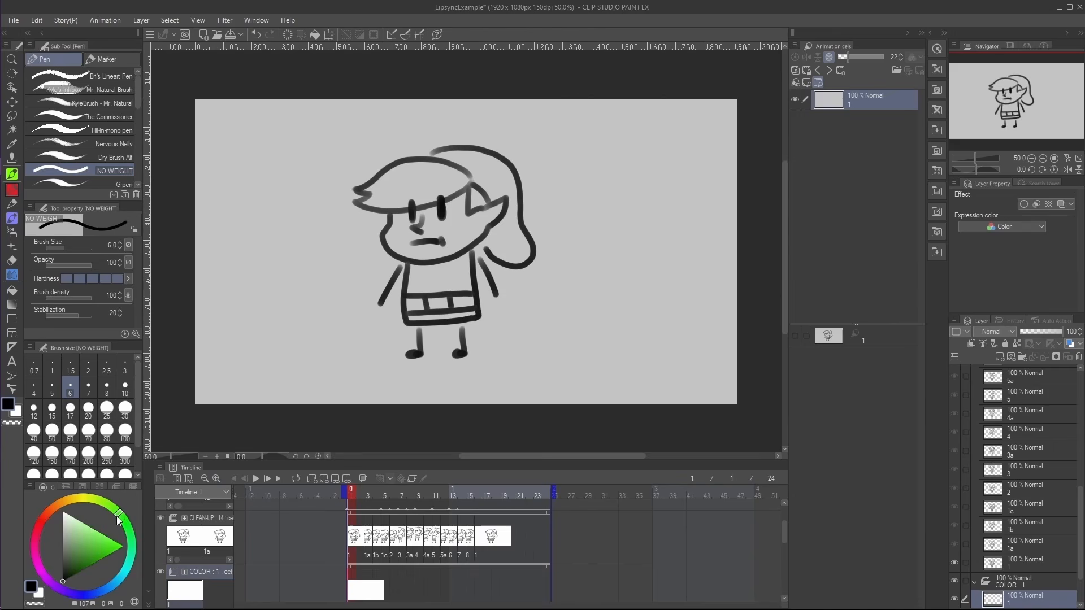
Try painting the tunic green on the COLOR cel with the NO WEIGHT brush at size 50, and clear the paint.
{"action": "left_click", "coordinate": [106, 544]}
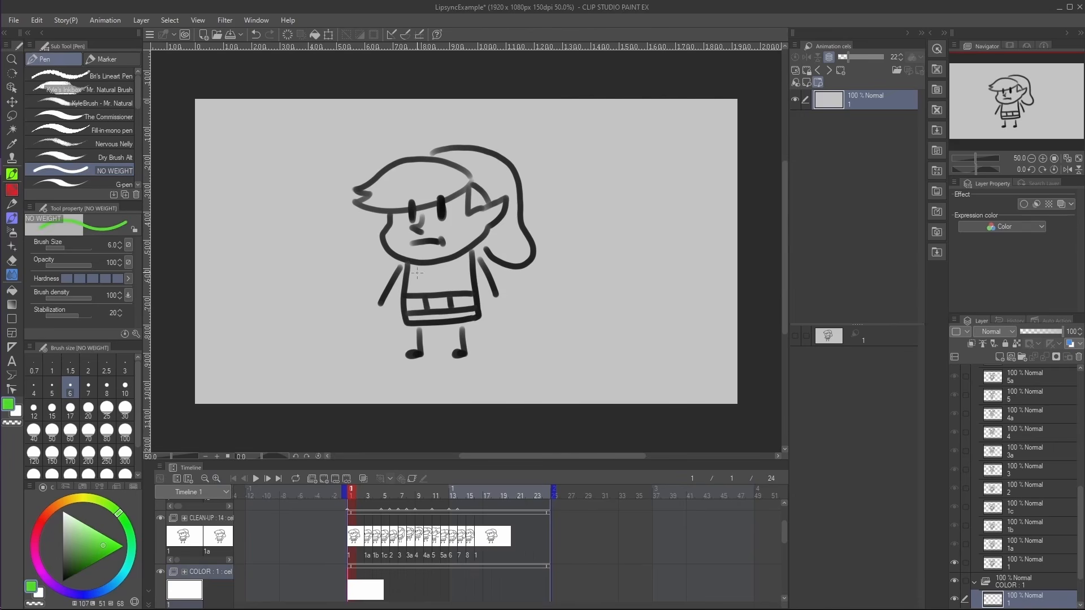
{"action": "mouse_move", "coordinate": [417, 273]}
{"action": "left_mouse_down"}
{"action": "mouse_move", "coordinate": [425, 291]}
{"action": "mouse_move", "coordinate": [472, 257]}
{"action": "mouse_move", "coordinate": [479, 327]}
{"action": "left_mouse_up"}
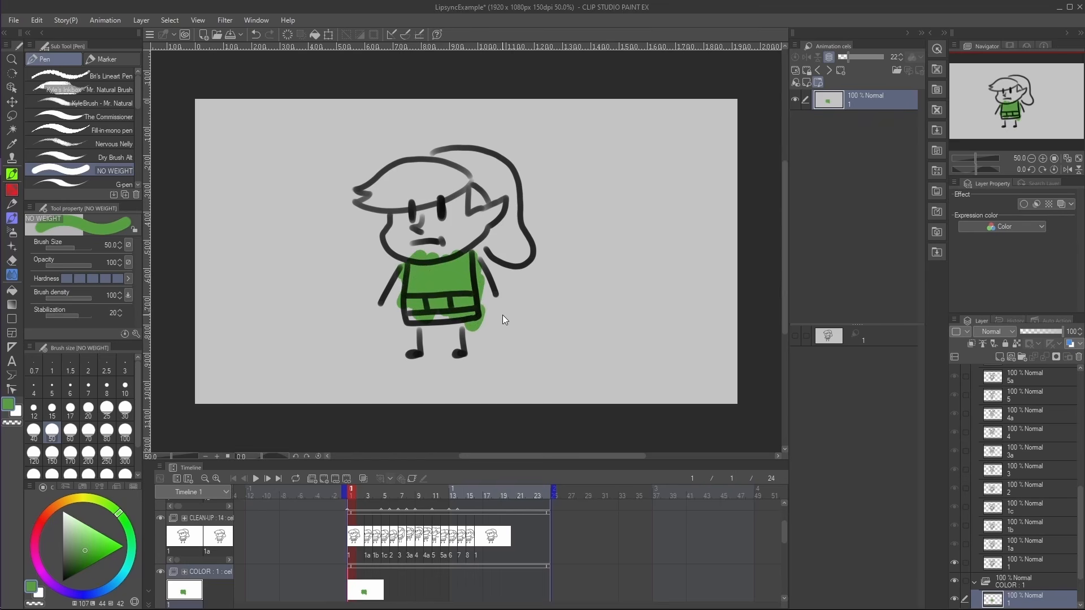
{"action": "key", "text": "Delete"}
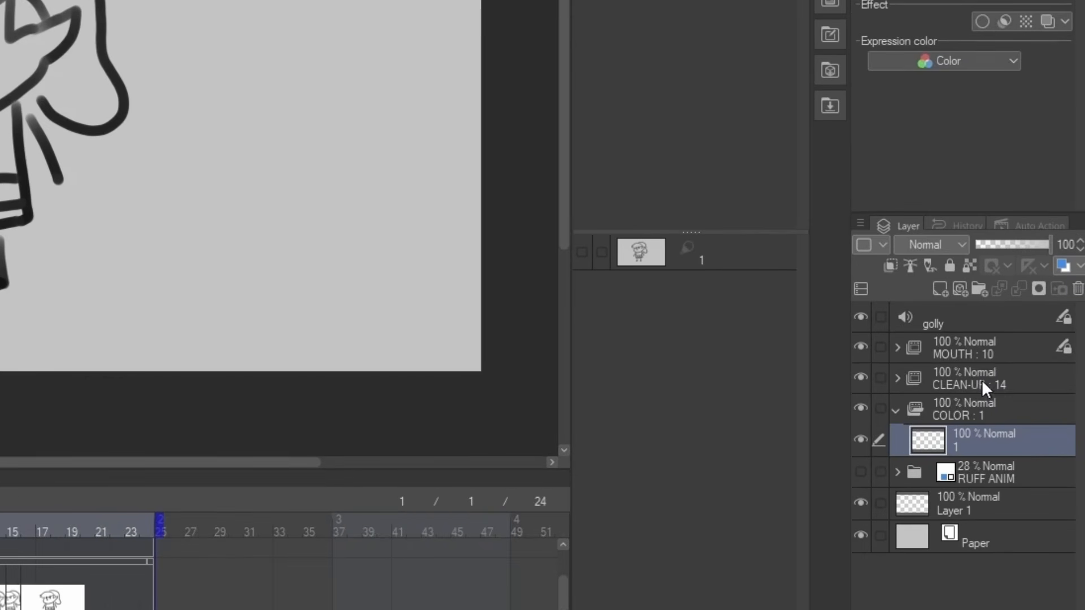
Set the CLEAN-UP folder as the reference layer and reselect cel 1 in the COLOR folder.
{"action": "left_click", "coordinate": [971, 379]}
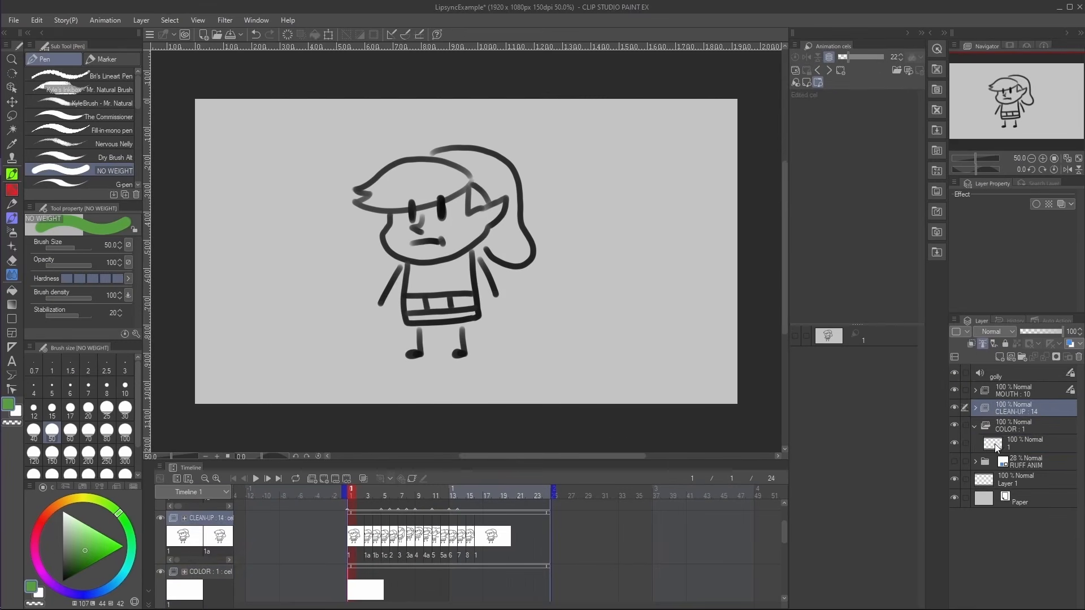
{"action": "left_click", "coordinate": [962, 449]}
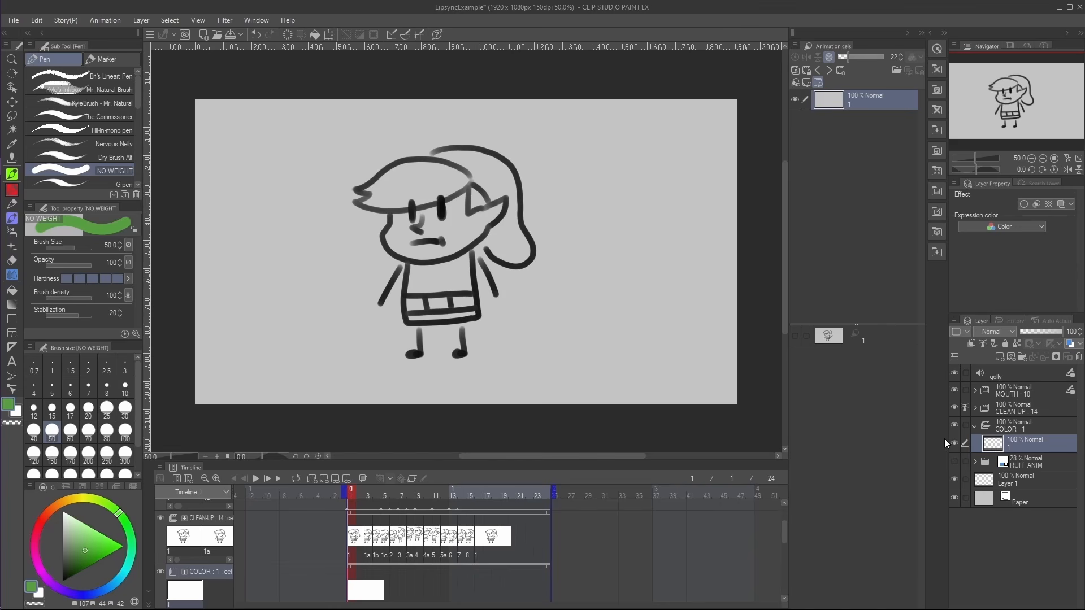
Fill the tunic's belt sections green on COLOR cel 1 with the Fill tool, and hide and reshow the CLEAN-UP folder to check.
{"action": "left_click", "coordinate": [11, 292]}
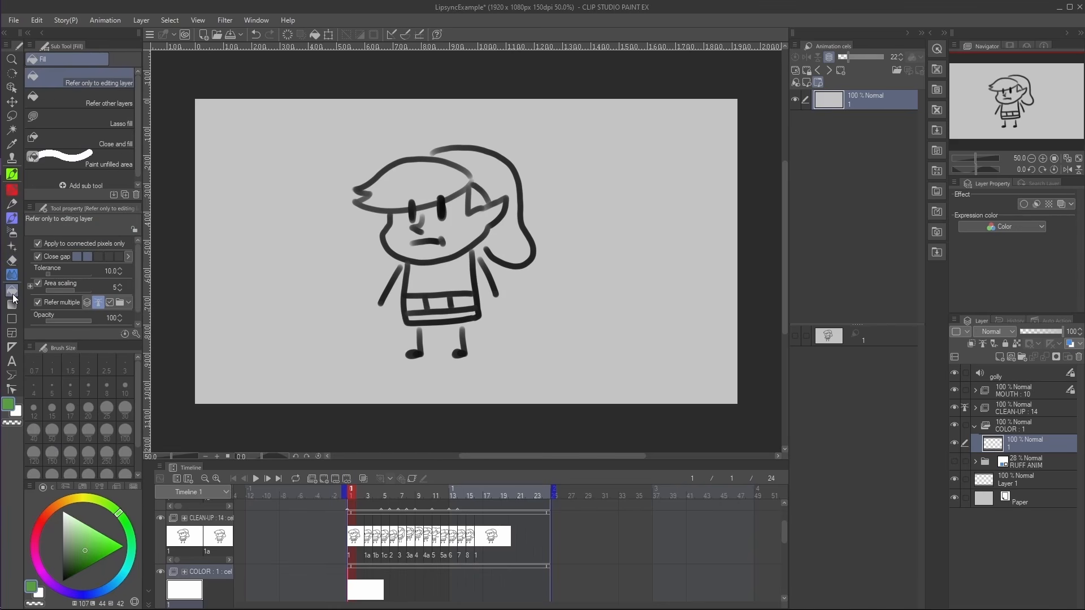
{"action": "left_click", "coordinate": [467, 298]}
{"action": "left_click", "coordinate": [444, 300]}
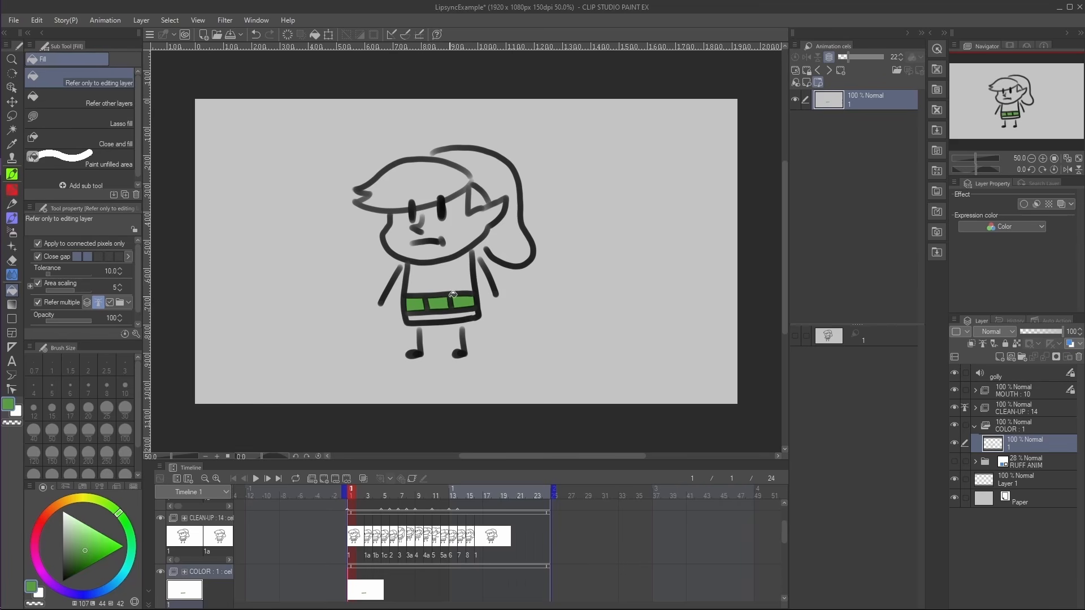
{"action": "left_click", "coordinate": [955, 408]}
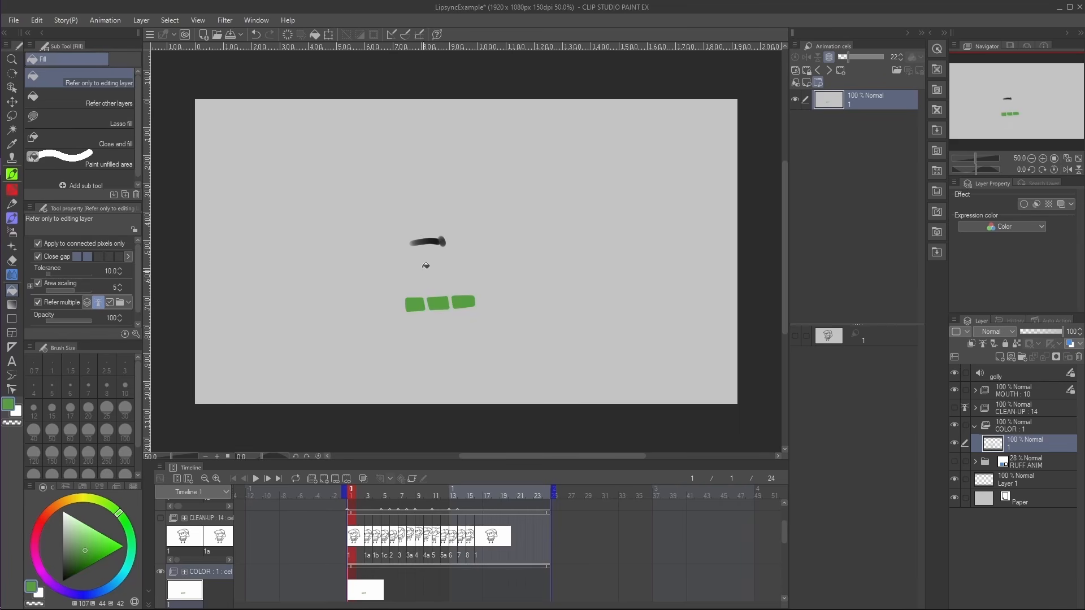
{"action": "left_click", "coordinate": [954, 408]}
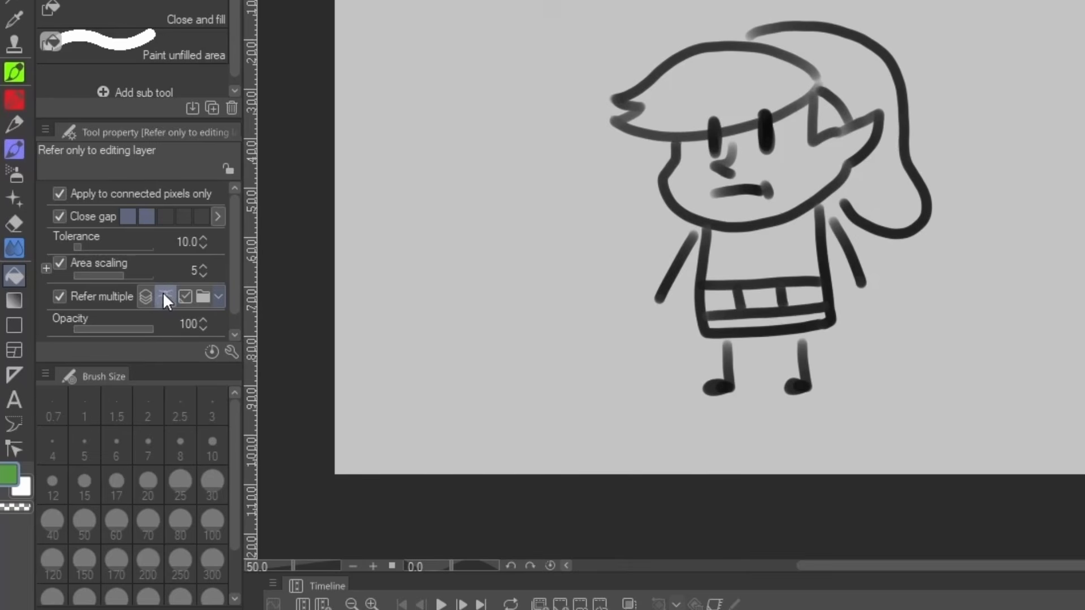
Try filling the three belt sections green using the reference layer, and undo the fills.
{"action": "left_click", "coordinate": [720, 300]}
{"action": "left_click", "coordinate": [761, 297]}
{"action": "left_click", "coordinate": [804, 296]}
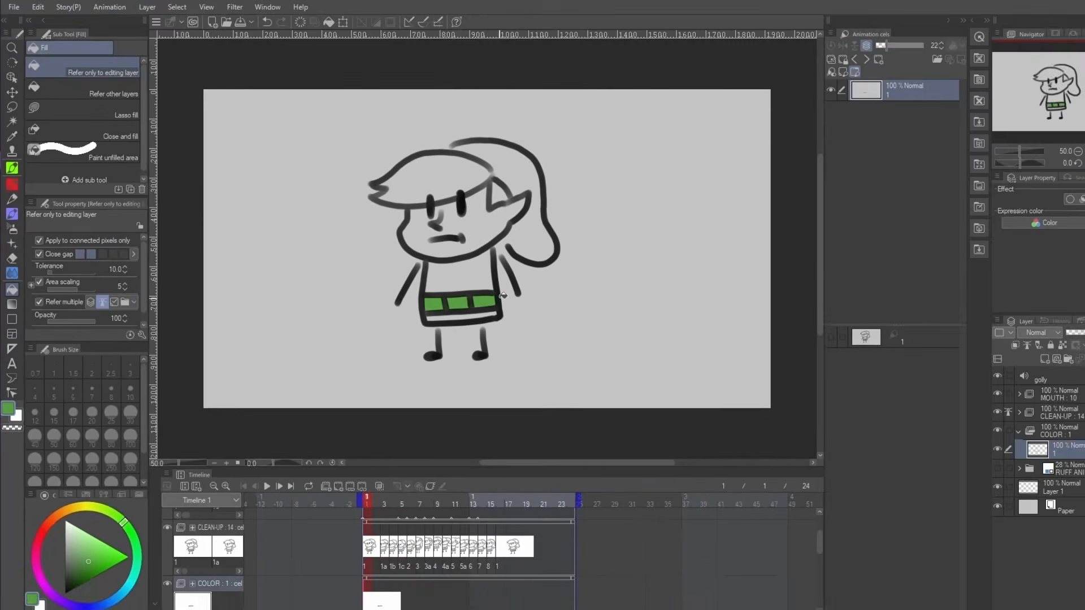
{"action": "key", "text": "ctrl+z"}
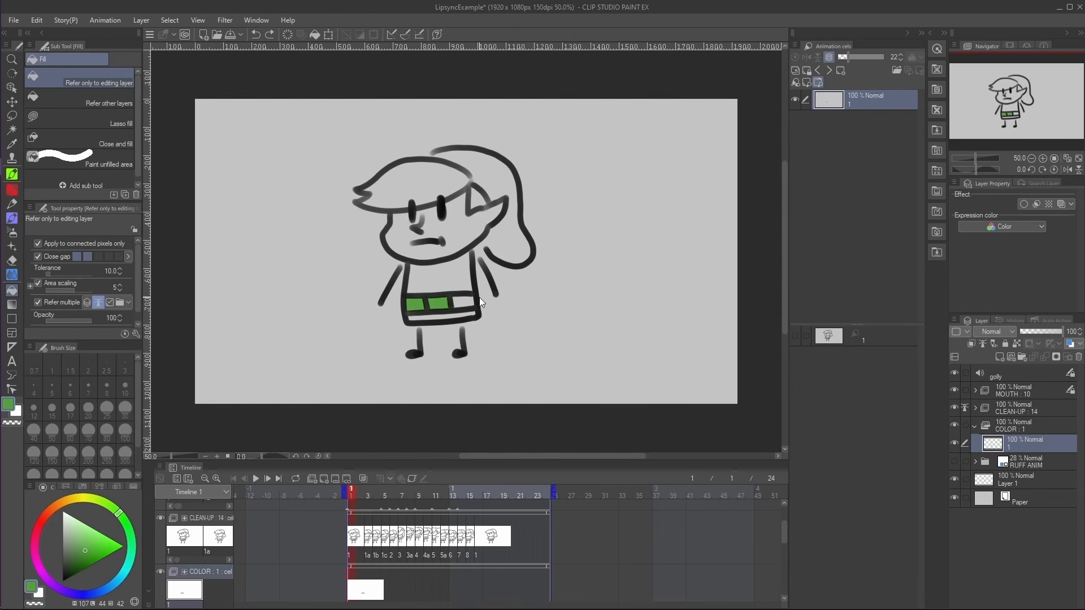
{"action": "key", "text": "ctrl+z"}
{"action": "key", "text": "ctrl+z"}
Fill the tunic's body, belt sections and hem green on COLOR cel 1.
{"action": "left_click", "coordinate": [438, 303]}
{"action": "left_click", "coordinate": [471, 301]}
{"action": "left_click", "coordinate": [455, 271]}
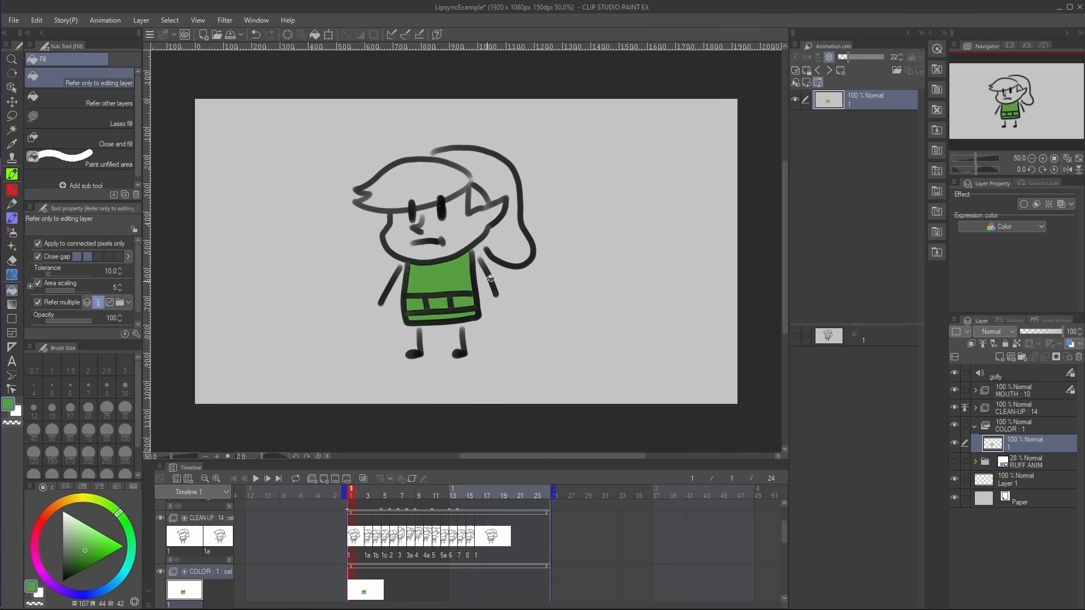
Add COLOR cels 2 and 3 for the CLEAN-UP drawings 1a and 1b, and fill their tunics green.
{"action": "key", "text": "Right"}
{"action": "left_click", "coordinate": [324, 479]}
{"action": "mouse_move", "coordinate": [427, 282]}
{"action": "left_mouse_down"}
{"action": "mouse_move", "coordinate": [438, 313]}
{"action": "mouse_move", "coordinate": [465, 302]}
{"action": "mouse_move", "coordinate": [418, 290]}
{"action": "mouse_move", "coordinate": [445, 314]}
{"action": "mouse_move", "coordinate": [468, 305]}
{"action": "left_mouse_up"}
{"action": "key", "text": "Right"}
{"action": "left_click", "coordinate": [323, 479]}
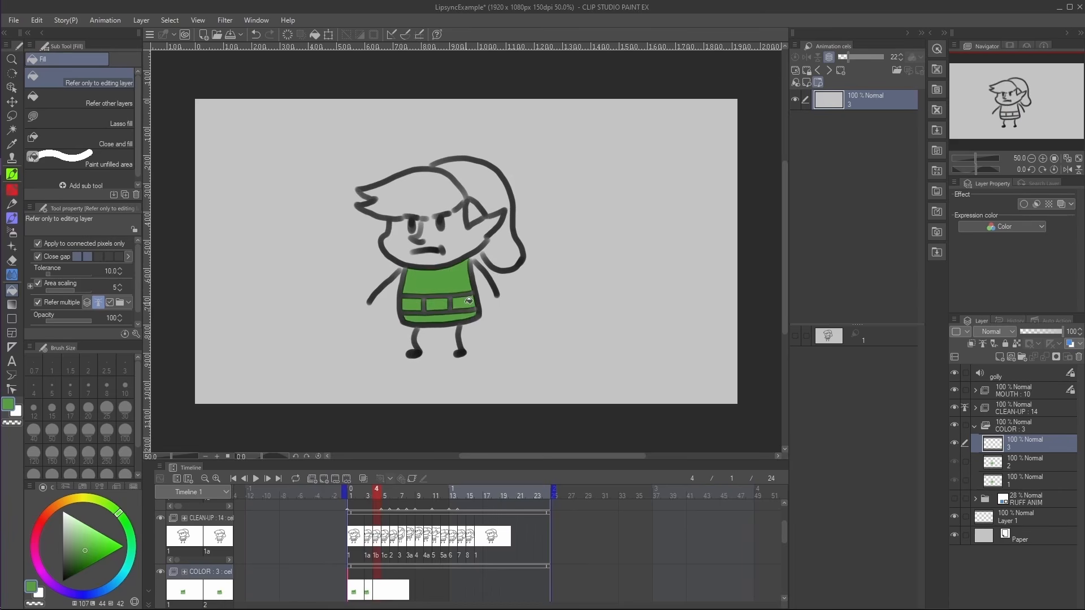
Add COLOR cel 4 at frame 5, seal the tunic's shoulder gaps with the green NO WEIGHT brush, and fill the tunic green.
{"action": "key", "text": "Right"}
{"action": "left_click", "coordinate": [315, 479]}
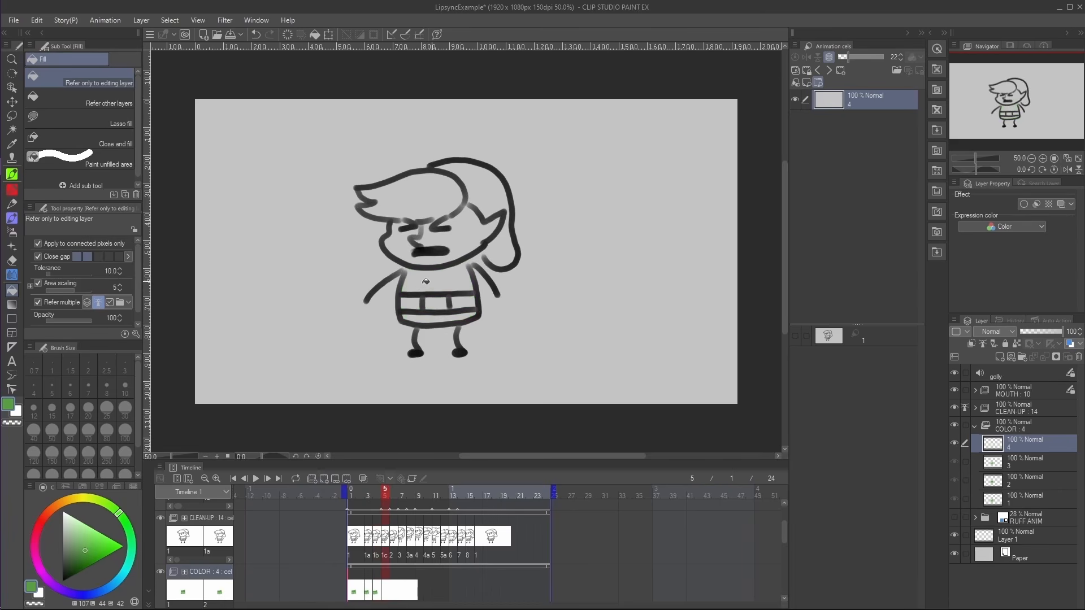
{"action": "left_click", "coordinate": [421, 317]}
{"action": "key", "text": "ctrl+z"}
{"action": "left_click", "coordinate": [11, 176]}
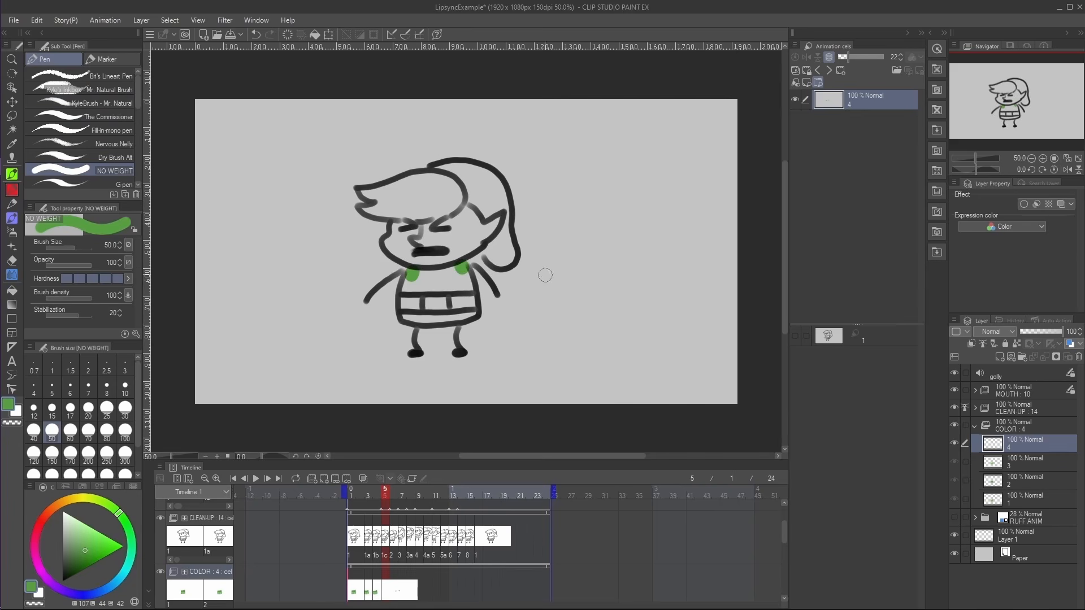
{"action": "left_click", "coordinate": [11, 290]}
{"action": "mouse_move", "coordinate": [416, 281]}
{"action": "left_mouse_down"}
{"action": "mouse_move", "coordinate": [424, 308]}
{"action": "mouse_move", "coordinate": [453, 301]}
{"action": "left_mouse_up"}
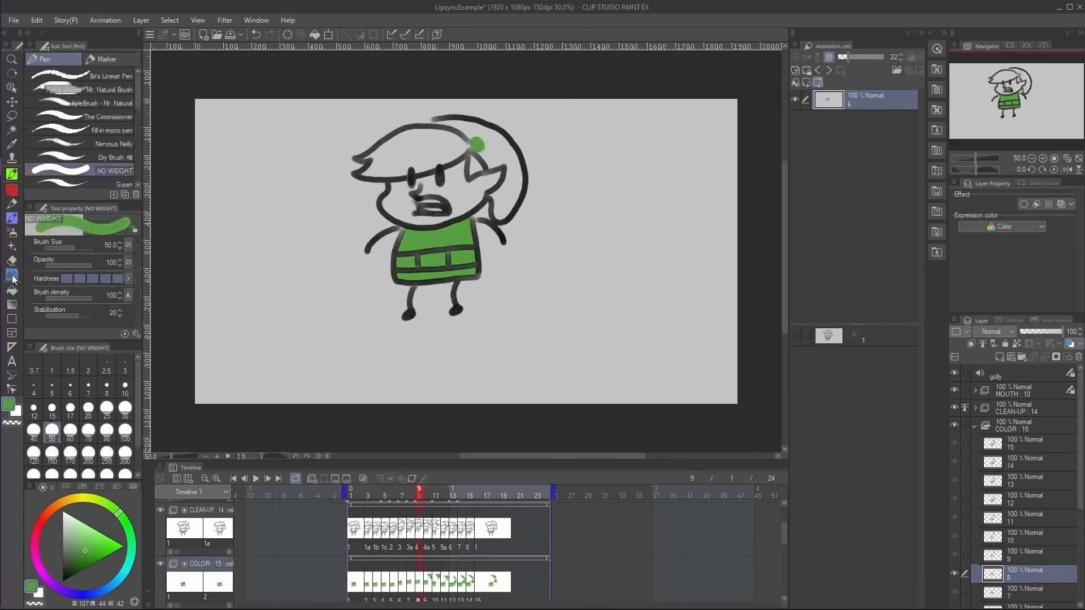
Fill the belt buckle yellow and the belt sections beside it dark brown across the COLOR cels.
{"action": "left_click", "coordinate": [439, 304]}
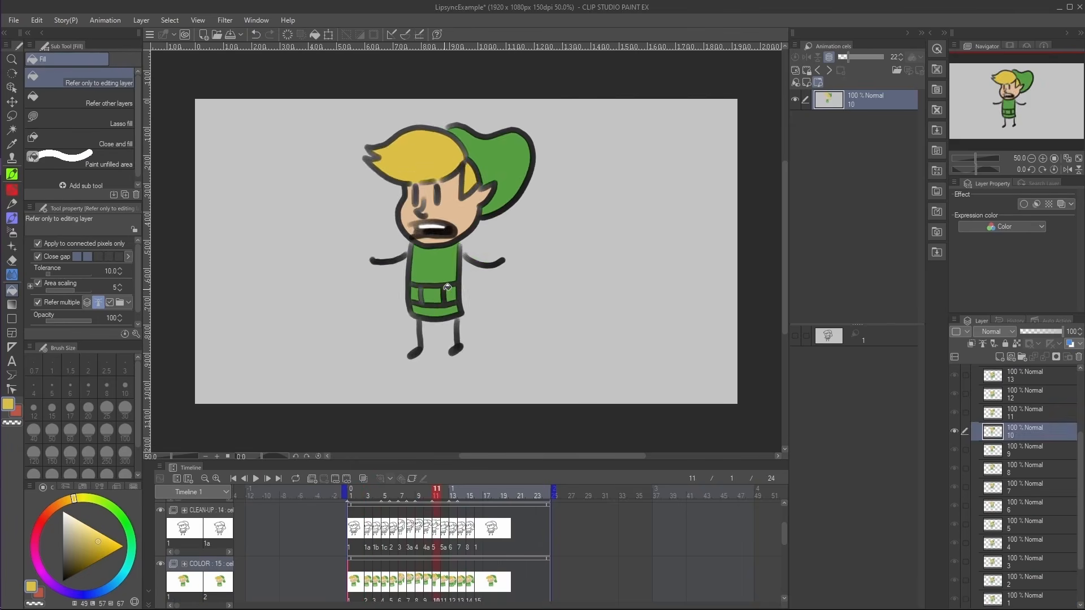
{"action": "left_click", "coordinate": [83, 566]}
{"action": "left_click", "coordinate": [415, 305]}
{"action": "left_click", "coordinate": [464, 302]}
{"action": "left_click", "coordinate": [413, 306]}
{"action": "left_click", "coordinate": [466, 300]}
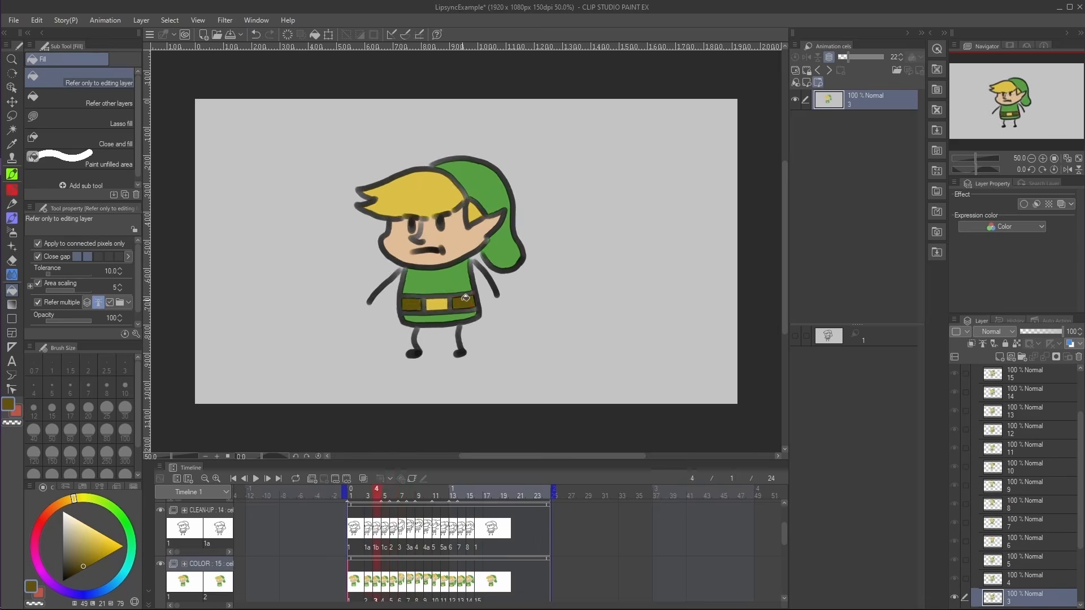
Save the file and play the colored animation.
{"action": "key", "text": "ctrl+s"}
{"action": "left_click", "coordinate": [256, 479]}
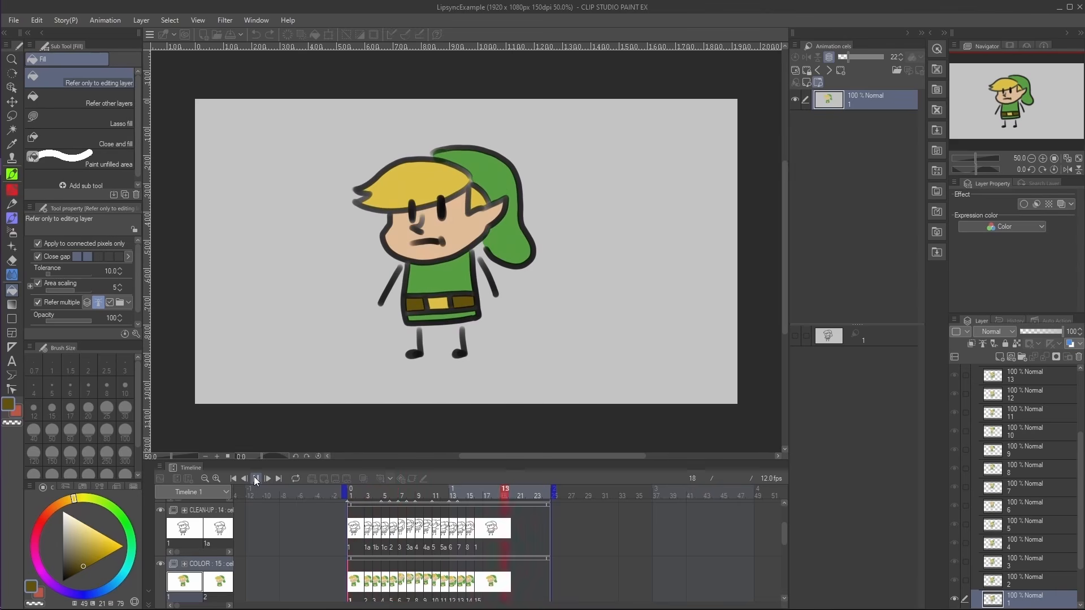